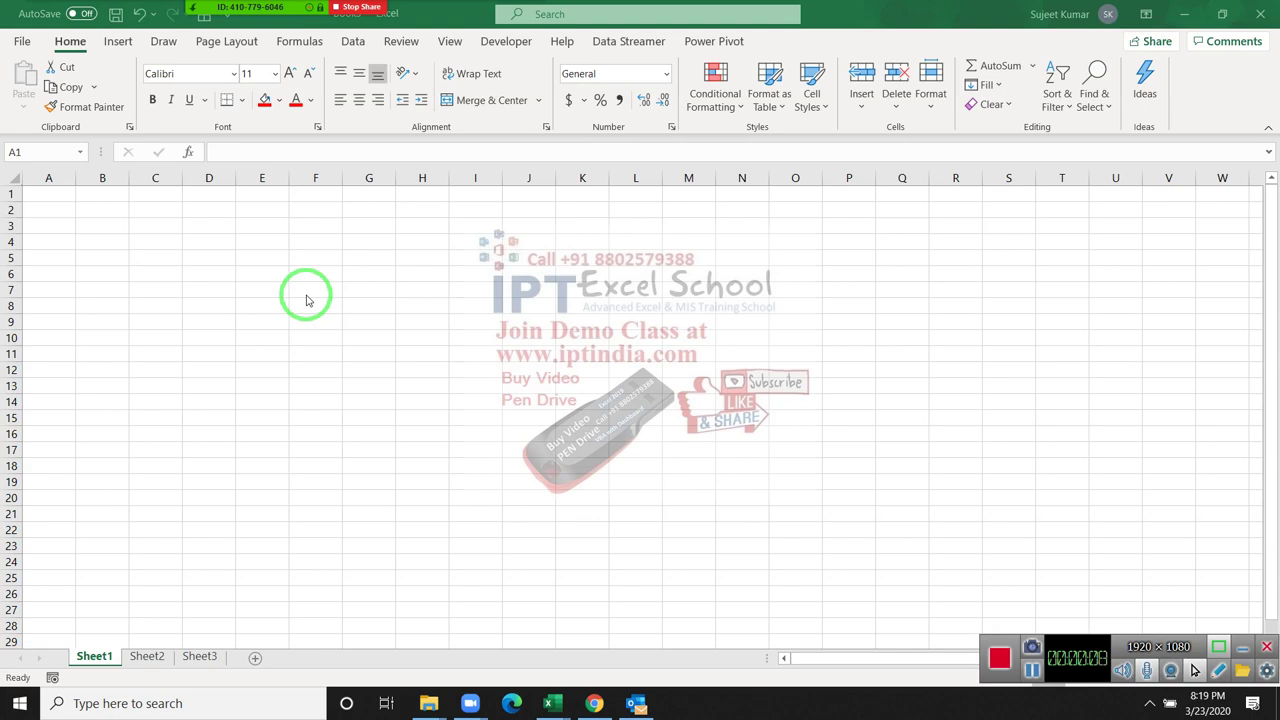
# - Enter the header 'Sales' in cell A1
pyautogui.click(49, 233)
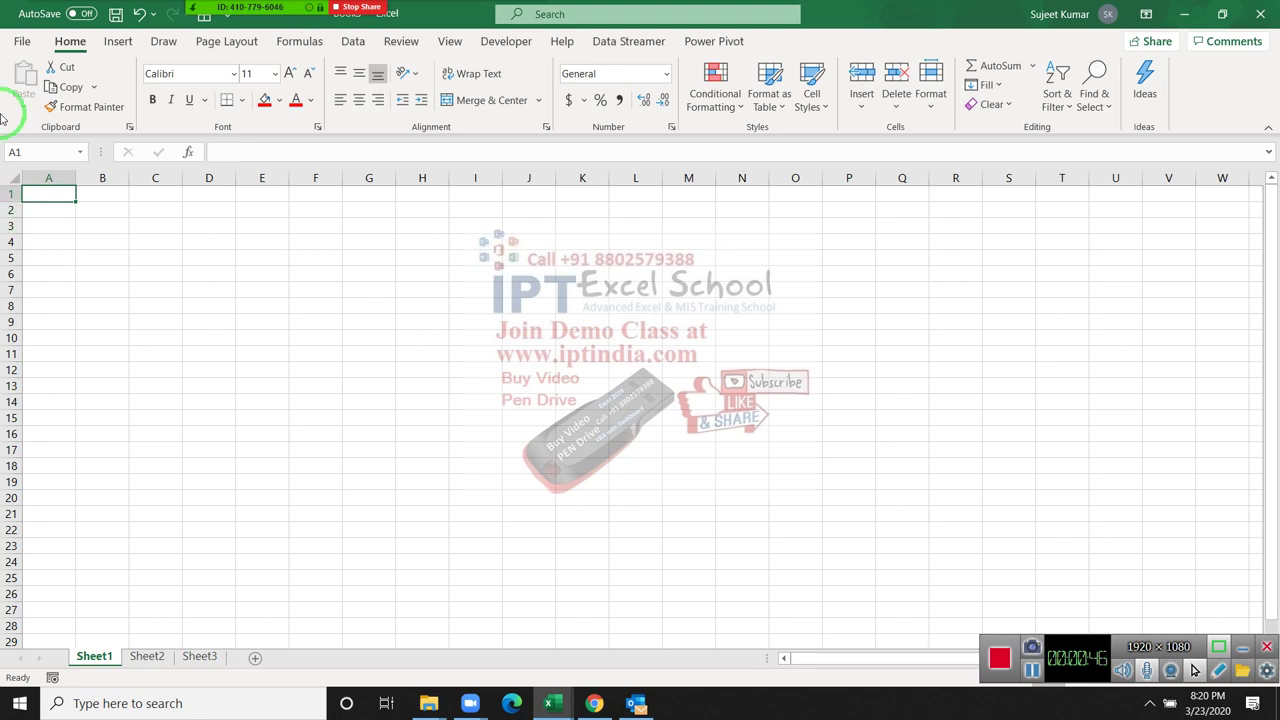
pyautogui.keyDown('ctrl'); pyautogui.scroll(4, 124, 374); pyautogui.keyUp('ctrl')
pyautogui.keyDown('ctrl'); pyautogui.scroll(1, 124, 374); pyautogui.keyUp('ctrl')
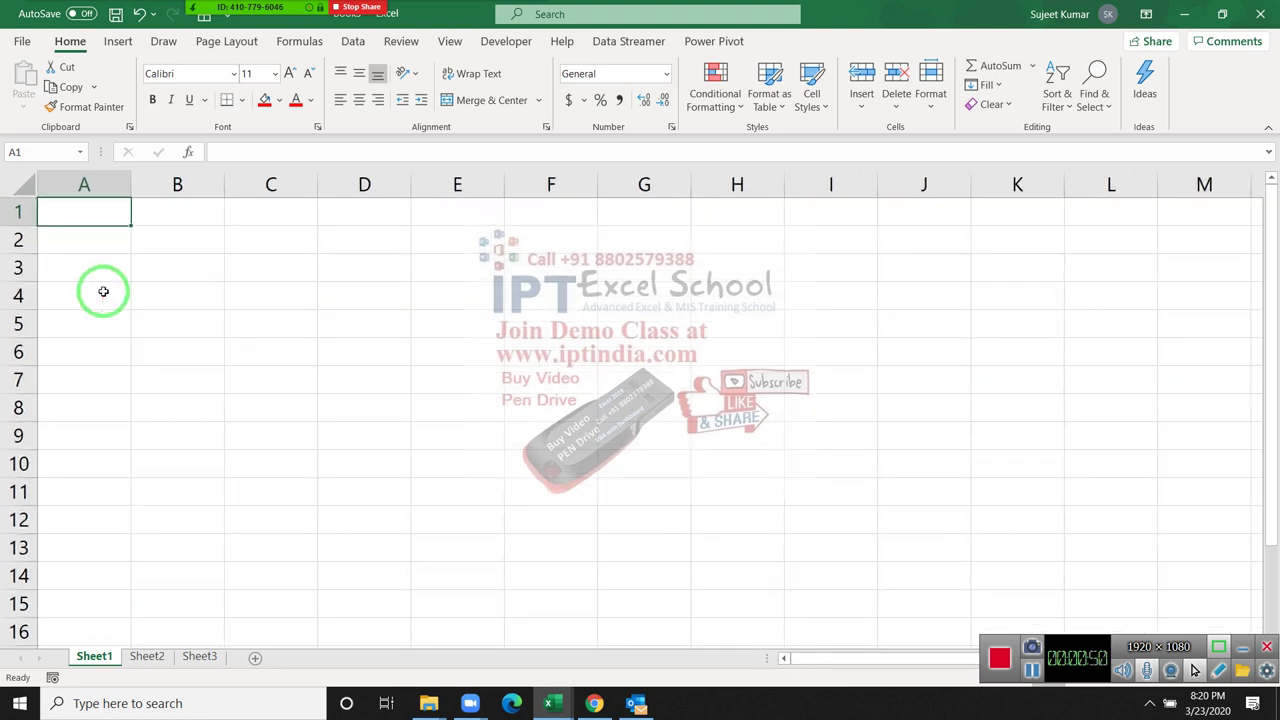
pyautogui.write('SAles')
pyautogui.press('Return')
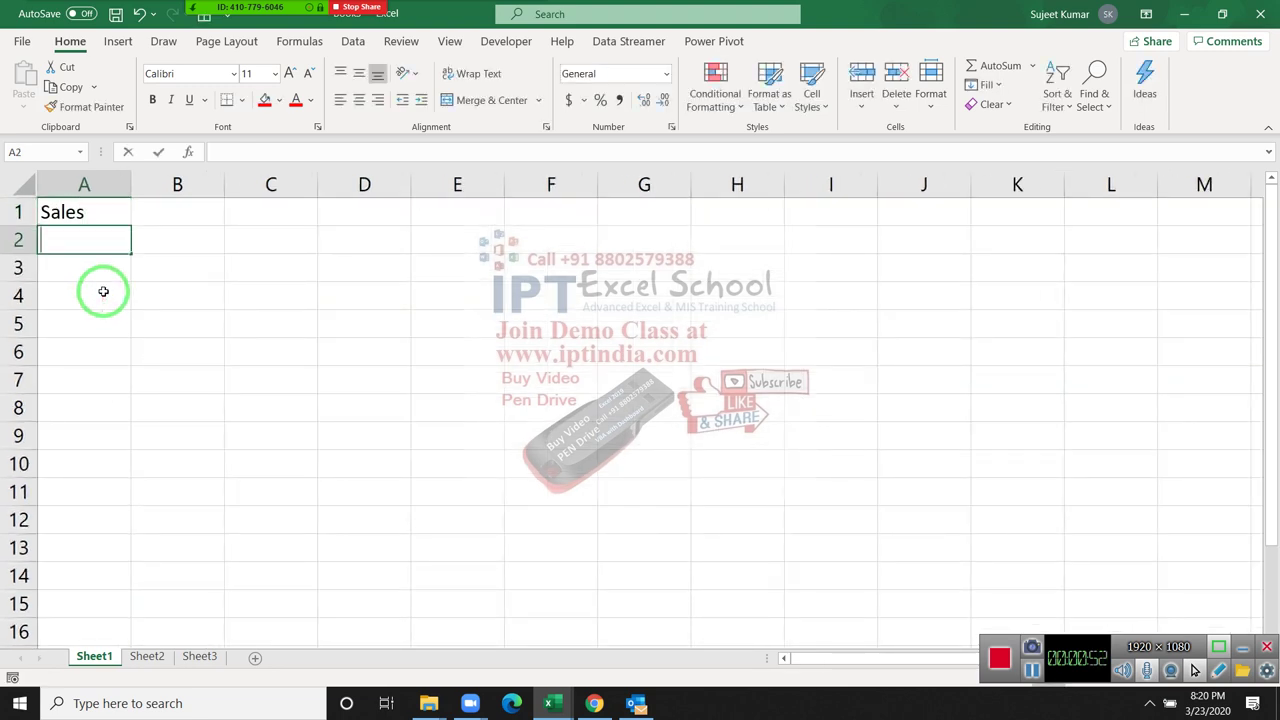
# - Put =RANDBETWEEN(10,90) in A2 and extend it down to A18
pyautogui.write('=ra')
pyautogui.press('Down')
pyautogui.press('Down')
pyautogui.press('Down')
pyautogui.press('Tab')
pyautogui.write('10')
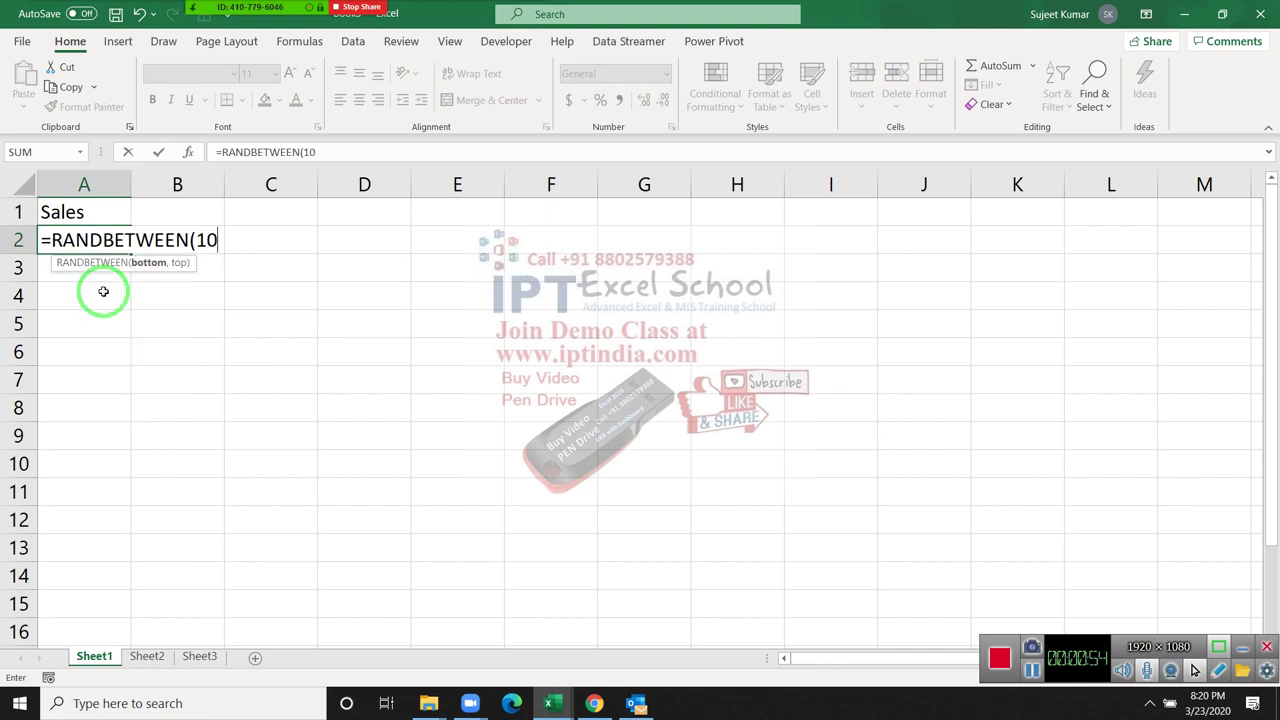
pyautogui.write(',90')
pyautogui.press('Return')
pyautogui.press('Up')
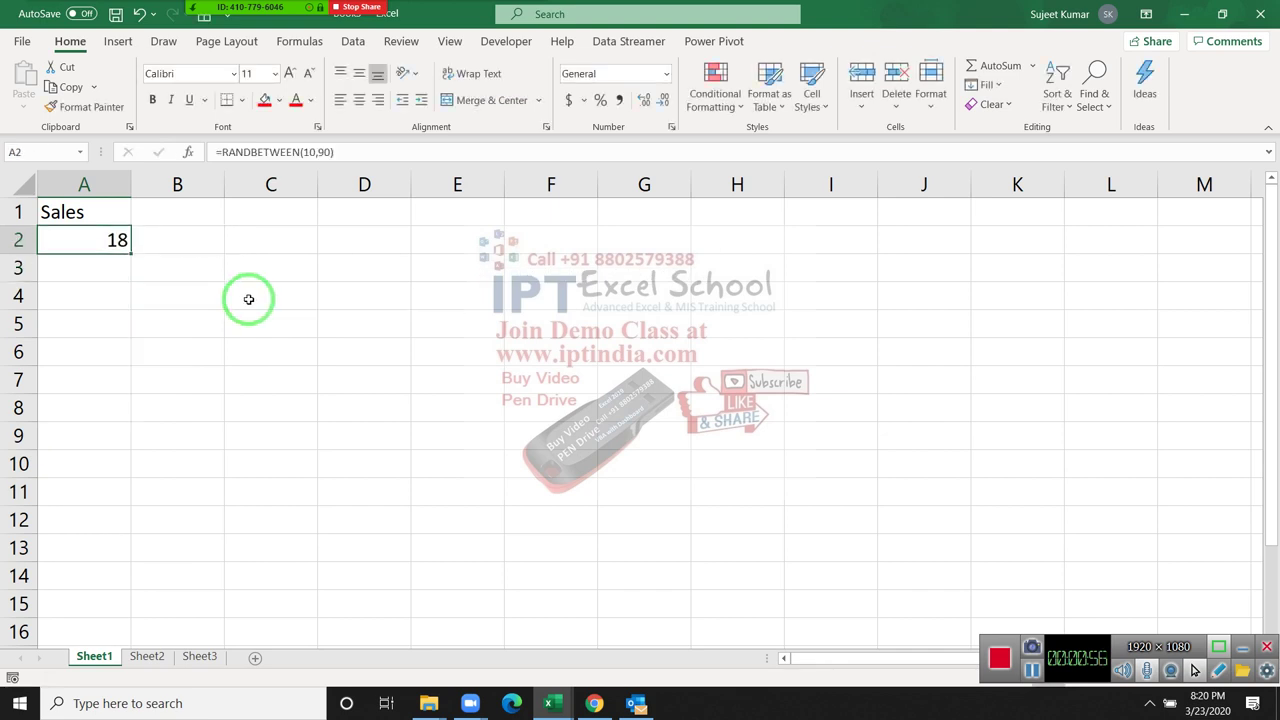
pyautogui.hotkey('shift', 'pagedown')
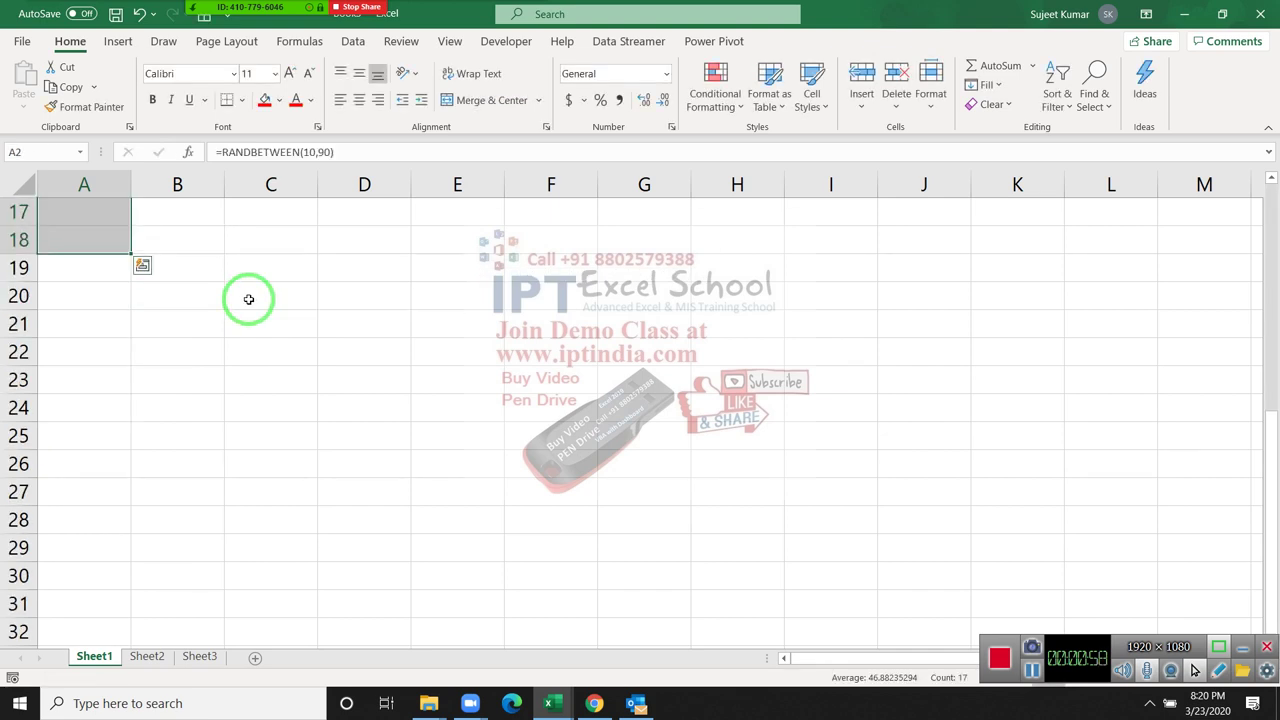
# - Turn the random Sales numbers into fixed values with Paste Values
pyautogui.hotkey('ctrl', 'c')
pyautogui.click(23, 104)
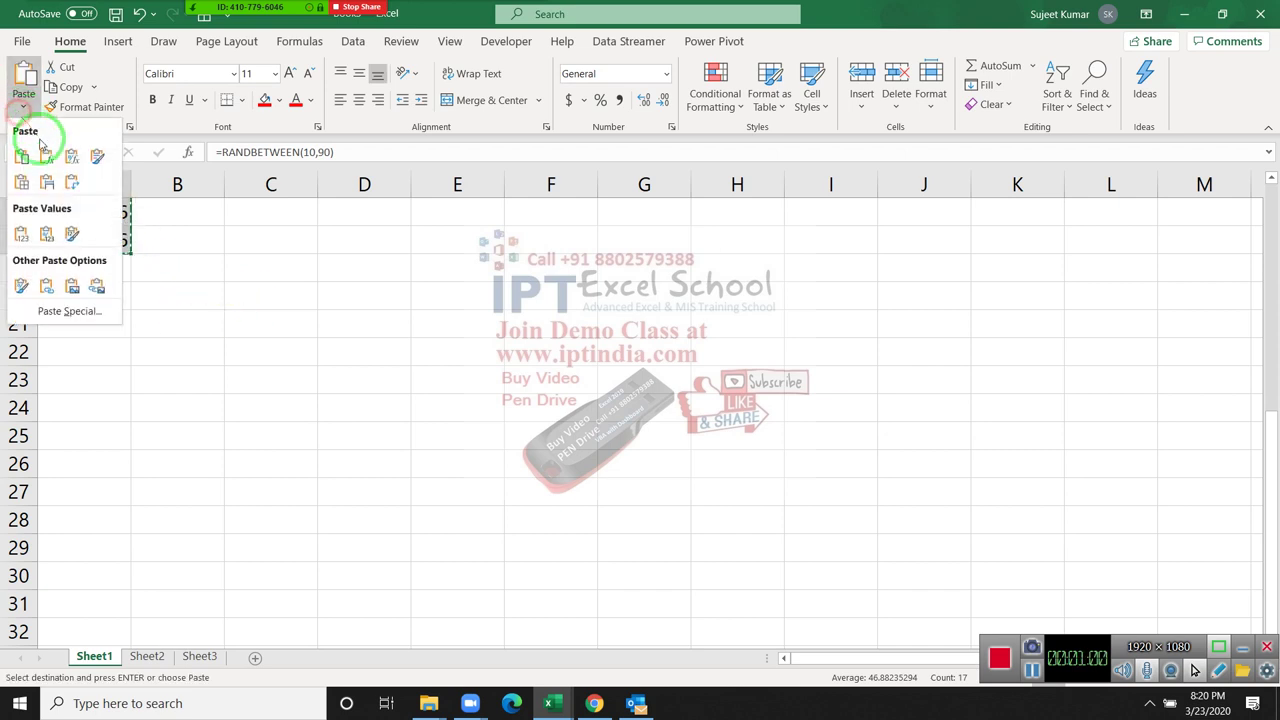
pyautogui.click(22, 234)
pyautogui.scroll(5, 280, 246)
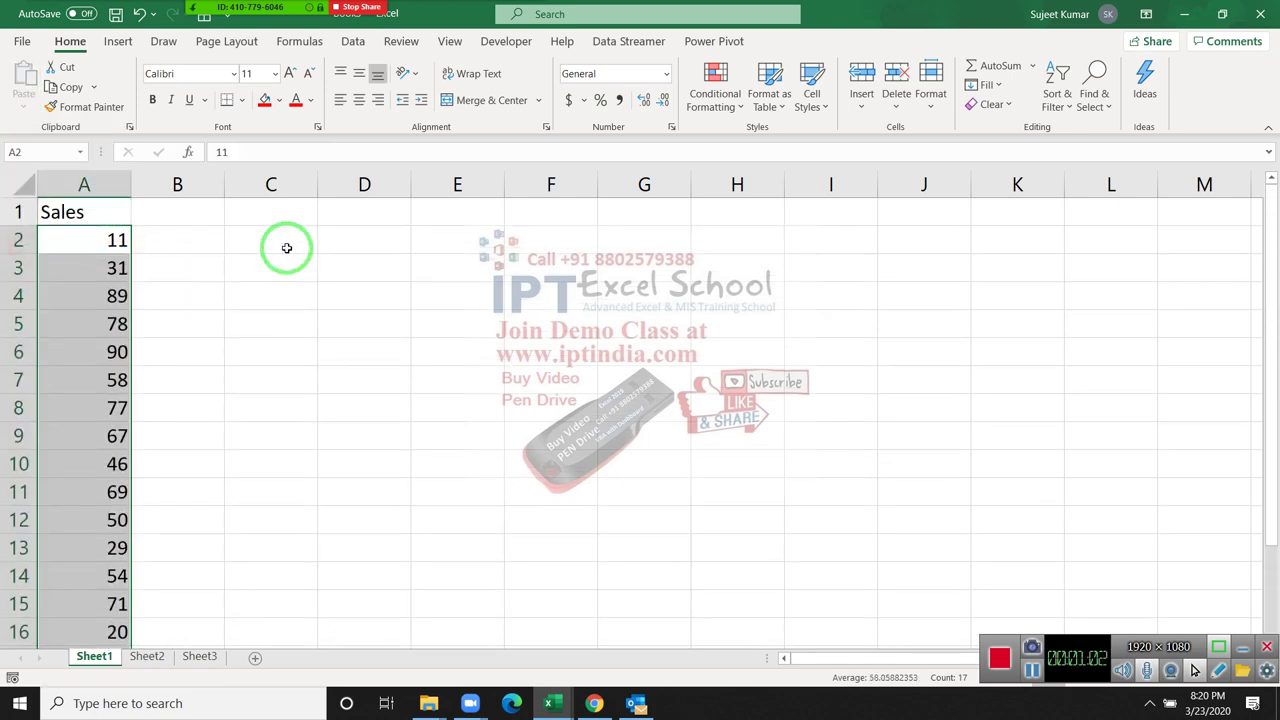
# - Enter 50-80, 500 and 0 across C2:E2, ending back on B2
pyautogui.click(286, 248)
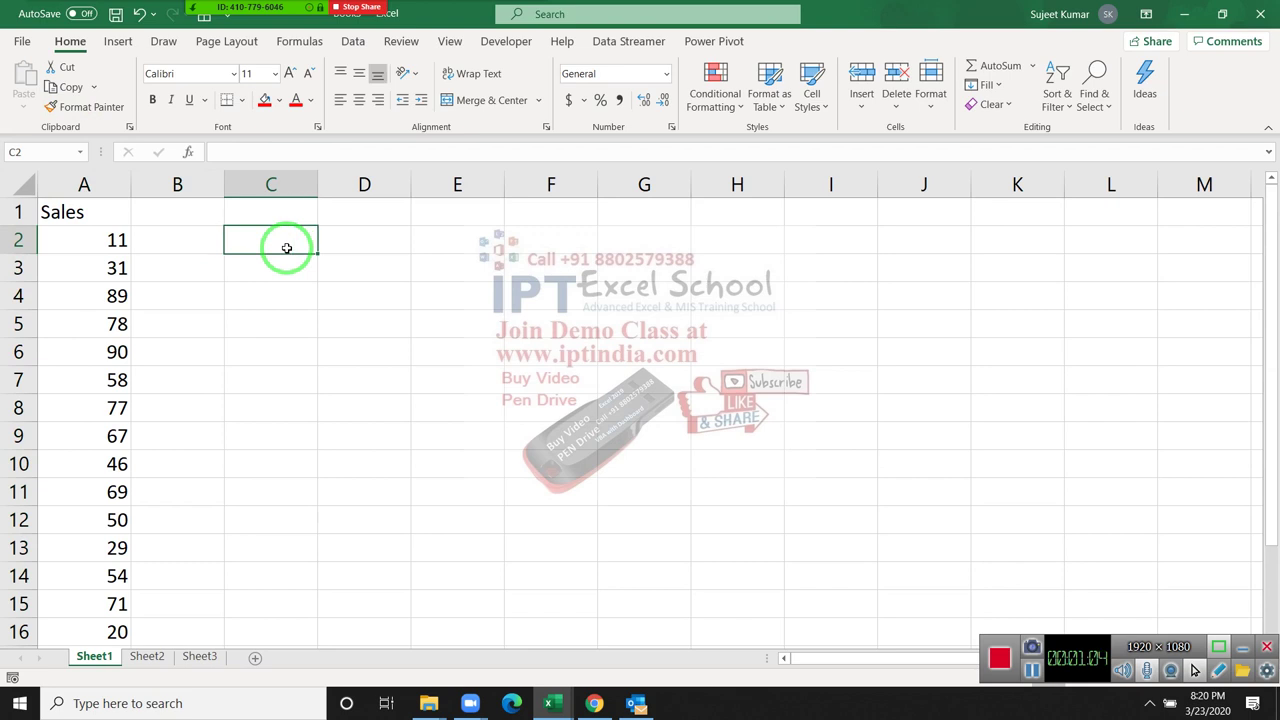
pyautogui.write('50-80')
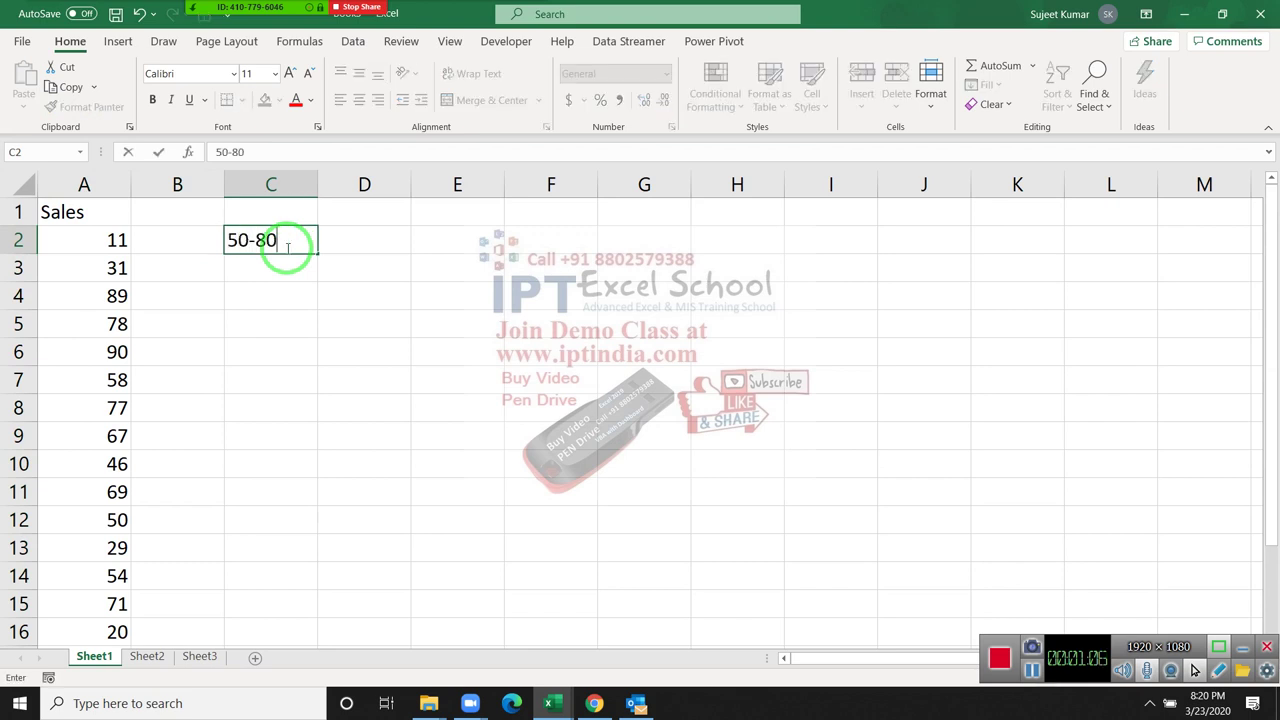
pyautogui.press('Tab')
pyautogui.write('500')
pyautogui.press('Tab')
pyautogui.write('0')
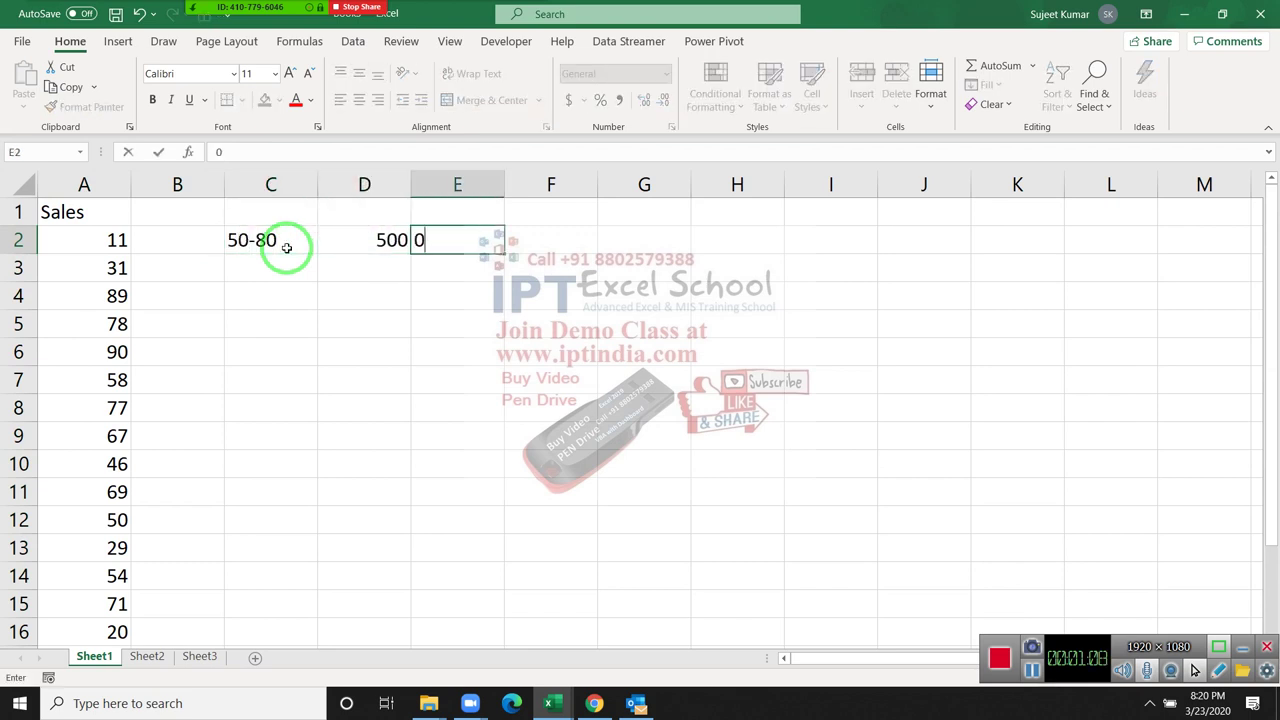
pyautogui.press('Tab')
pyautogui.press('Left')
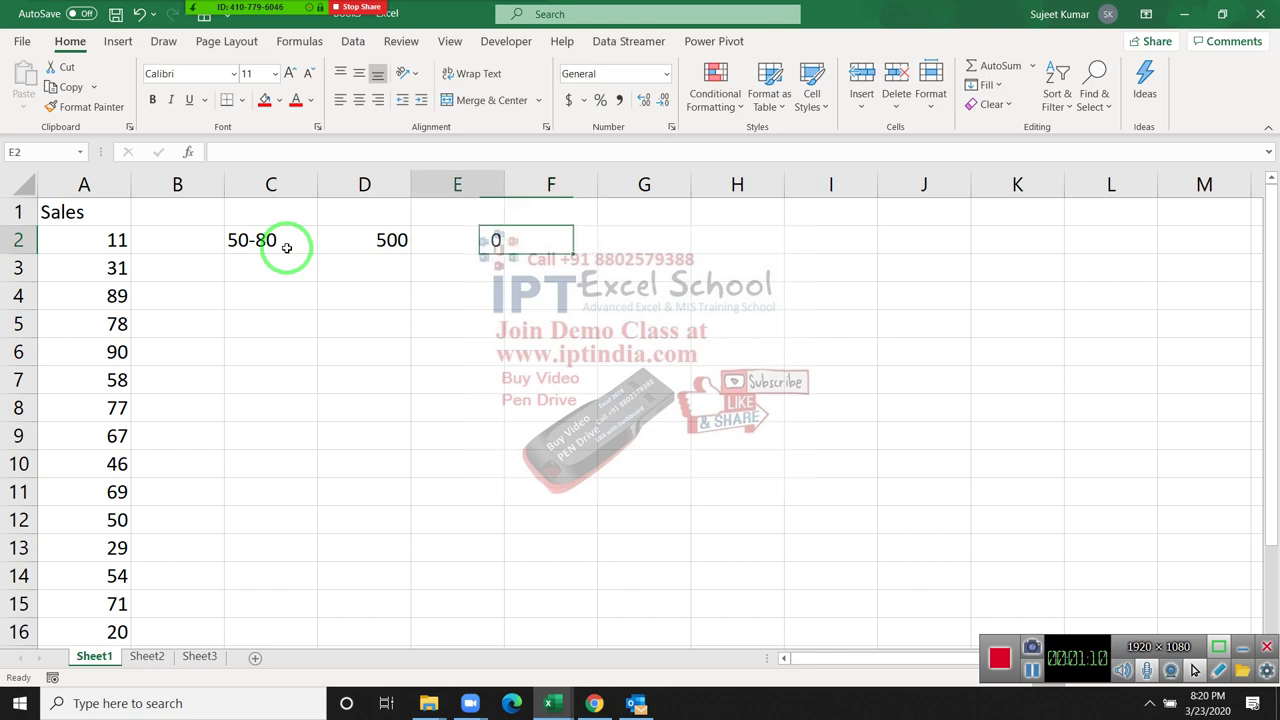
pyautogui.press('Left')
pyautogui.press('Left')
pyautogui.press('Left')
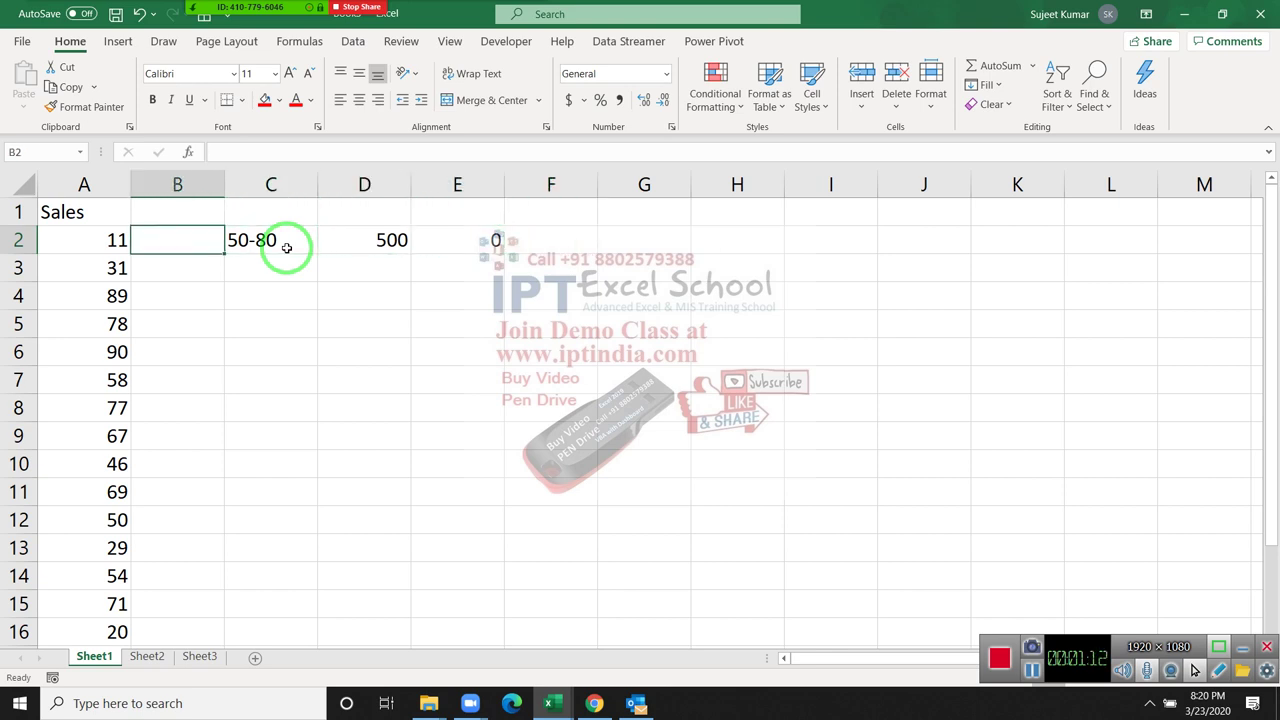
# - Type B2's nested IF testing A2>=50 and A2<=80, with results 500 and 0
pyautogui.write('=if')
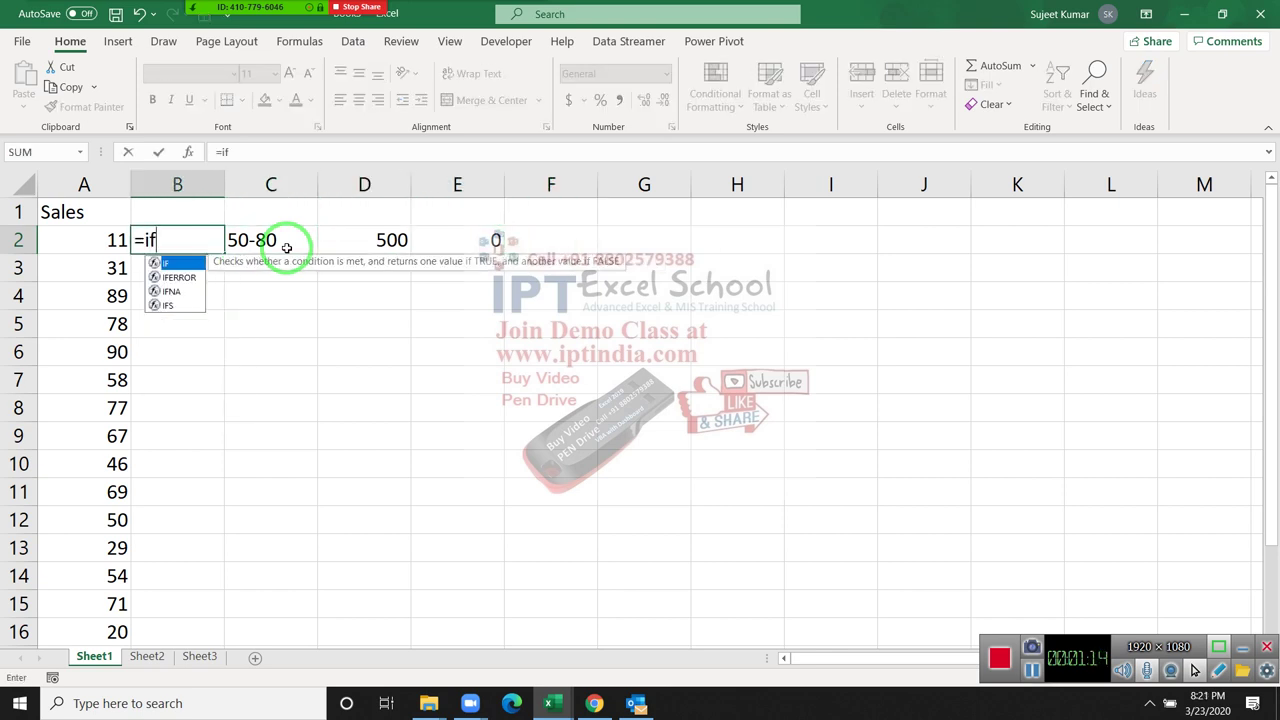
pyautogui.press('Tab')
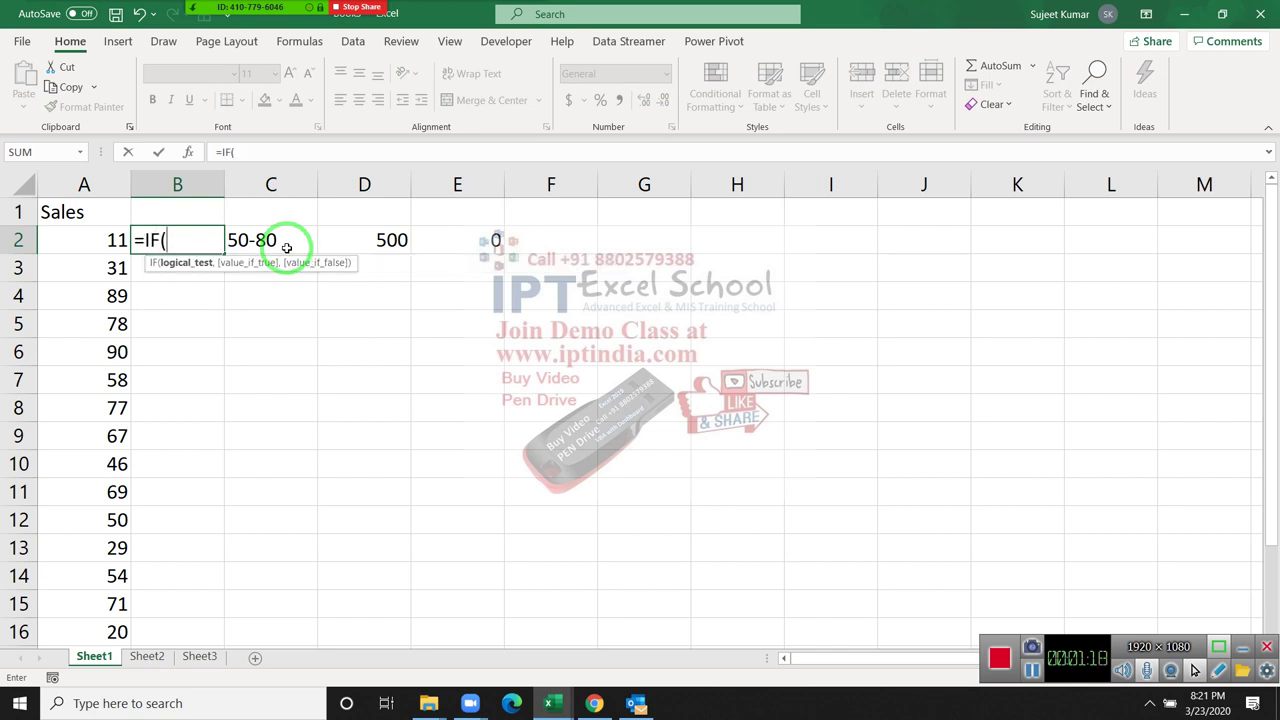
pyautogui.press('Left')
pyautogui.write('>=5')
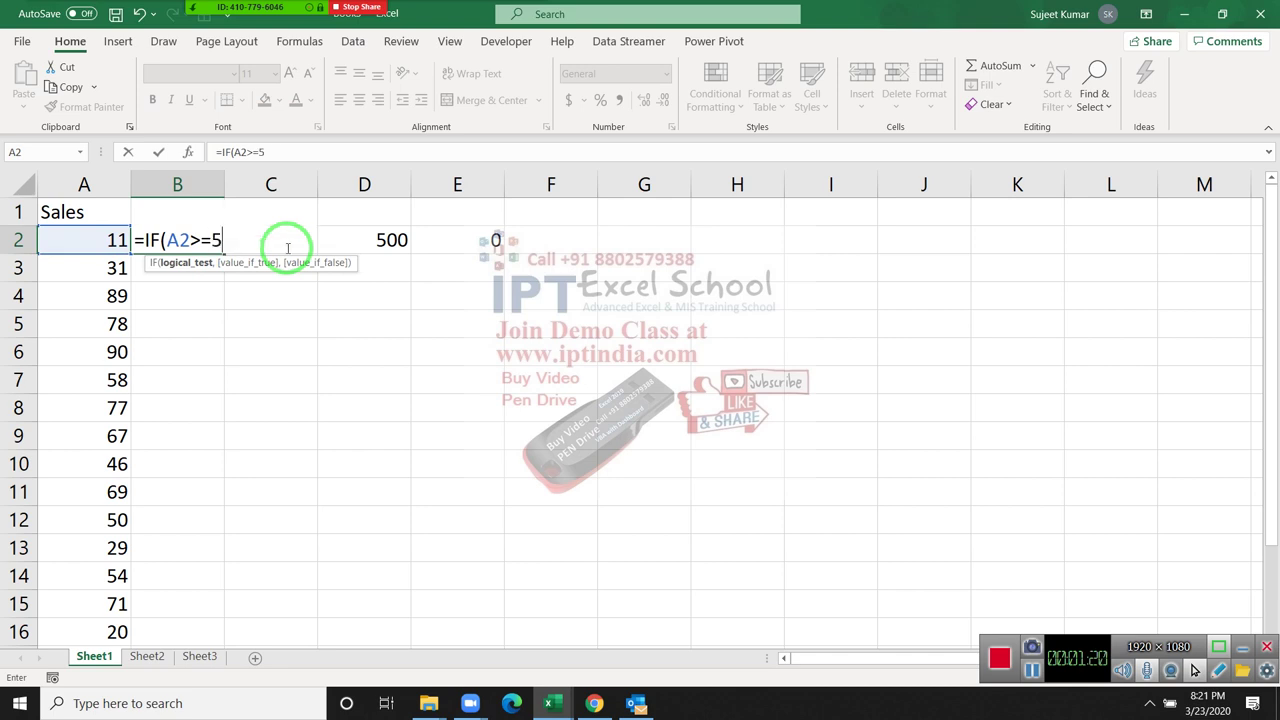
pyautogui.write('0,')
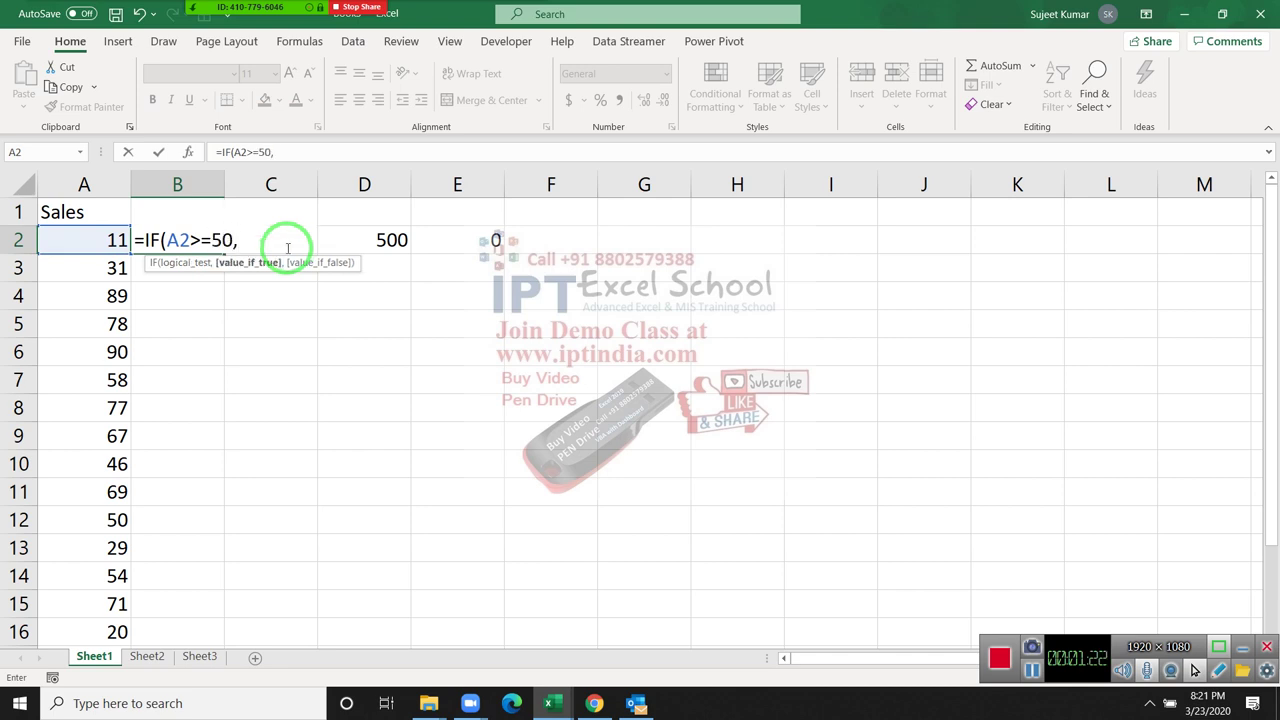
pyautogui.press('Left')
pyautogui.write('<=85')
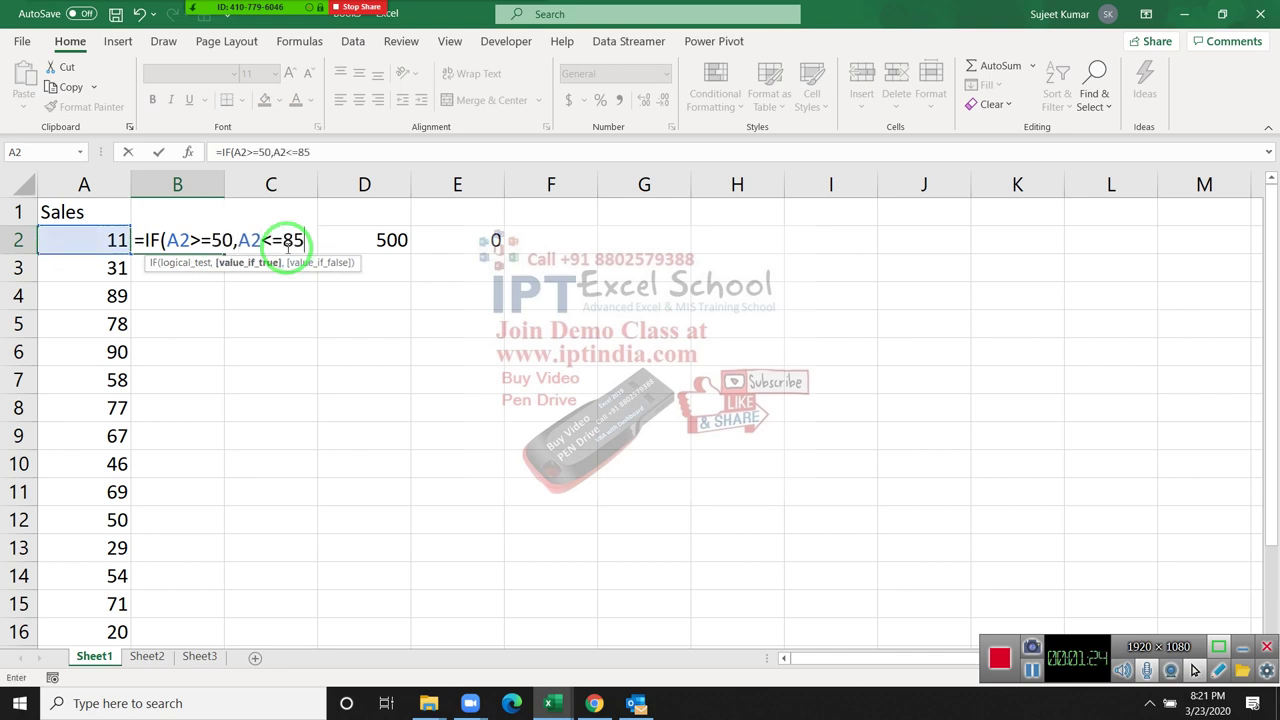
pyautogui.press('BackSpace')
pyautogui.press('BackSpace')
pyautogui.press('BackSpace')
pyautogui.press('BackSpace')
pyautogui.write('IF')
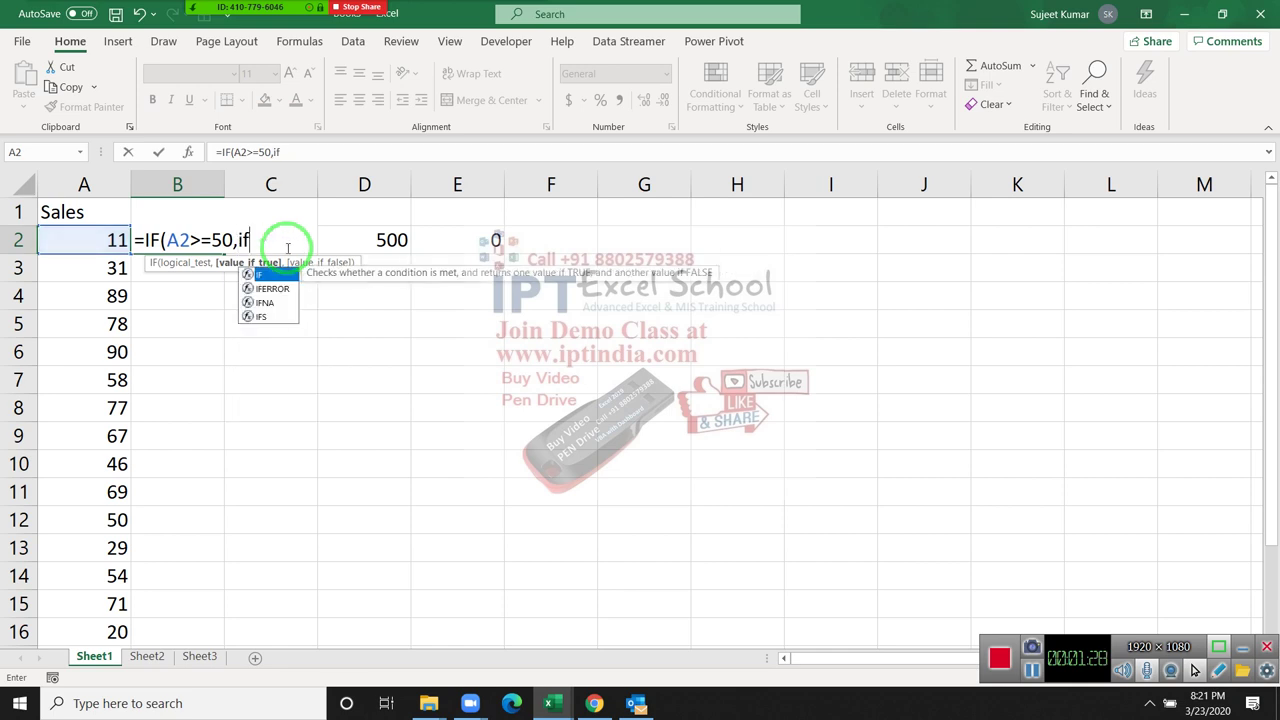
pyautogui.write('(')
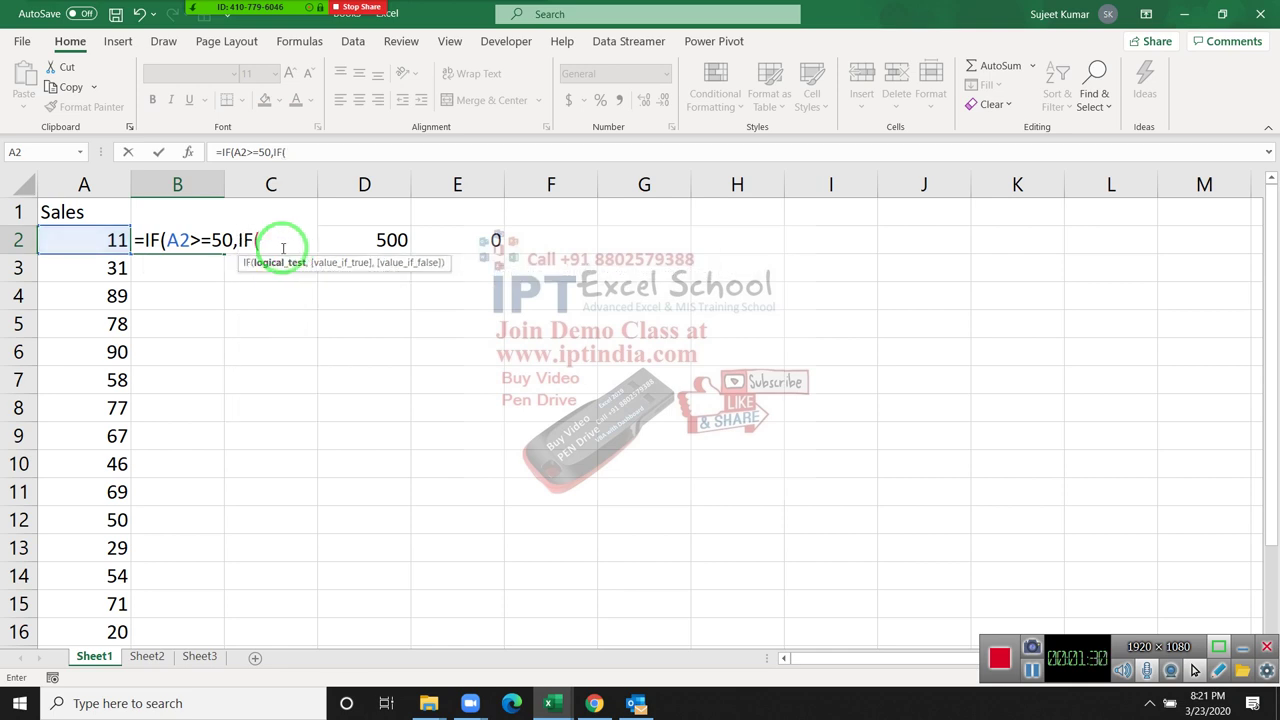
pyautogui.click(86, 236)
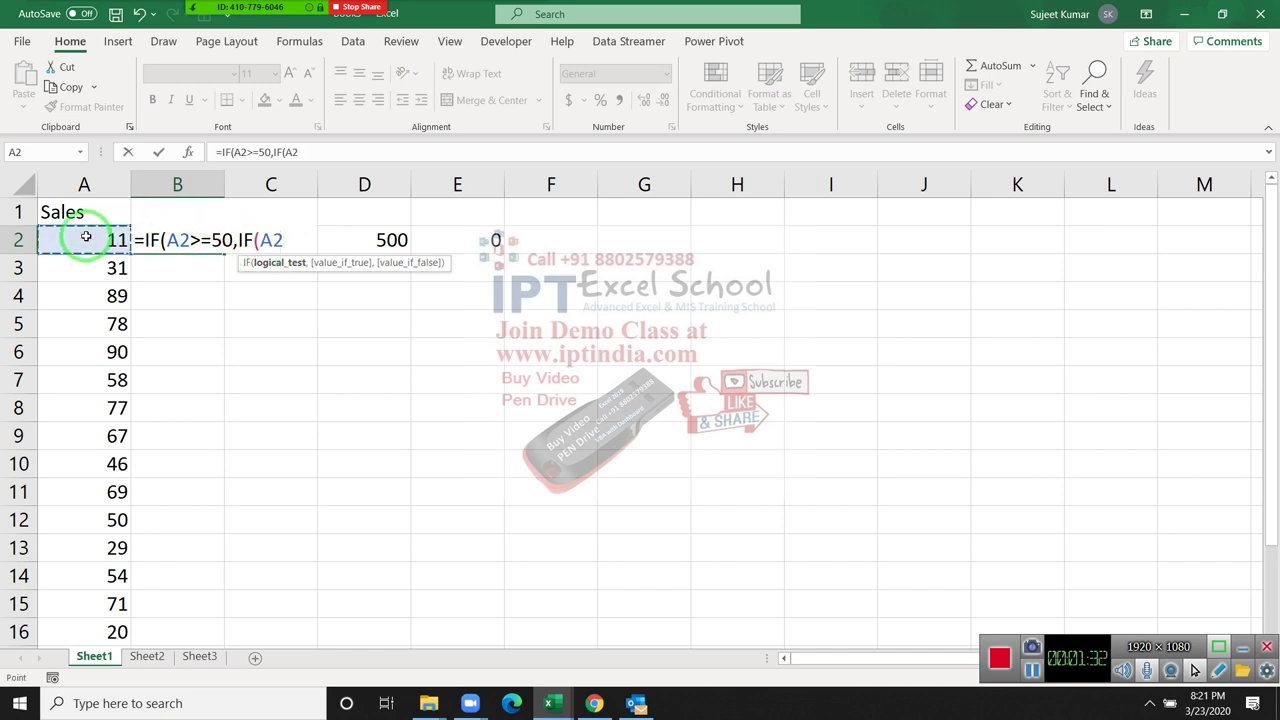
pyautogui.write('<=')
pyautogui.write('80')
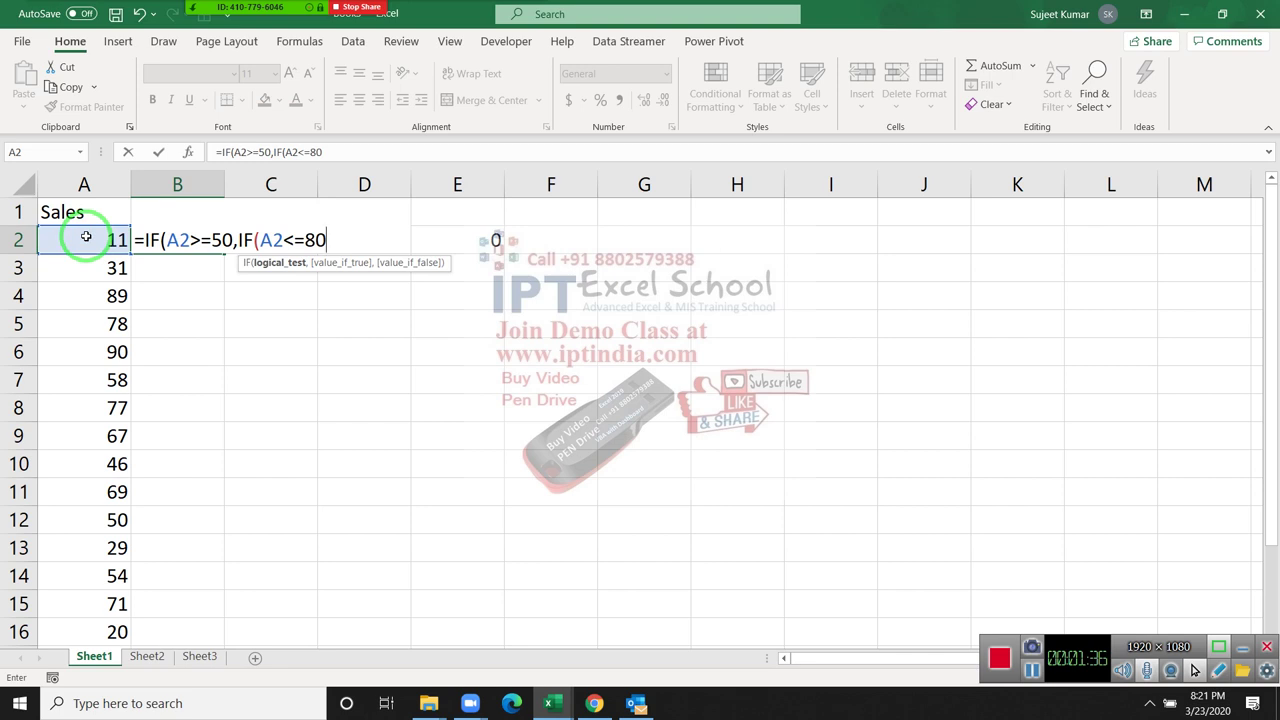
pyautogui.write(',500,')
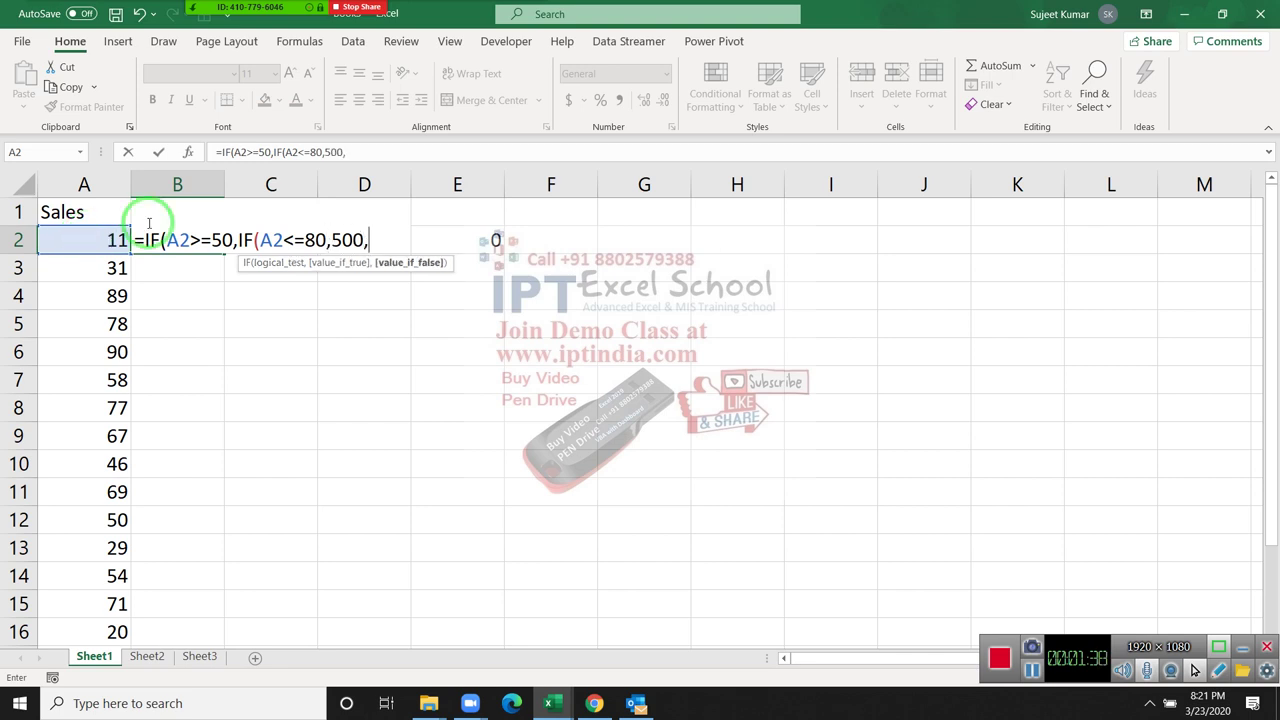
pyautogui.write('0')
pyautogui.write('m')
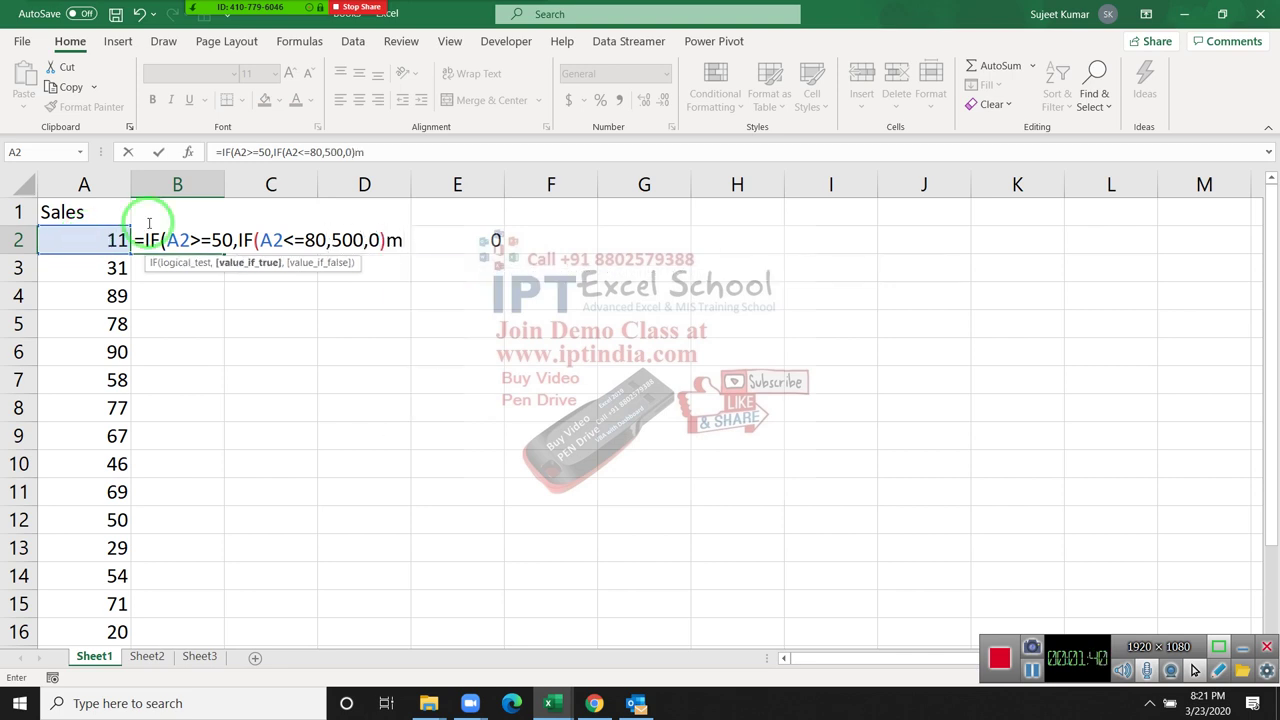
pyautogui.press('BackSpace')
pyautogui.write(',0')
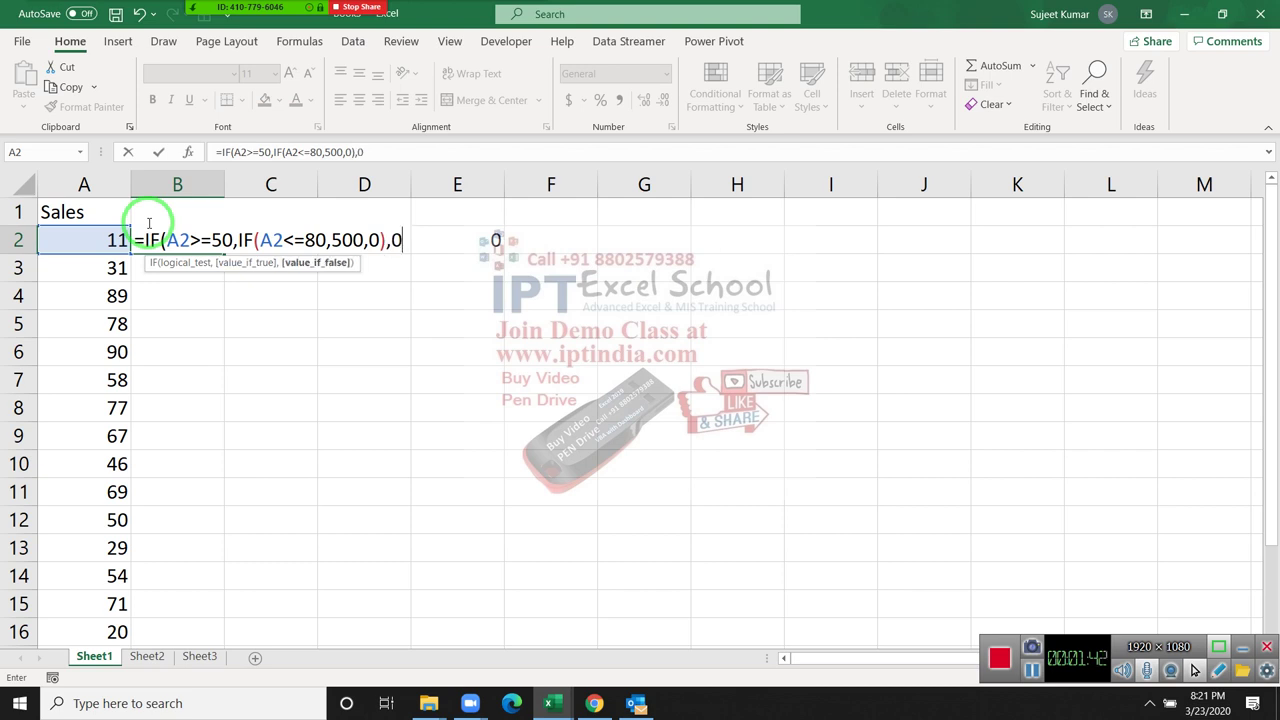
pyautogui.write(')')
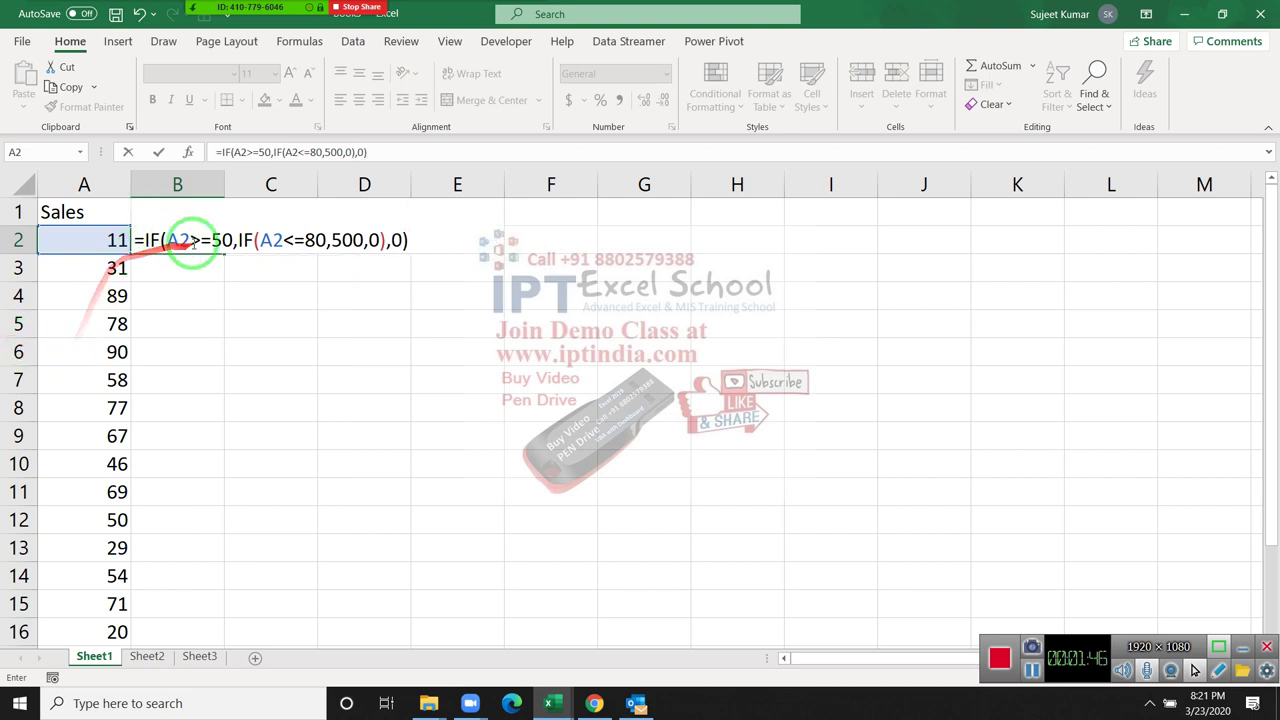
pyautogui.click(195, 240)
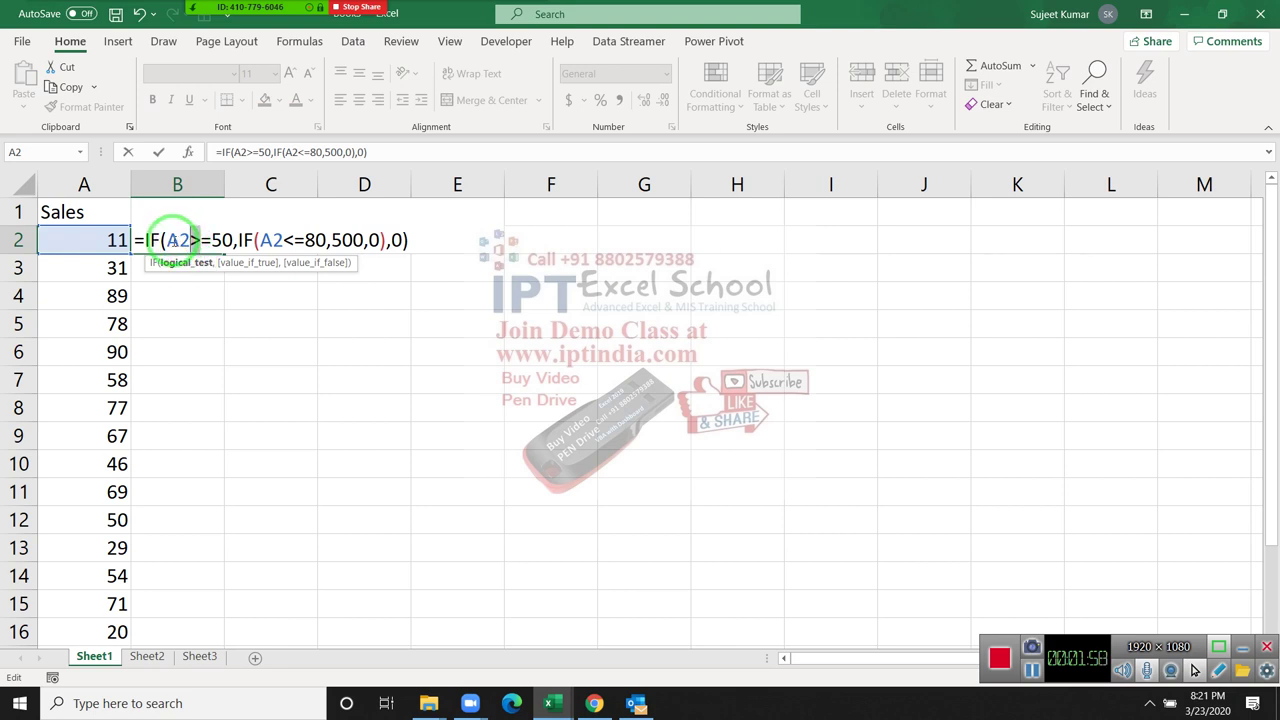
pyautogui.click(196, 240)
pyautogui.doubleClick(222, 240)
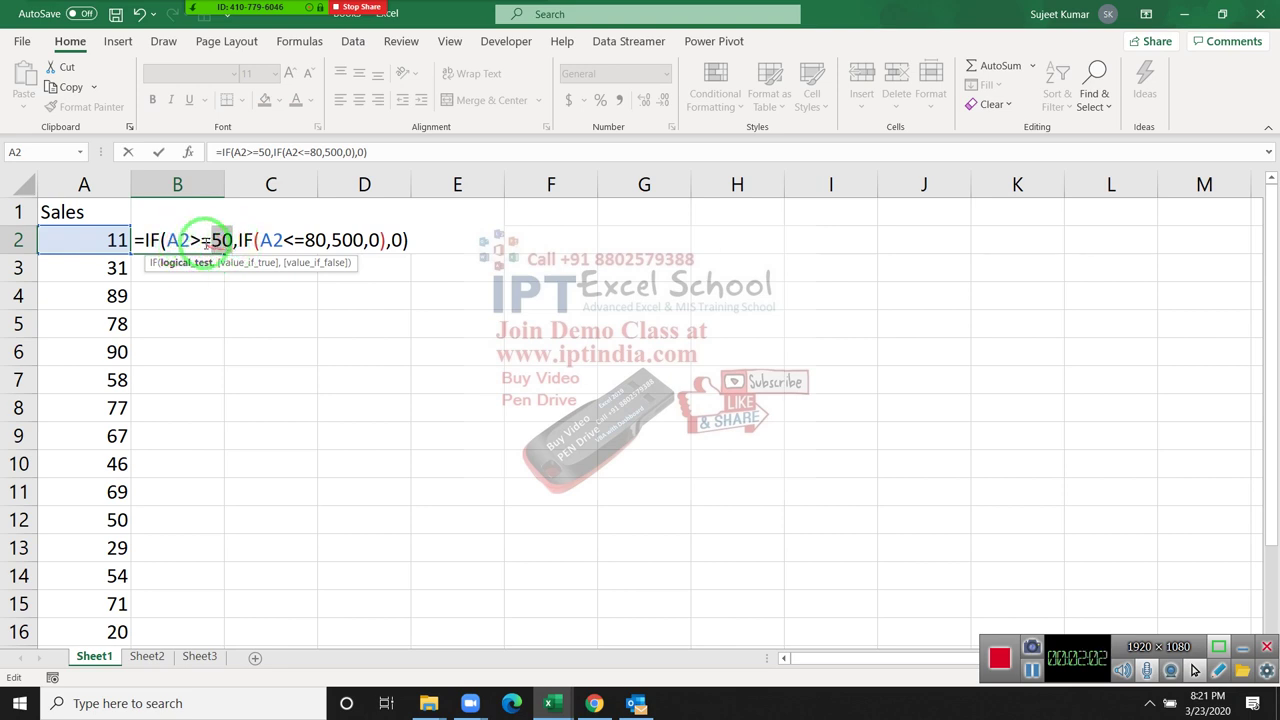
pyautogui.doubleClick(180, 240)
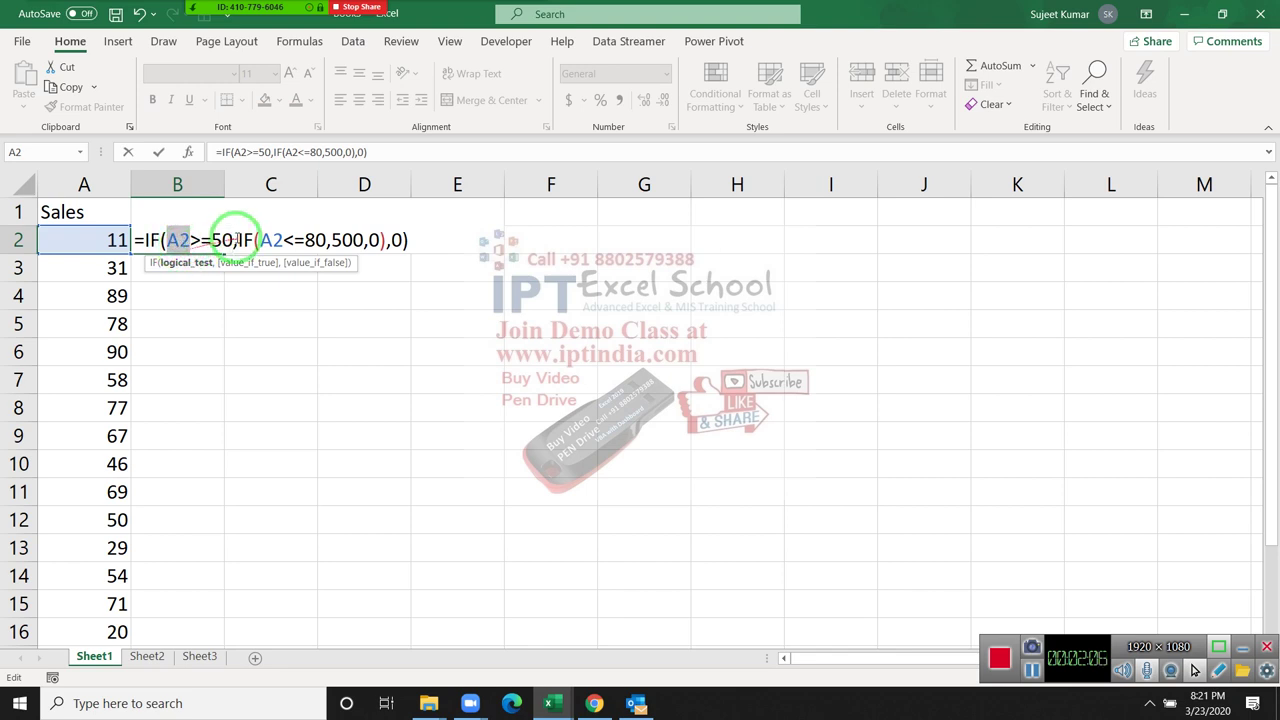
pyautogui.click(254, 240)
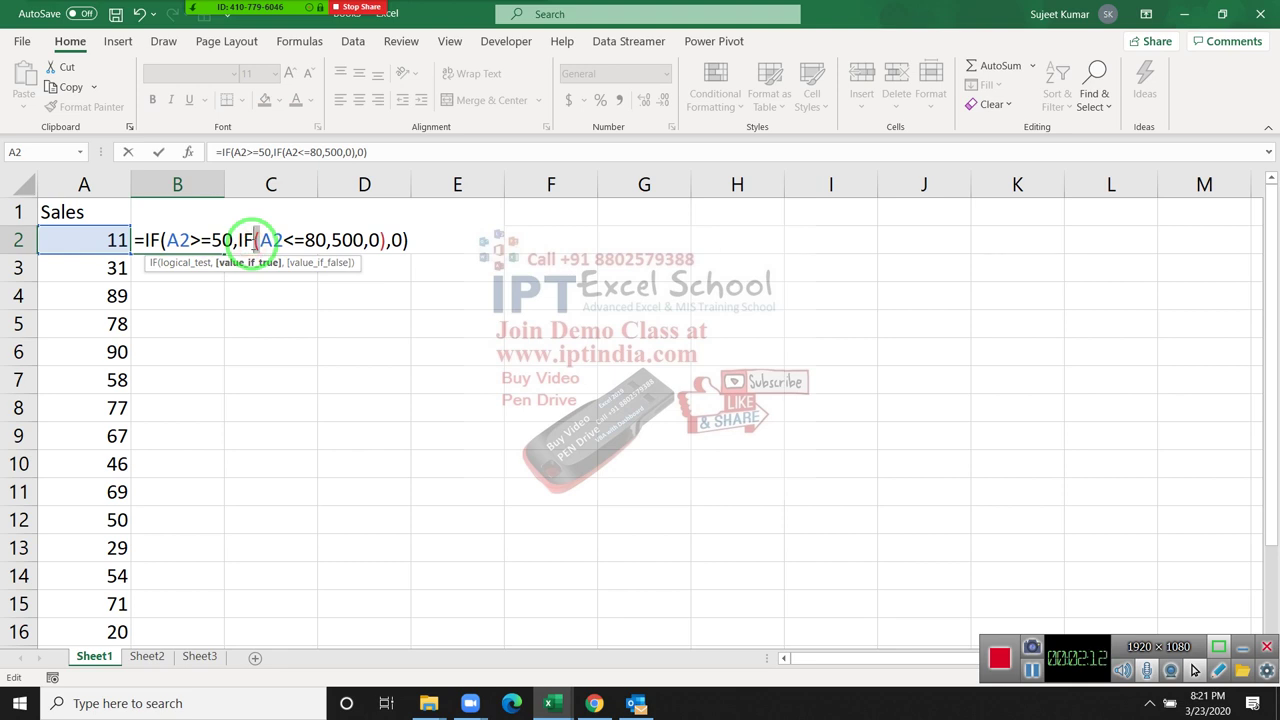
# - Point out the inner IF's 500 and 0 results, then check Zoom's participants list and chat
pyautogui.click(342, 240)
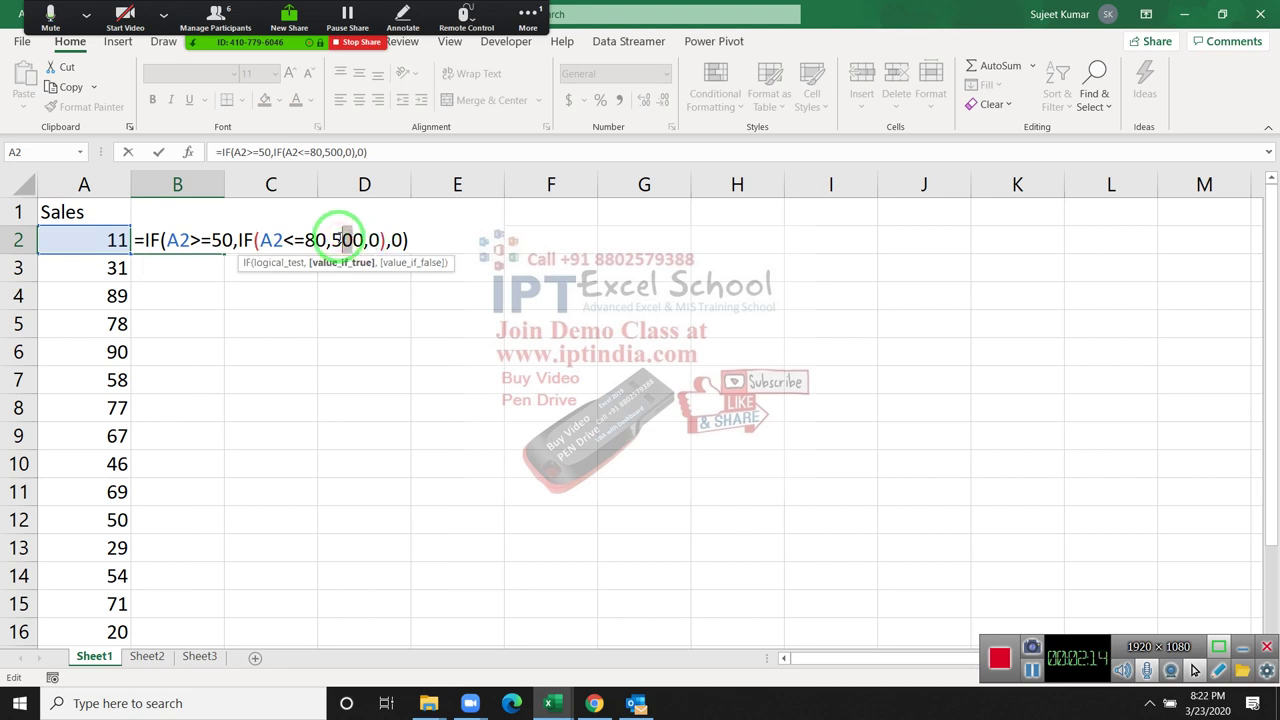
pyautogui.click(370, 240)
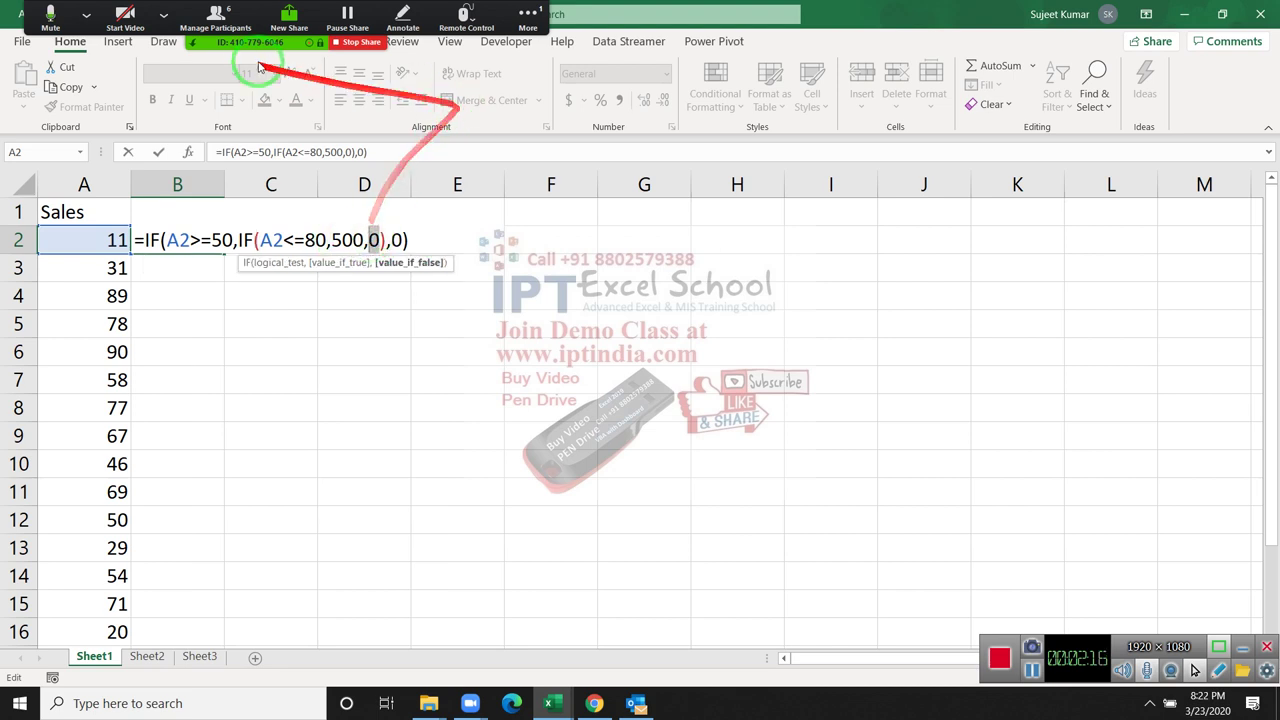
pyautogui.click(215, 15)
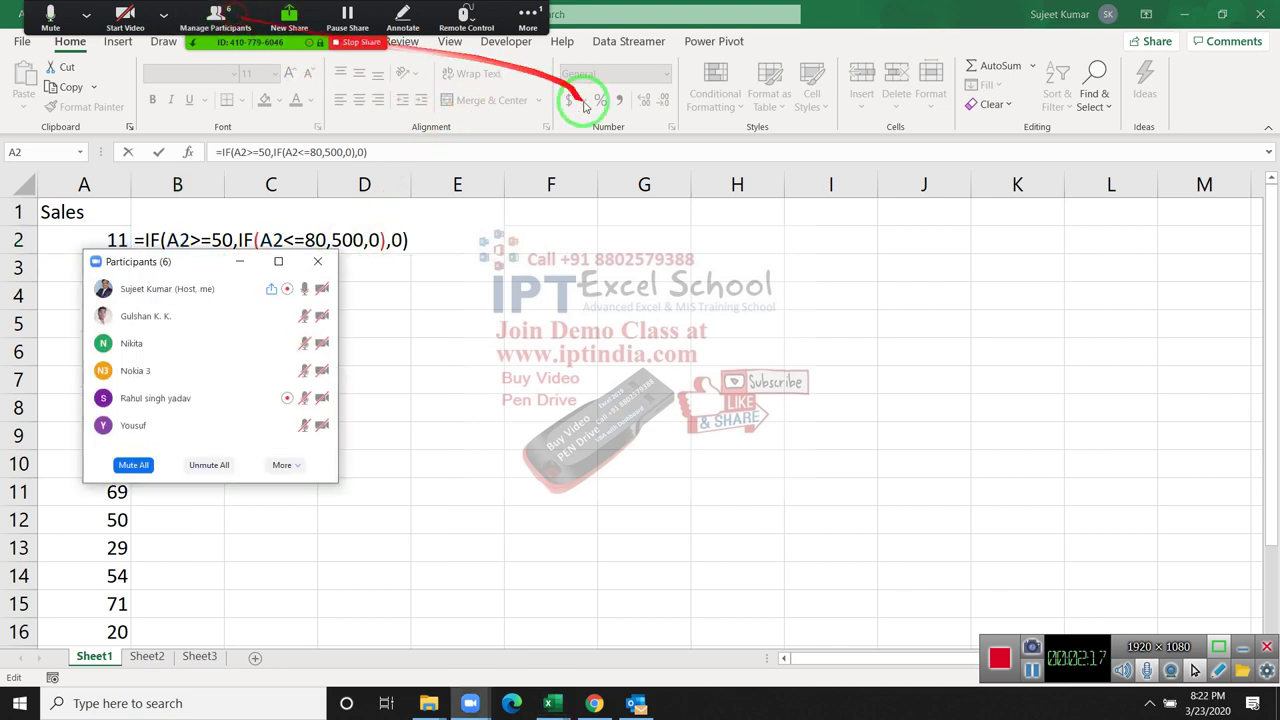
pyautogui.click(320, 262)
pyautogui.click(528, 18)
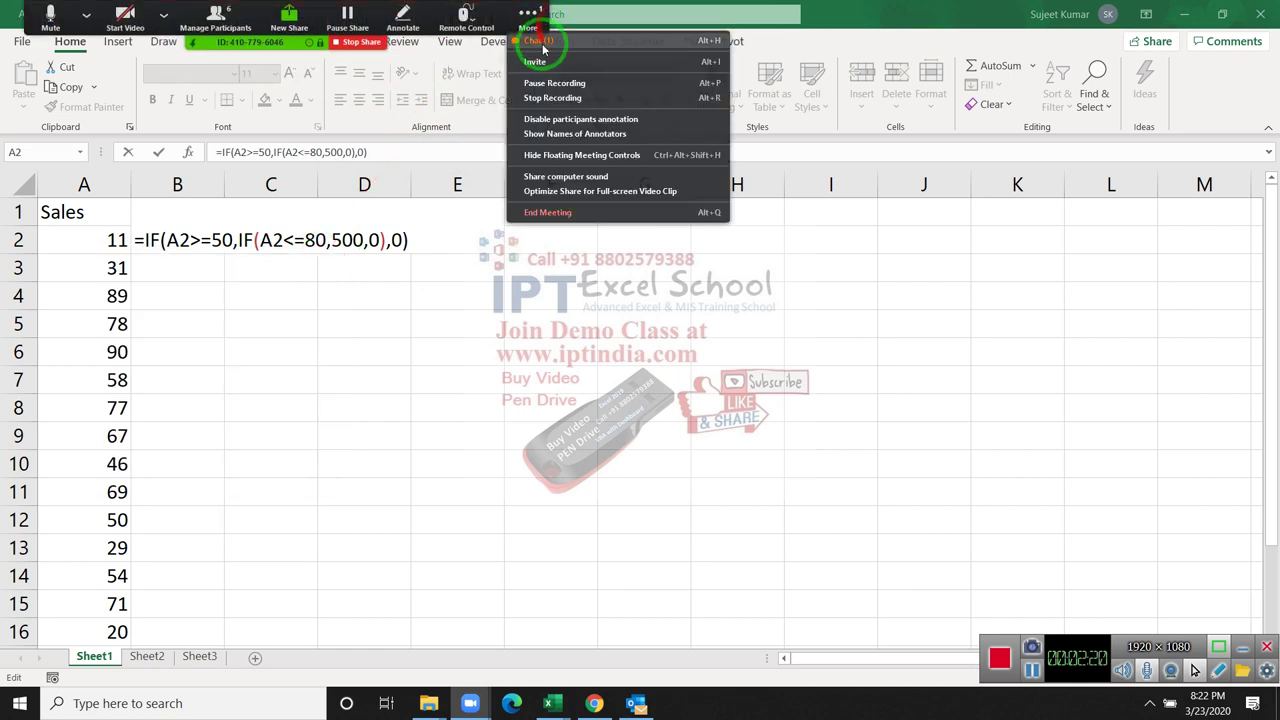
pyautogui.click(540, 41)
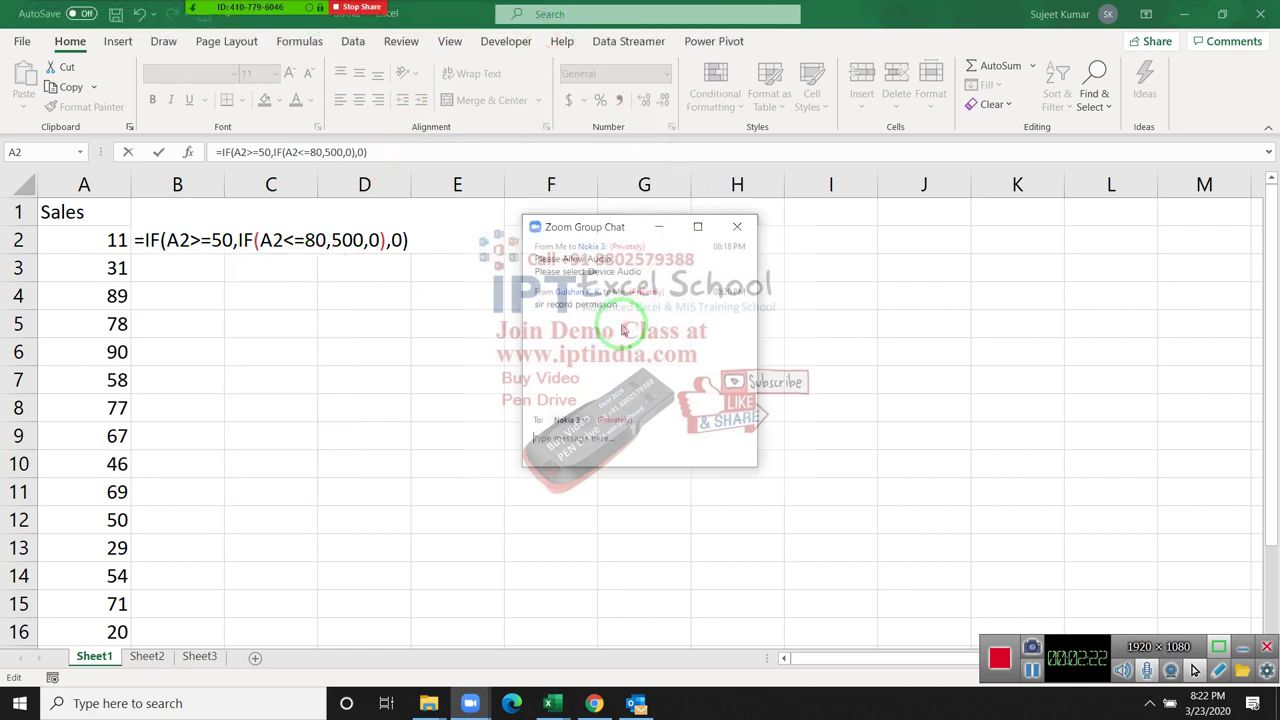
pyautogui.click(737, 226)
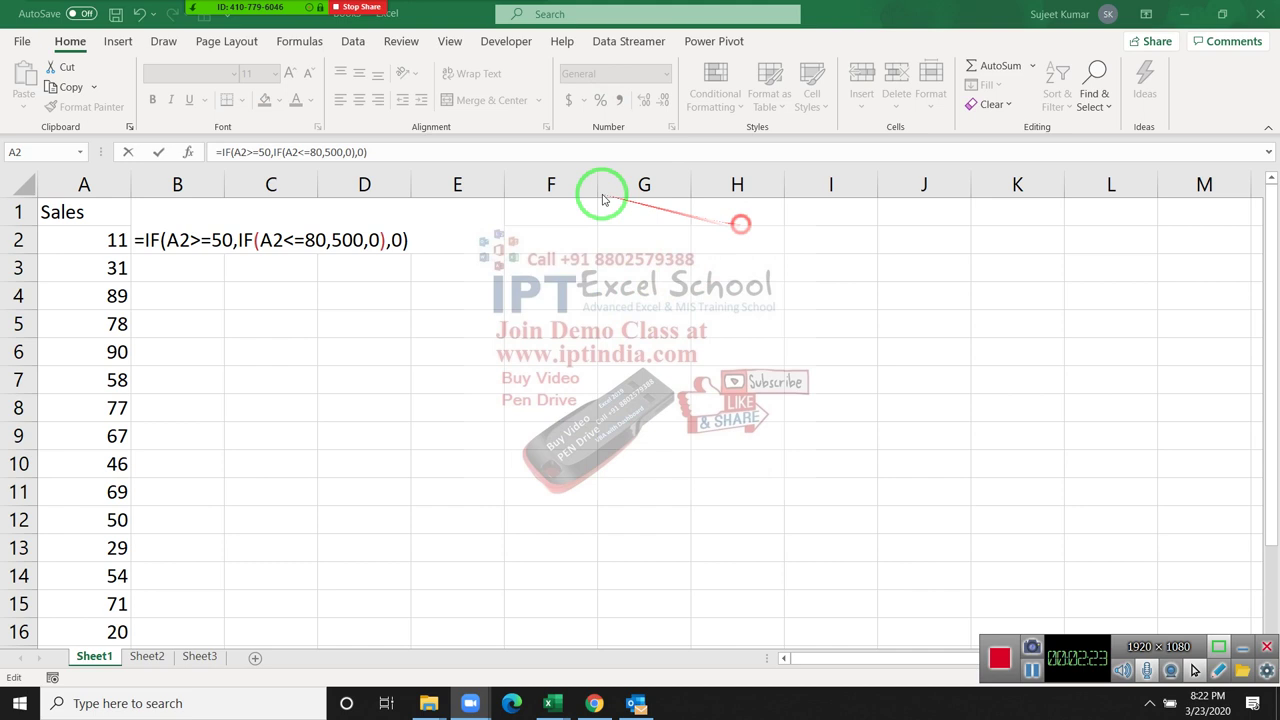
# - Allow the requesting participant to record, then read the group chat
pyautogui.click(228, 12)
pyautogui.moveTo(200, 316)
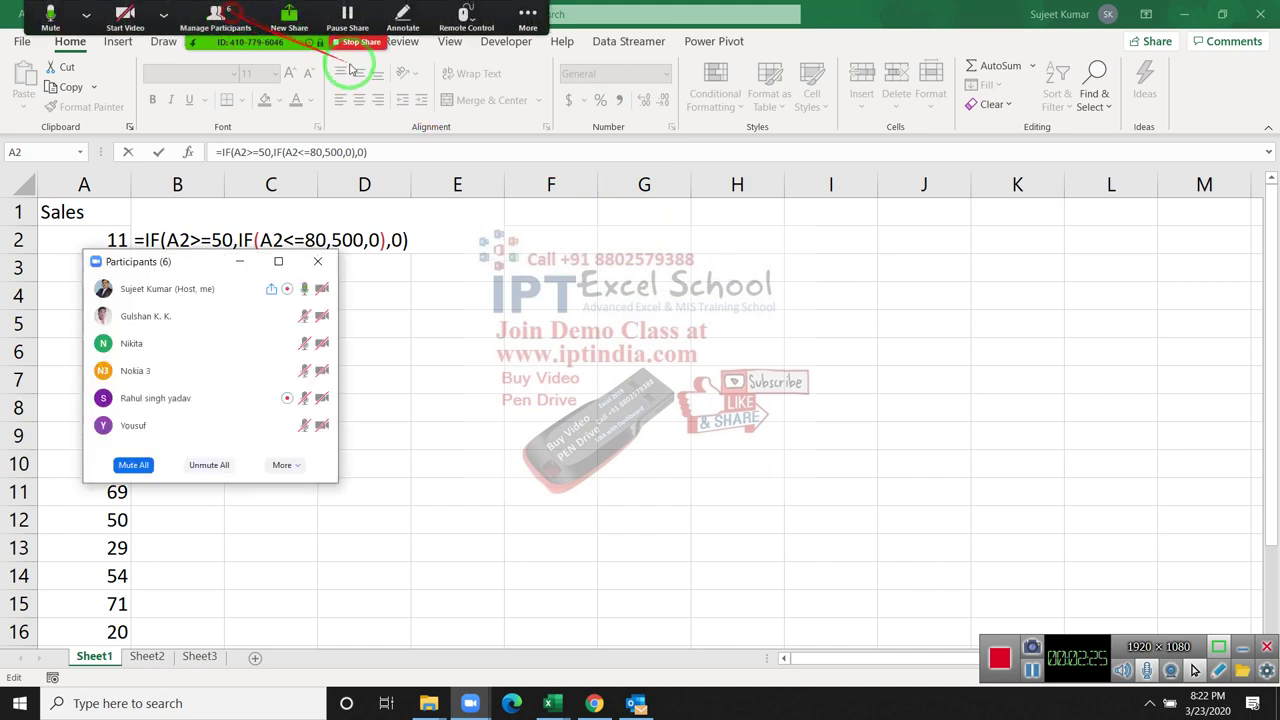
pyautogui.click(308, 317)
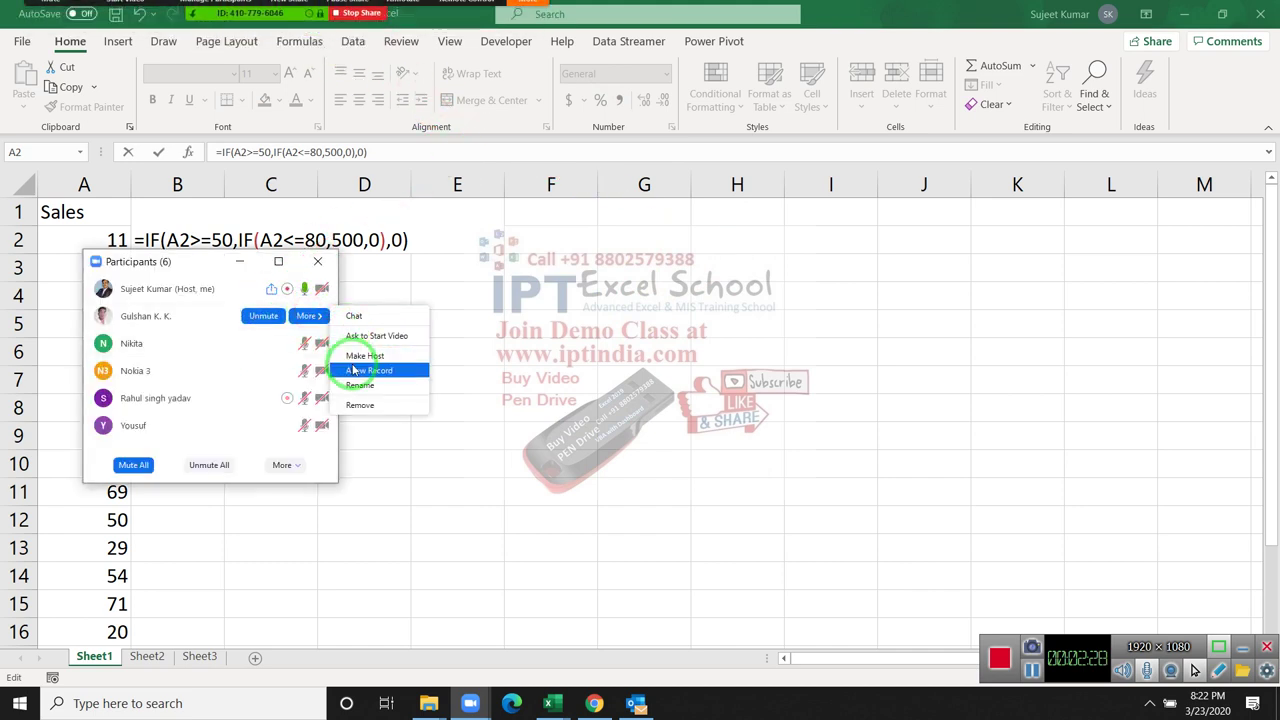
pyautogui.click(345, 363)
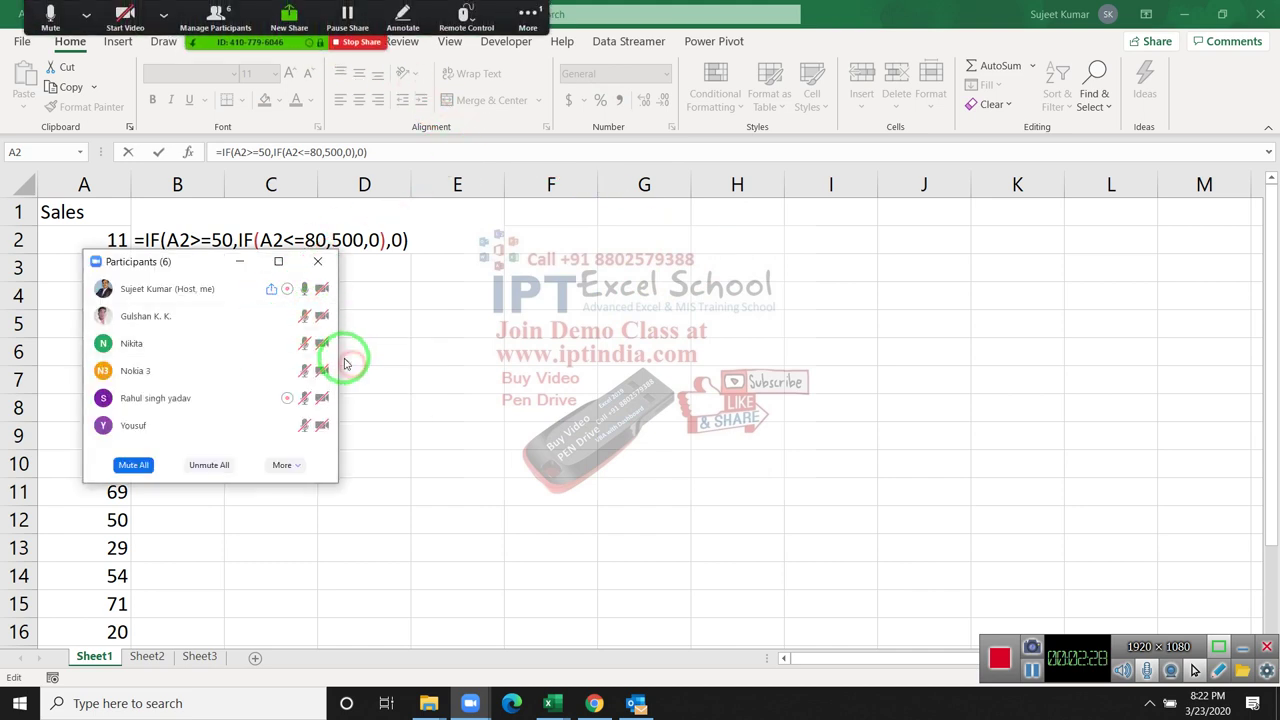
pyautogui.click(318, 261)
pyautogui.click(528, 18)
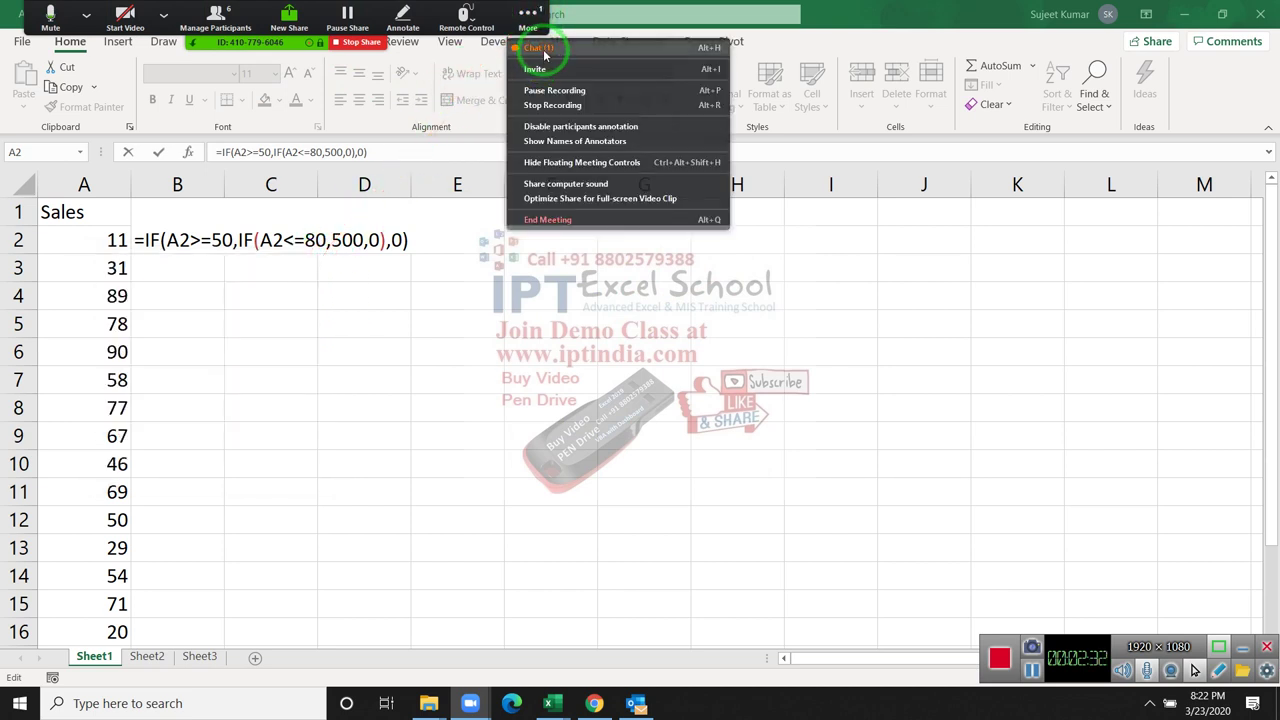
pyautogui.click(543, 48)
pyautogui.click(737, 226)
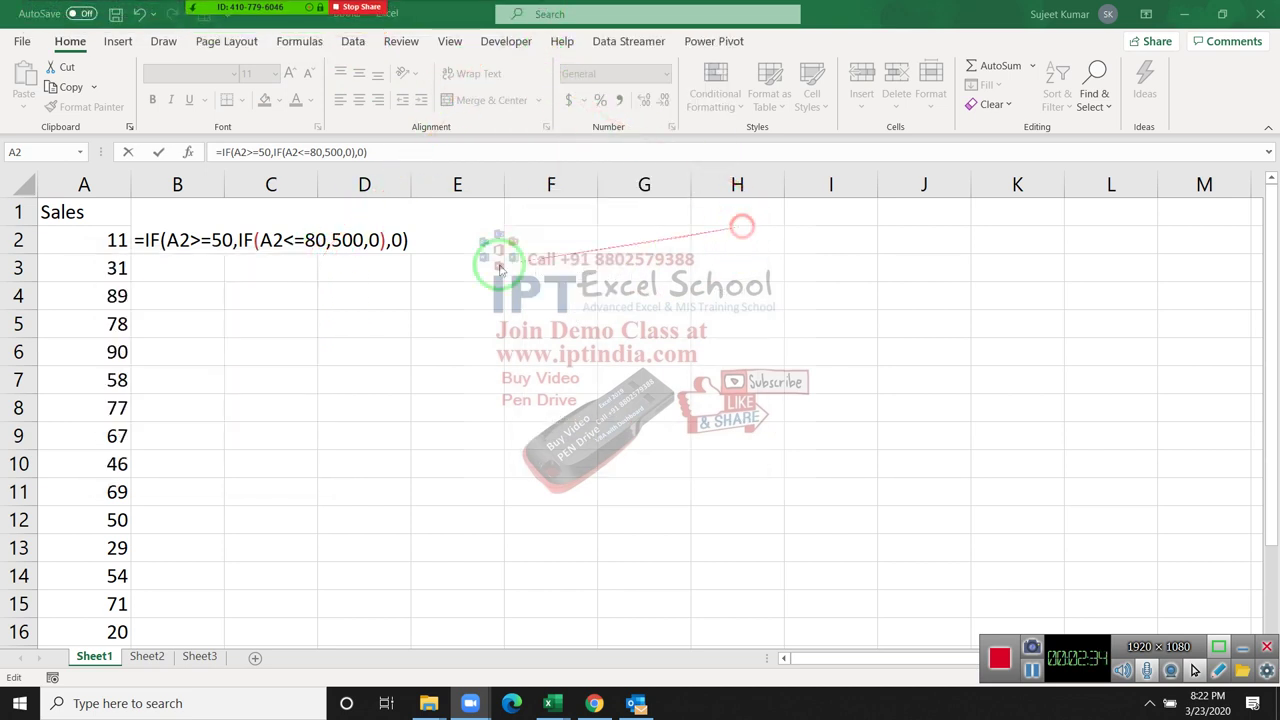
# - Highlight each condition and result in B2's nested IF, then commit it to show 0
pyautogui.click(171, 240)
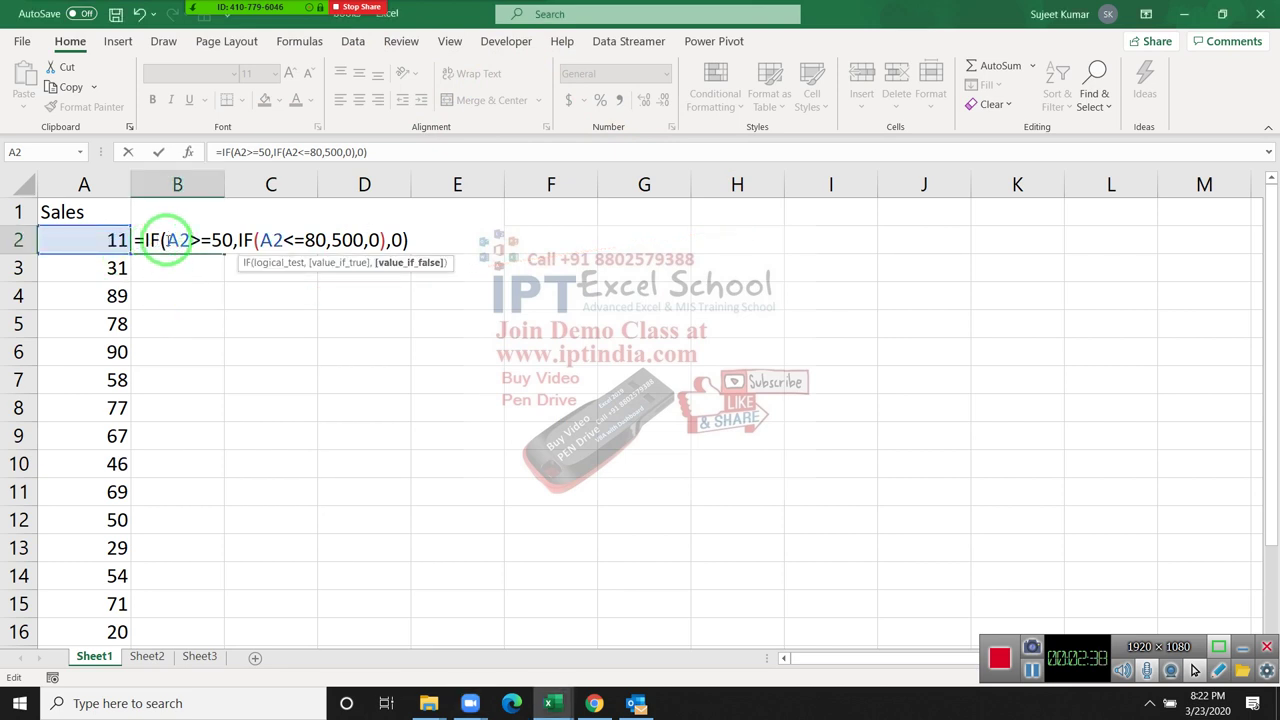
pyautogui.moveTo(178, 240); pyautogui.dragTo(326, 240)
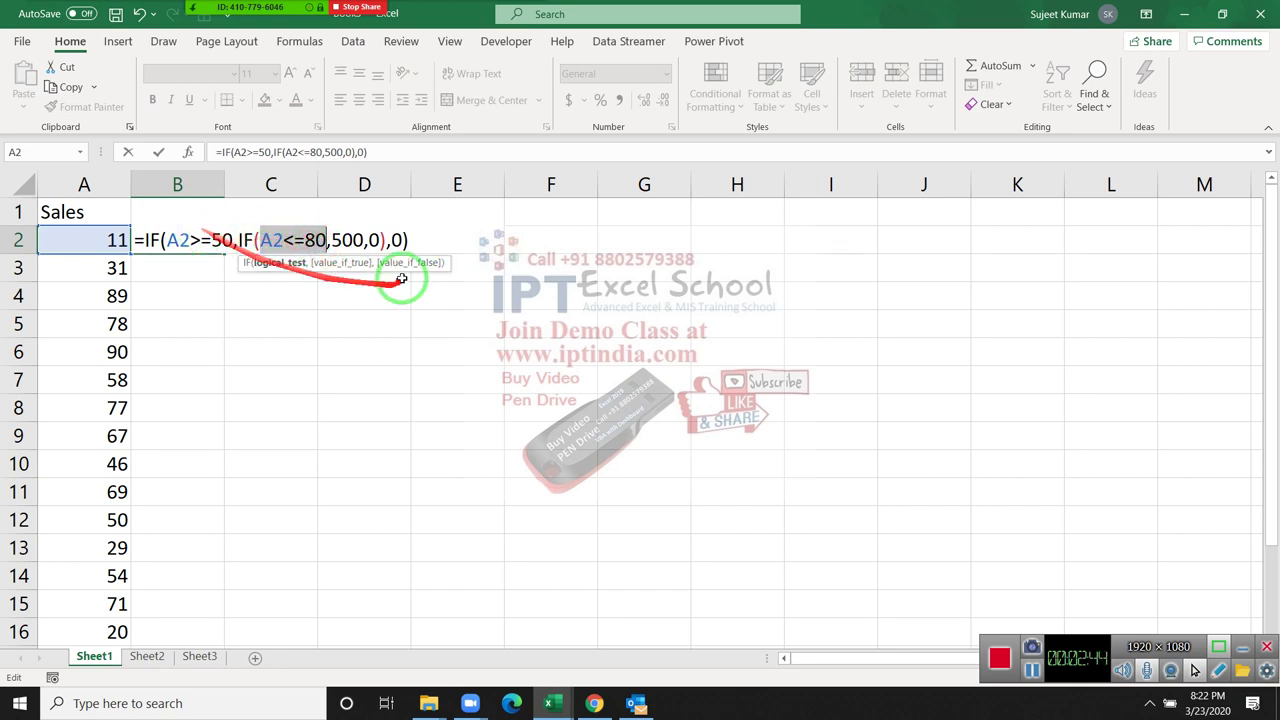
pyautogui.doubleClick(398, 241)
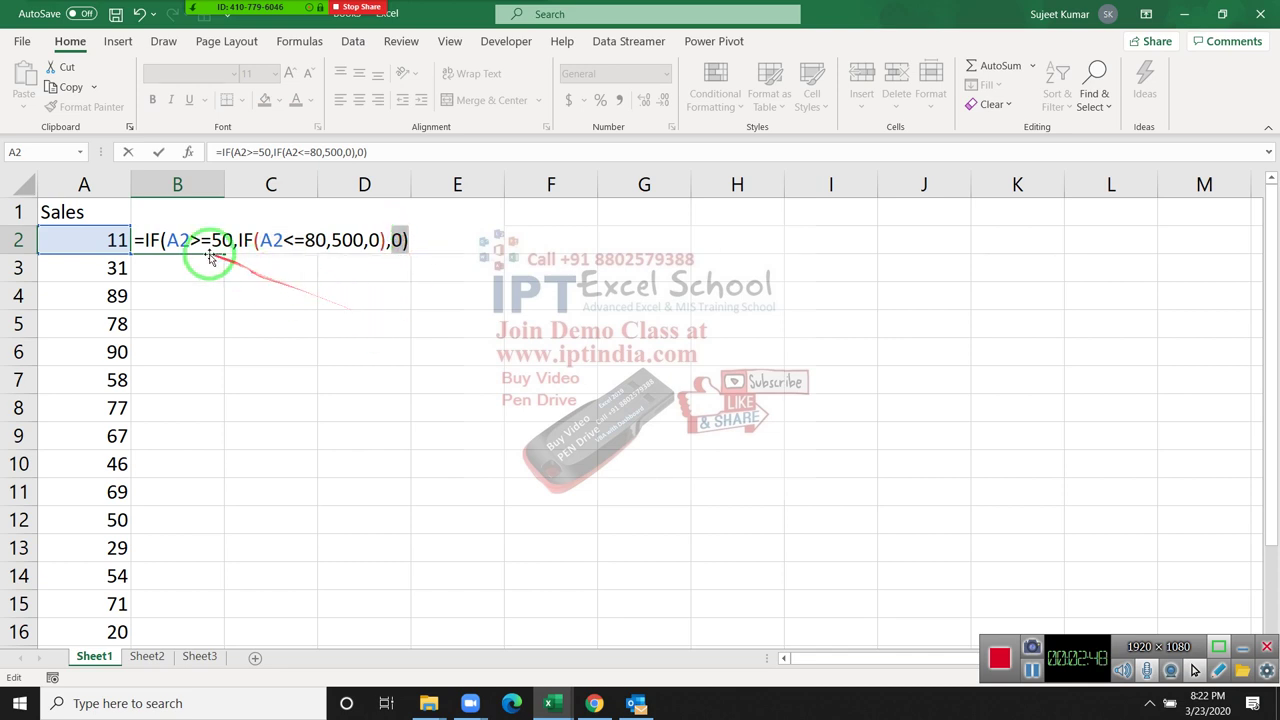
pyautogui.click(177, 240)
pyautogui.moveTo(177, 240); pyautogui.dragTo(223, 240)
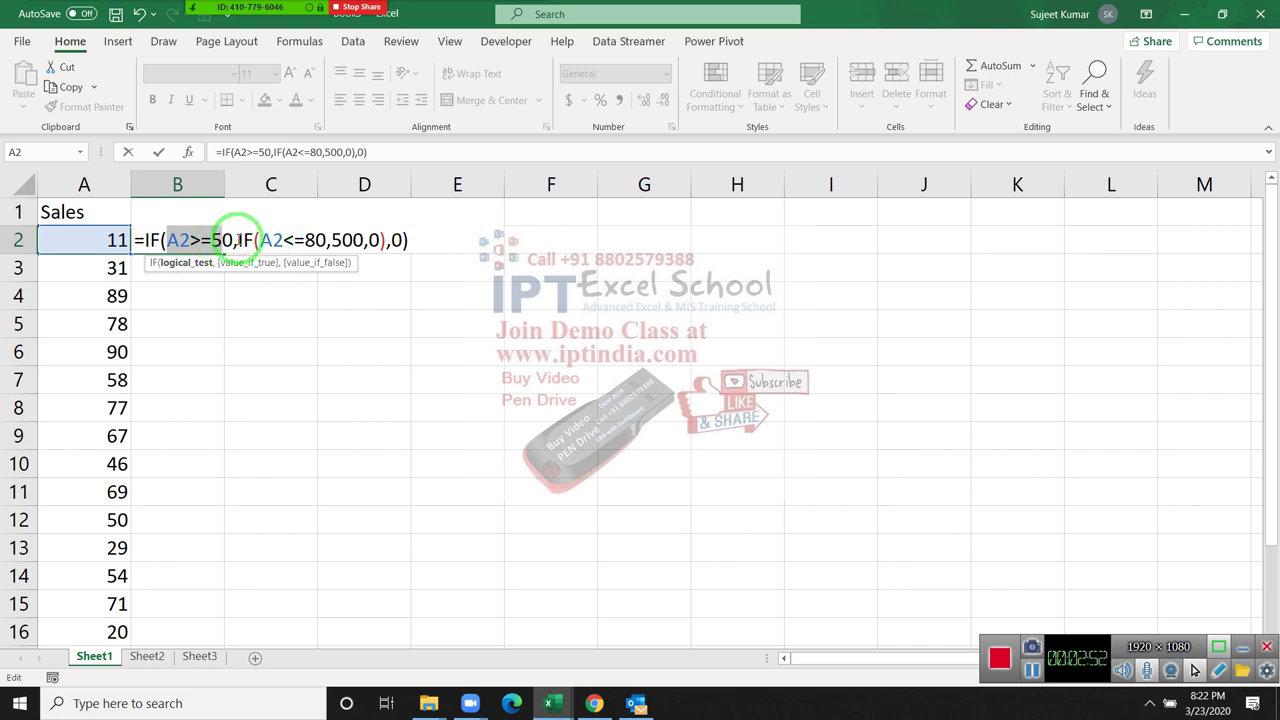
pyautogui.moveTo(256, 240)
pyautogui.mouseDown()
pyautogui.moveTo(390, 240)
pyautogui.moveTo(418, 255)
pyautogui.mouseUp()
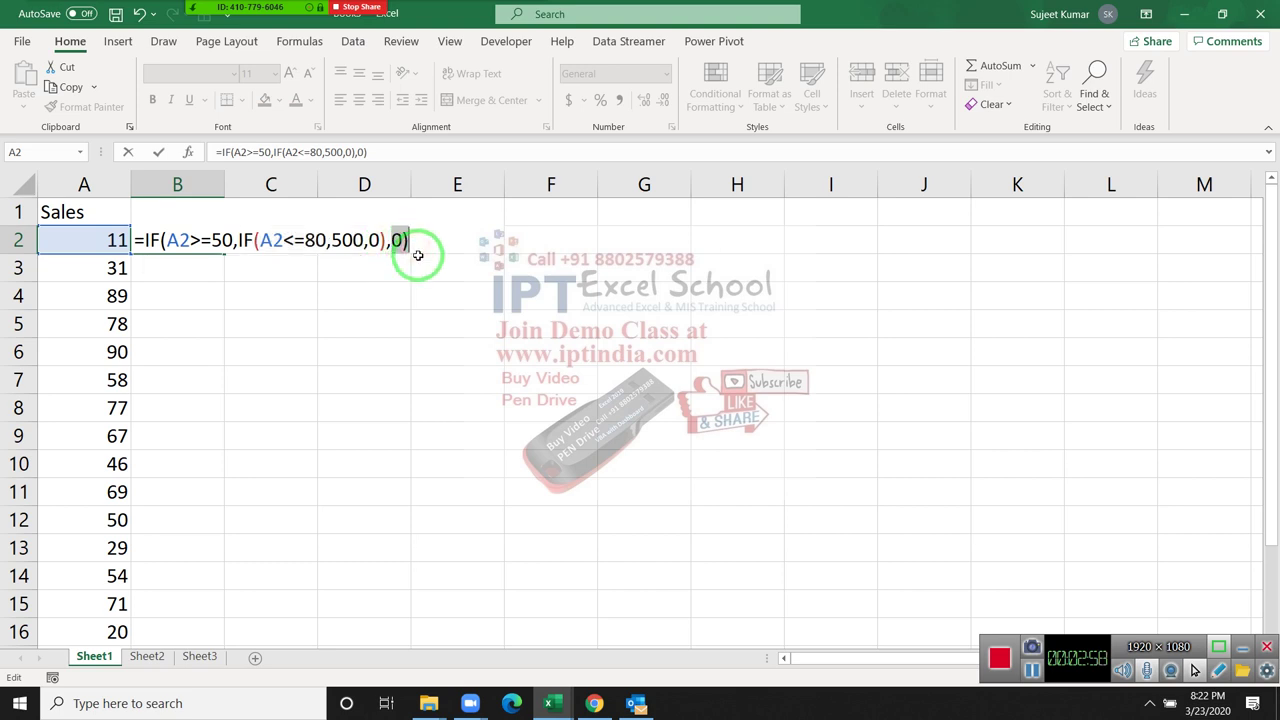
pyautogui.press('Return')
pyautogui.press('Up')
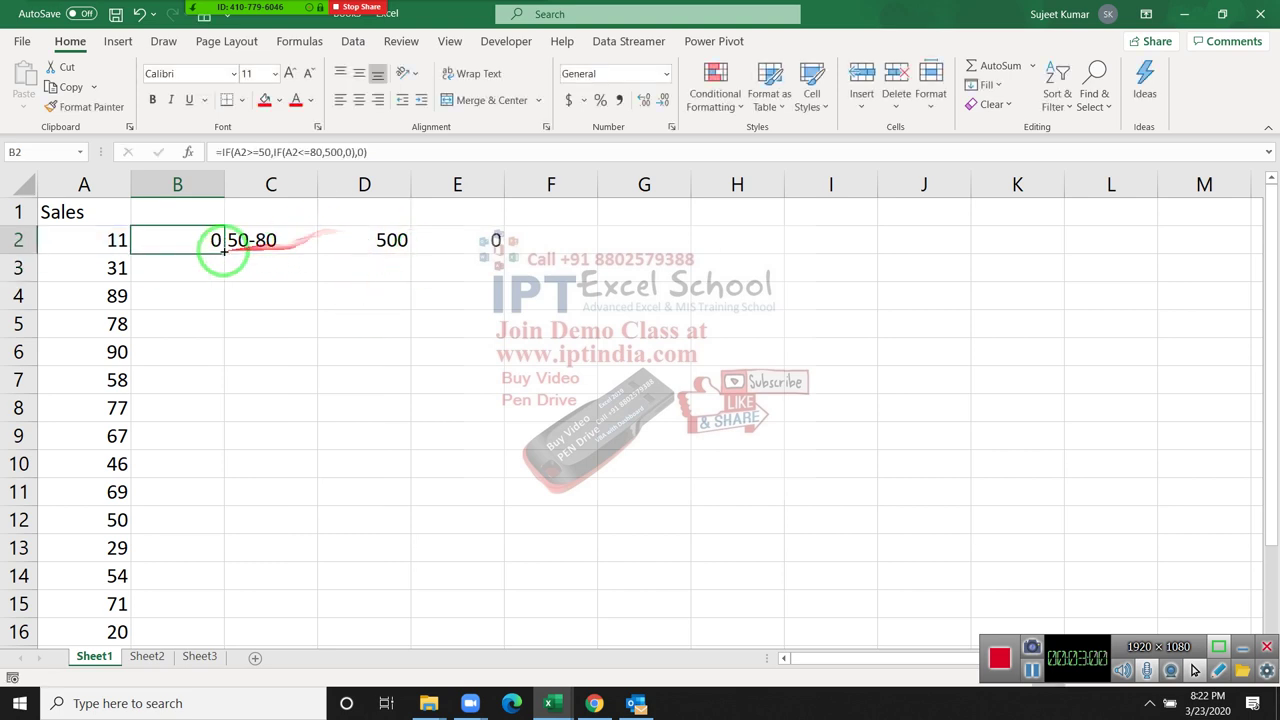
# - Fill B2's IF down column B, then move and enlarge Zoom's participants list
pyautogui.doubleClick(224, 252)
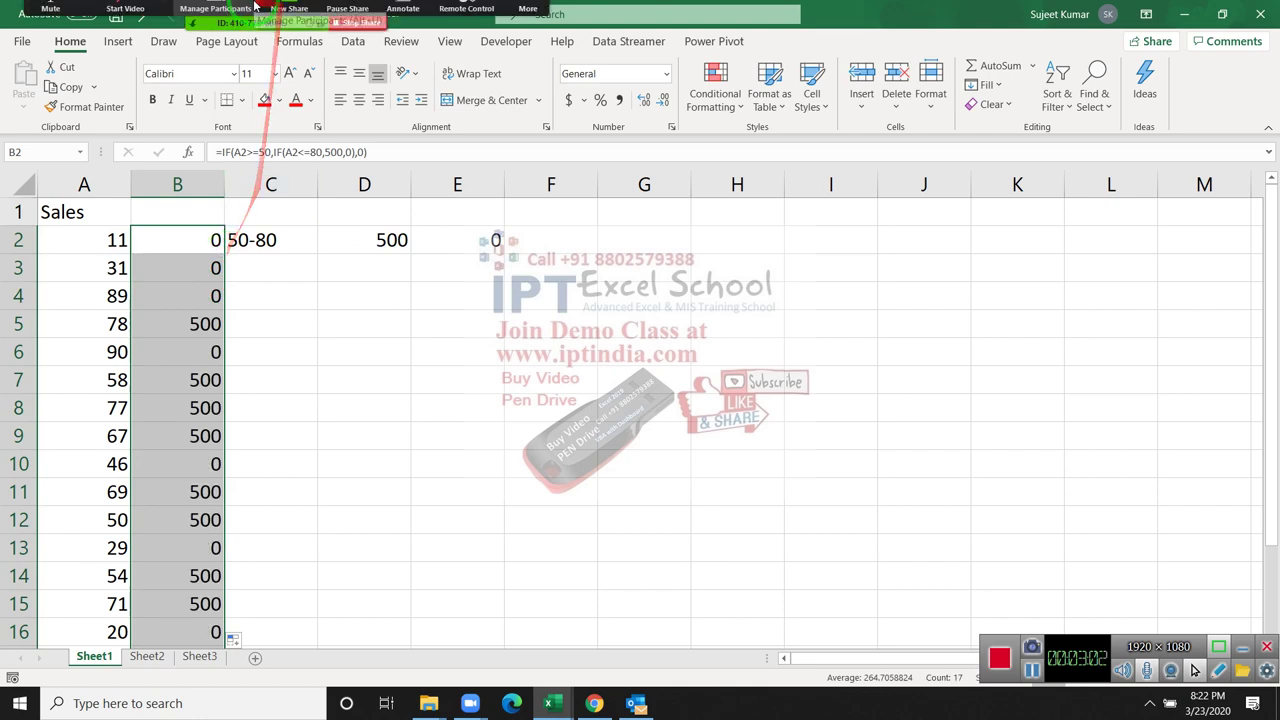
pyautogui.click(250, 8)
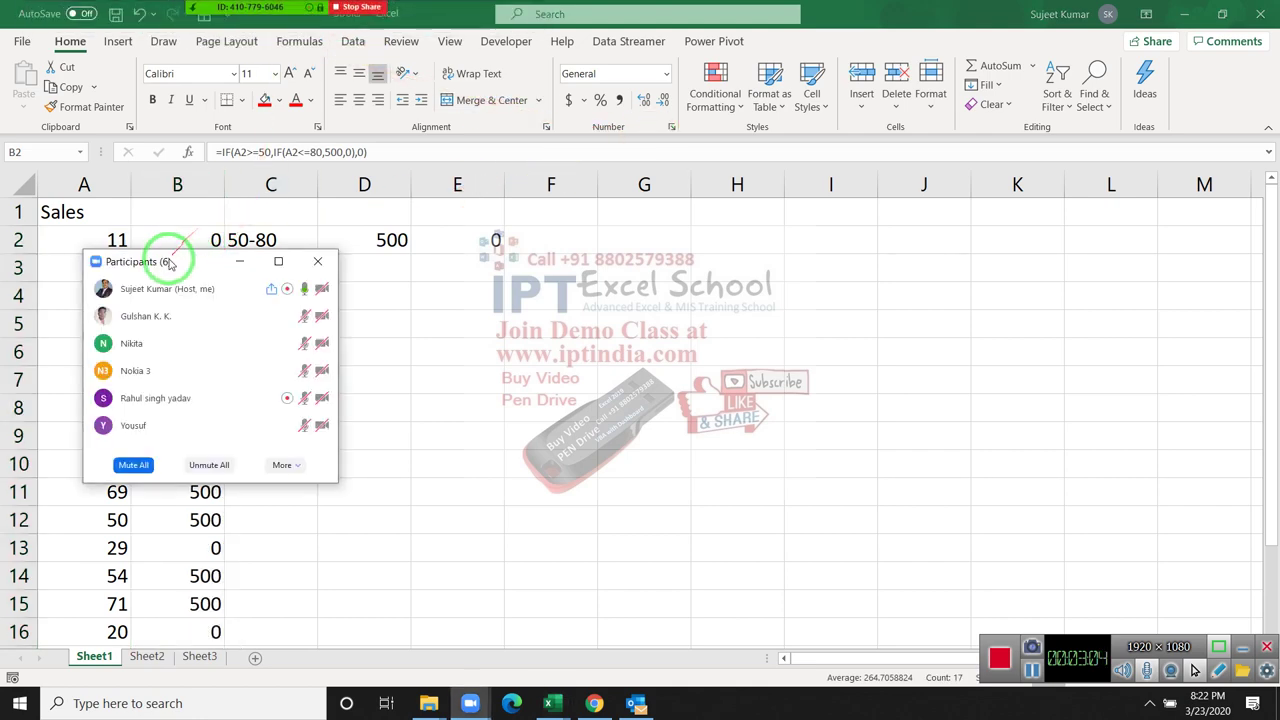
pyautogui.moveTo(170, 262); pyautogui.dragTo(717, 137)
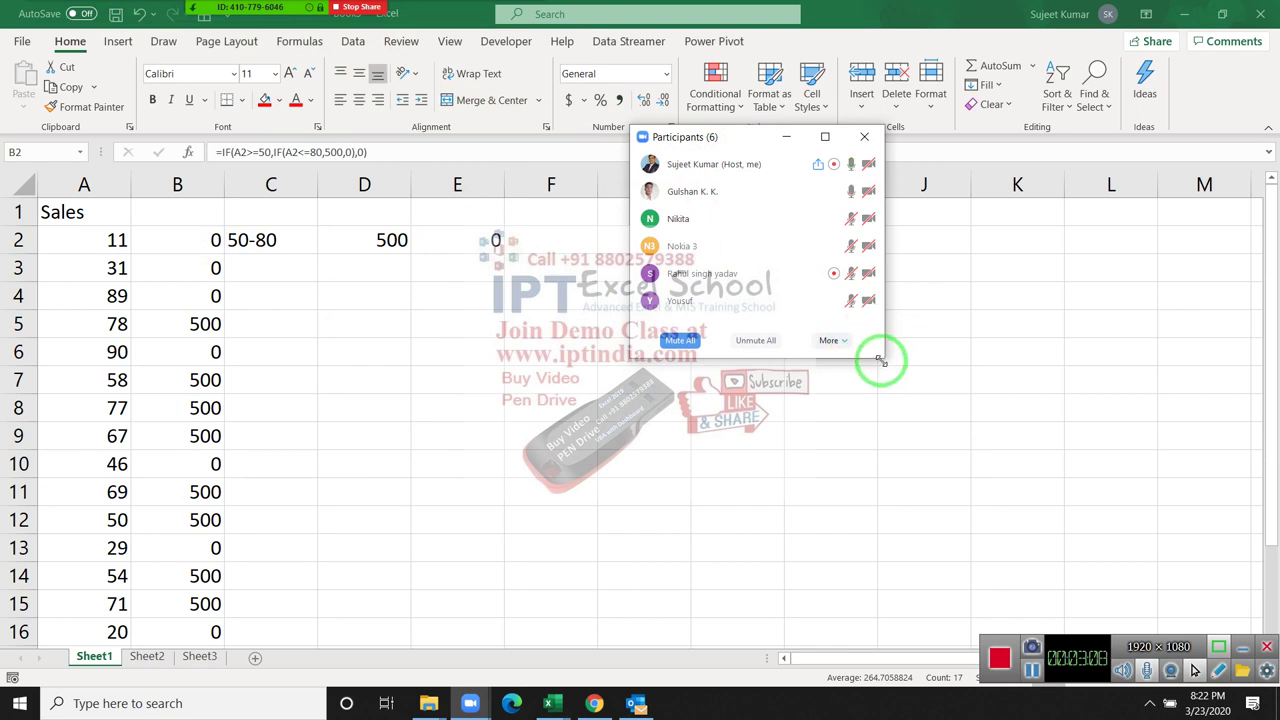
pyautogui.moveTo(880, 360); pyautogui.dragTo(906, 370)
pyautogui.click(183, 246)
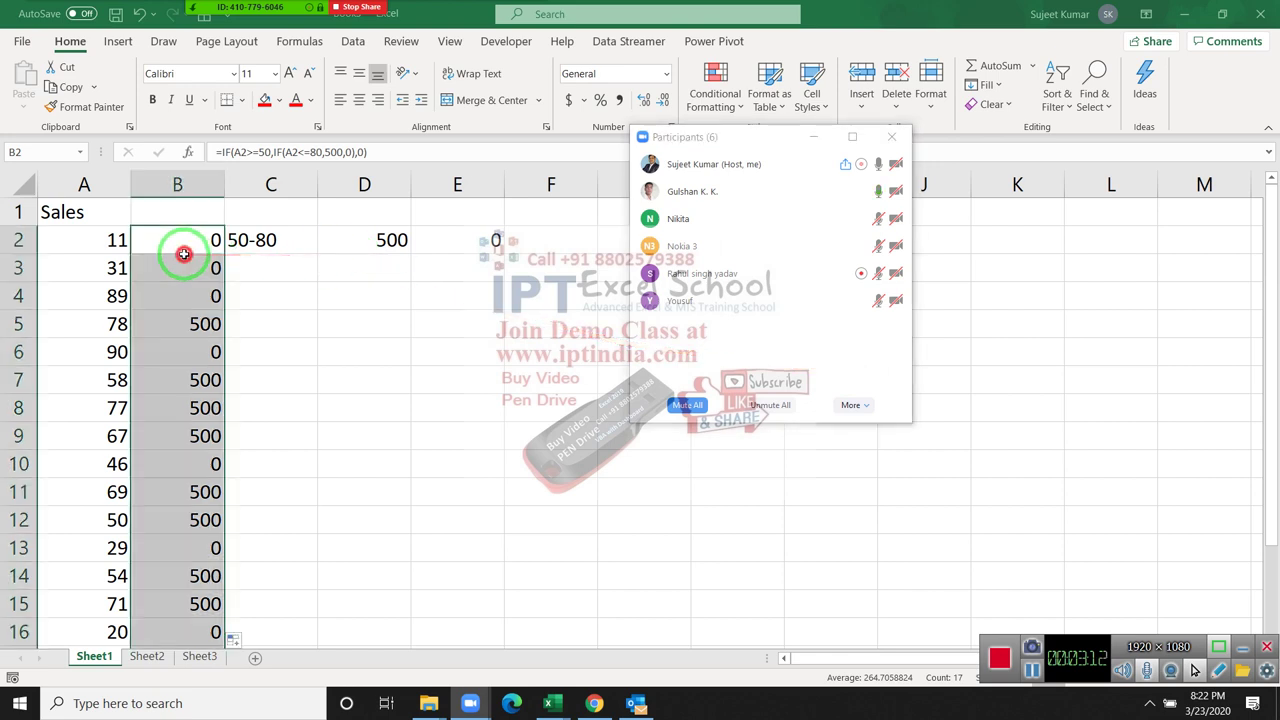
# - Unmute a participant through their options and close the participants list
pyautogui.click(880, 191)
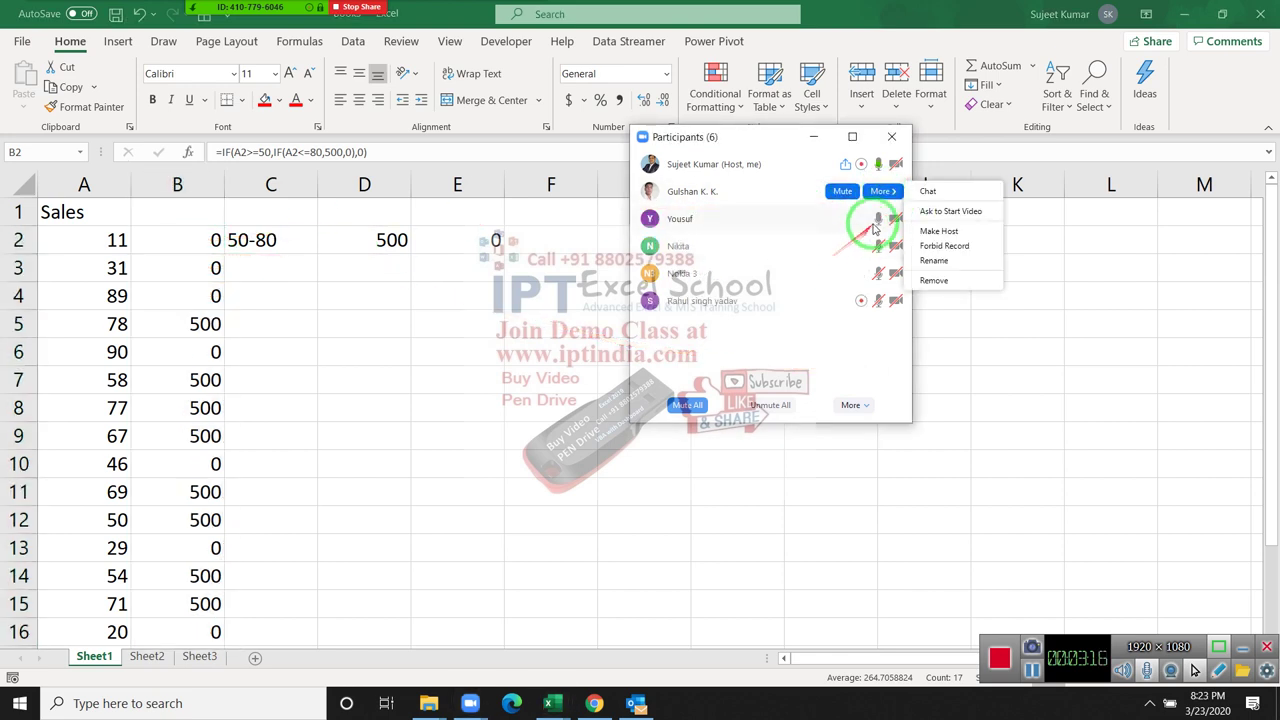
pyautogui.click(880, 218)
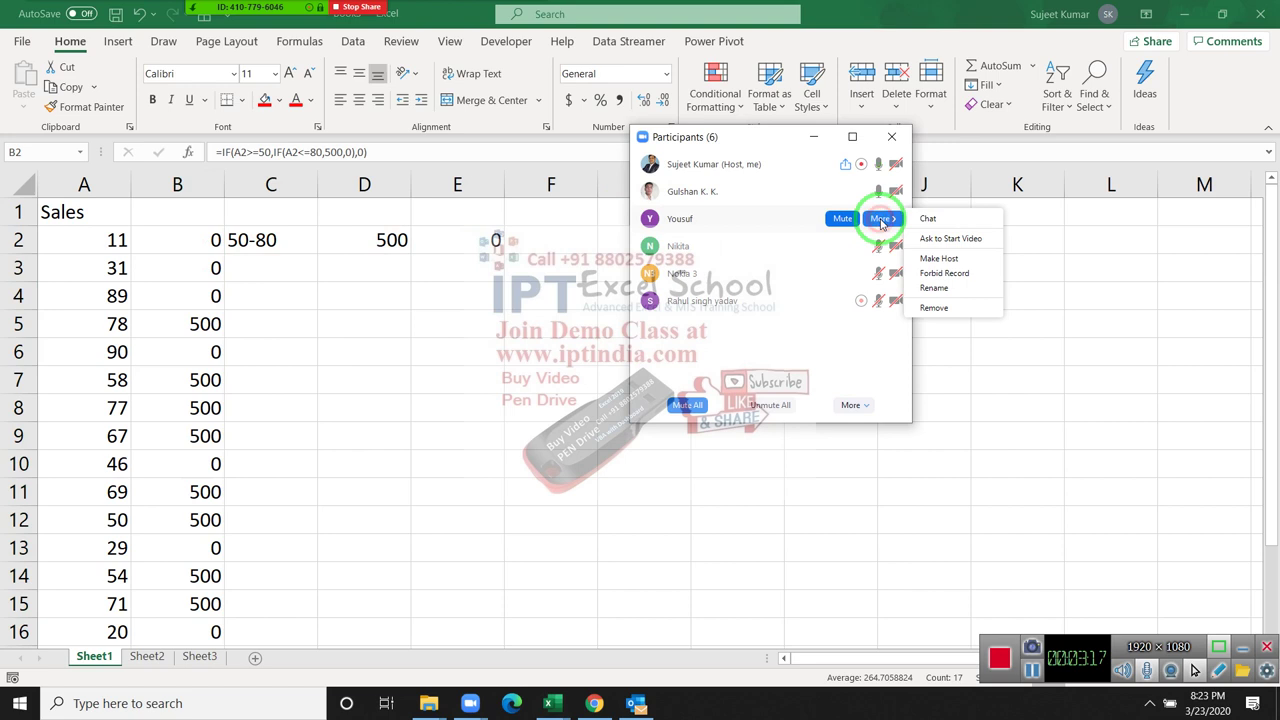
pyautogui.click(882, 333)
pyautogui.moveTo(760, 246)
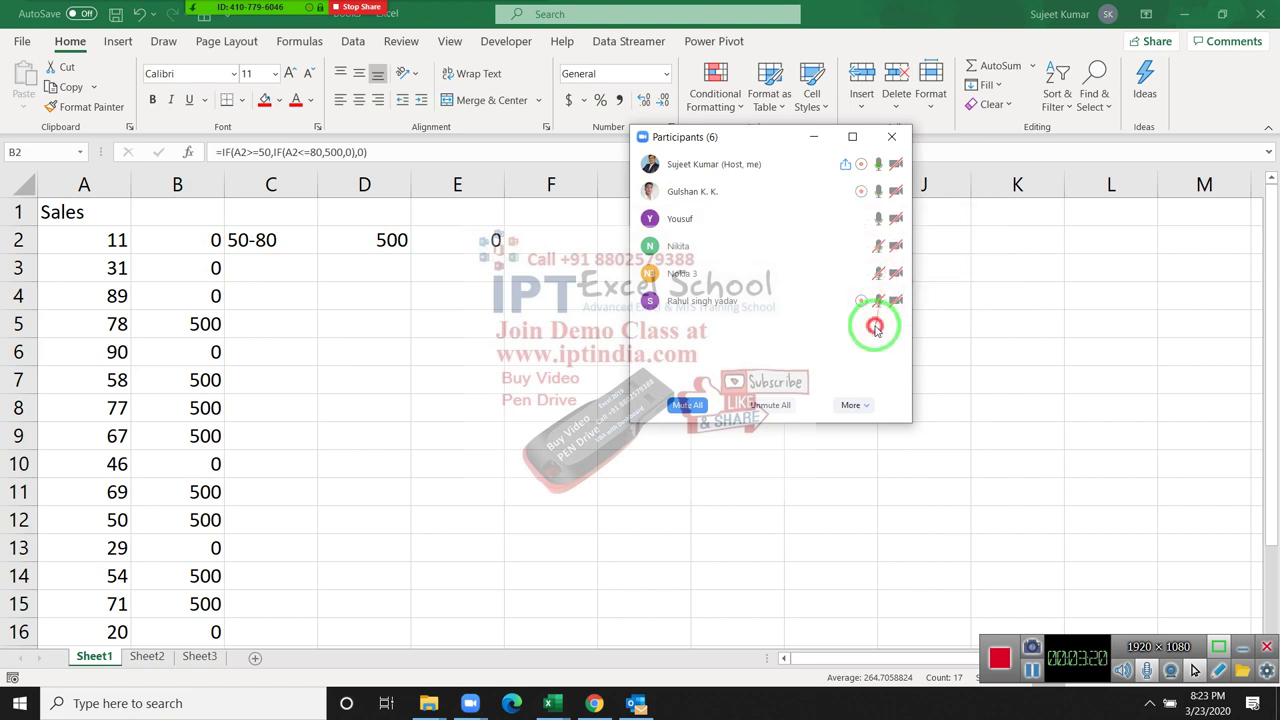
pyautogui.click(880, 273)
pyautogui.click(866, 343)
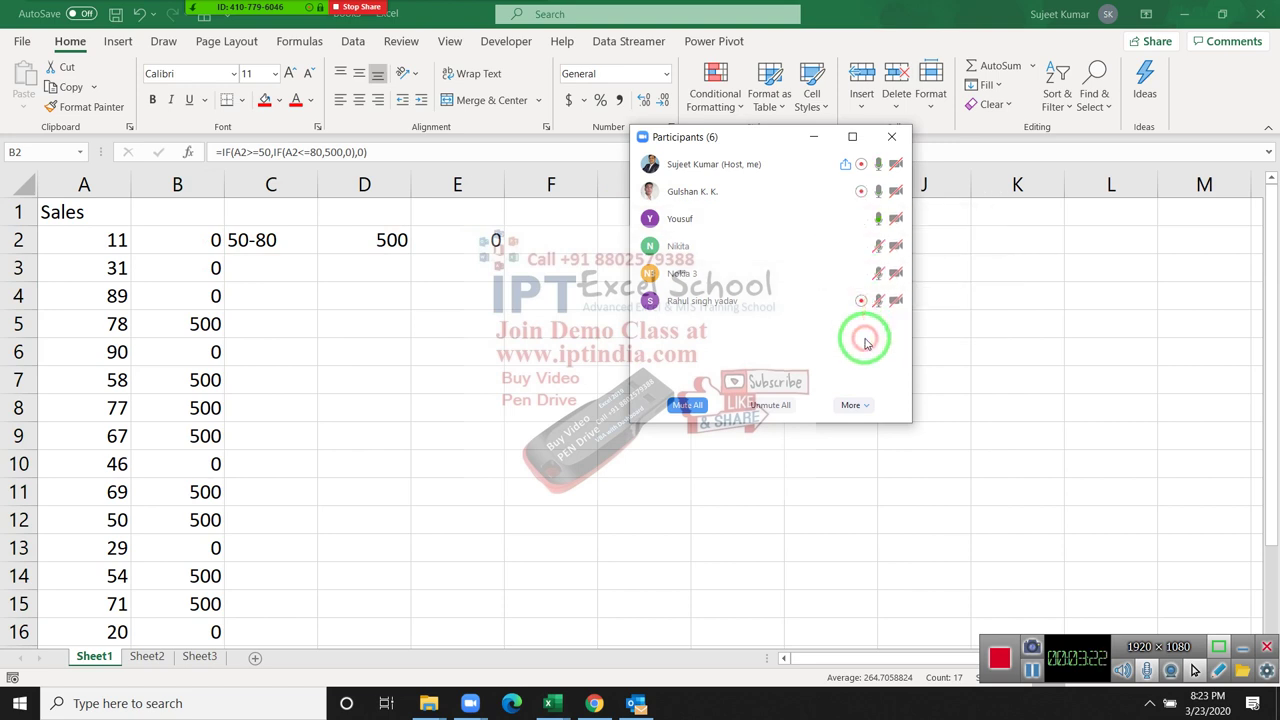
pyautogui.click(884, 220)
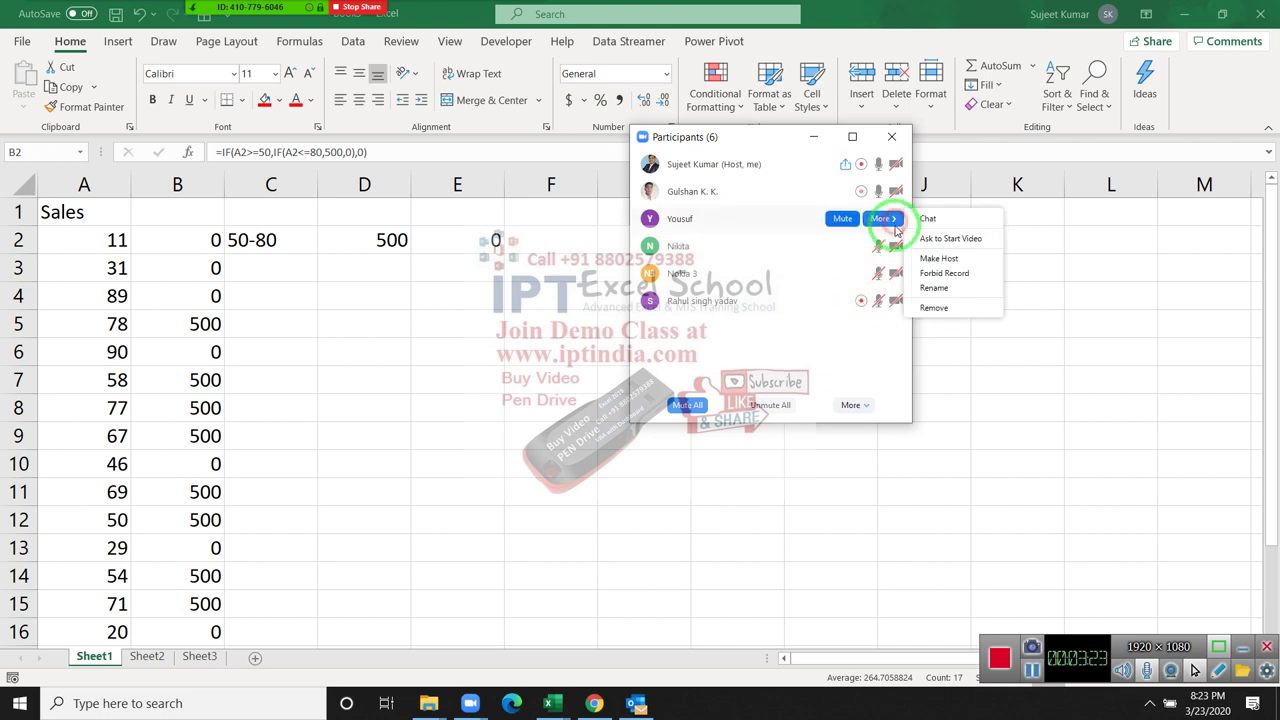
pyautogui.click(887, 342)
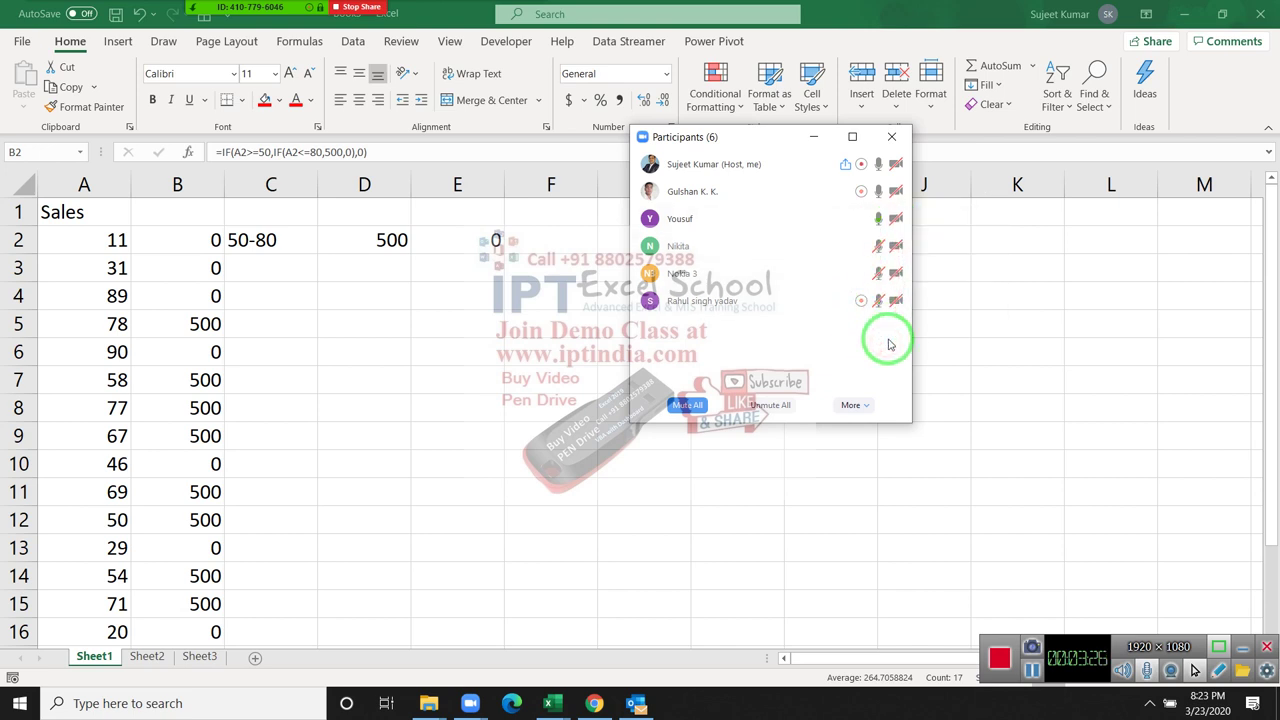
pyautogui.moveTo(760, 164)
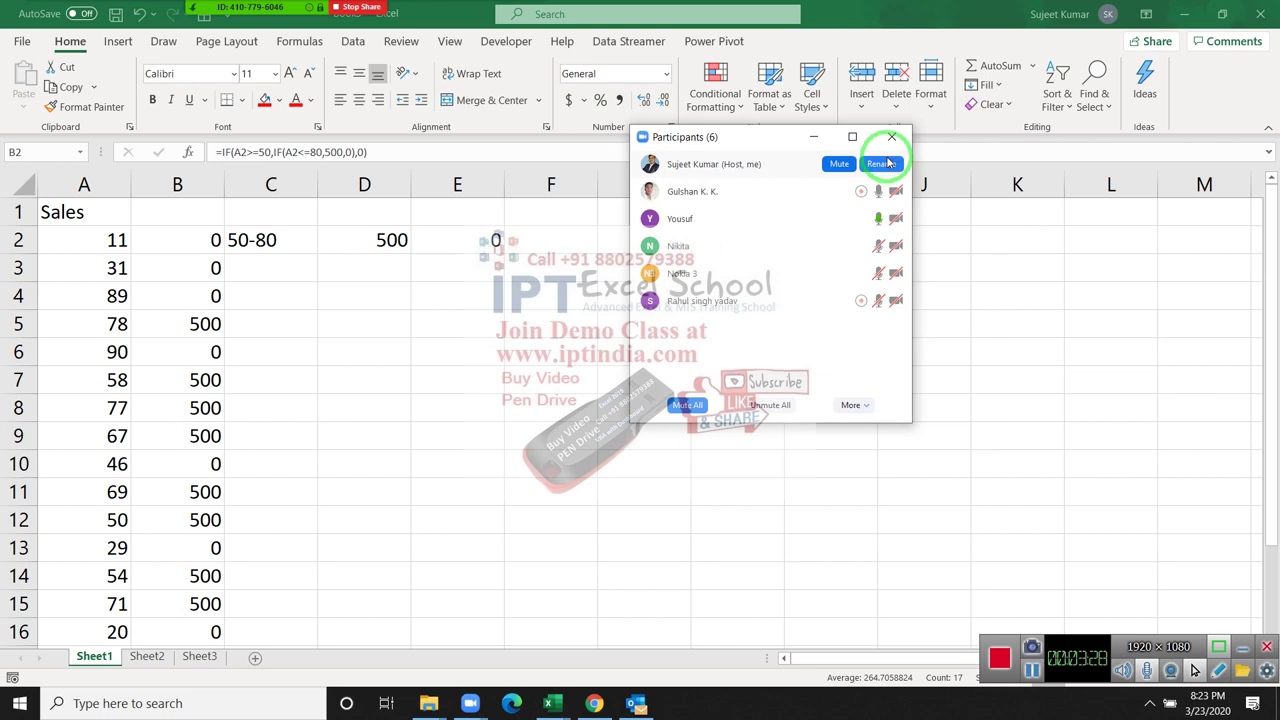
pyautogui.moveTo(760, 218)
pyautogui.click(883, 219)
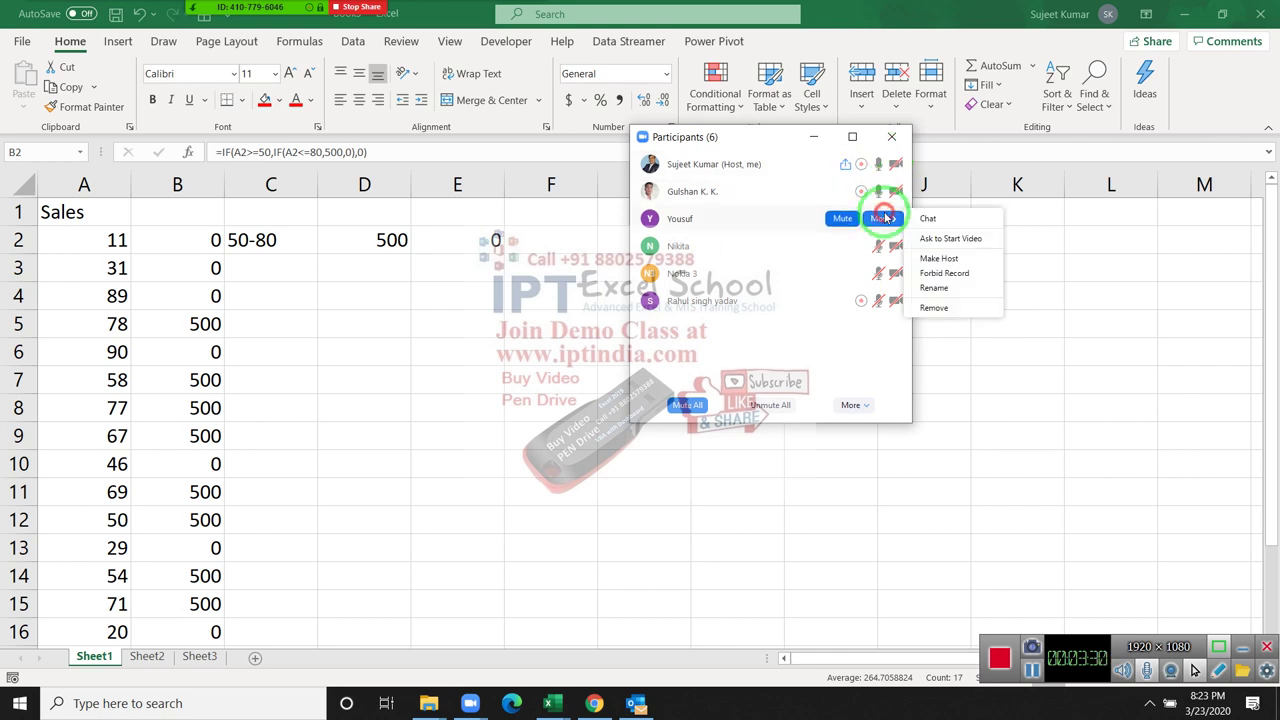
pyautogui.click(866, 345)
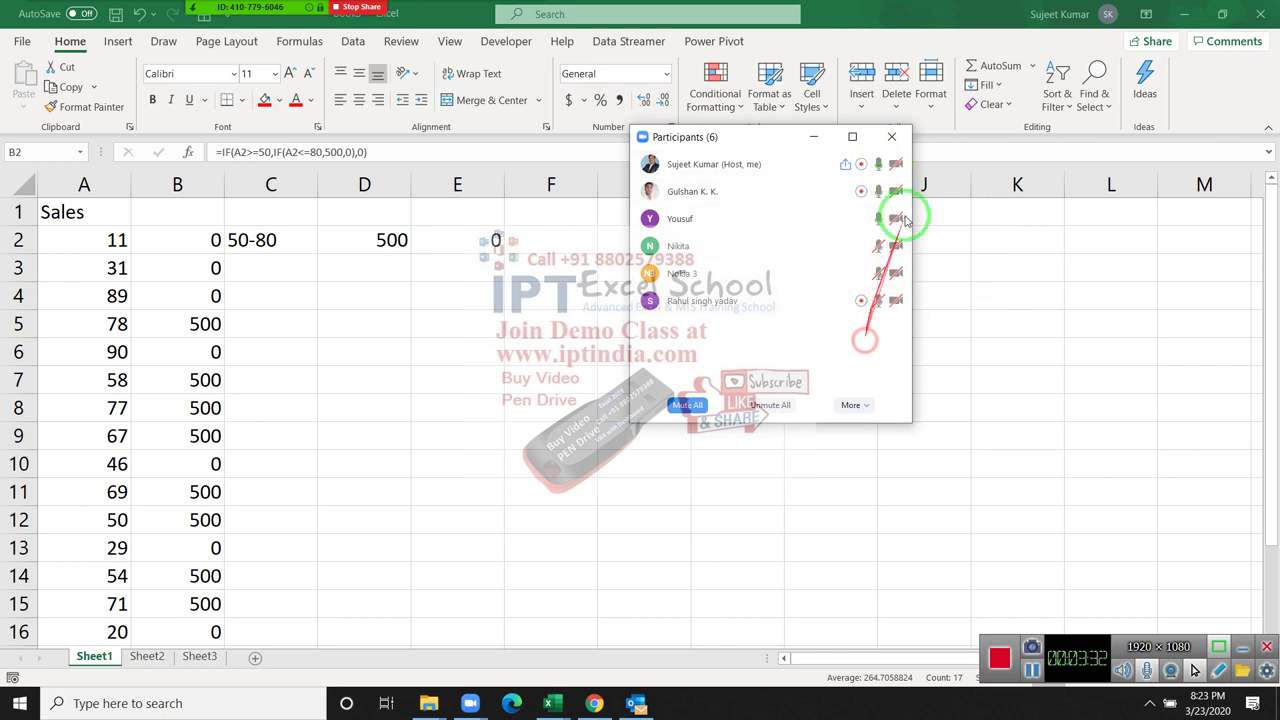
pyautogui.click(891, 136)
# - Open B2 in-cell and highlight its full =IF(A2>=50,IF(A2<=80,500,0),0) formula
pyautogui.click(204, 252)
pyautogui.hotkey('ctrl', 'shift', 'Down')
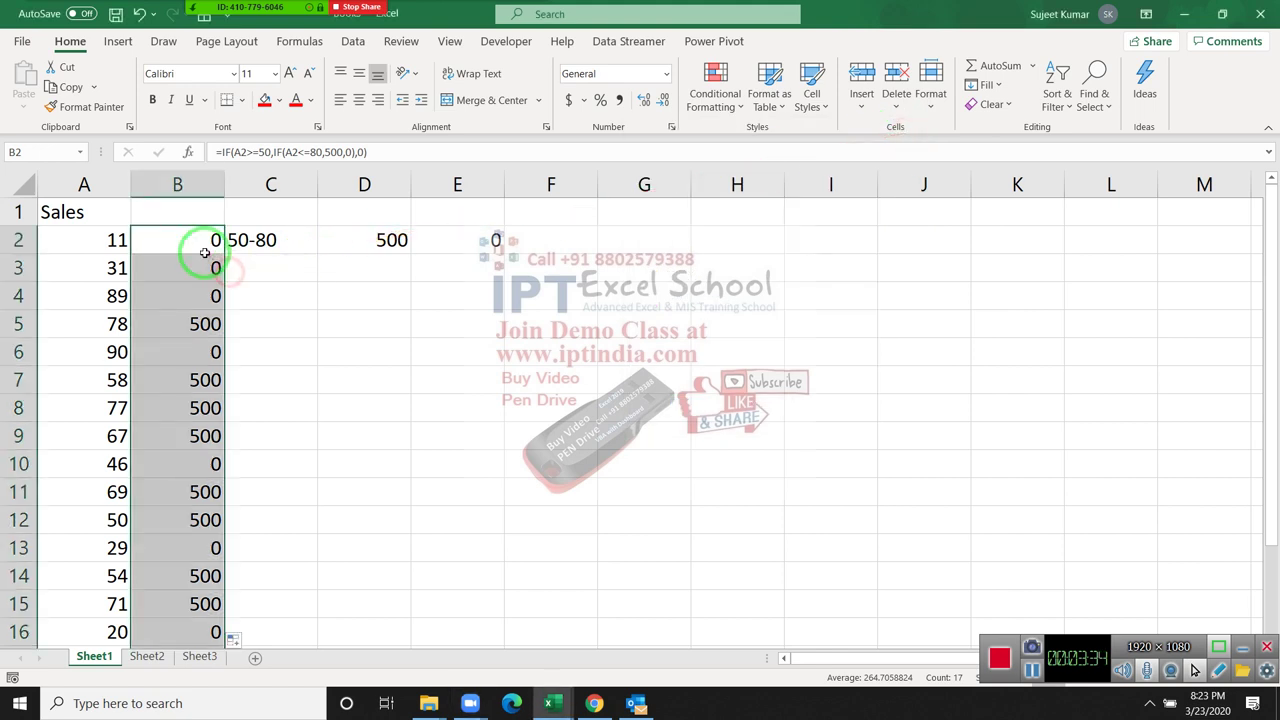
pyautogui.click(202, 243)
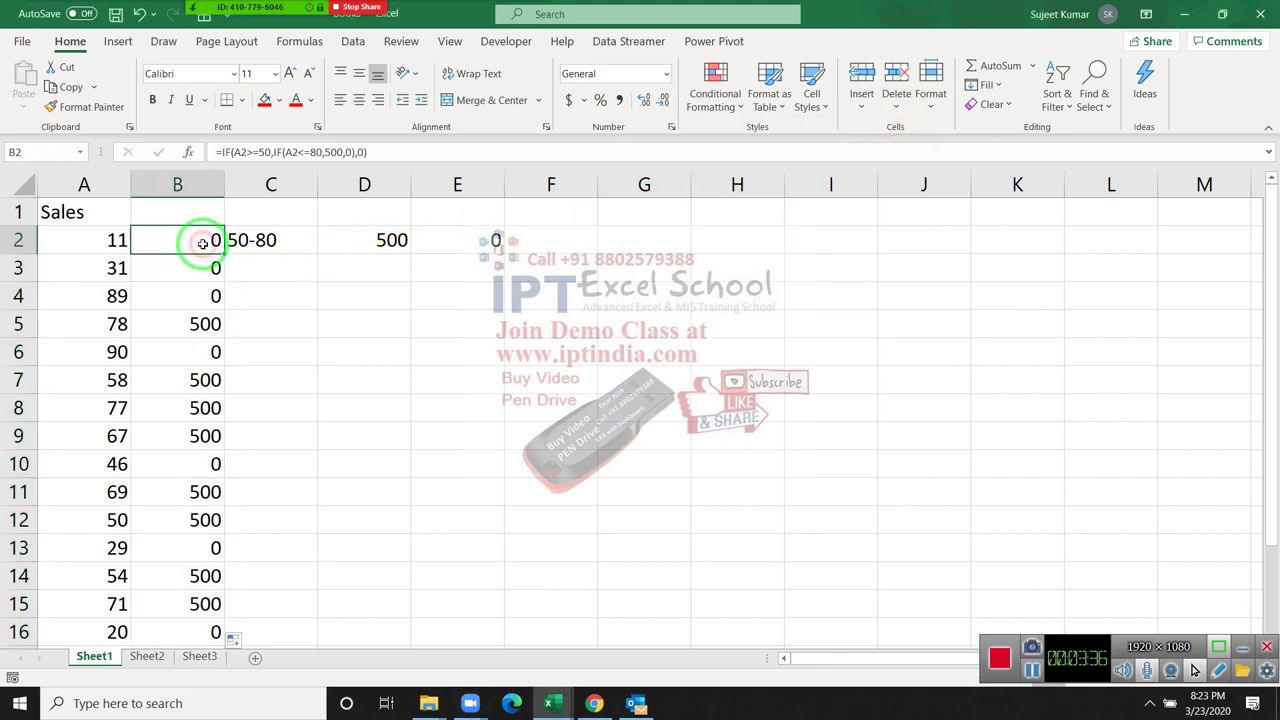
pyautogui.doubleClick(202, 243)
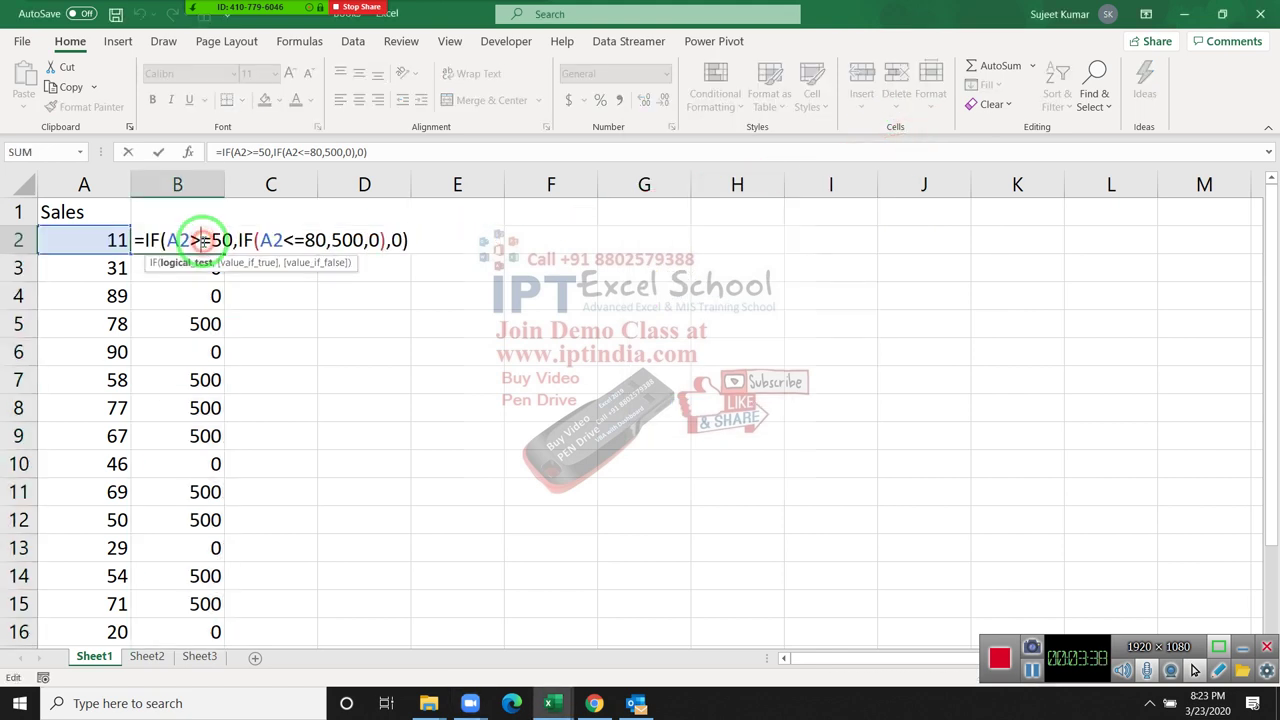
pyautogui.moveTo(143, 240); pyautogui.dragTo(423, 232)
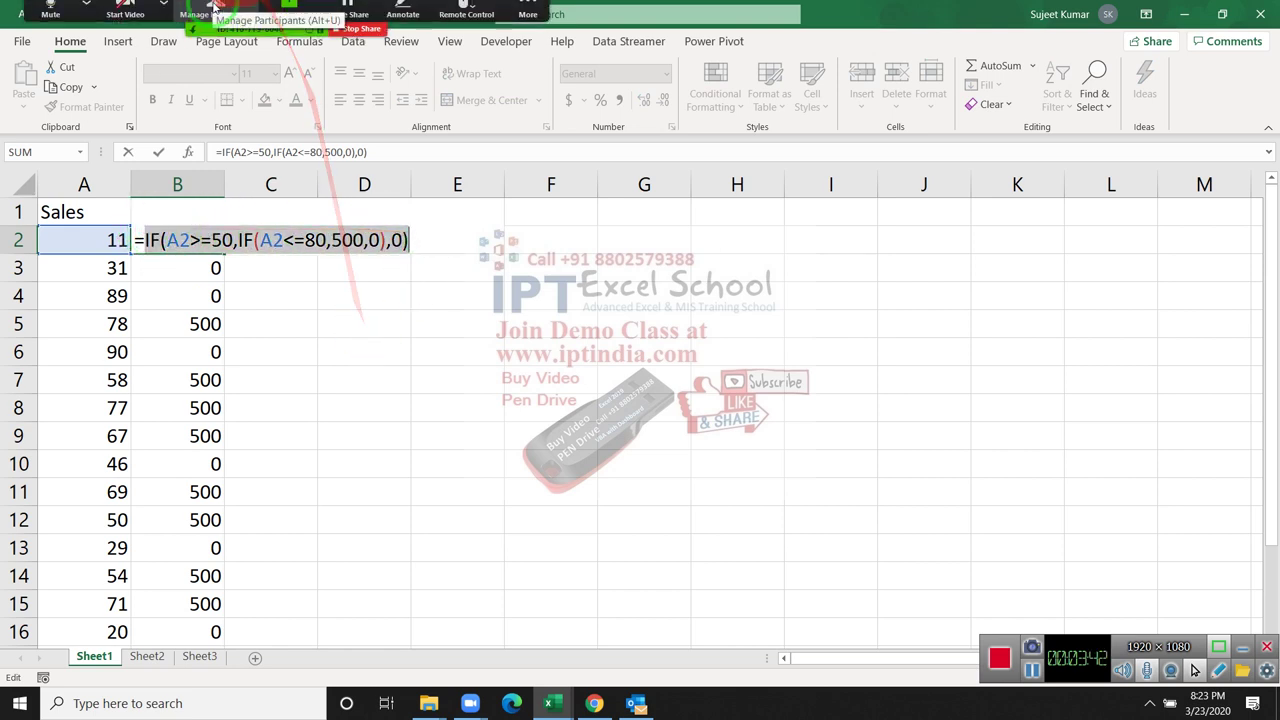
pyautogui.click(222, 16)
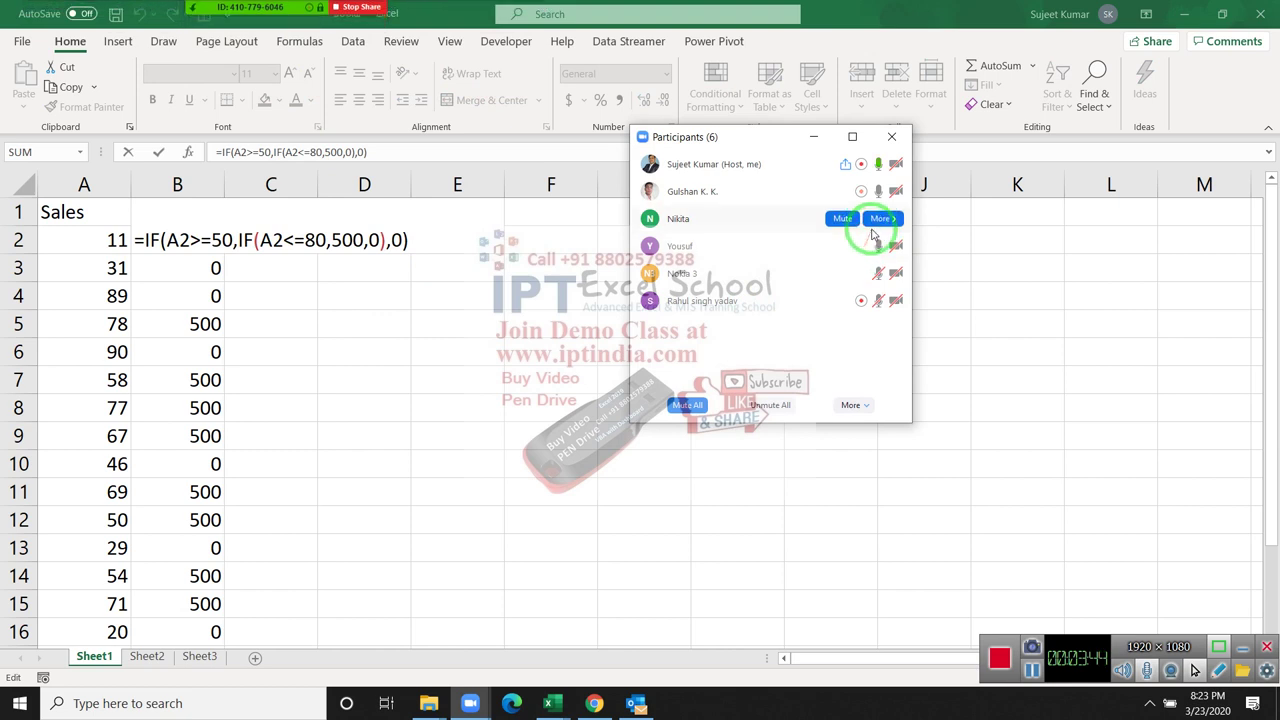
pyautogui.click(884, 219)
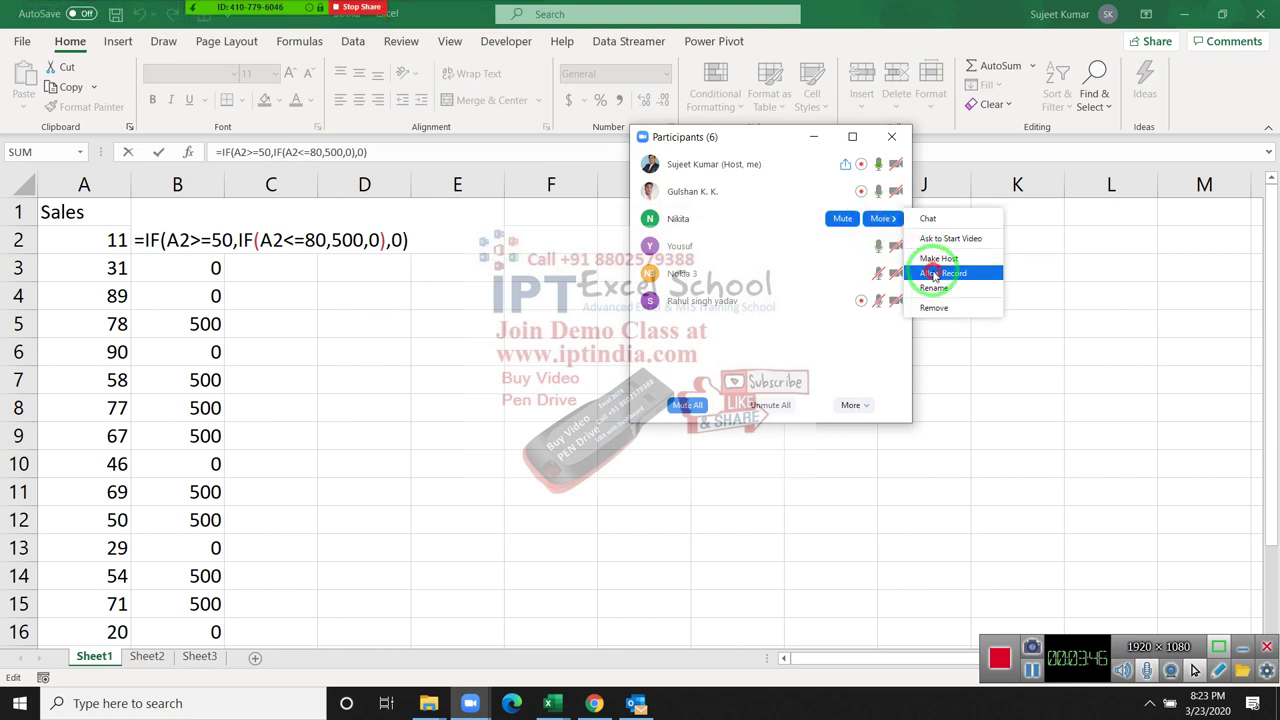
pyautogui.click(924, 272)
pyautogui.click(882, 218)
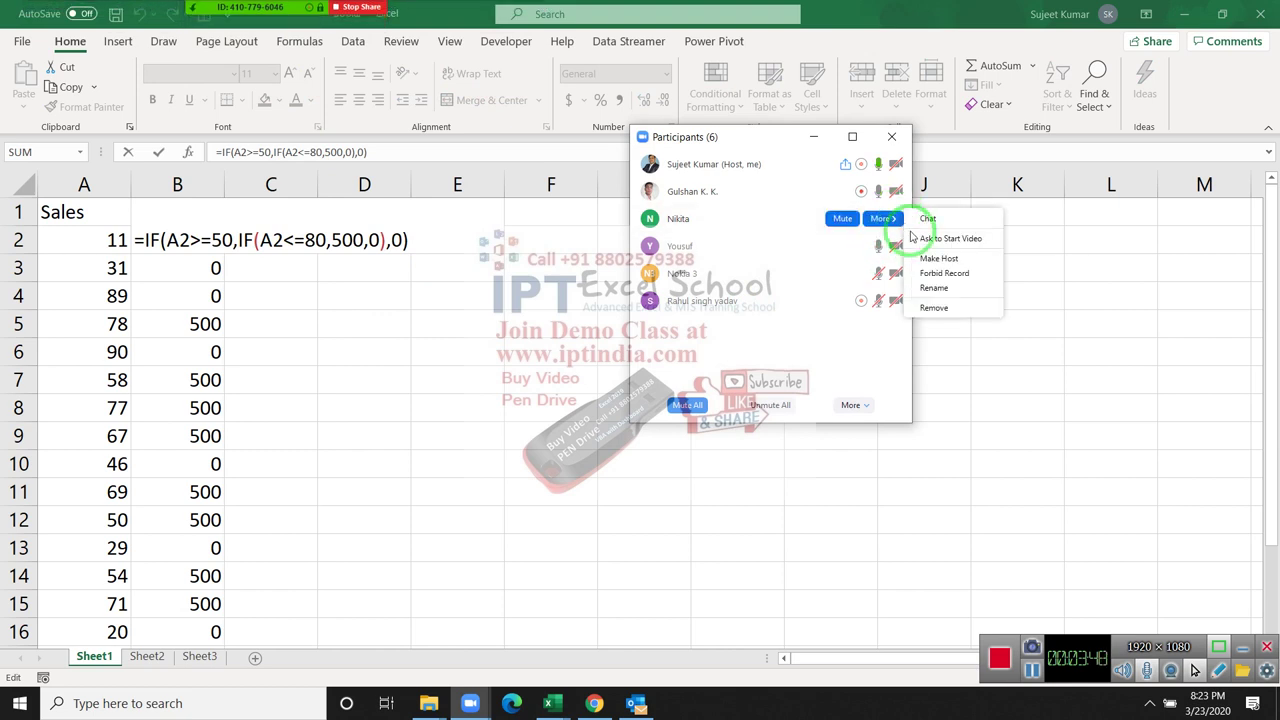
pyautogui.click(847, 371)
pyautogui.moveTo(760, 246)
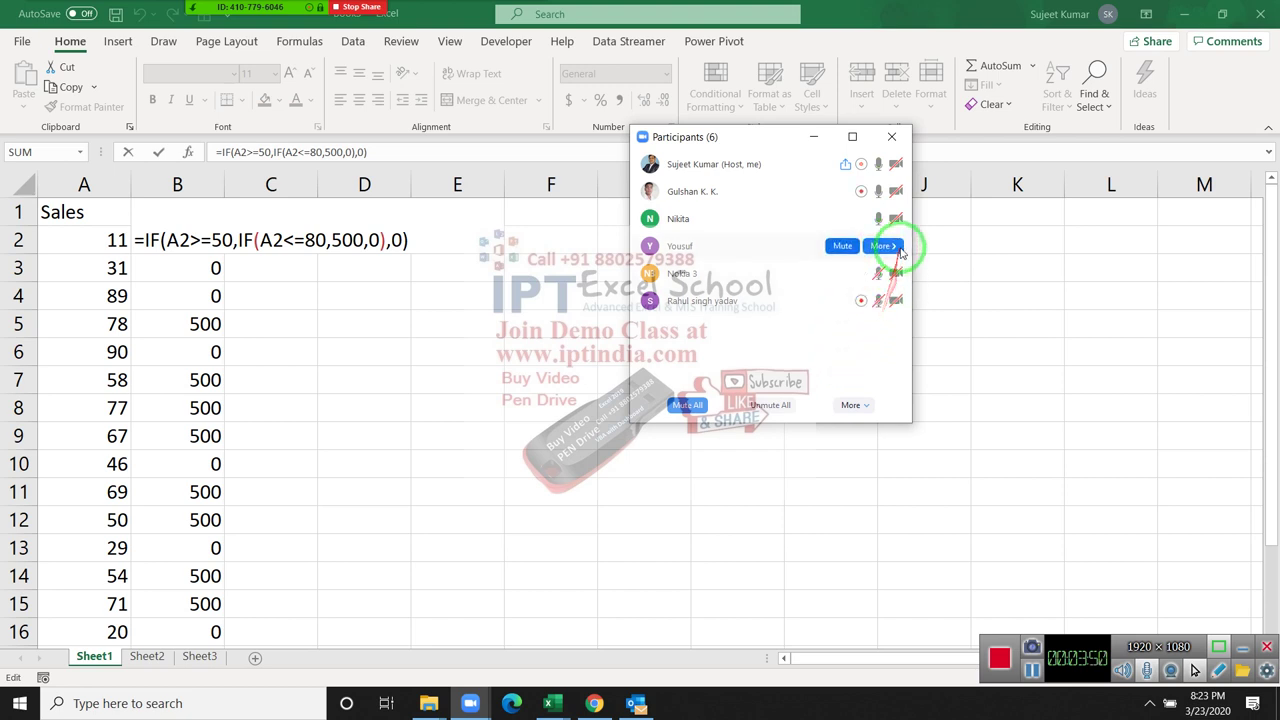
pyautogui.click(901, 246)
pyautogui.click(846, 347)
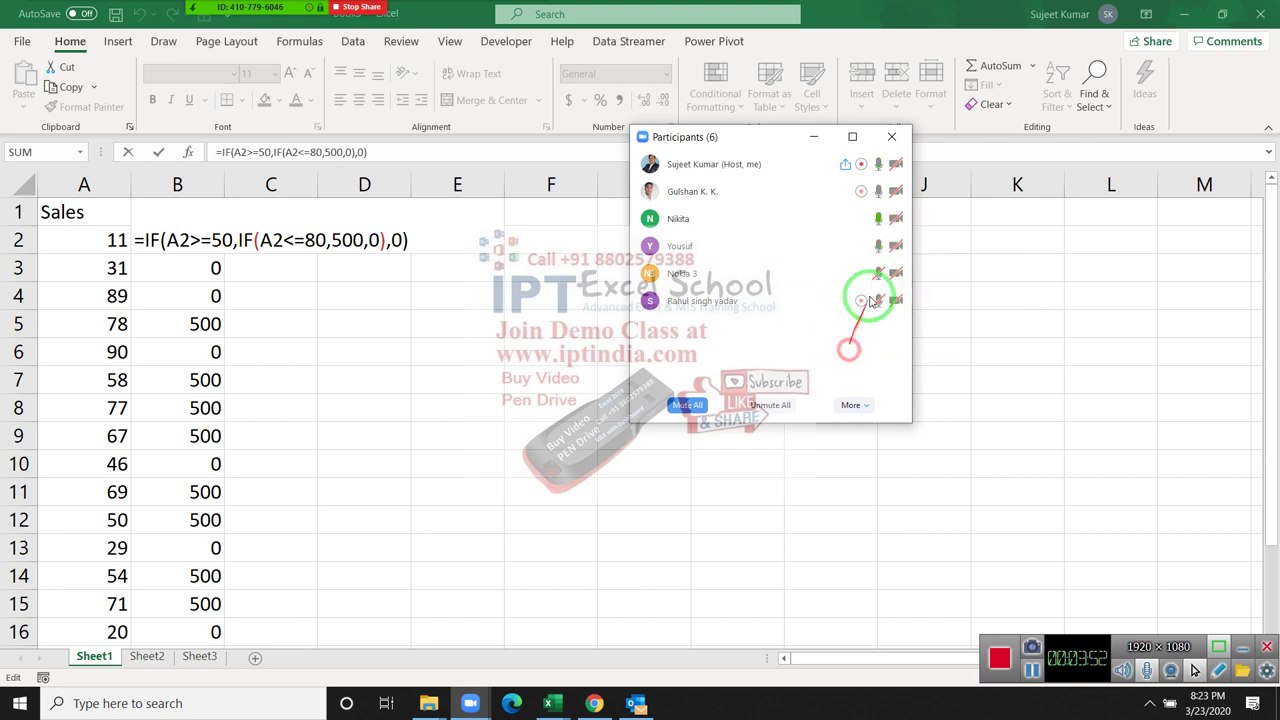
pyautogui.click(901, 138)
pyautogui.click(255, 245)
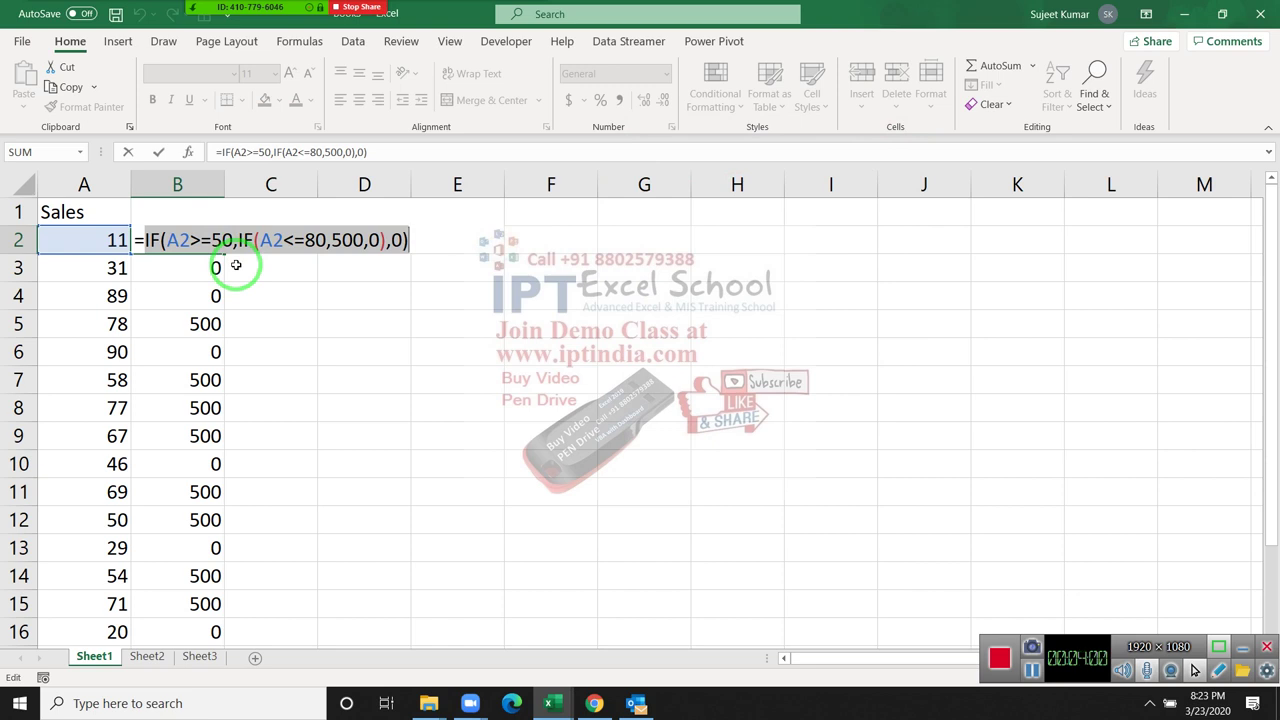
# - Reopen B2, highlight A2>=50, A2<=80 and 500 in turn, and commit it unchanged
pyautogui.press('Return')
pyautogui.doubleClick(203, 243)
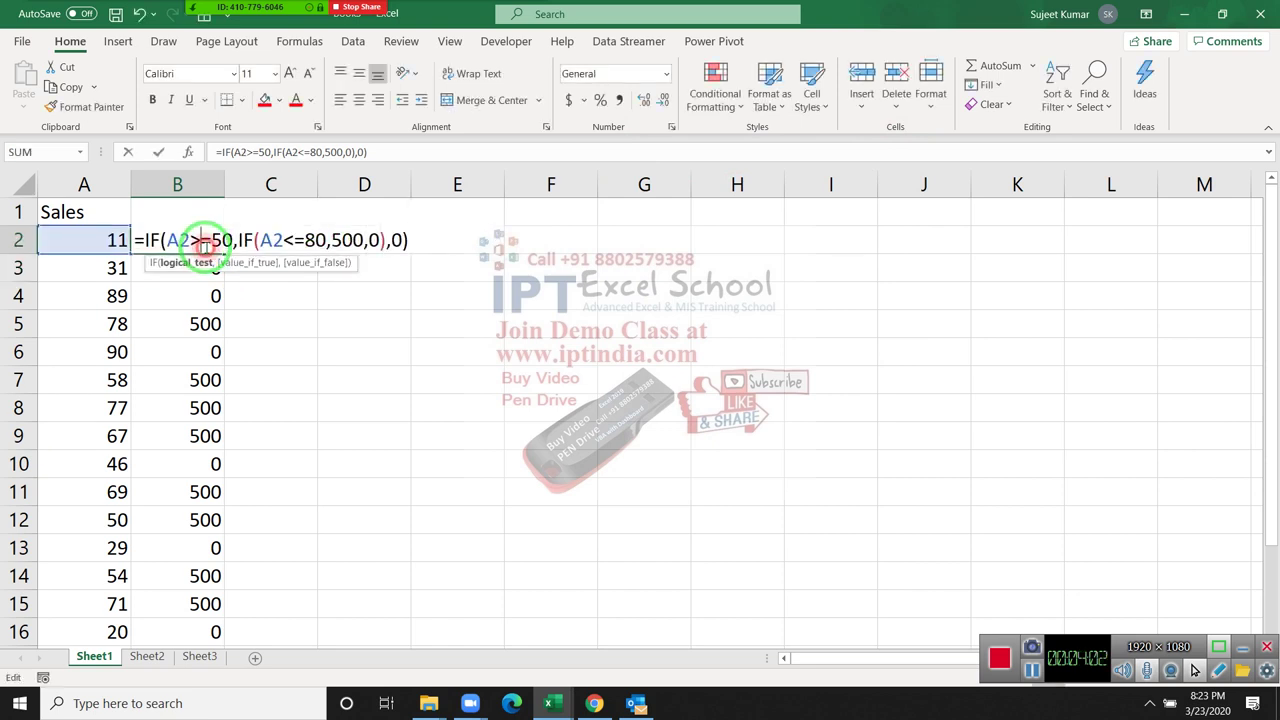
pyautogui.moveTo(166, 241); pyautogui.dragTo(232, 241)
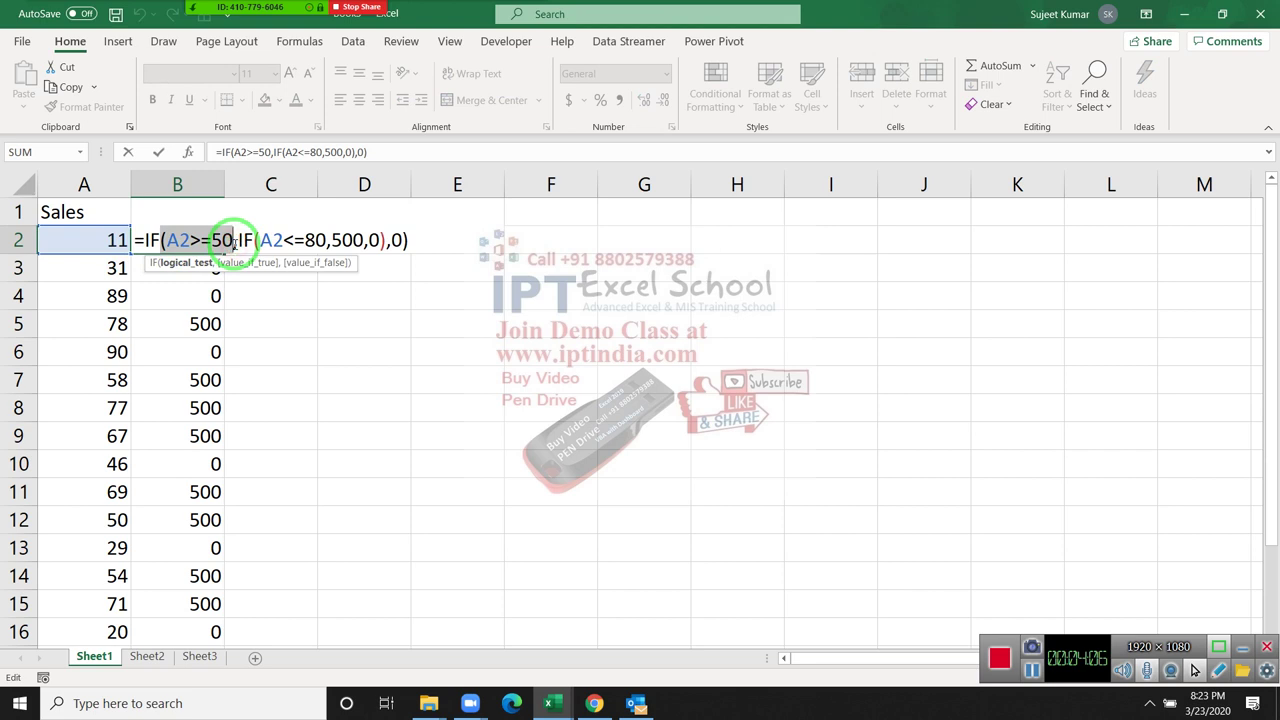
pyautogui.moveTo(256, 241); pyautogui.dragTo(331, 236)
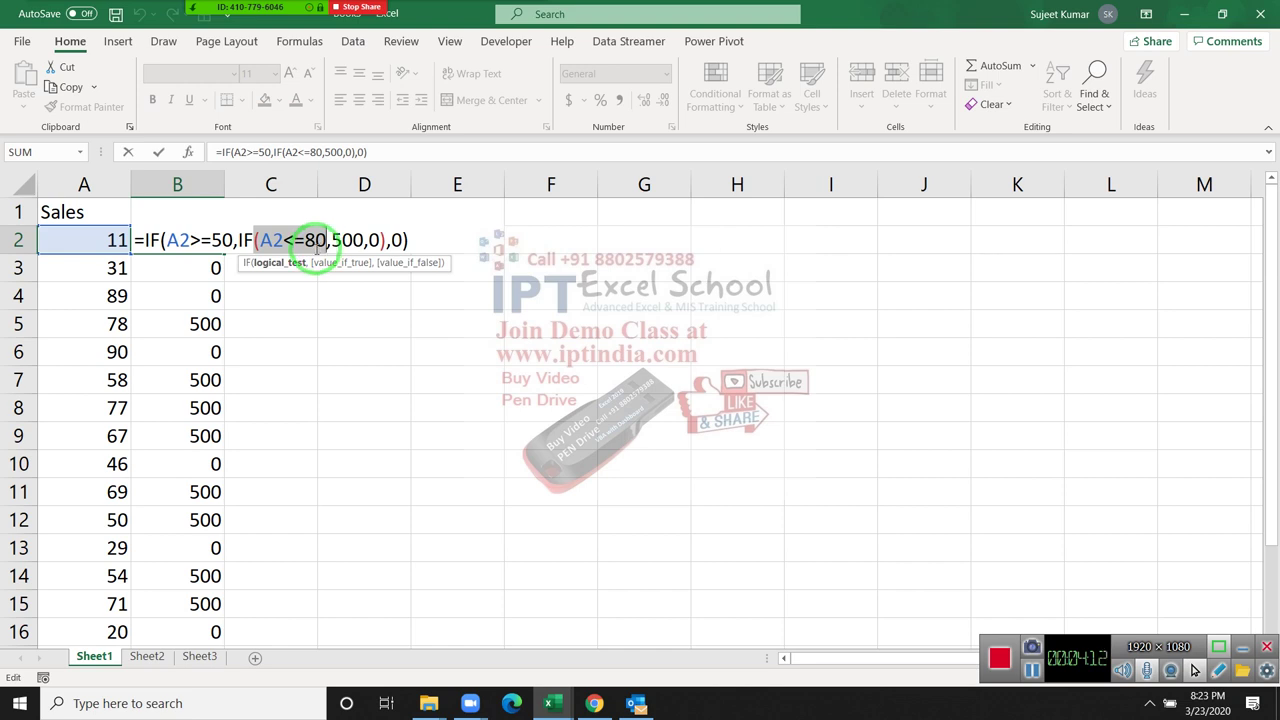
pyautogui.moveTo(332, 240); pyautogui.dragTo(380, 240)
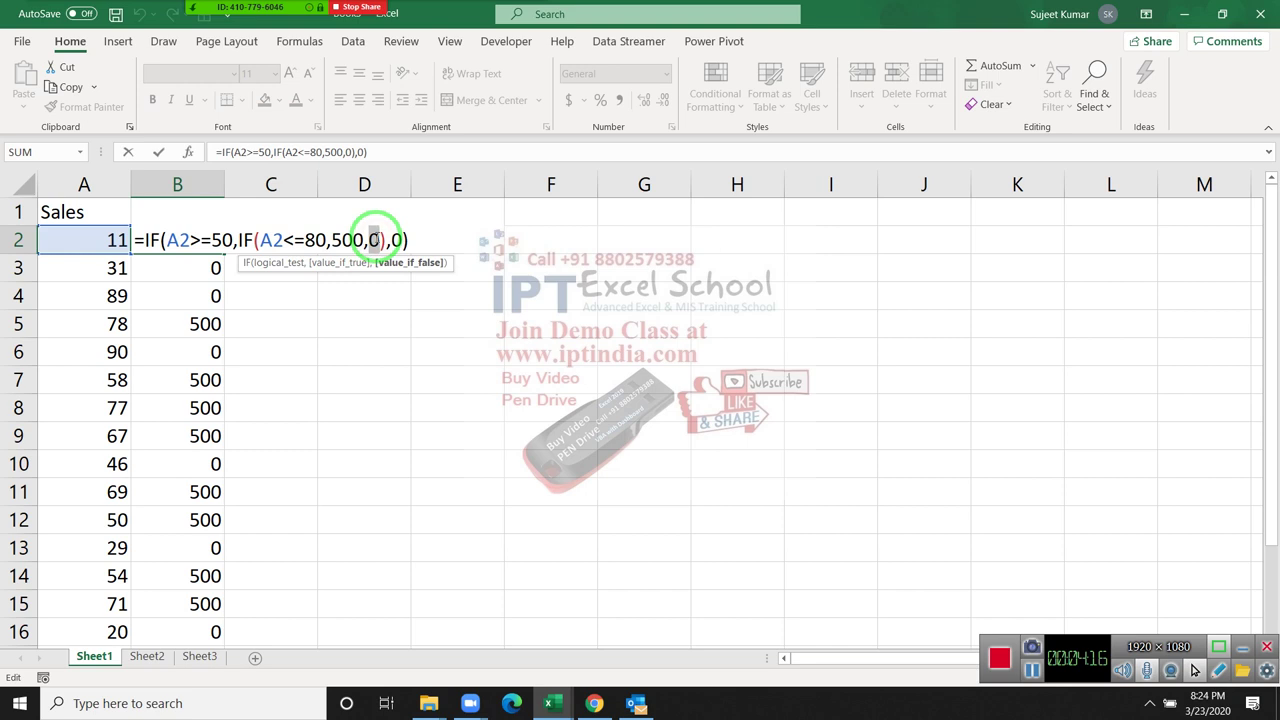
pyautogui.press('Return')
# - Insert a blank column C and enter =AND(A2>=50,A2<=80) in C2
pyautogui.click(265, 187)
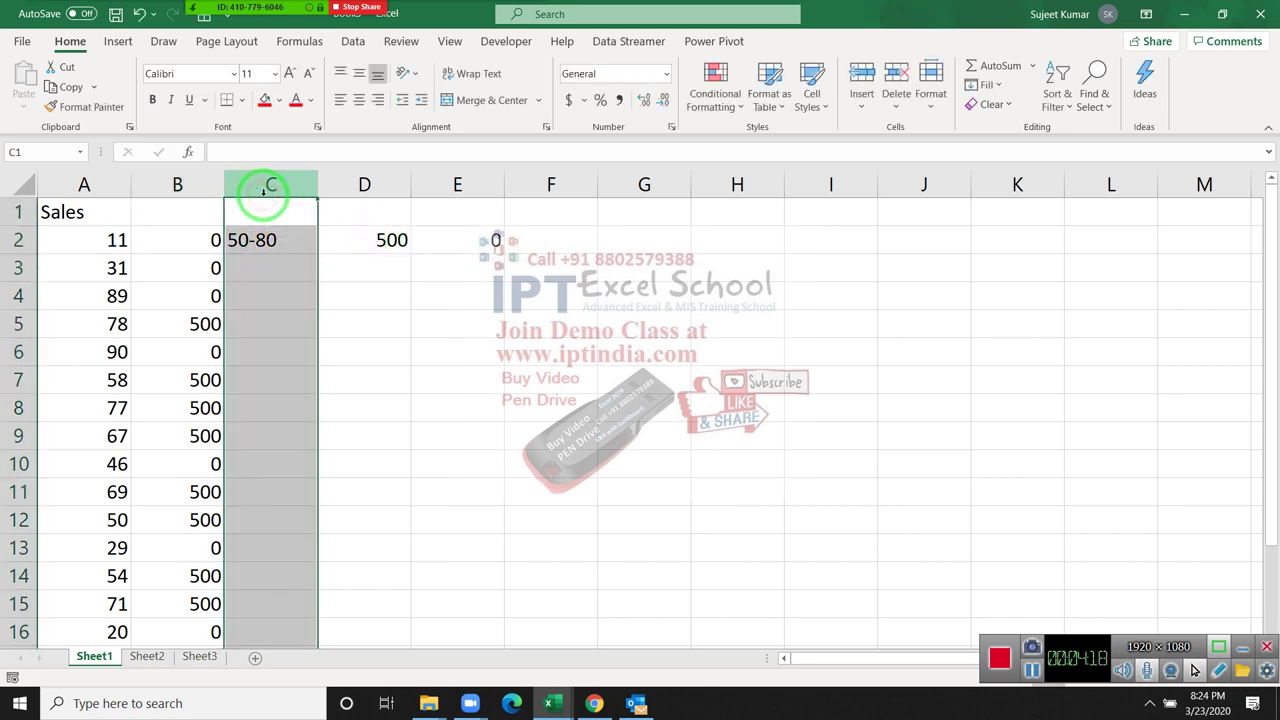
pyautogui.hotkey('ctrl', 'shift', '+')
pyautogui.press('Down')
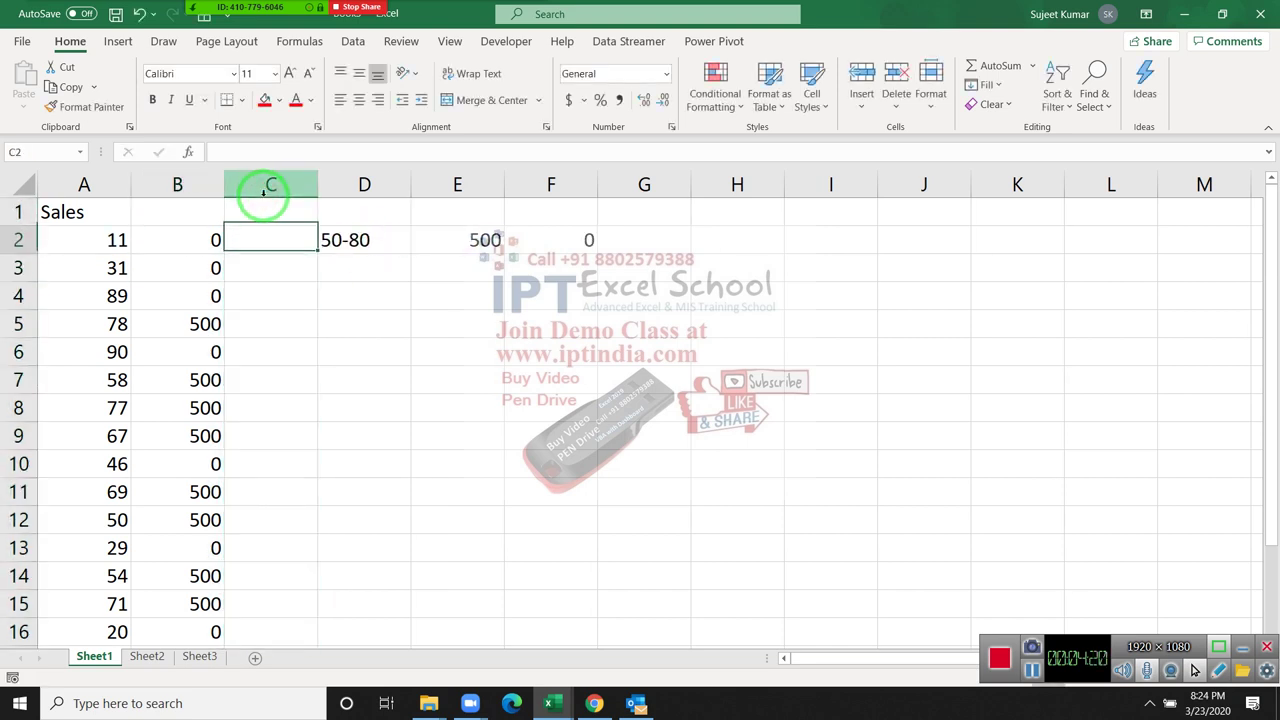
pyautogui.write('=and')
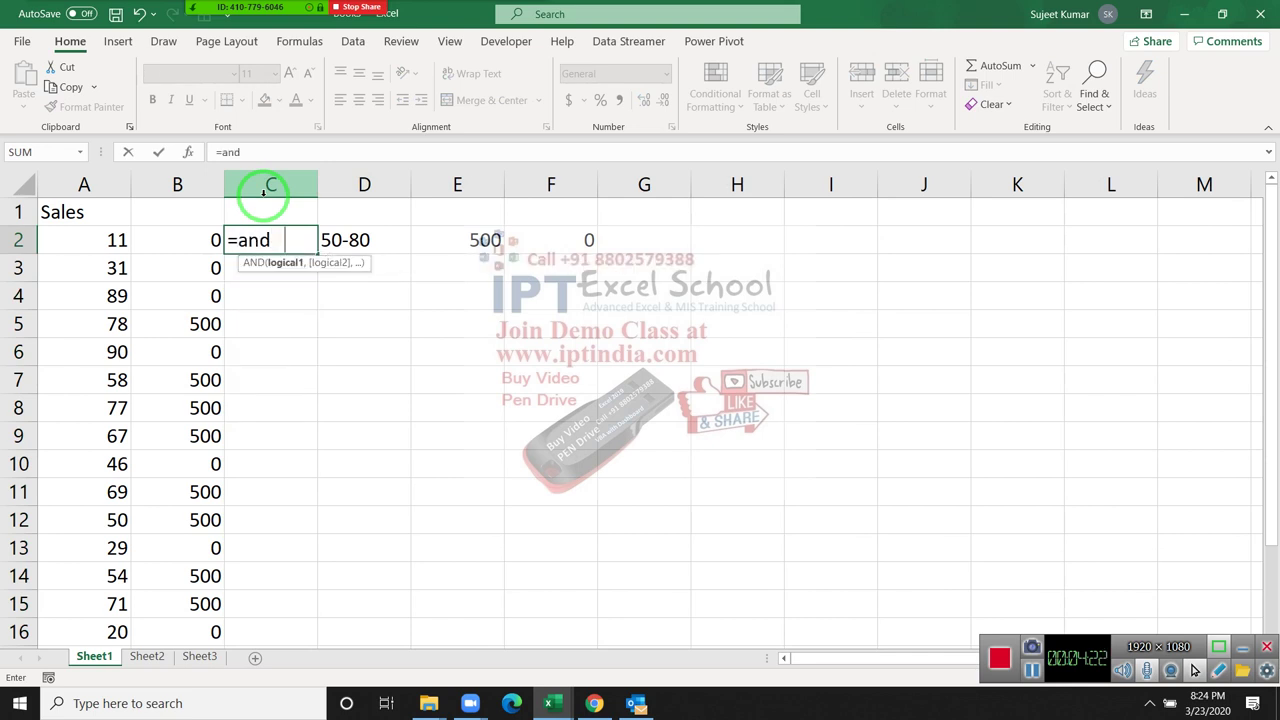
pyautogui.press('Tab')
pyautogui.press('Left')
pyautogui.press('Left')
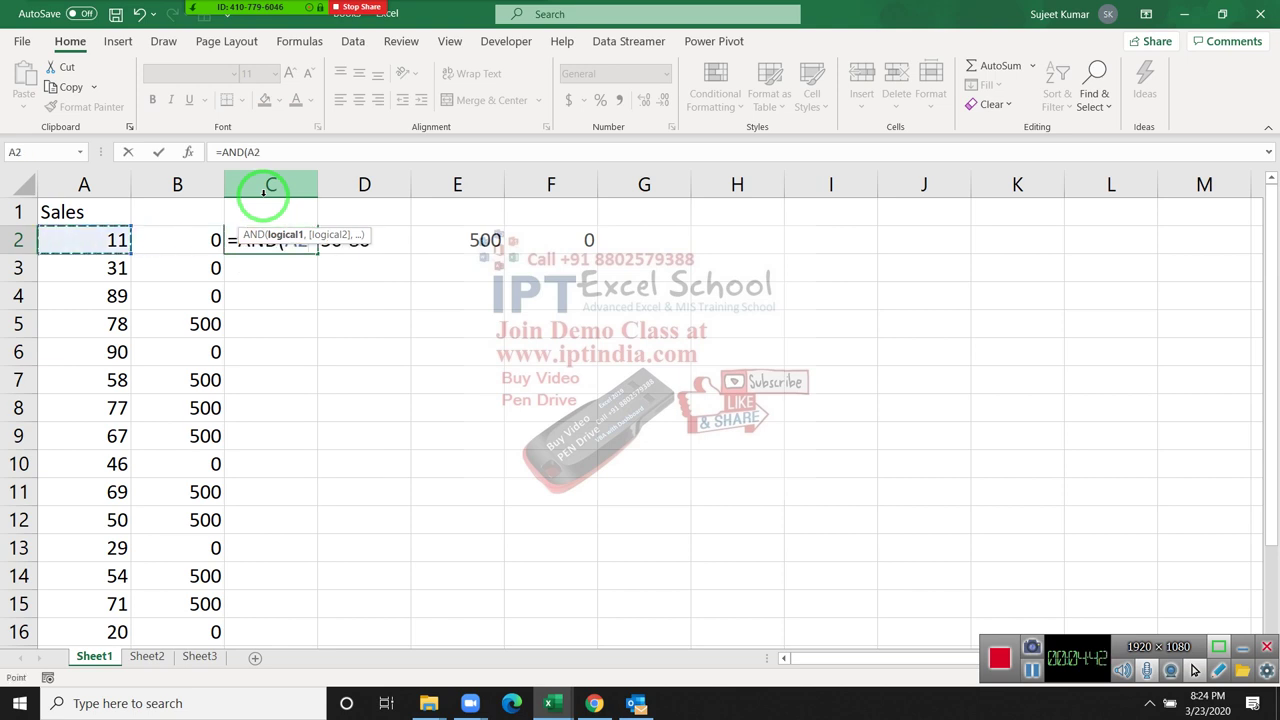
pyautogui.write('>=')
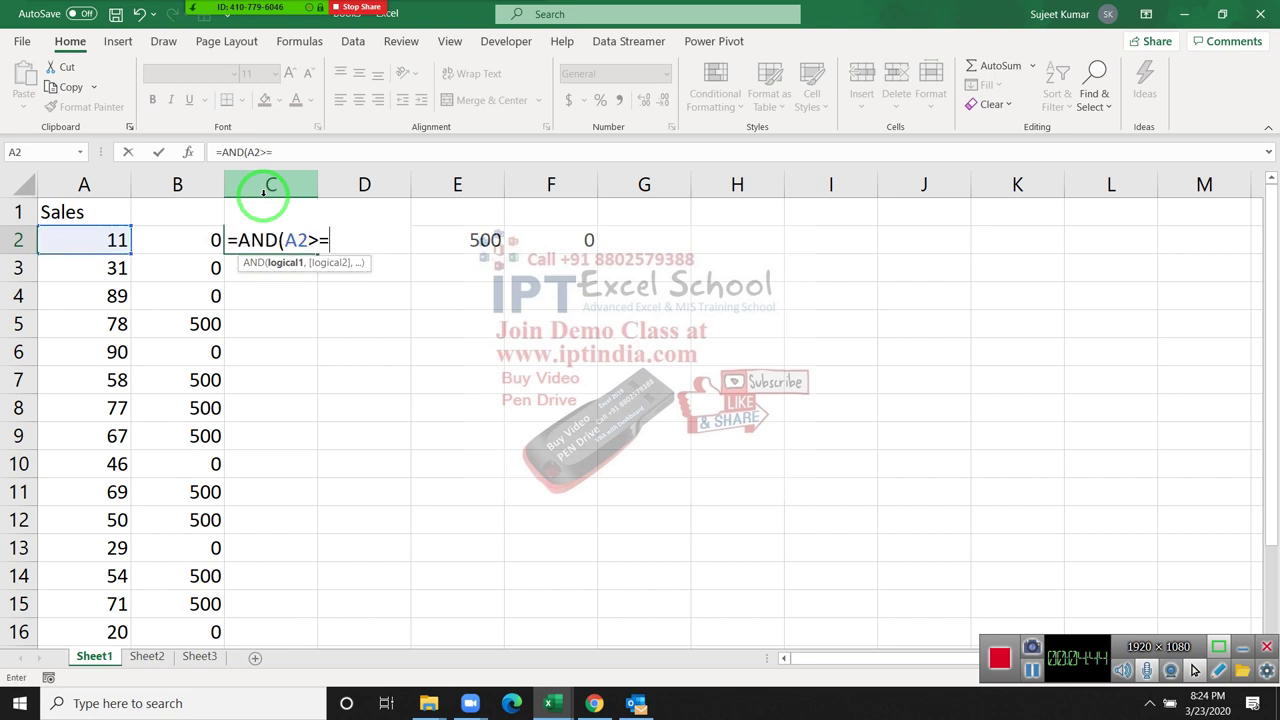
pyautogui.write('50')
pyautogui.write(',')
pyautogui.press('Left')
pyautogui.press('Left')
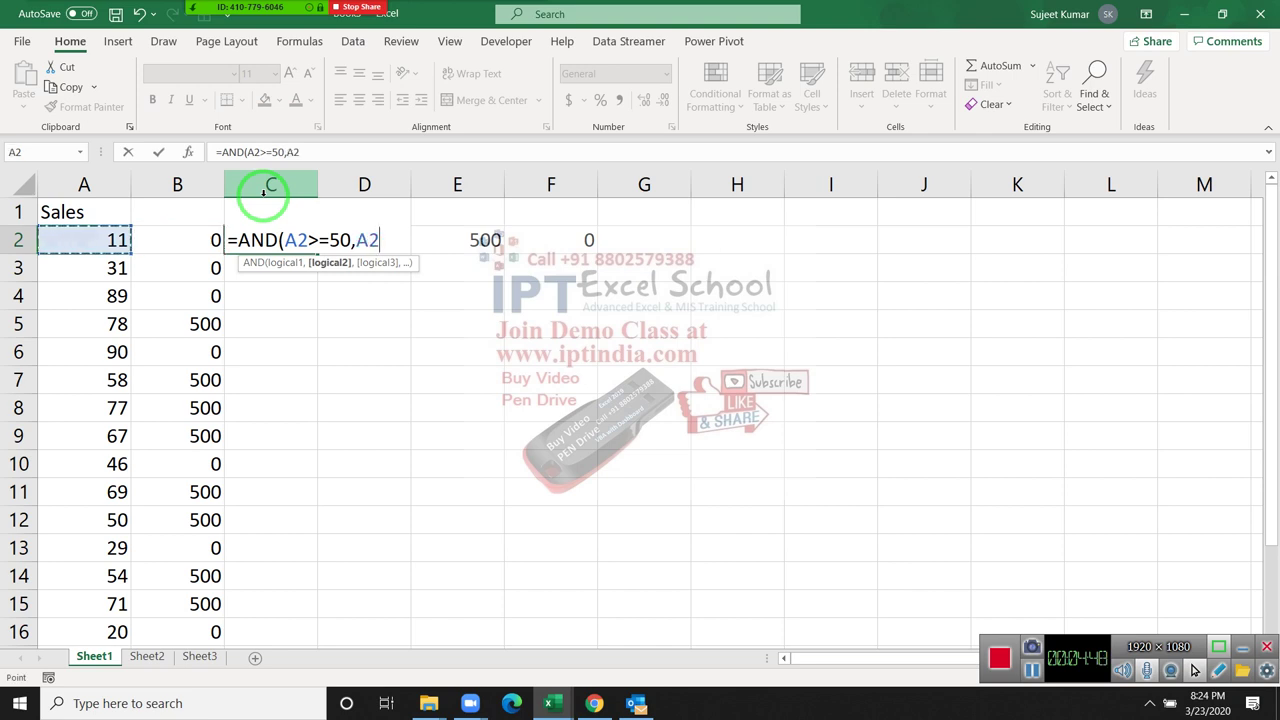
pyautogui.write('<=')
pyautogui.write('80)')
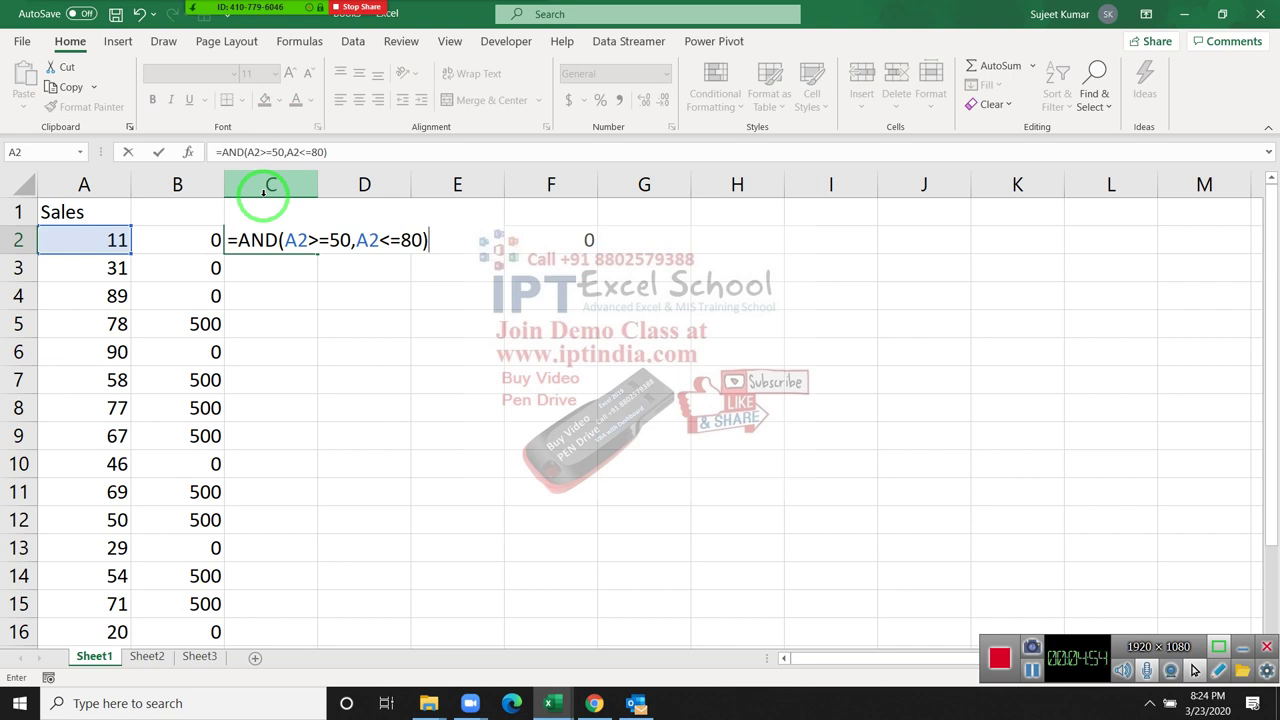
pyautogui.hotkey('ctrl', 'Return')
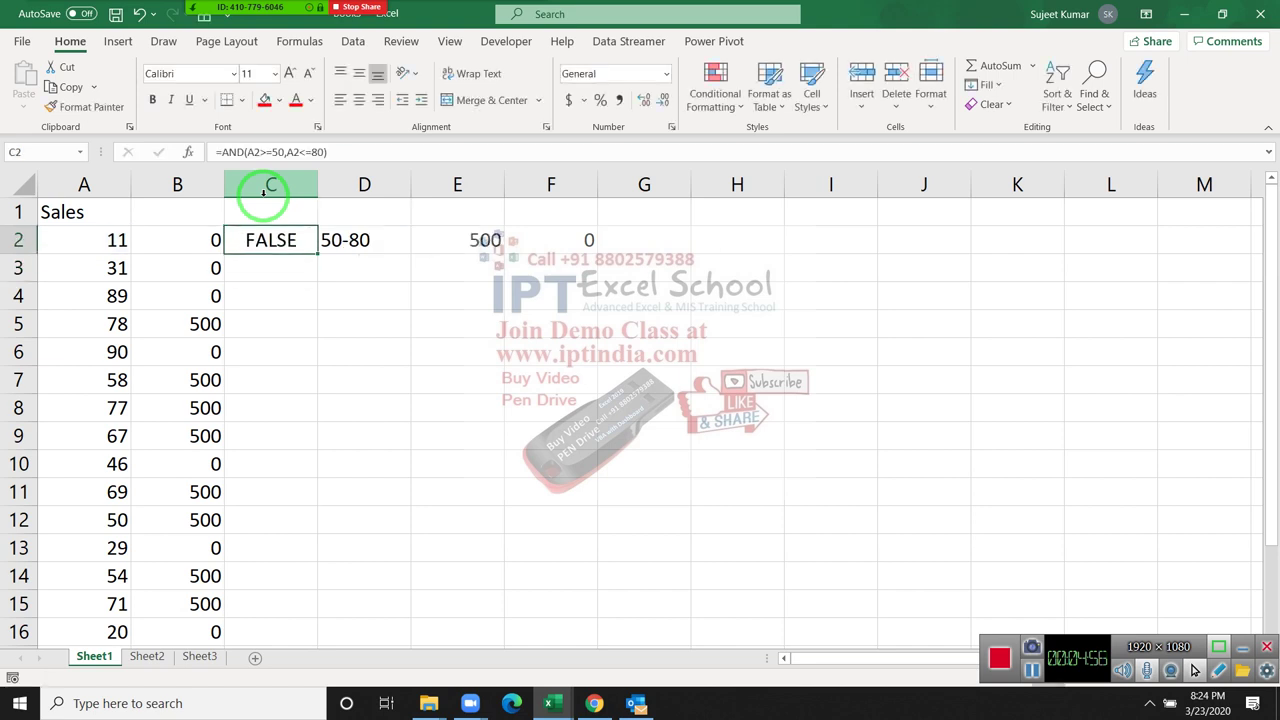
# - Fill the AND test down to C16, mute all participants, and place the cursor after C2's equals sign
pyautogui.doubleClick(318, 255)
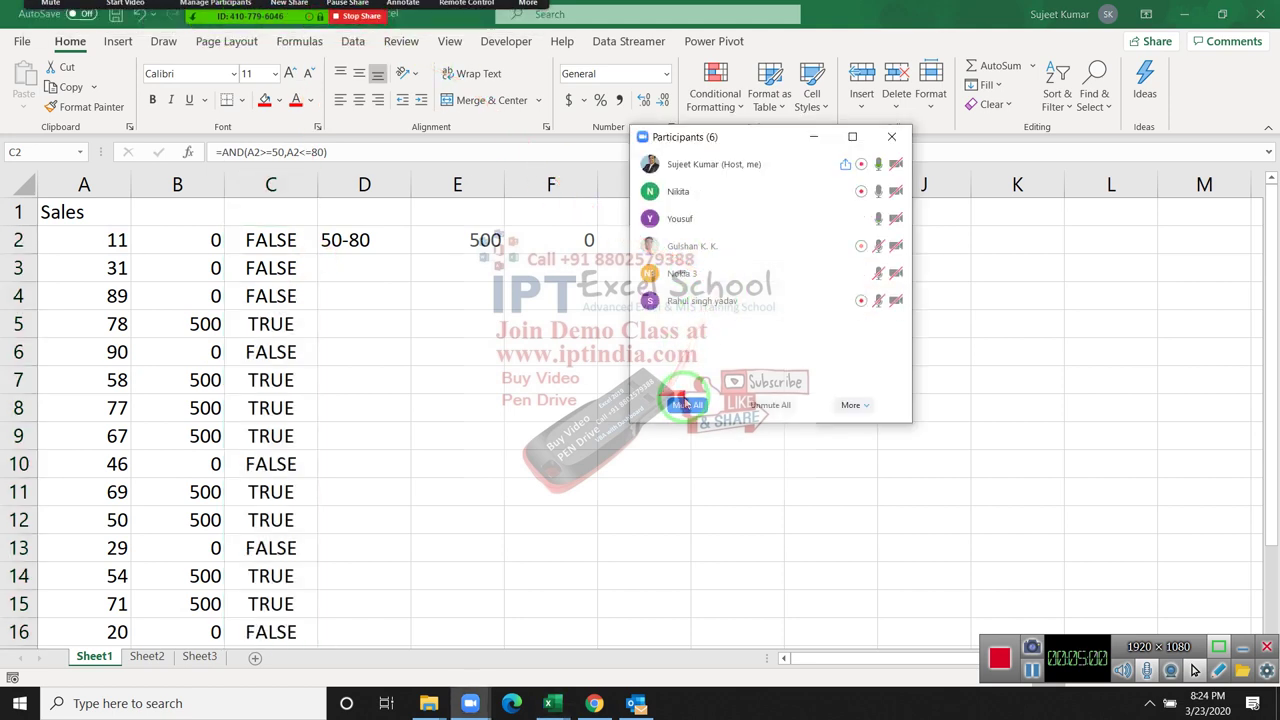
pyautogui.click(687, 404)
pyautogui.click(685, 387)
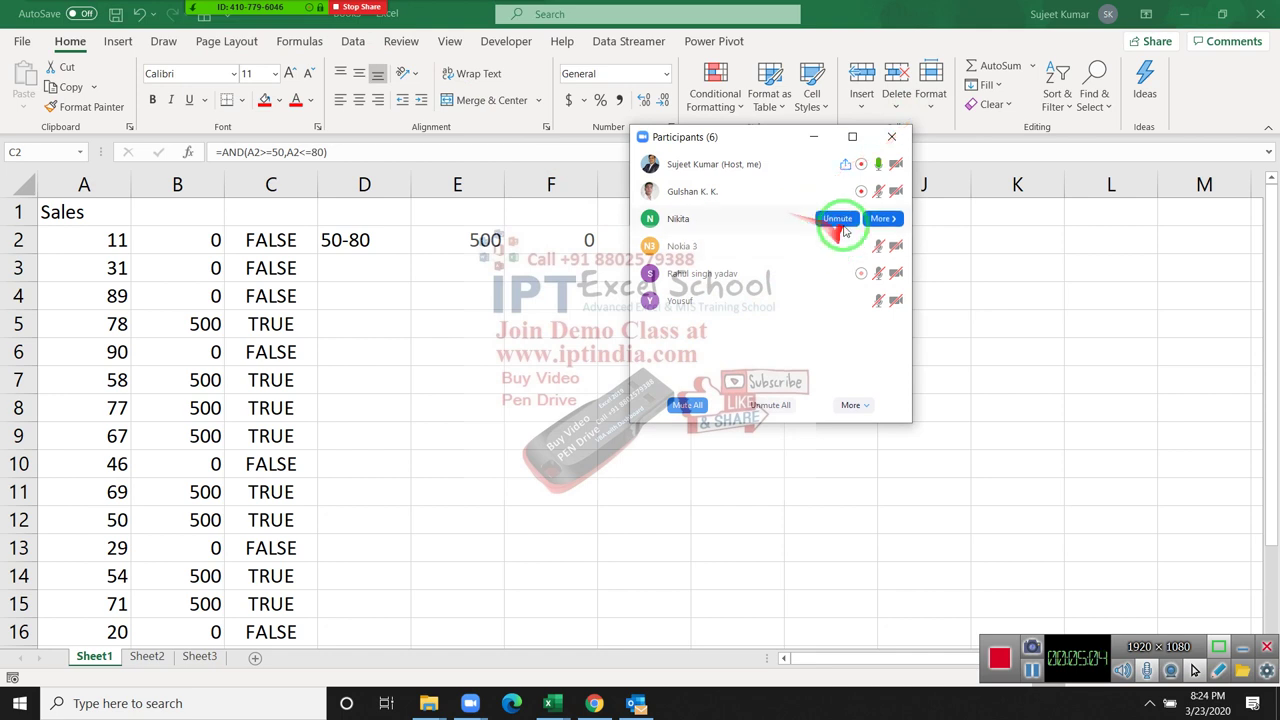
pyautogui.click(891, 140)
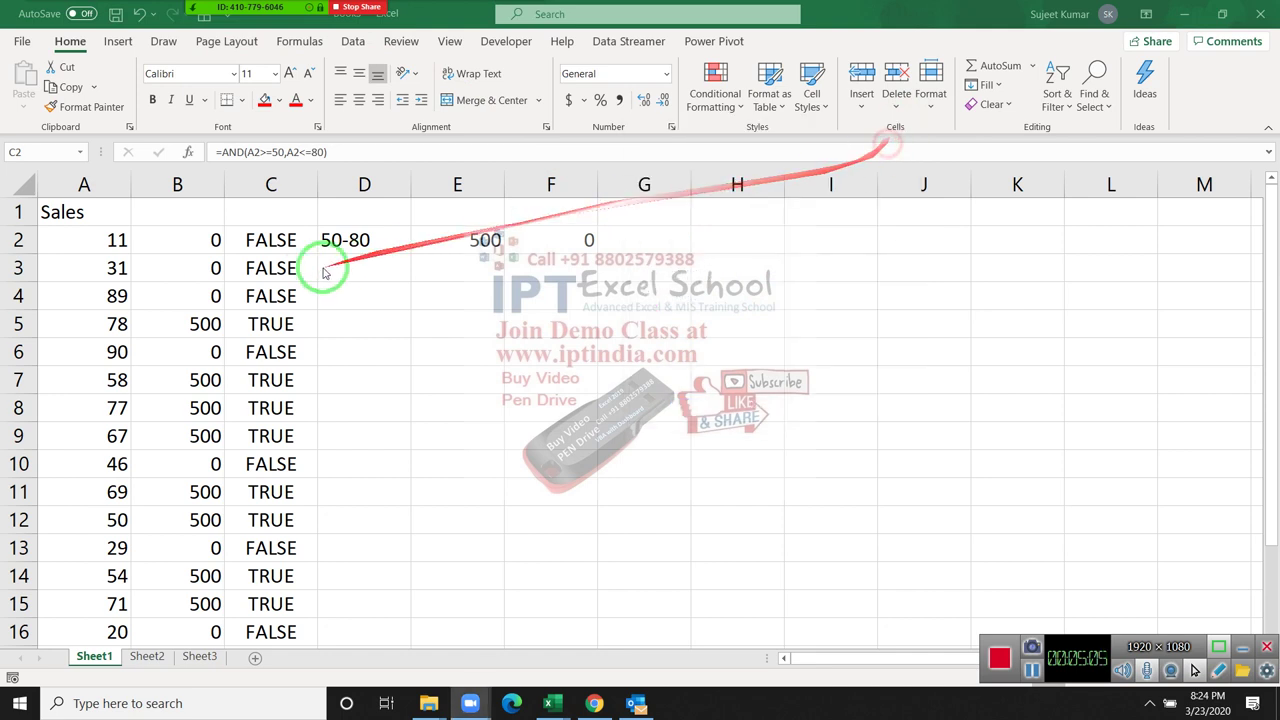
pyautogui.click(268, 242)
pyautogui.click(221, 152)
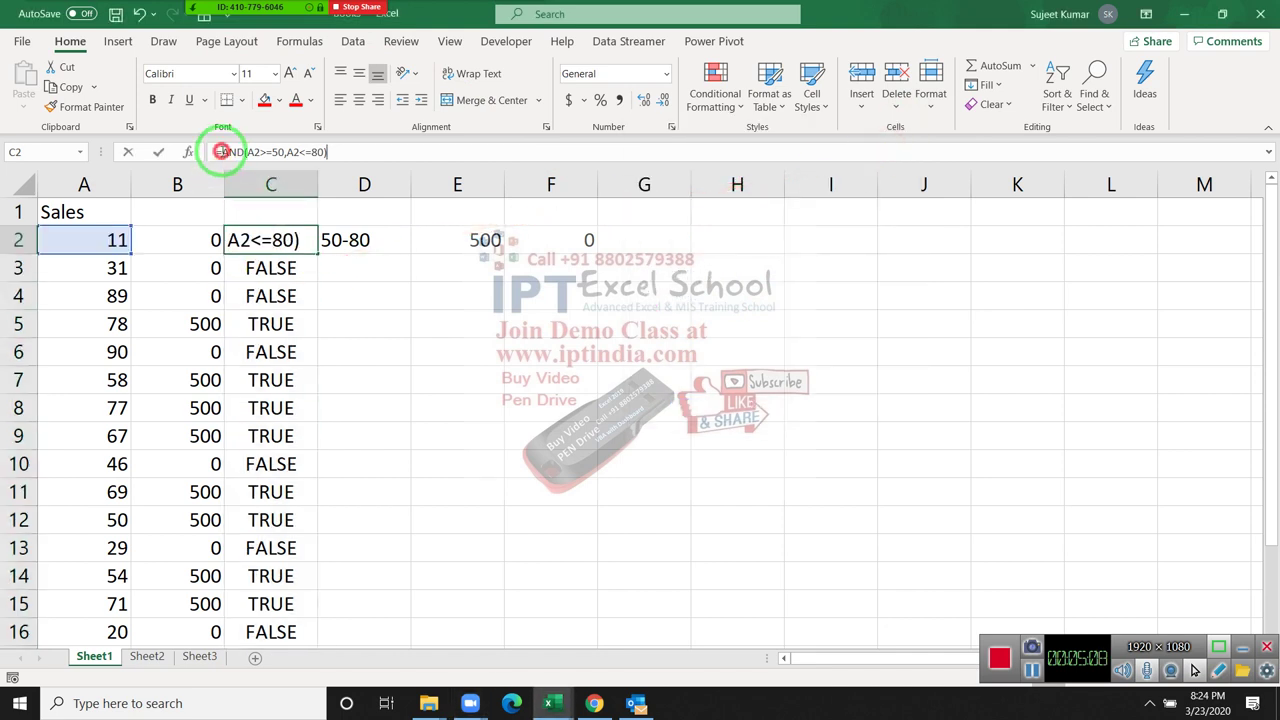
# - Wrap C2's AND test in IF returning 500 or 0, and fill it down to row 16
pyautogui.write('IF(')
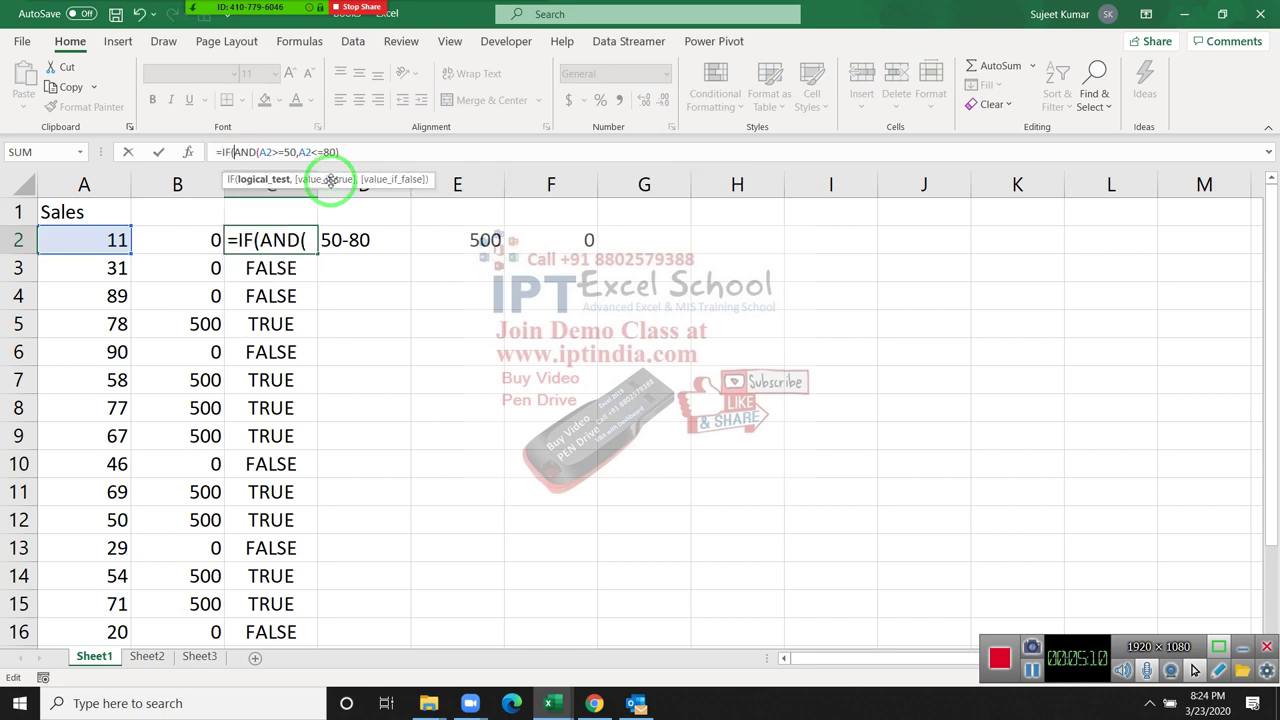
pyautogui.click(465, 150)
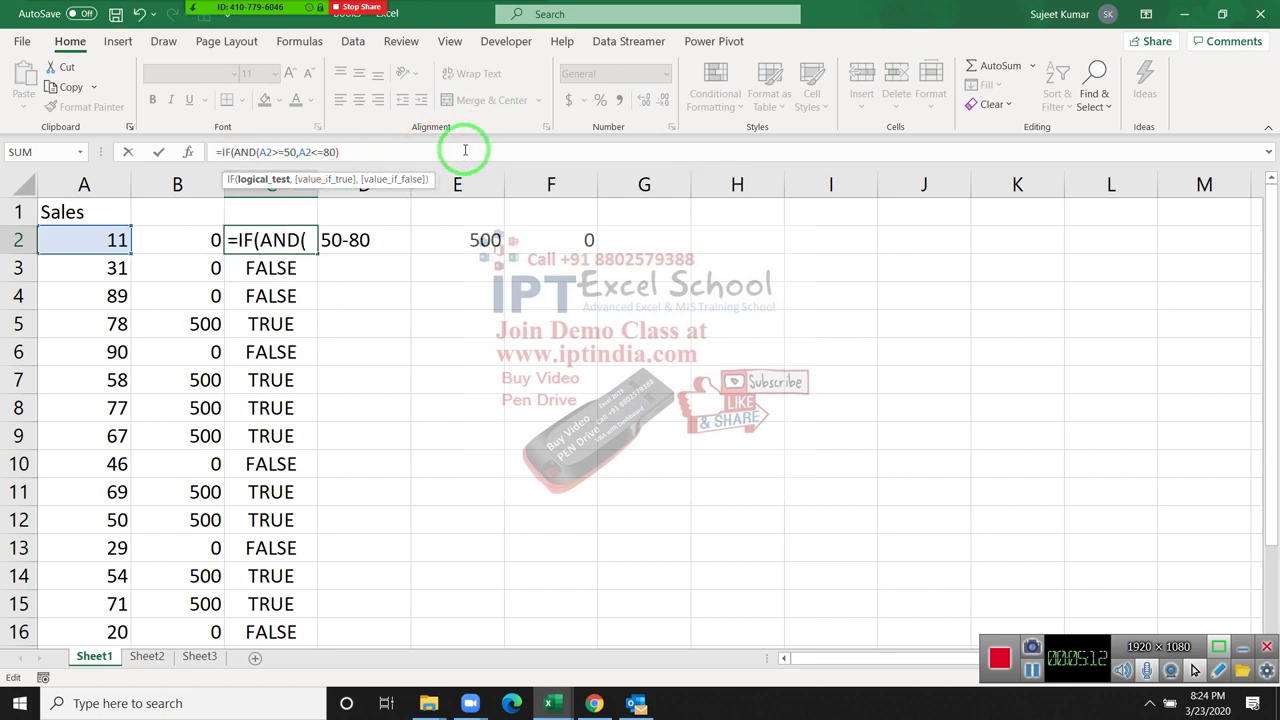
pyautogui.write(',500,')
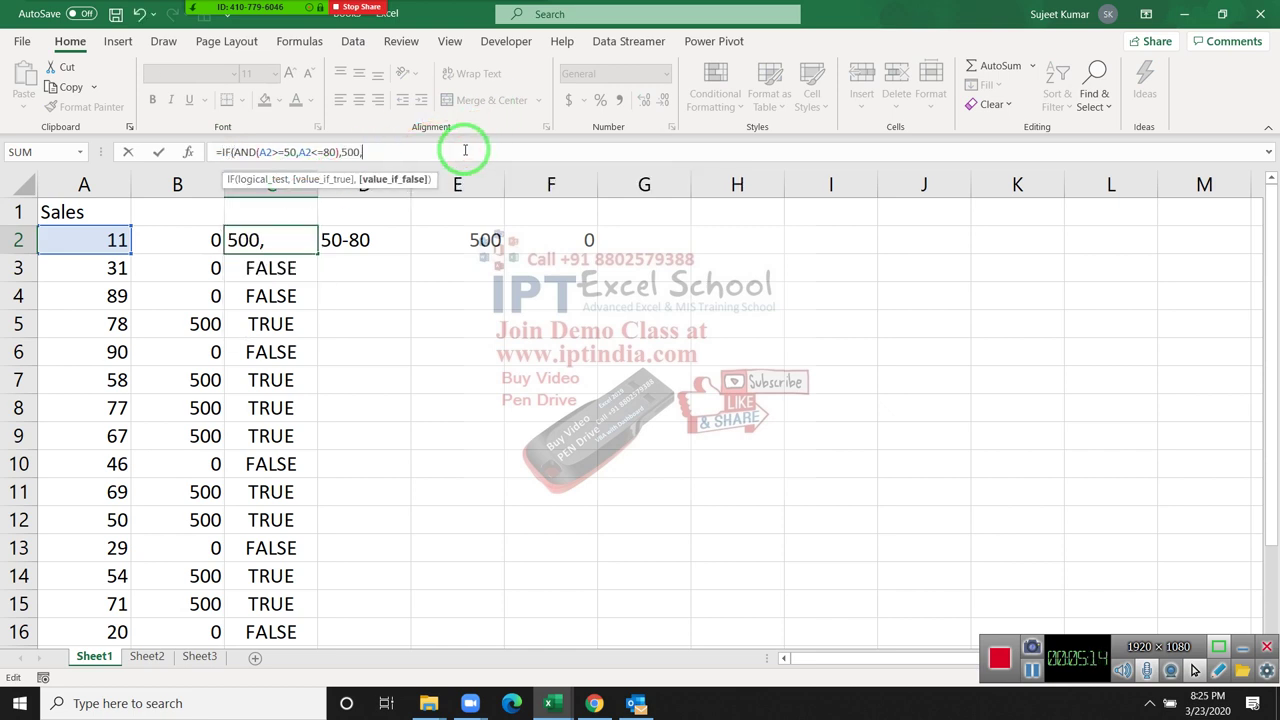
pyautogui.write('0')
pyautogui.press('Return')
pyautogui.press('Return')
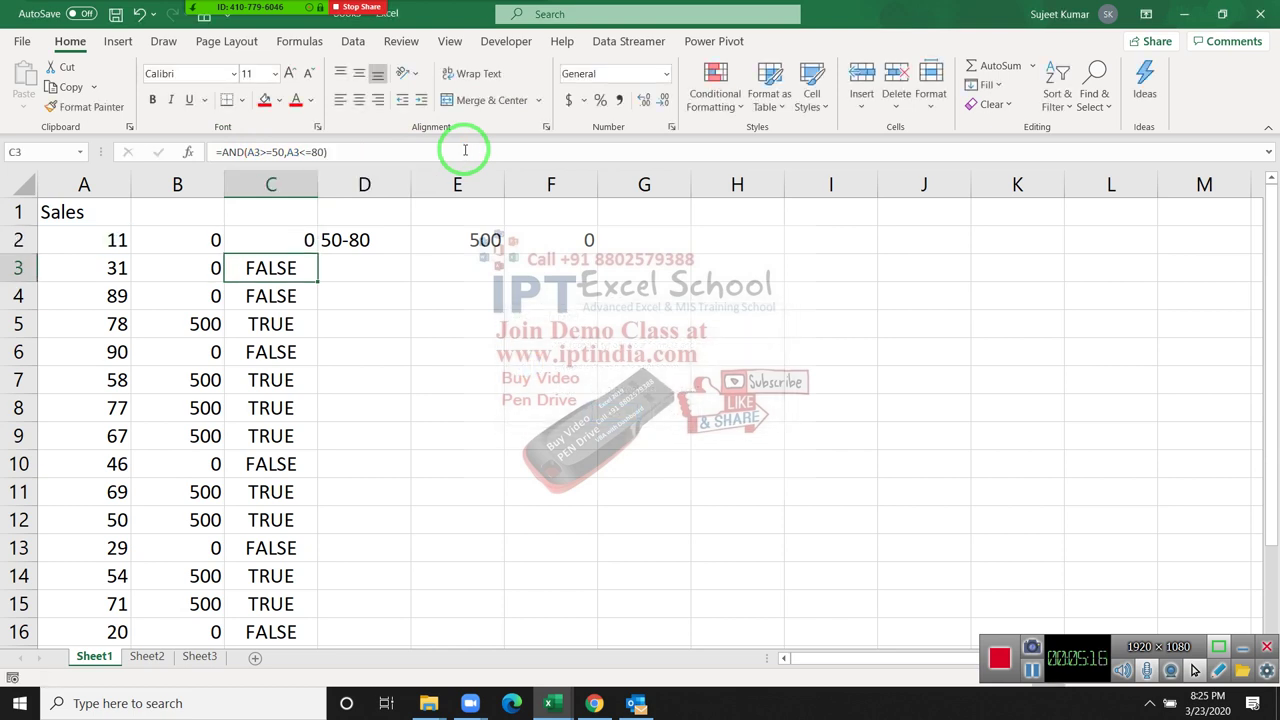
pyautogui.press('Up')
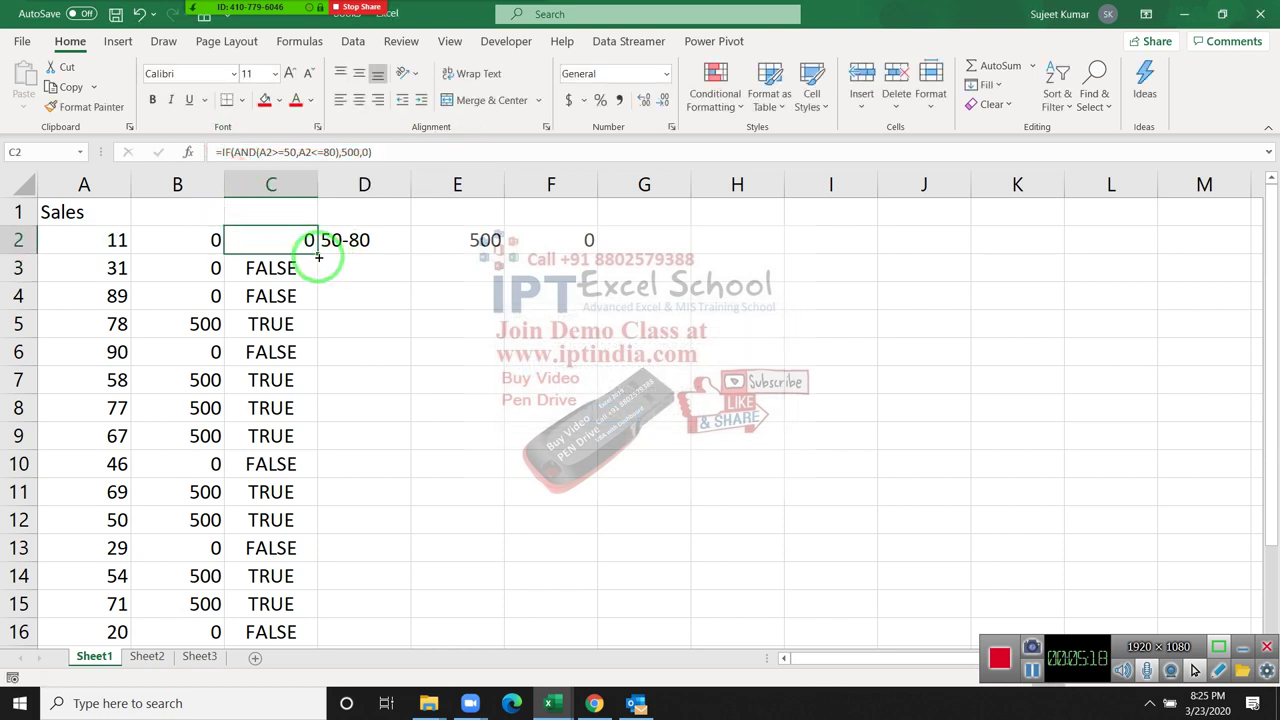
pyautogui.moveTo(318, 254); pyautogui.dragTo(318, 255)
pyautogui.doubleClick(318, 255)
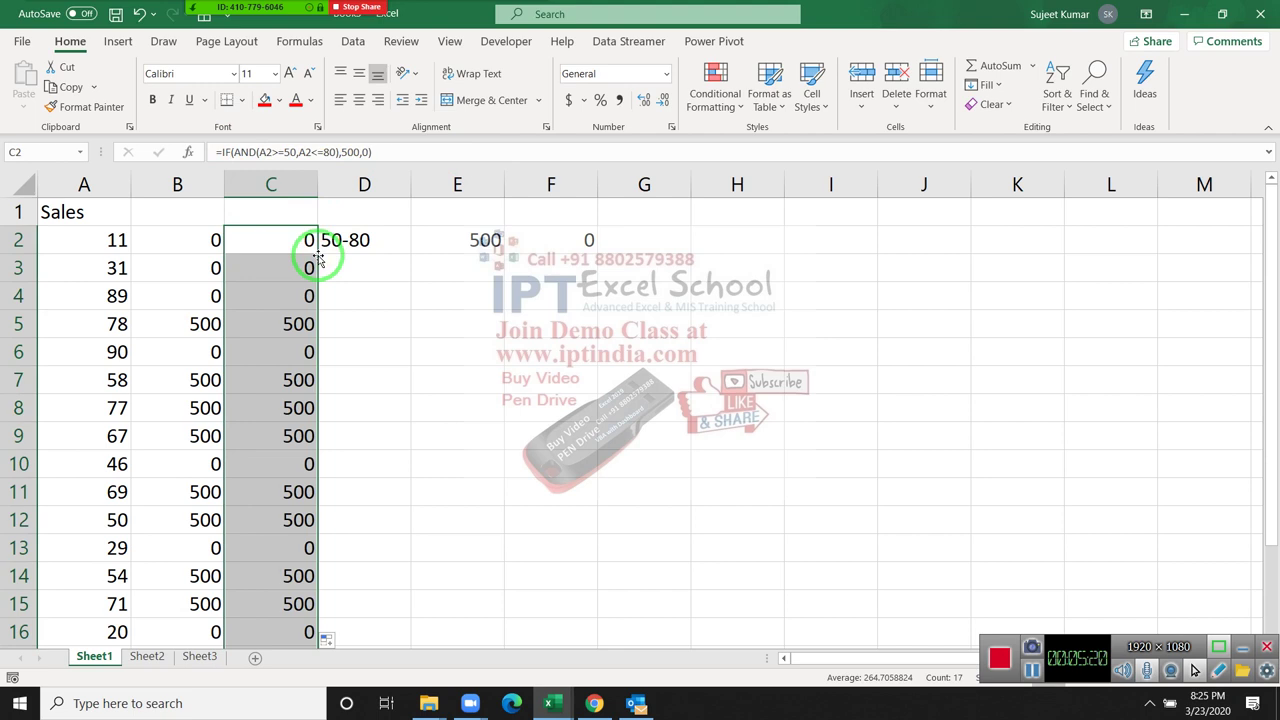
# - Review the C2 and B2 formulas without changes, then switch to Sheet2
pyautogui.doubleClick(296, 242)
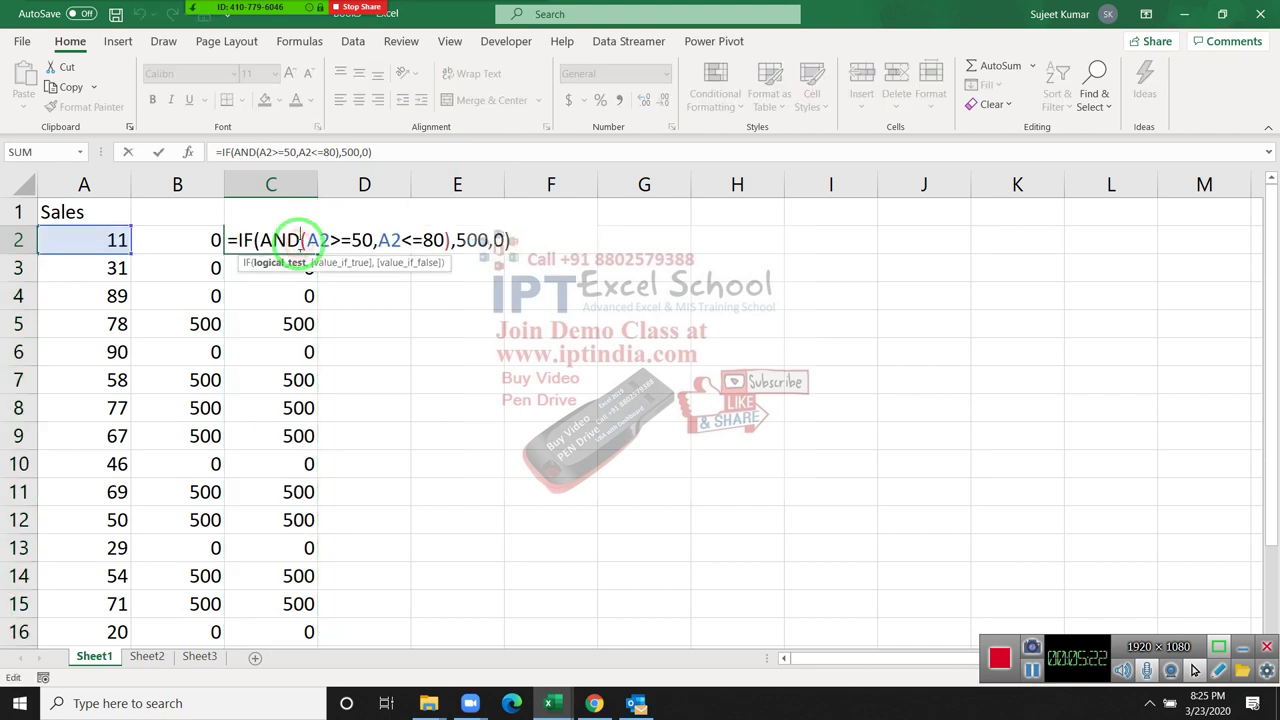
pyautogui.press('Escape')
pyautogui.doubleClick(208, 240)
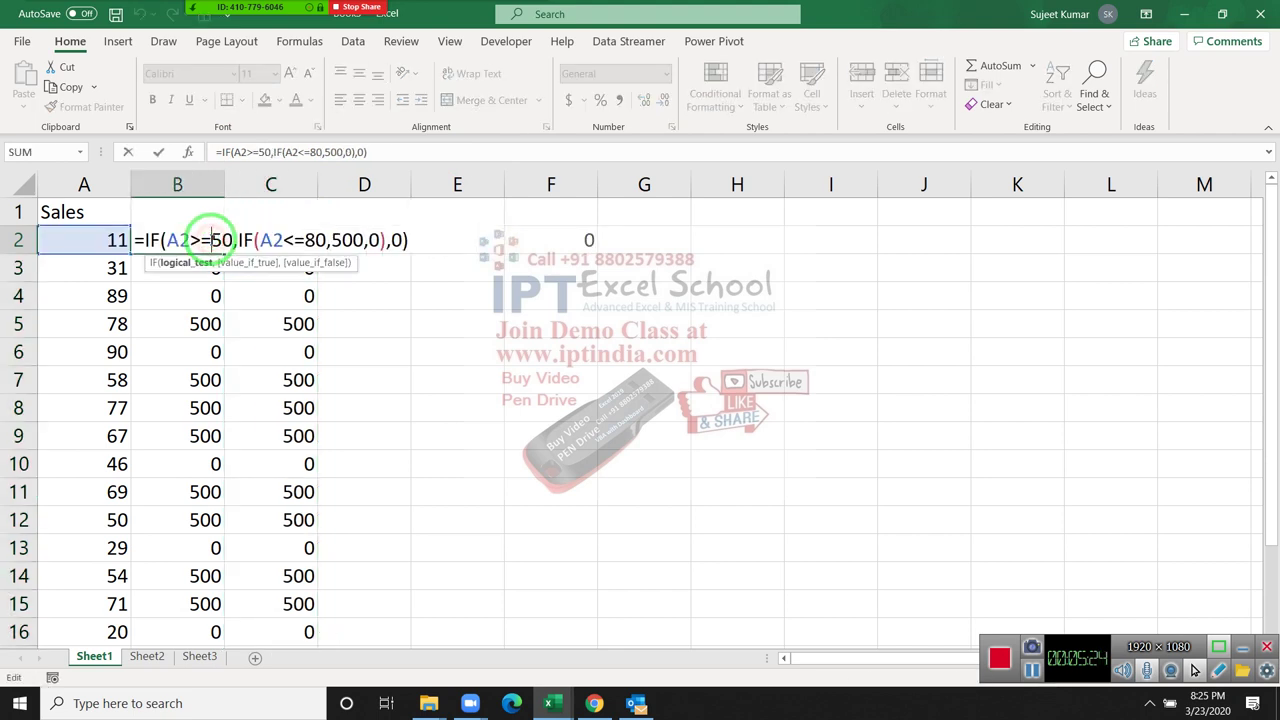
pyautogui.press('Escape')
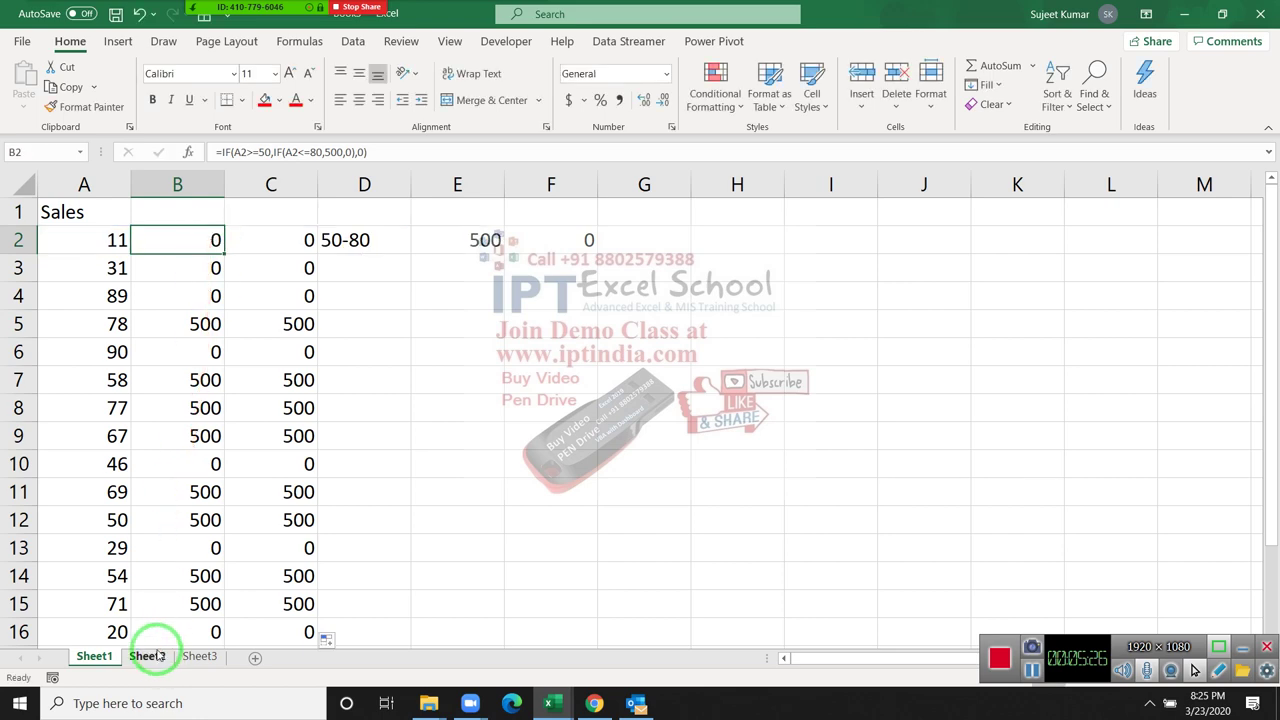
pyautogui.click(152, 652)
# - Enter the Name heading in A1 and fill six names from Puja down to row 7
pyautogui.keyDown('ctrl'); pyautogui.scroll(3, 150, 652); pyautogui.keyUp('ctrl')
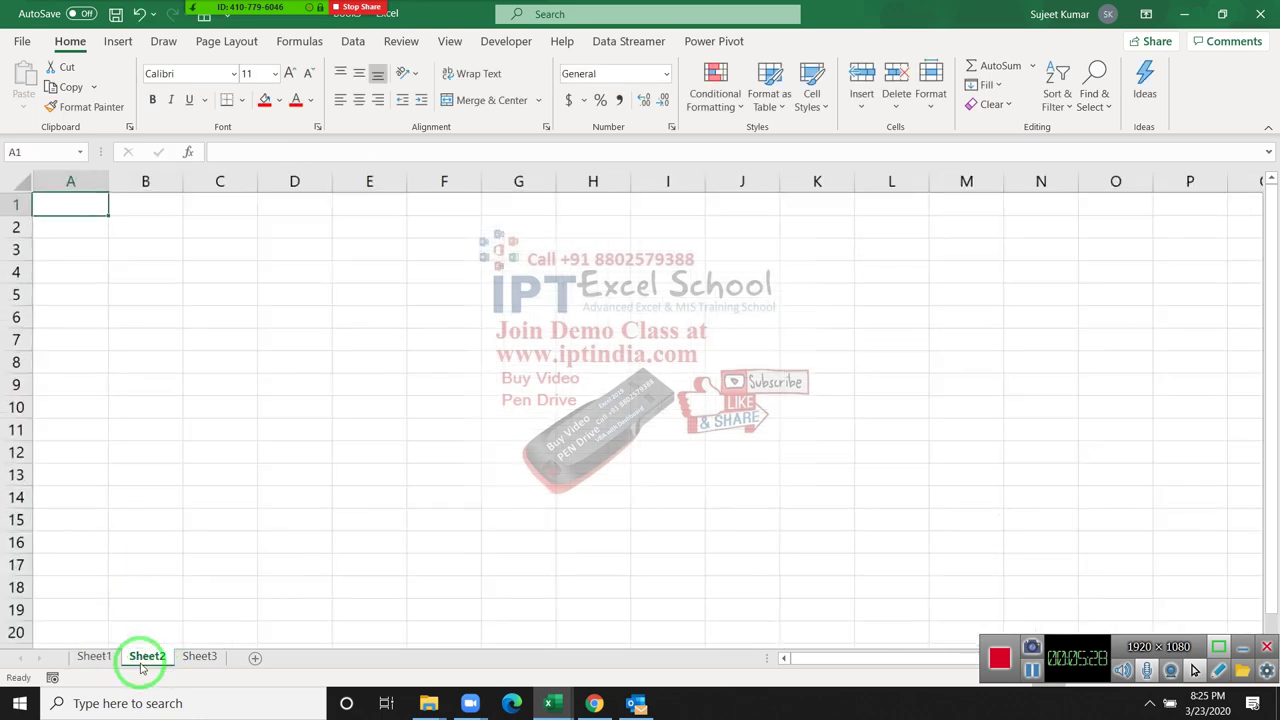
pyautogui.keyDown('ctrl'); pyautogui.scroll(2, 145, 660); pyautogui.keyUp('ctrl')
pyautogui.write('NAme')
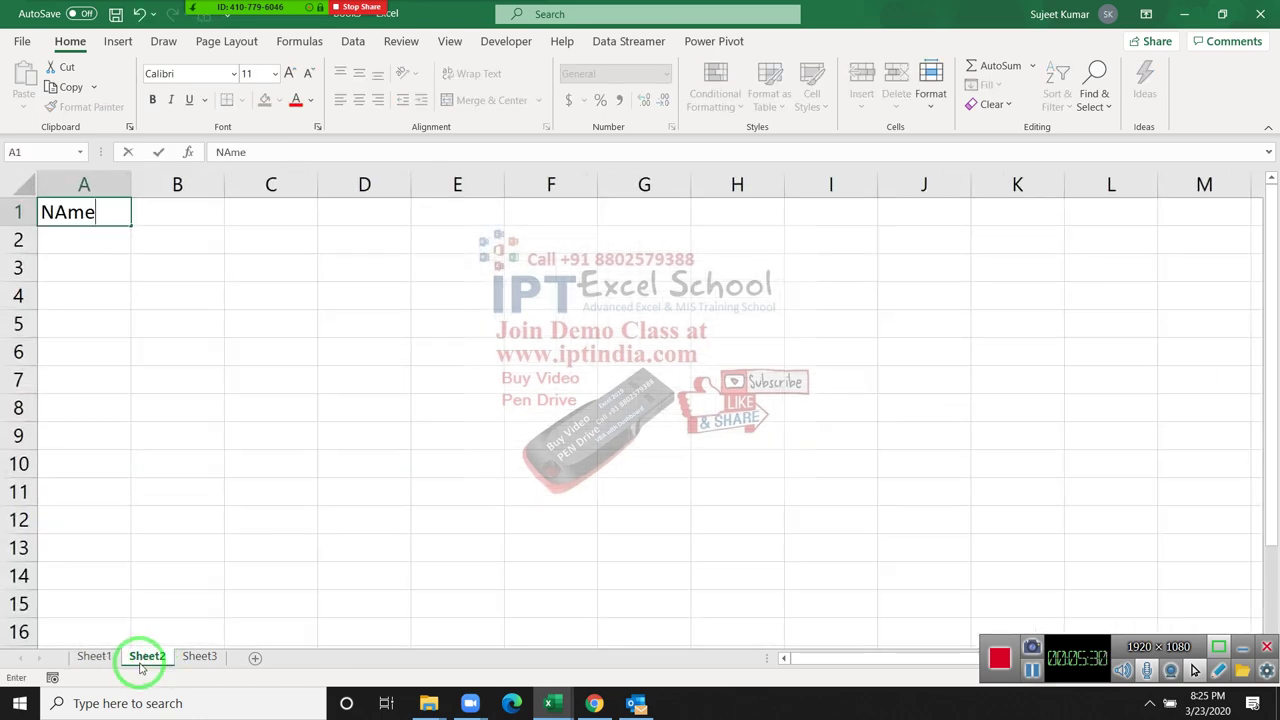
pyautogui.press('Return')
pyautogui.write('Puj')
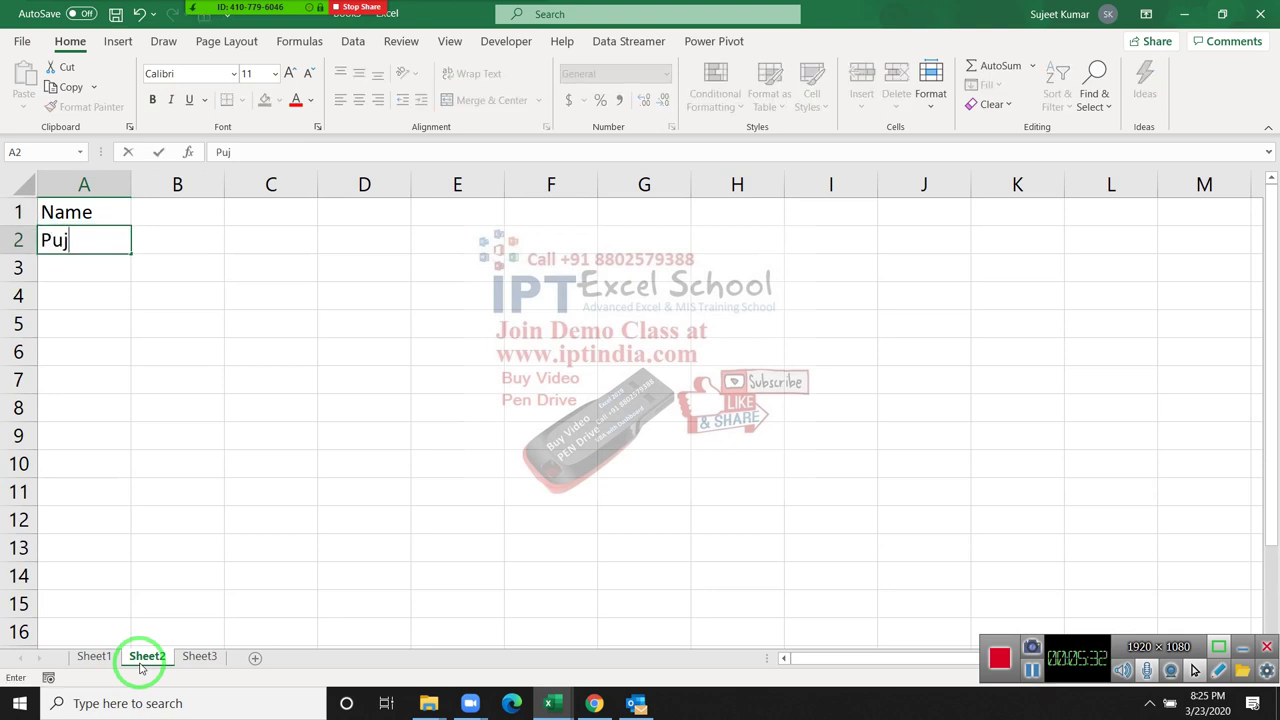
pyautogui.write('a')
pyautogui.click(60, 380)
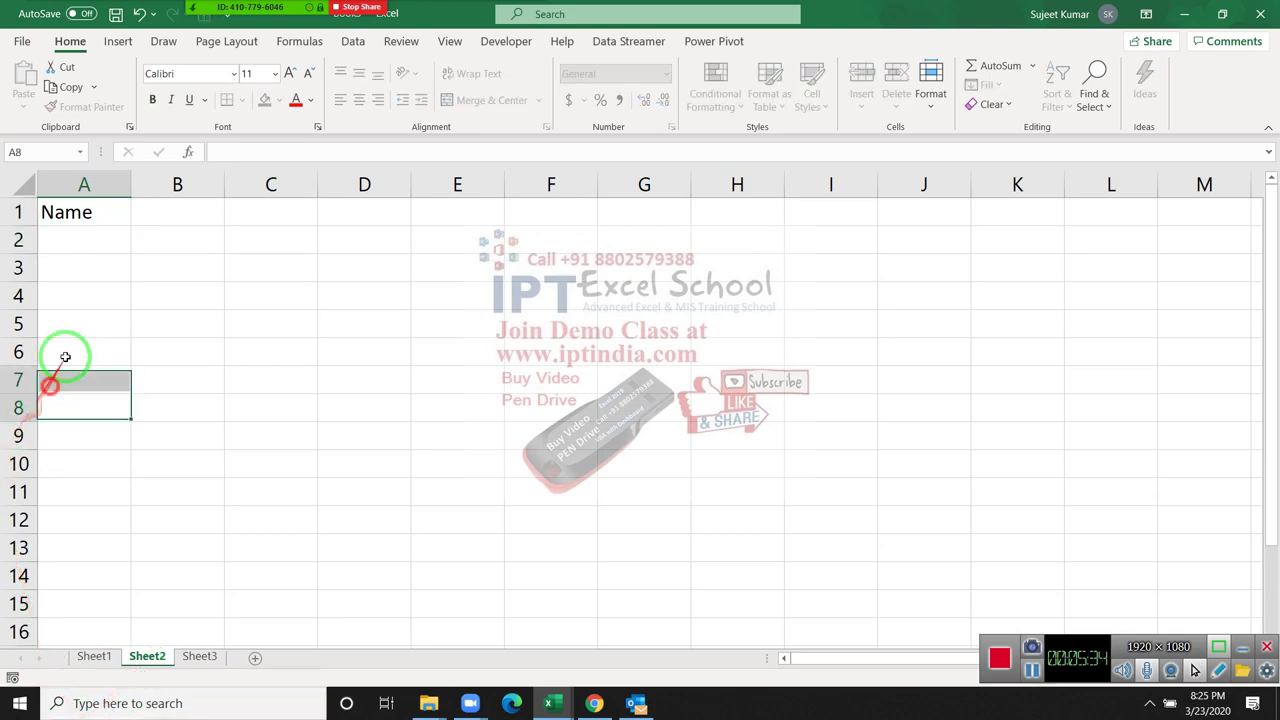
pyautogui.click(89, 248)
pyautogui.moveTo(129, 250); pyautogui.dragTo(129, 380)
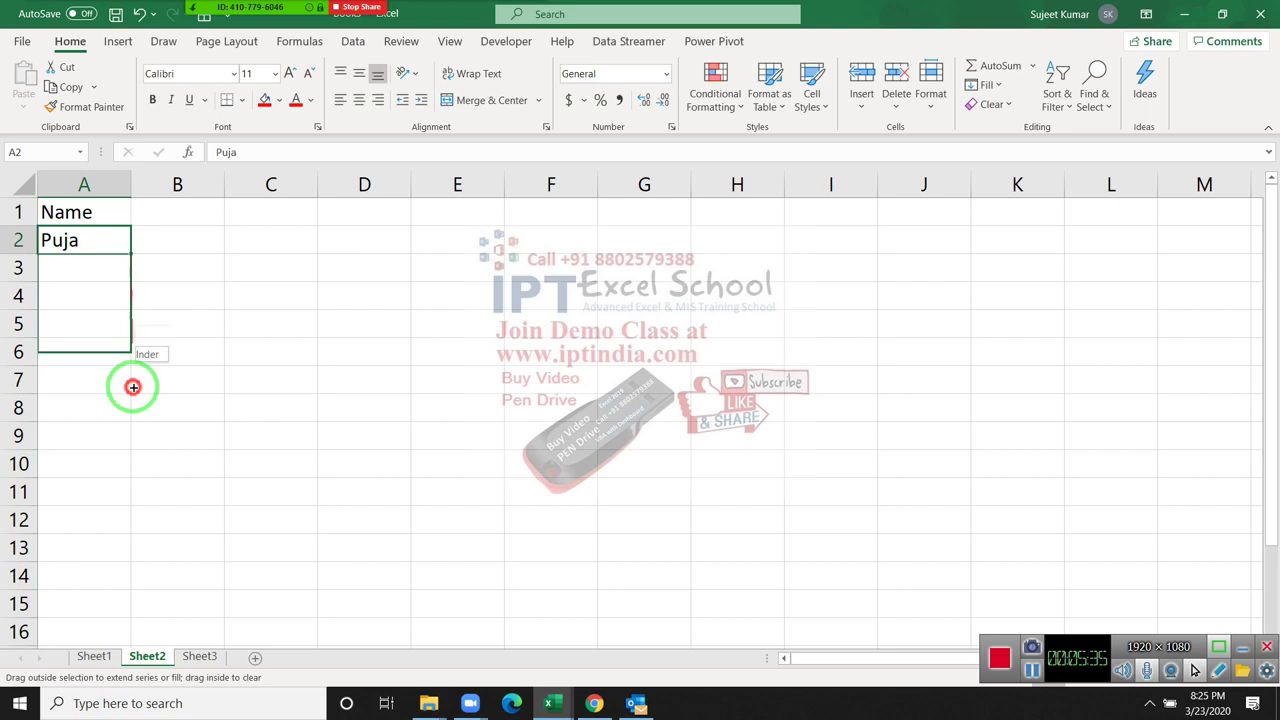
# - Add the S-1 heading in B1 and extend it as S-2 to S-4 across to E1
pyautogui.click(201, 209)
pyautogui.write('S-1')
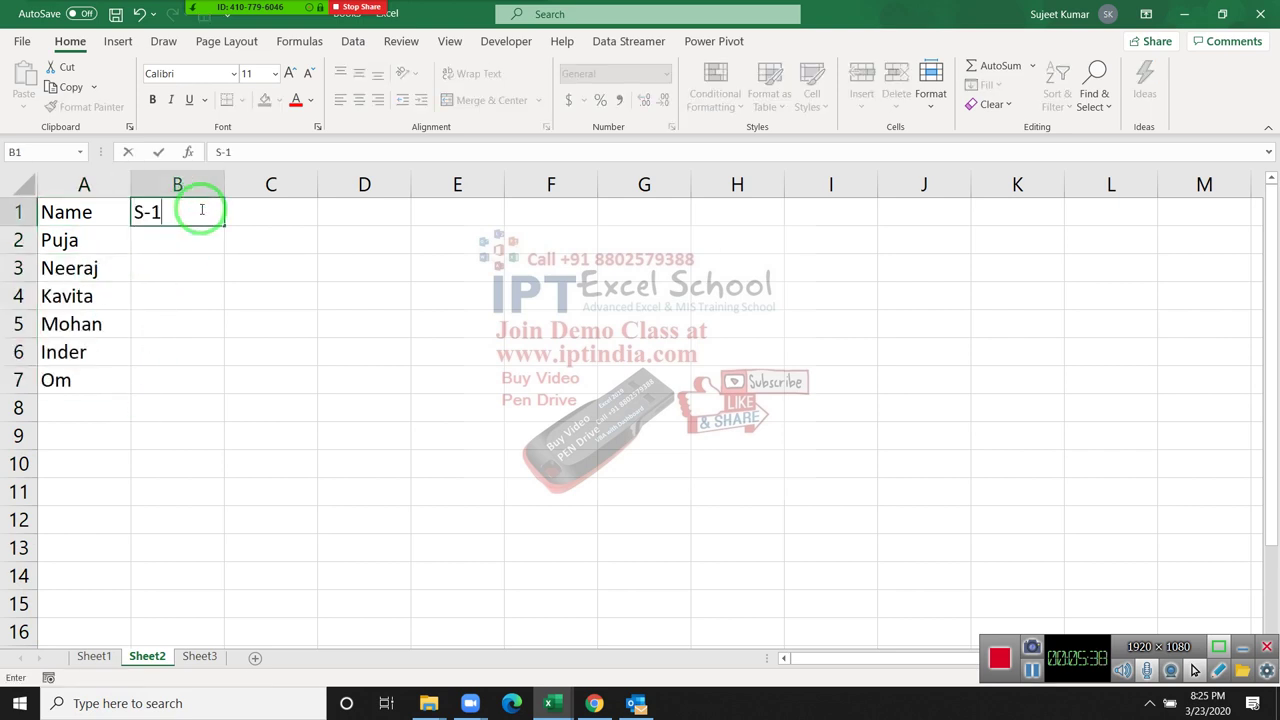
pyautogui.click(206, 258)
pyautogui.click(195, 214)
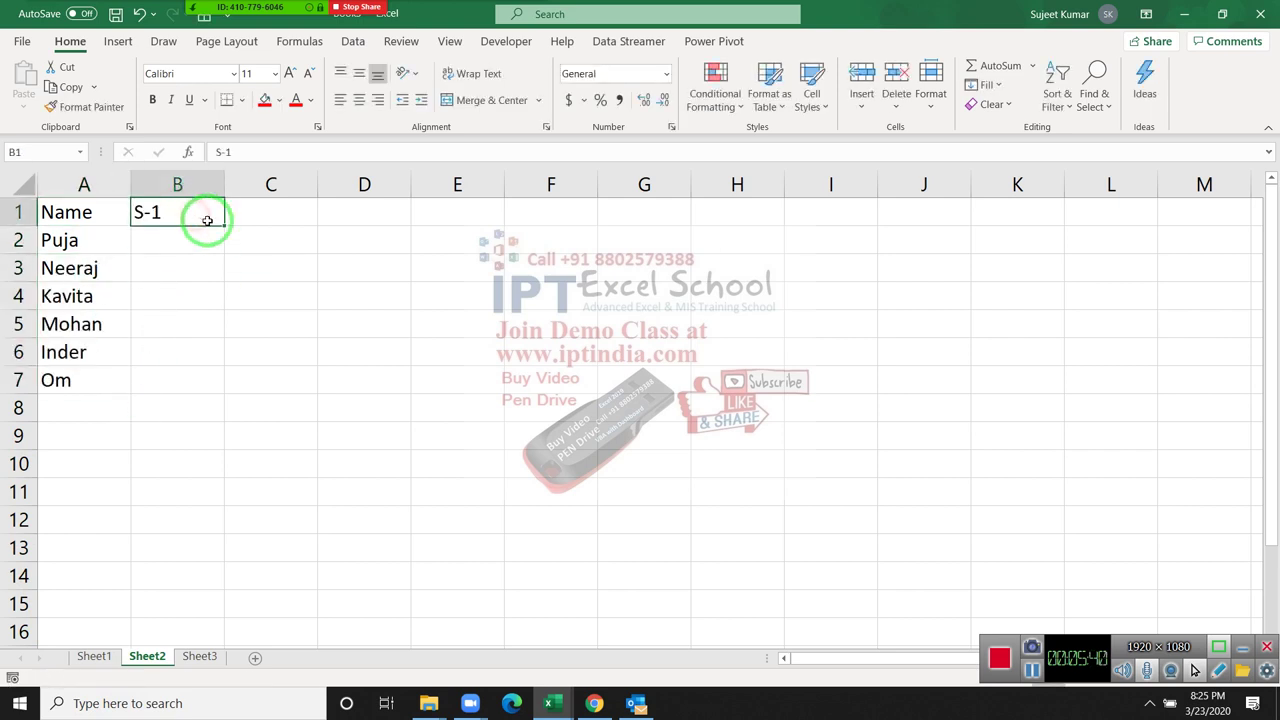
pyautogui.moveTo(226, 224); pyautogui.dragTo(464, 223)
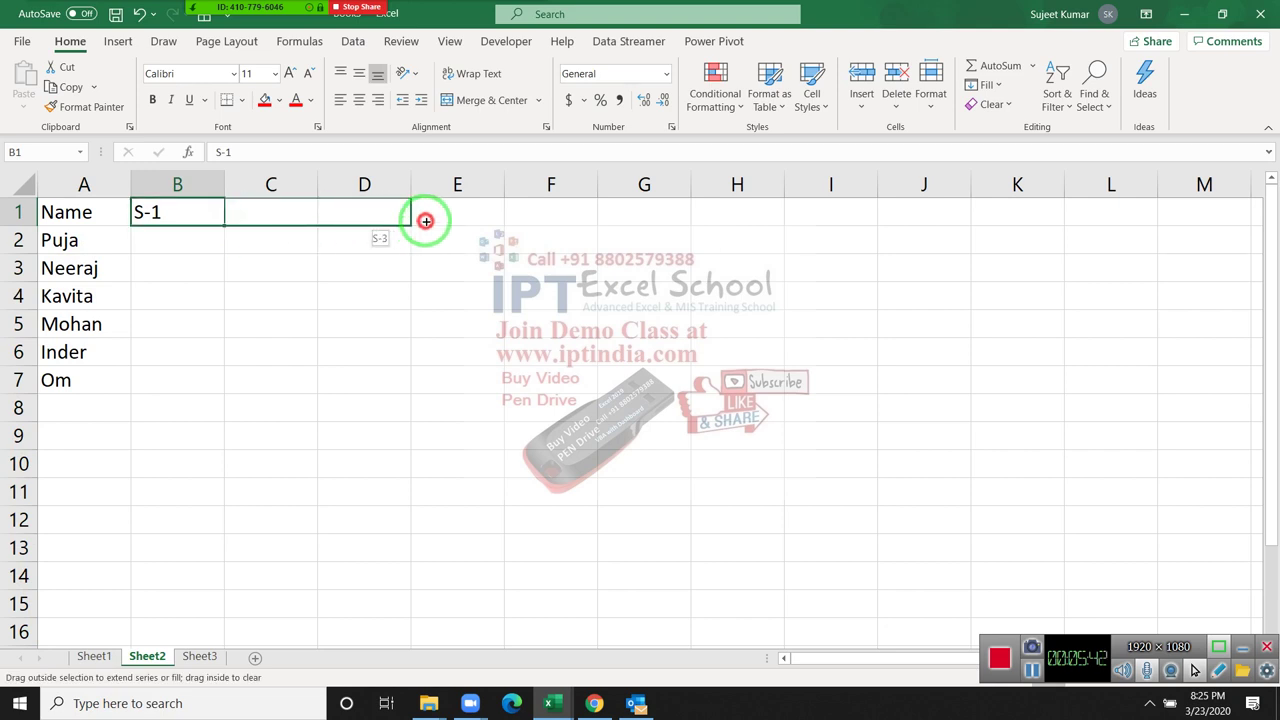
# - Fill B2:E7 with the formula =RANDBETWEEN(10,90)
pyautogui.click(202, 244)
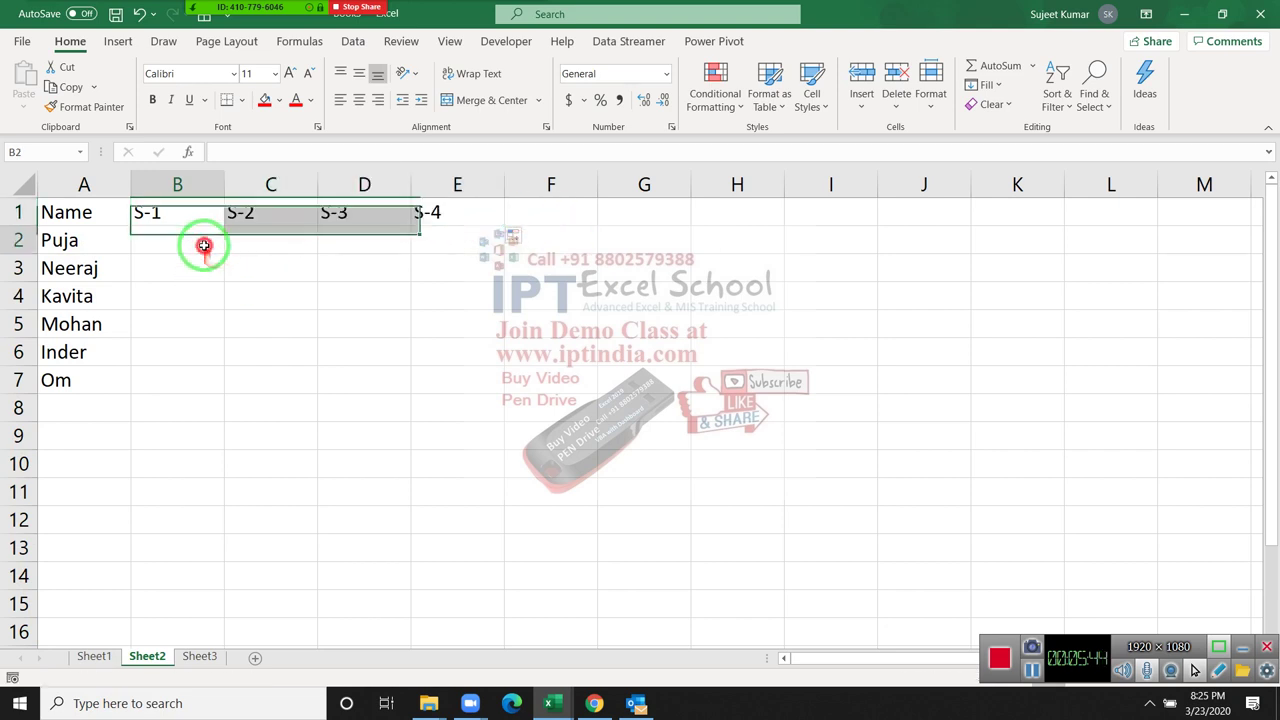
pyautogui.write('=ra')
pyautogui.press('Down')
pyautogui.press('Down')
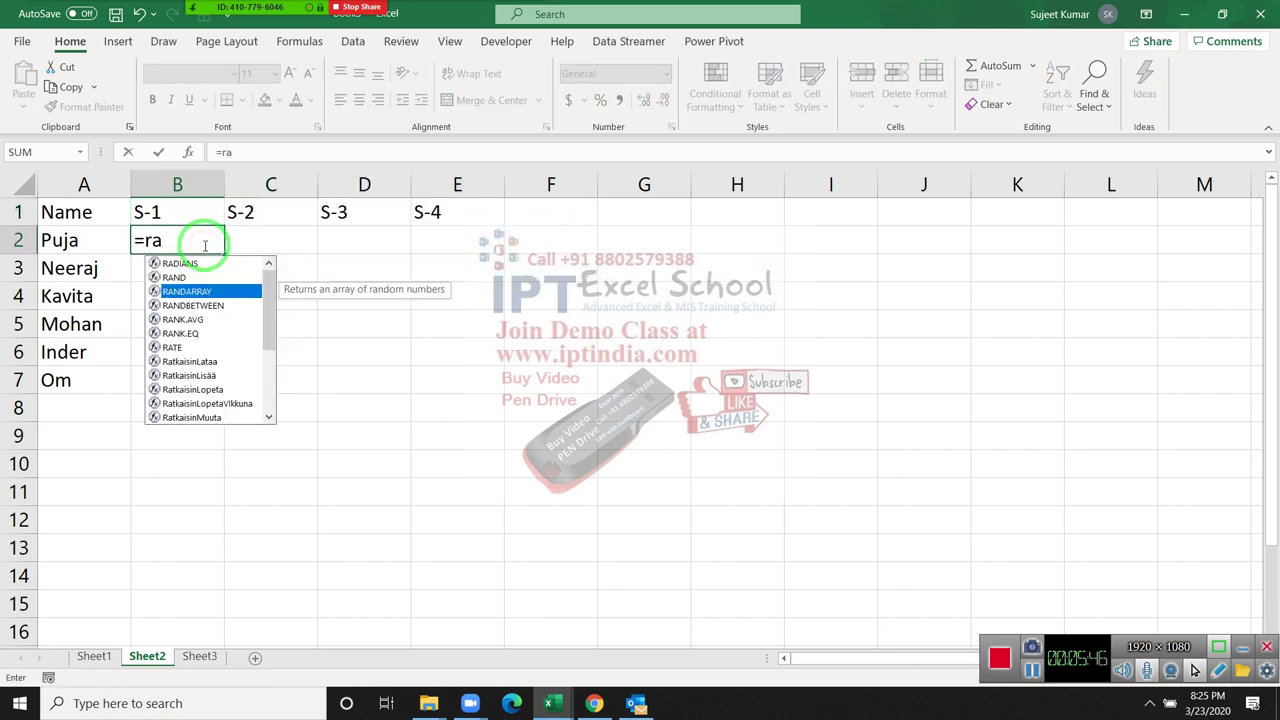
pyautogui.press('Down')
pyautogui.press('Tab')
pyautogui.write('10,9')
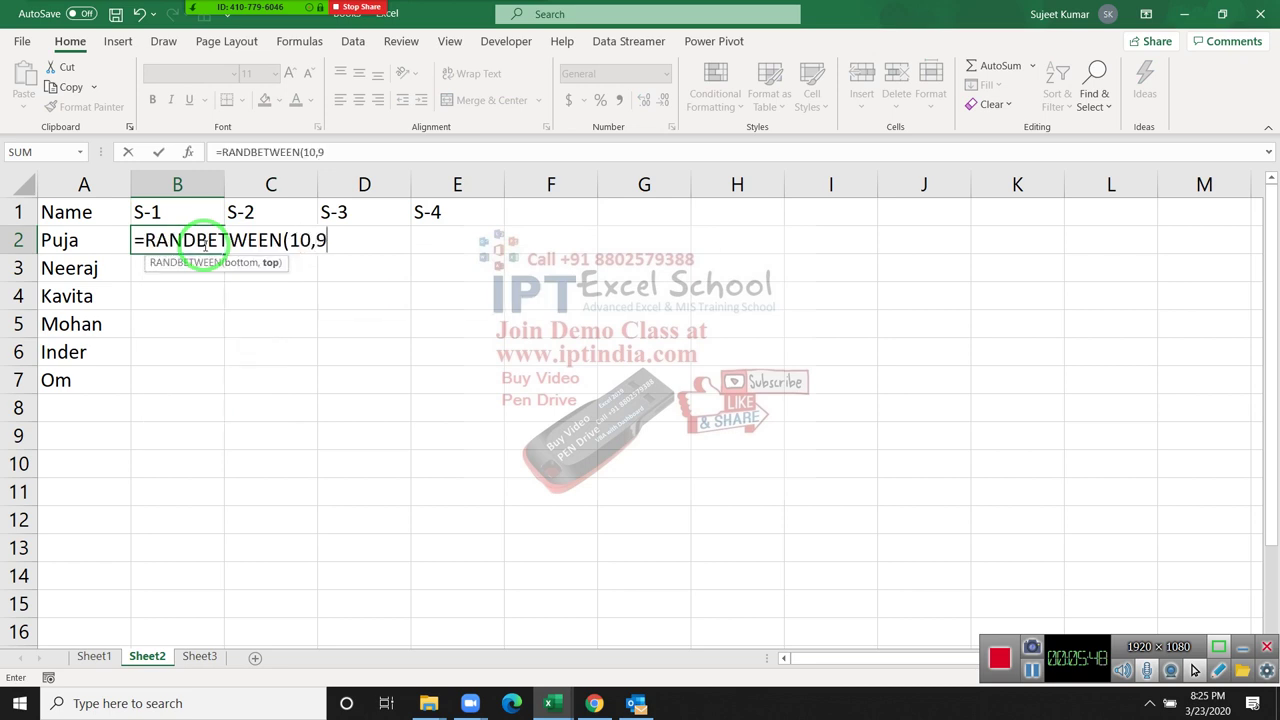
pyautogui.write('0')
pyautogui.press('Return')
pyautogui.click(204, 244)
pyautogui.hotkey('shift', 'Right')
pyautogui.hotkey('shift', 'Right')
pyautogui.hotkey('shift', 'Right')
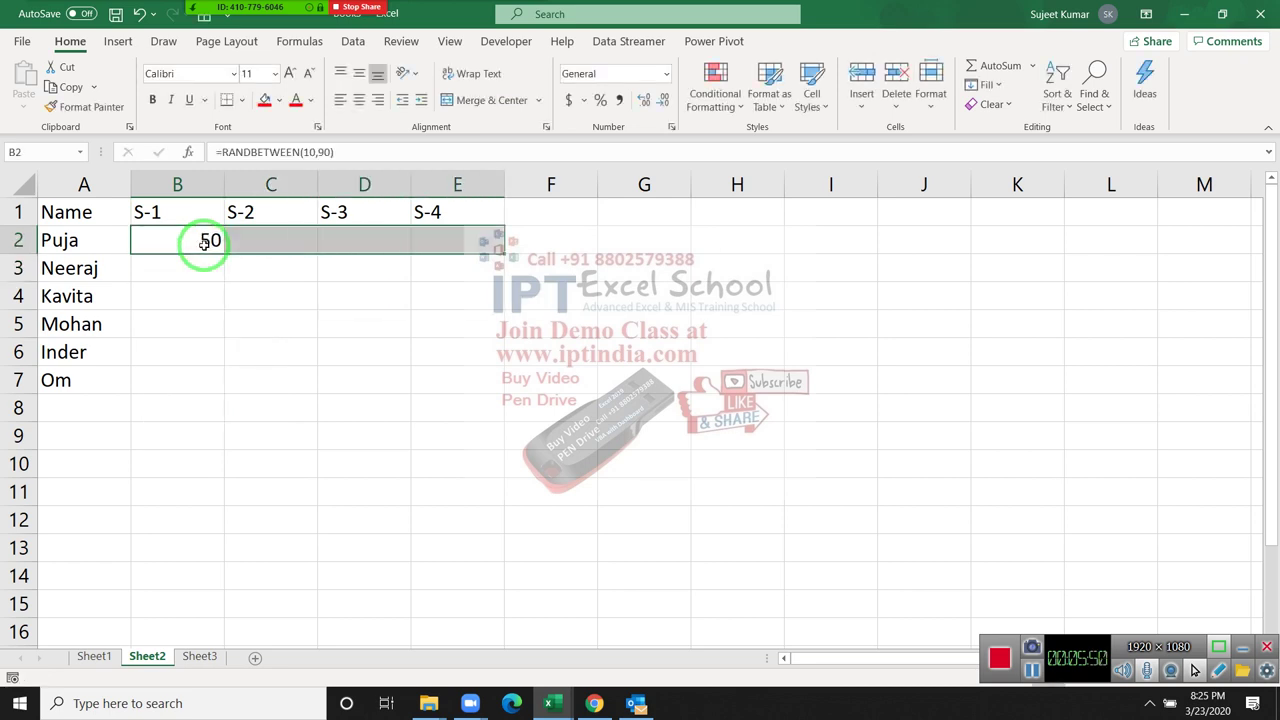
pyautogui.hotkey('ctrl', 'r')
pyautogui.hotkey('shift', 'Down')
pyautogui.hotkey('shift', 'Down')
pyautogui.hotkey('shift', 'Down')
pyautogui.hotkey('shift', 'Down')
pyautogui.hotkey('shift', 'Down')
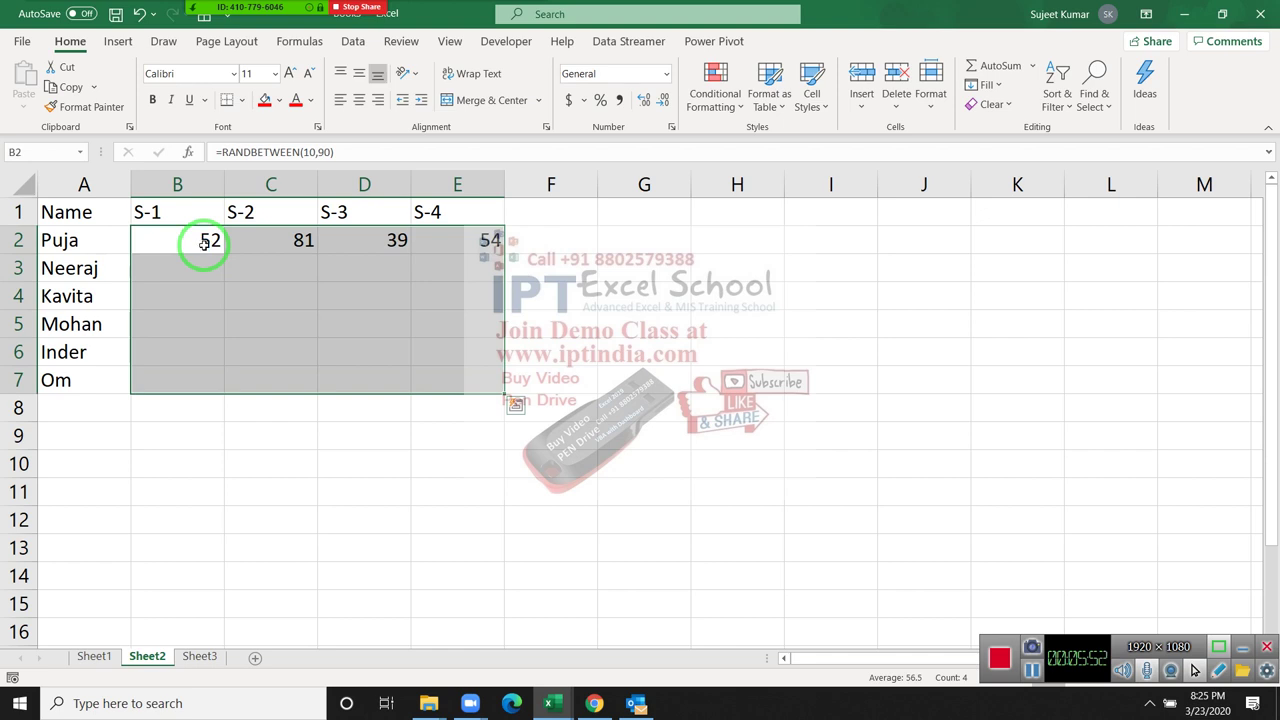
pyautogui.hotkey('ctrl', 'd')
# - Copy the random marks and paste them back as fixed values
pyautogui.hotkey('ctrl', 'c')
pyautogui.click(24, 110)
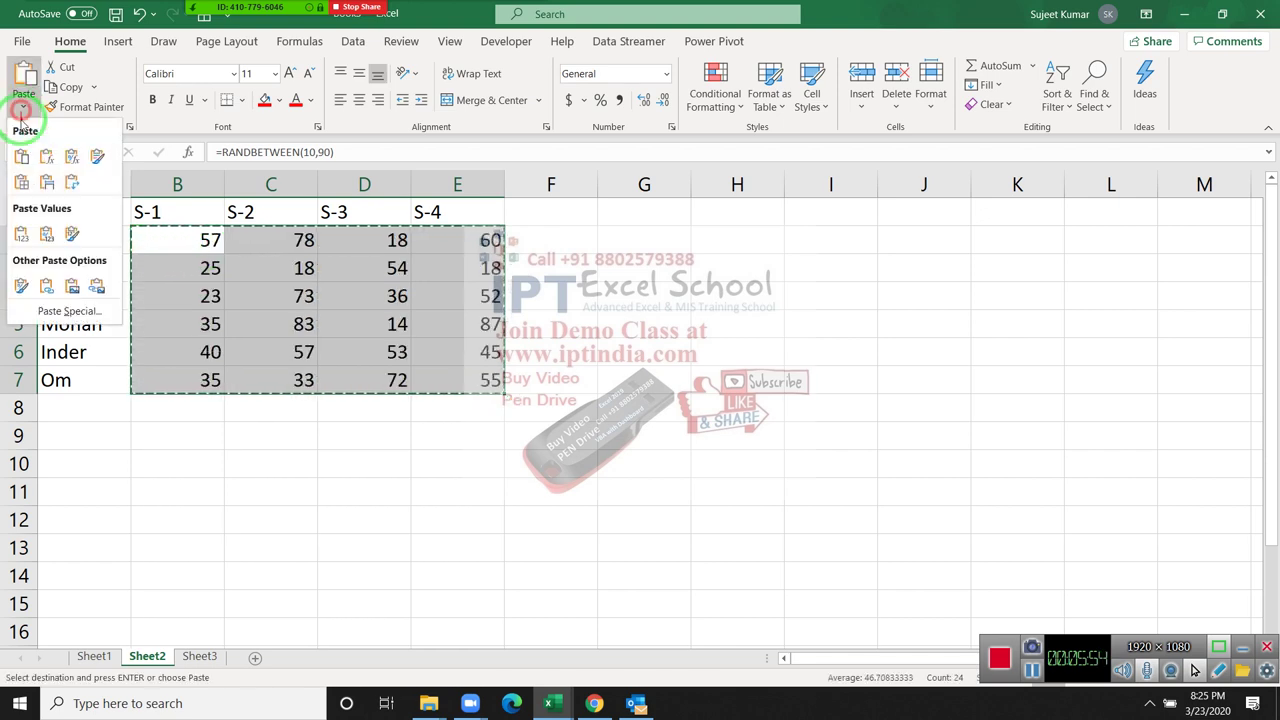
pyautogui.click(23, 235)
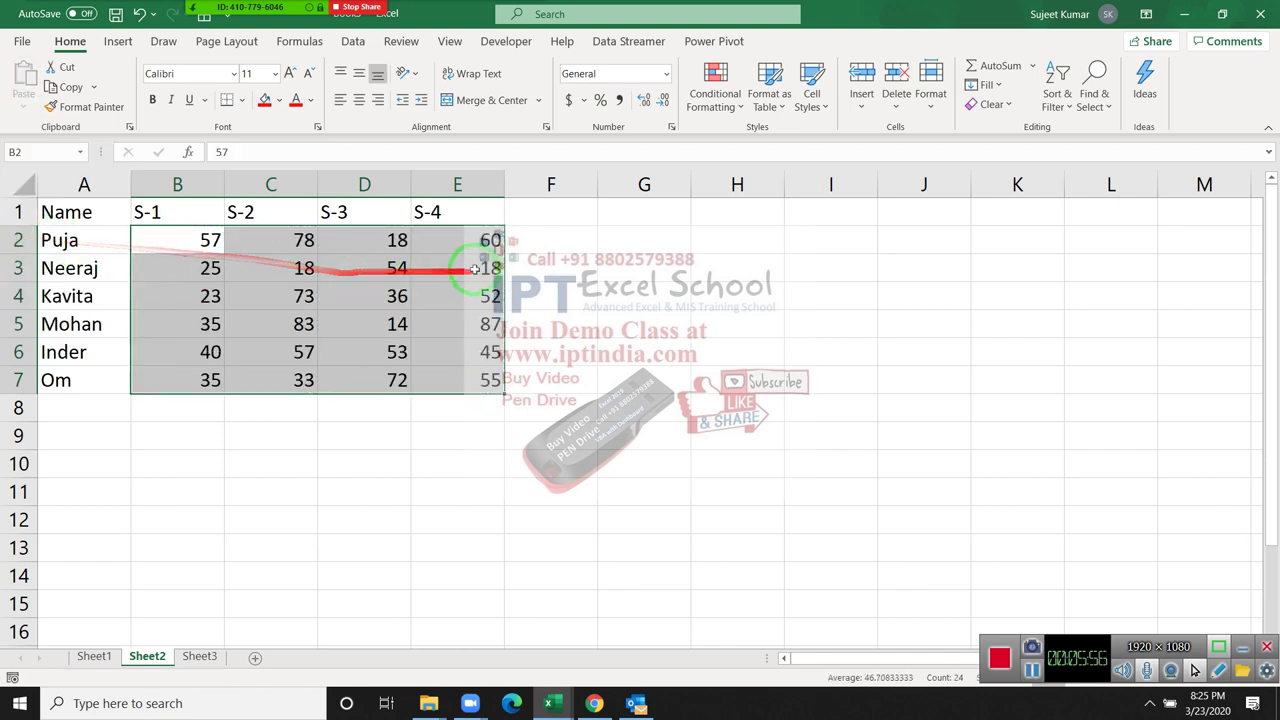
pyautogui.click(580, 214)
# - Enter 'Status' as the heading in cell F1
pyautogui.write('Sta')
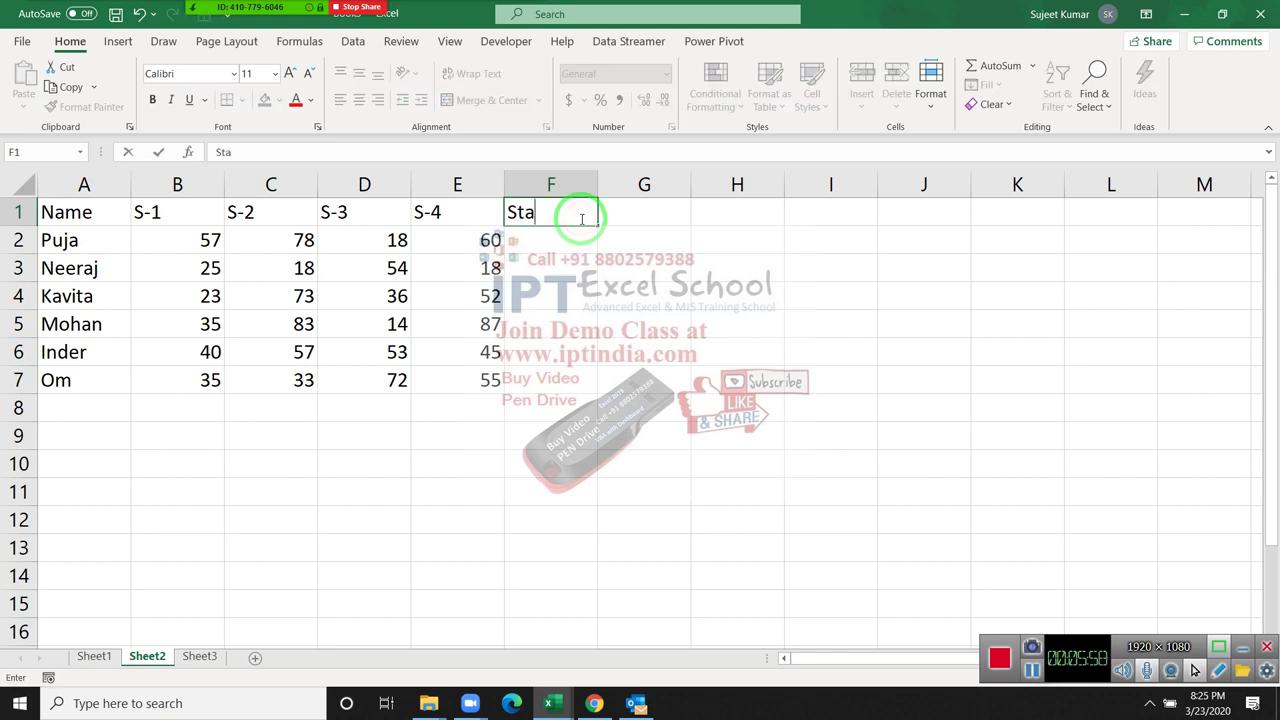
pyautogui.write('tus')
pyautogui.press('Return')
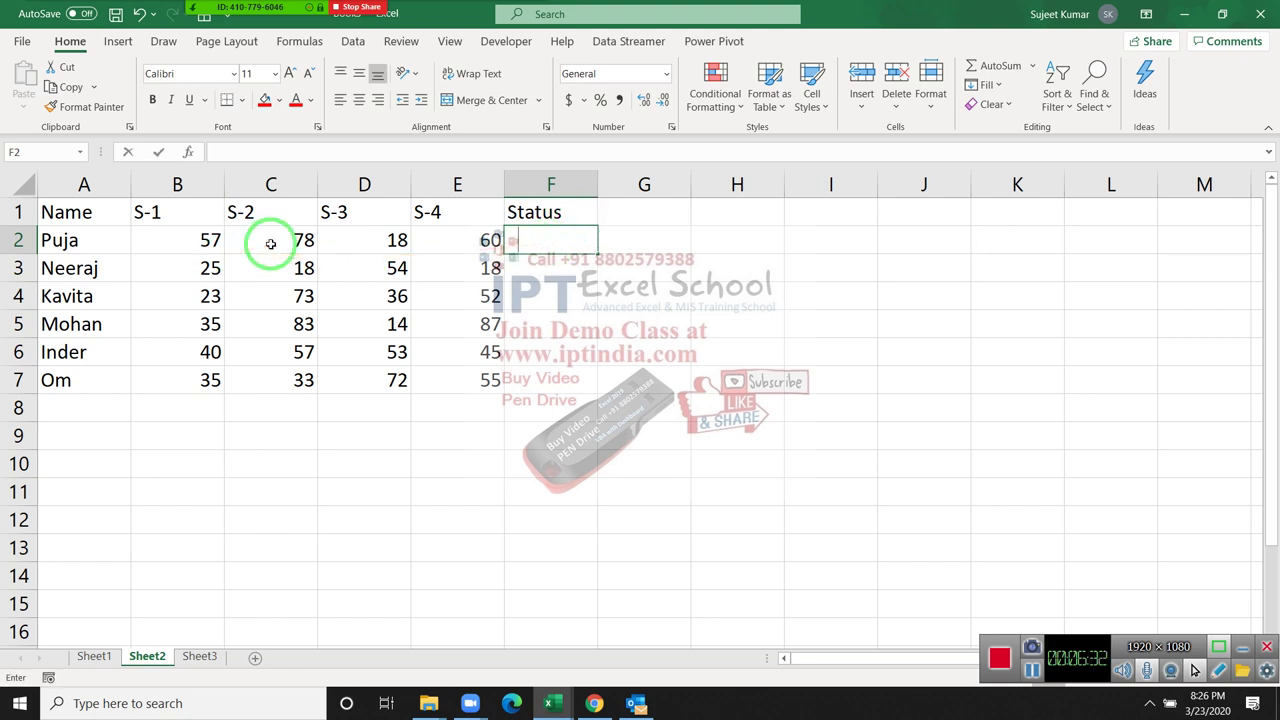
# - Enter =AND(B2>=30,C2>=30,D2>=30,E2>=30) in F2
pyautogui.write('=and')
pyautogui.press('Tab')
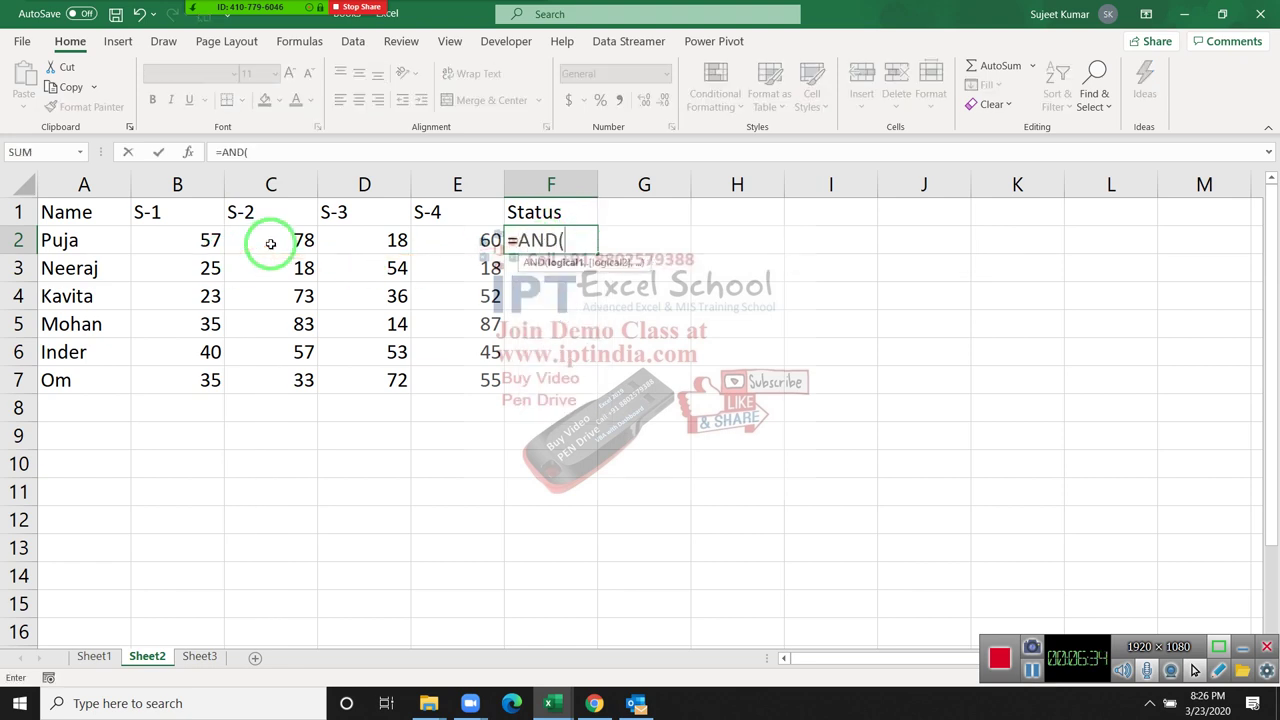
pyautogui.press('Left')
pyautogui.press('Left')
pyautogui.press('Left')
pyautogui.press('Left')
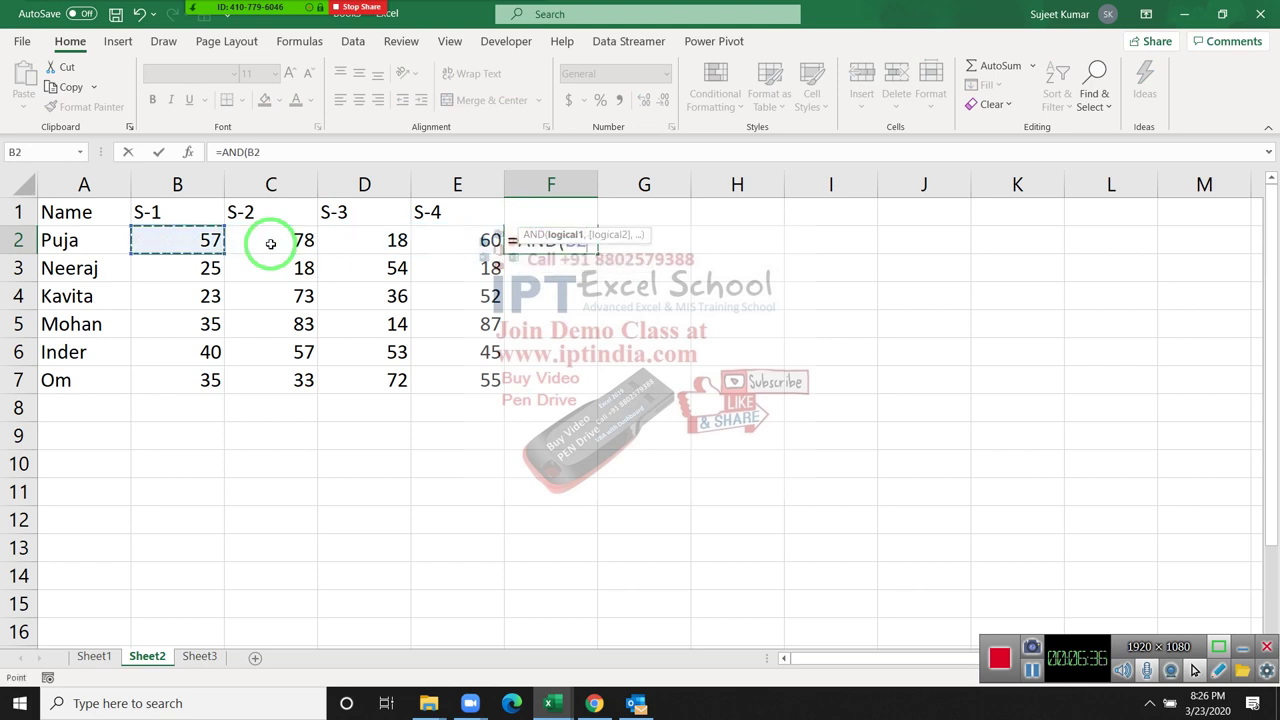
pyautogui.write('>=')
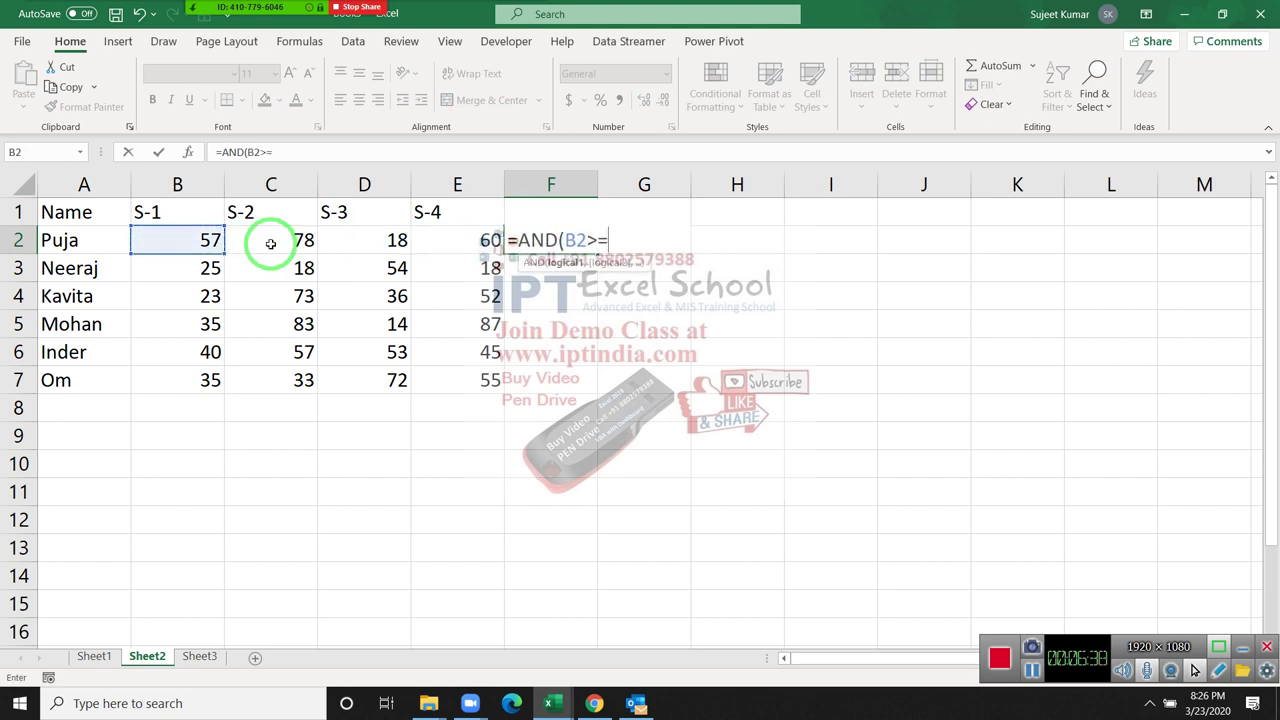
pyautogui.write('30,')
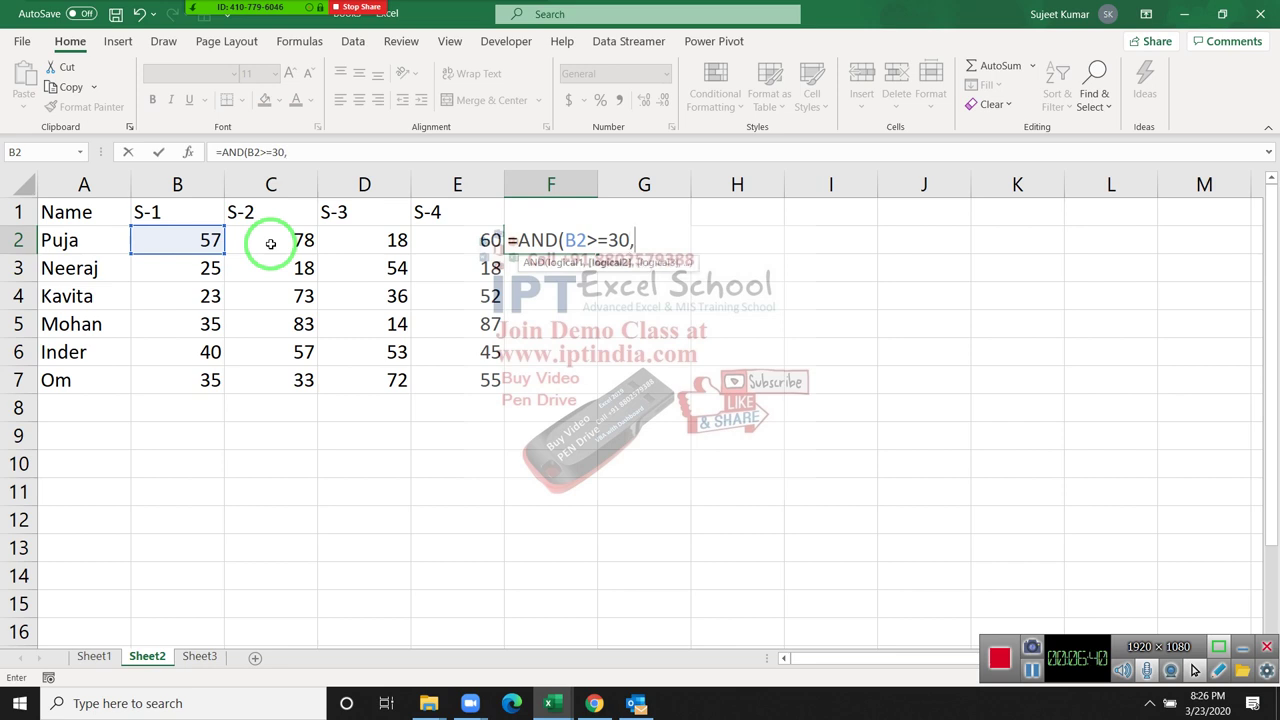
pyautogui.press('Left')
pyautogui.press('Left')
pyautogui.press('Left')
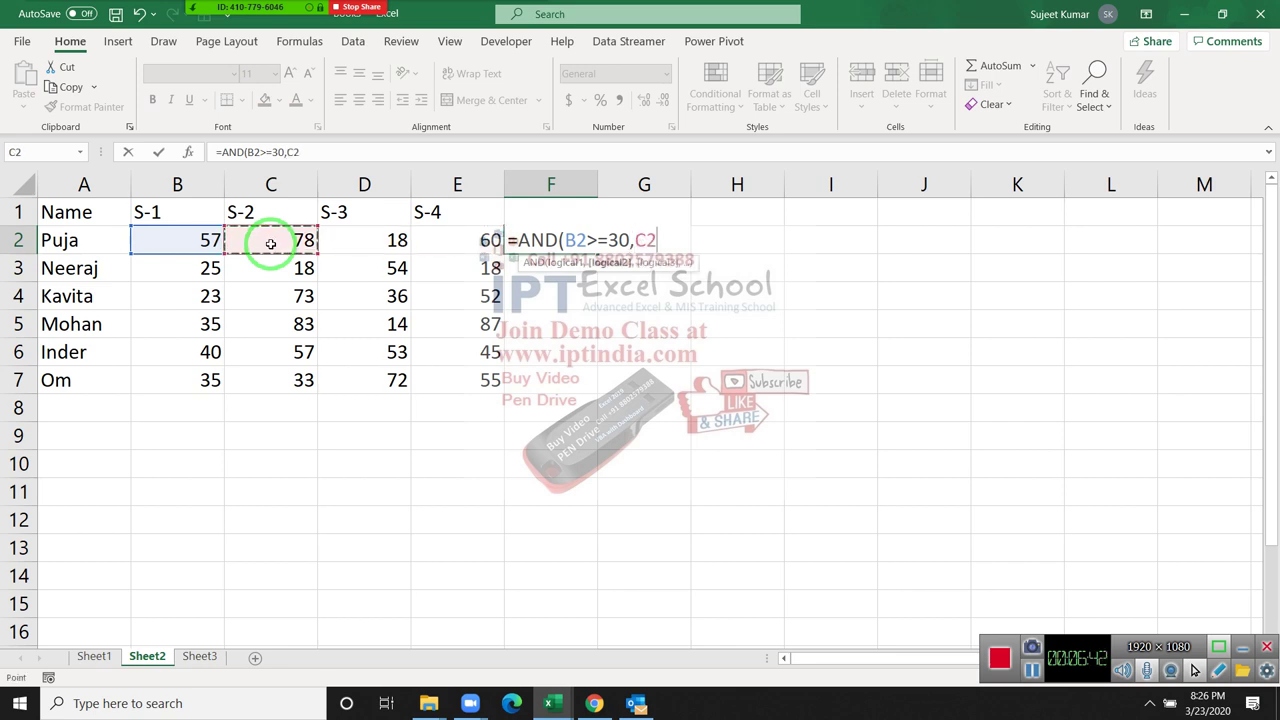
pyautogui.write('>=30')
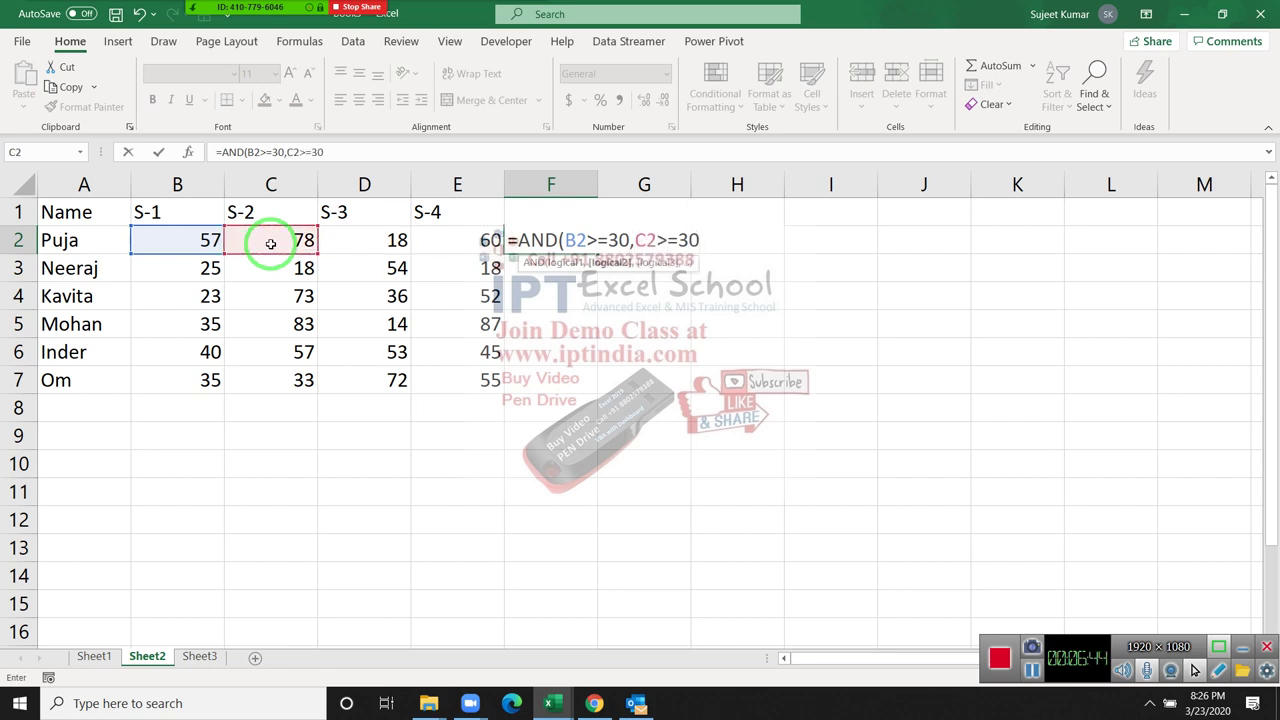
pyautogui.write(',')
pyautogui.press('Left')
pyautogui.press('Left')
pyautogui.write('>=')
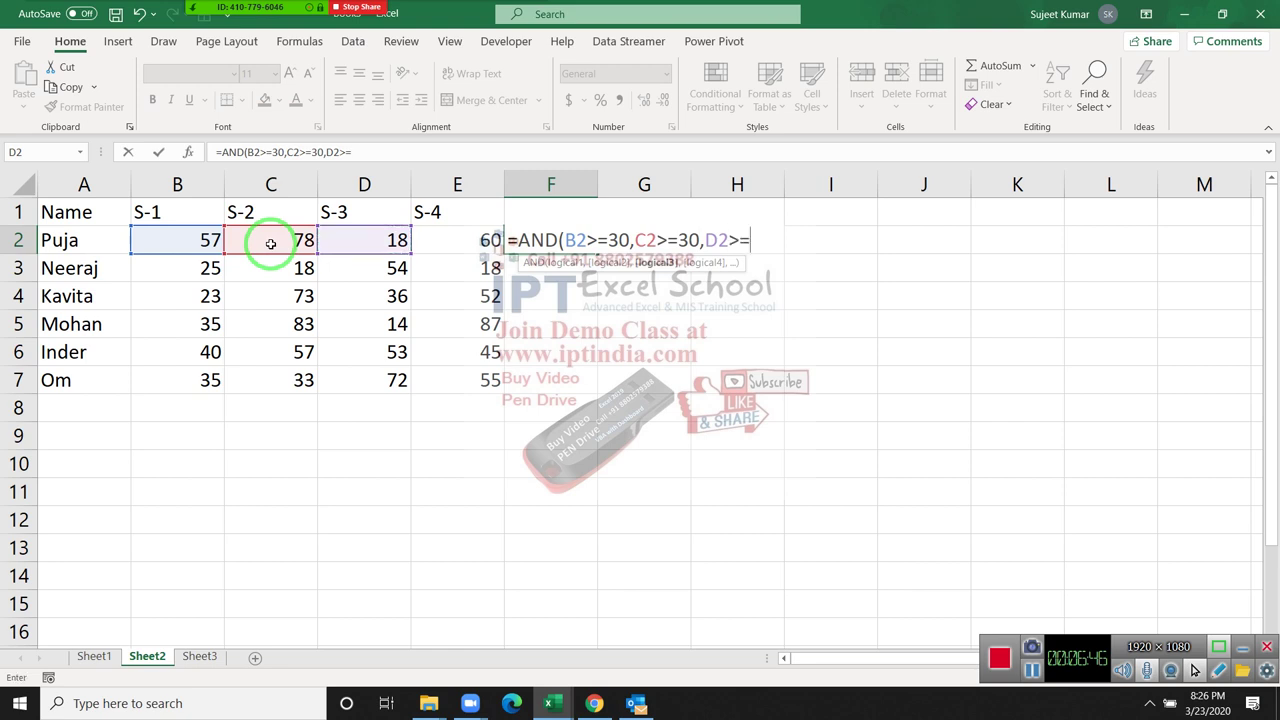
pyautogui.write('30,')
pyautogui.press('Left')
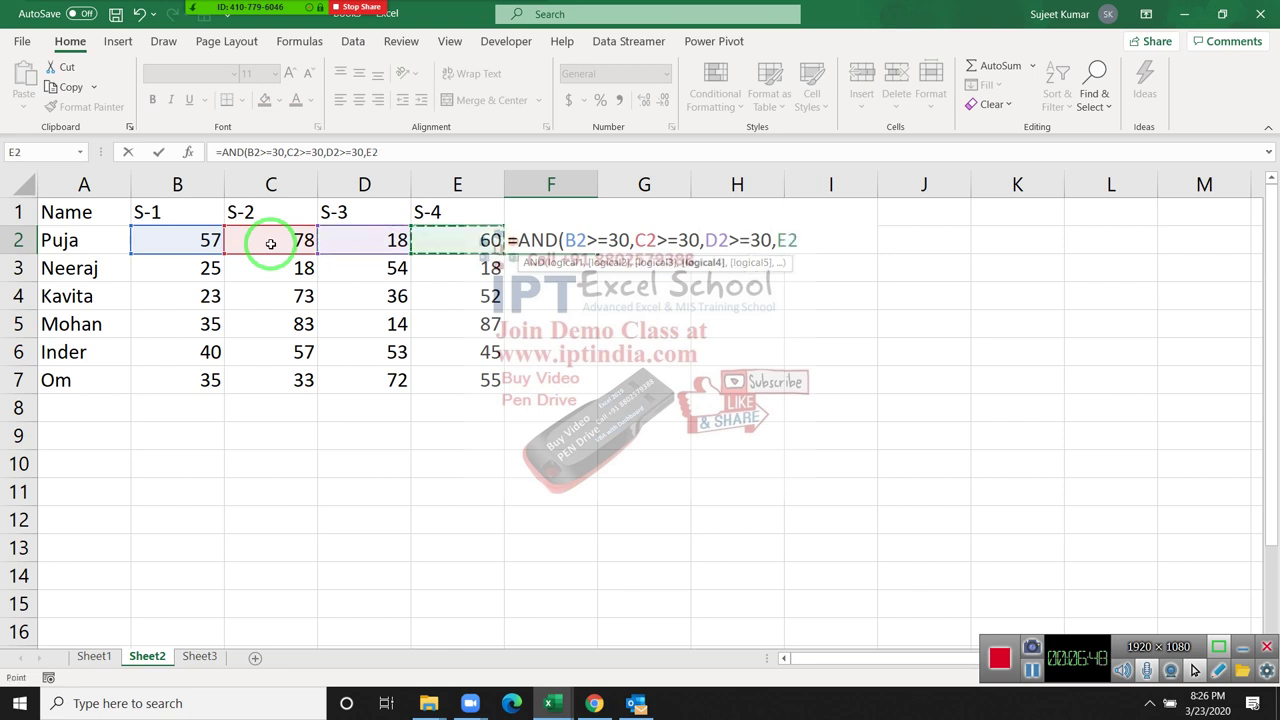
pyautogui.write('>=30')
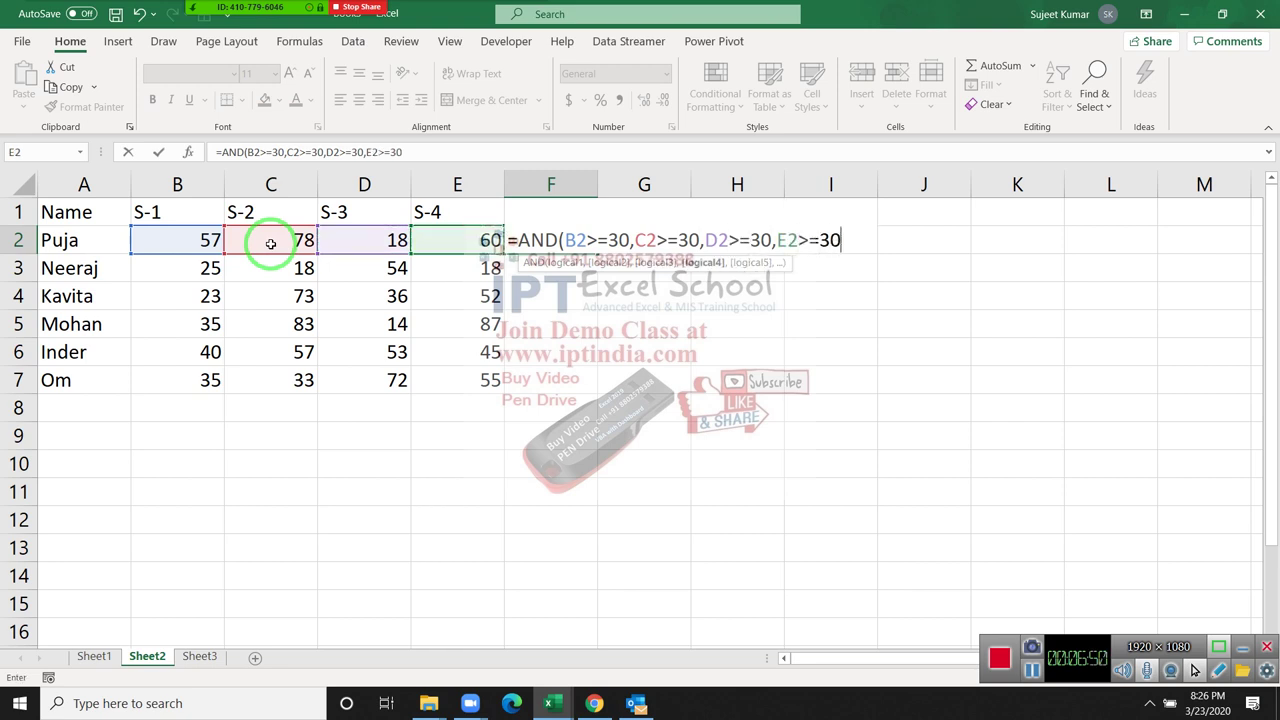
pyautogui.write(')')
pyautogui.hotkey('ctrl', 'Return')
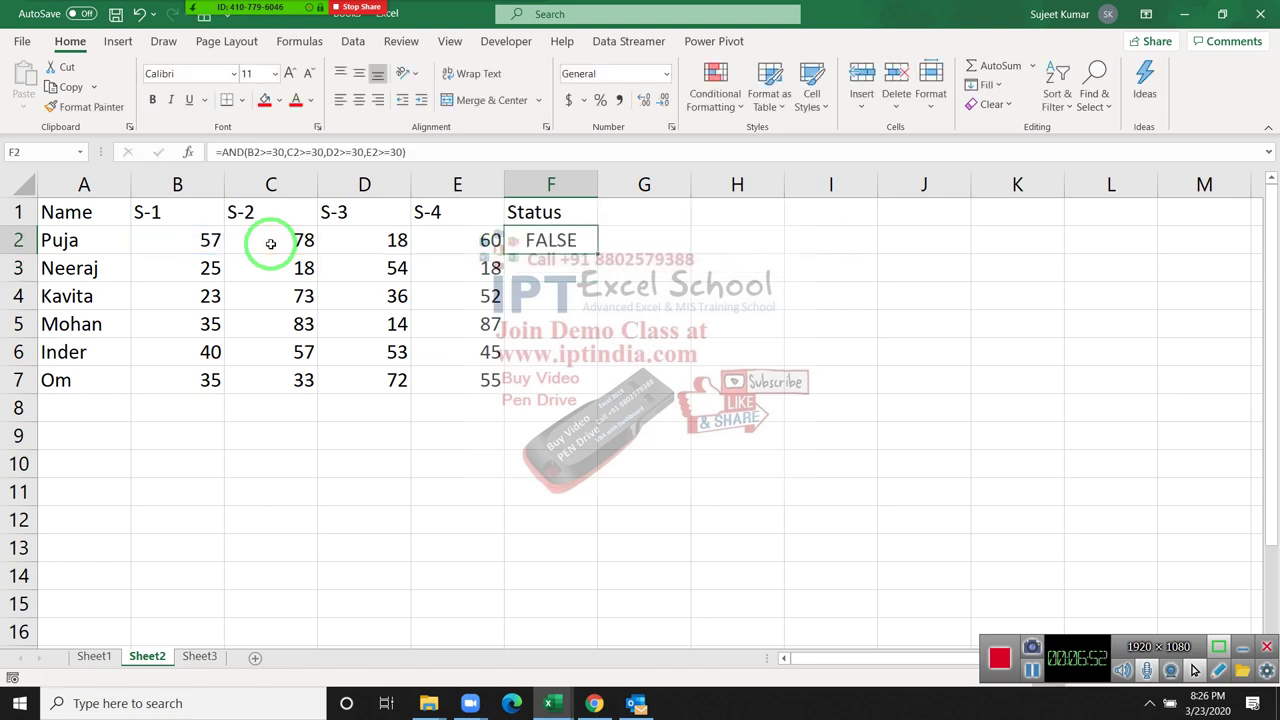
# - Fill the AND formula down to F7 and review F2 without changing it
pyautogui.doubleClick(600, 253)
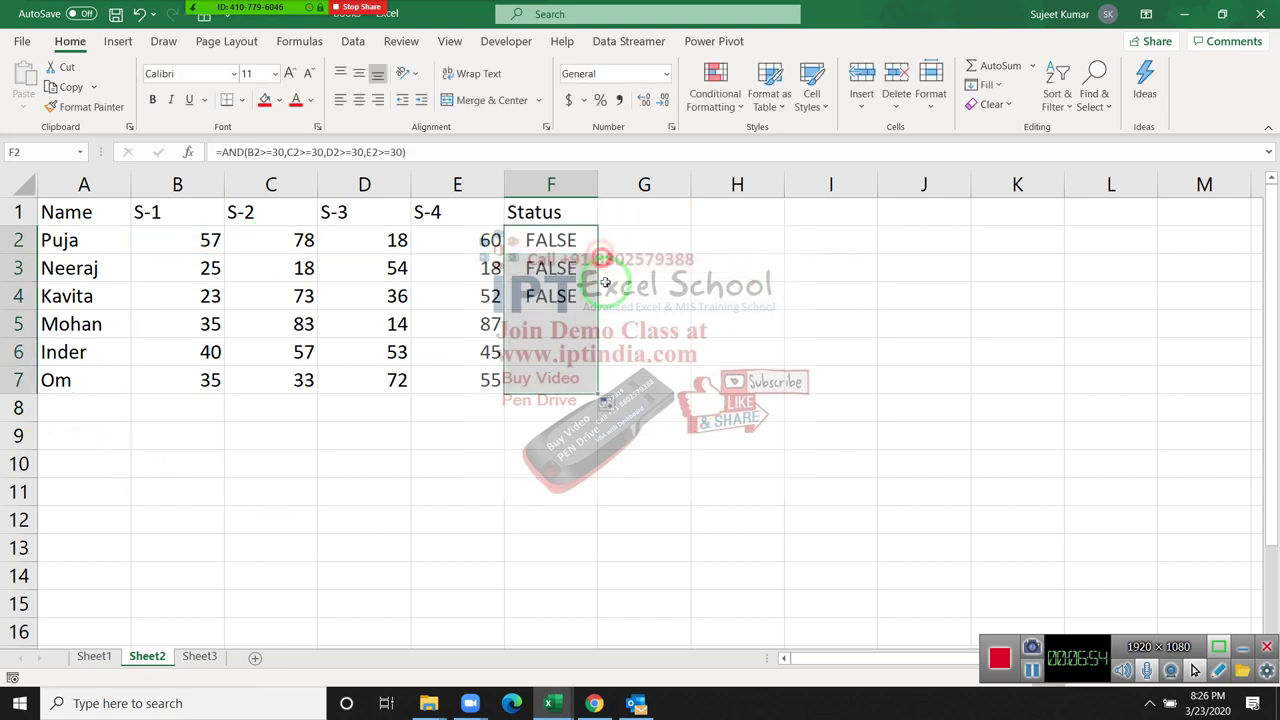
pyautogui.doubleClick(515, 256)
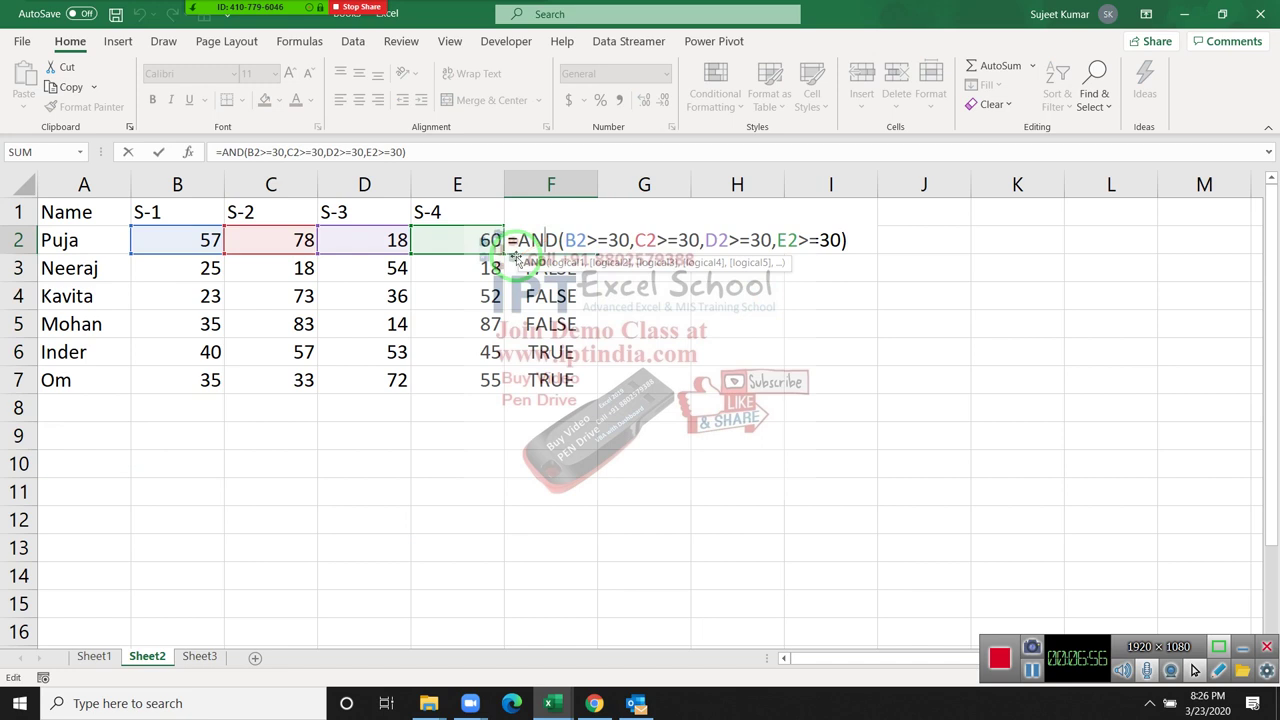
pyautogui.press('Escape')
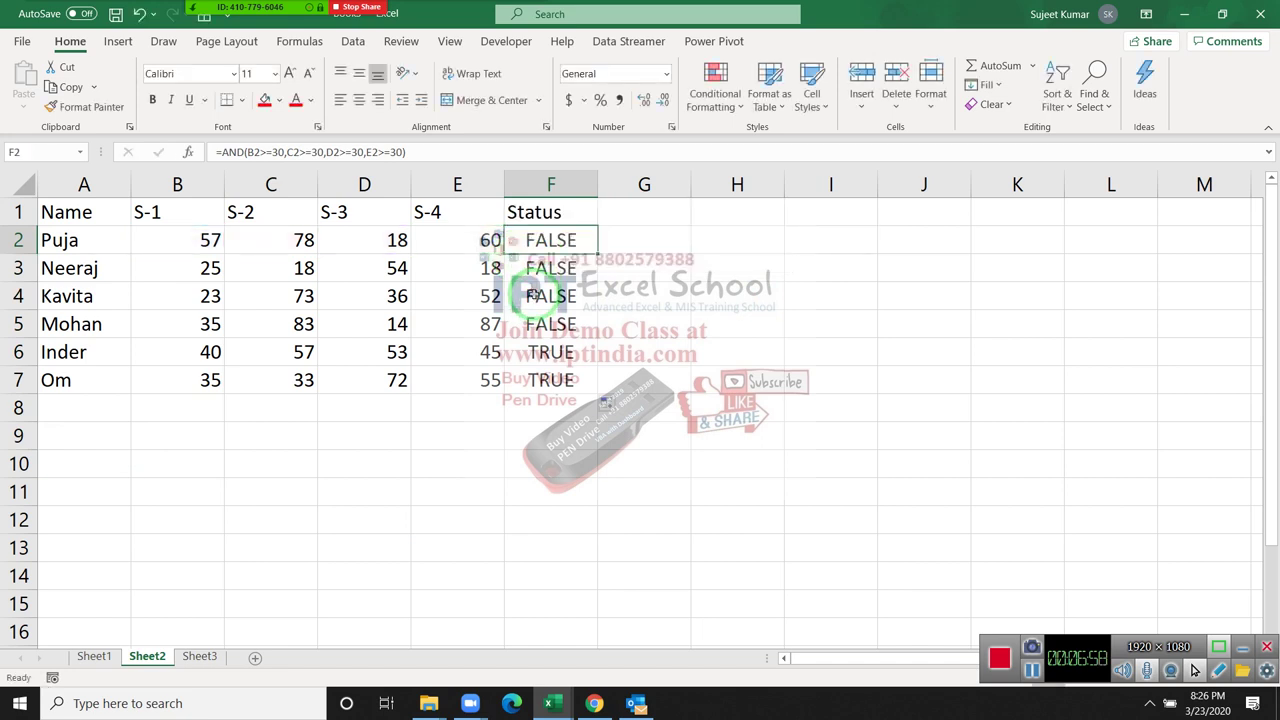
# - Change the S-3 mark in D2 to 81
pyautogui.click(385, 246)
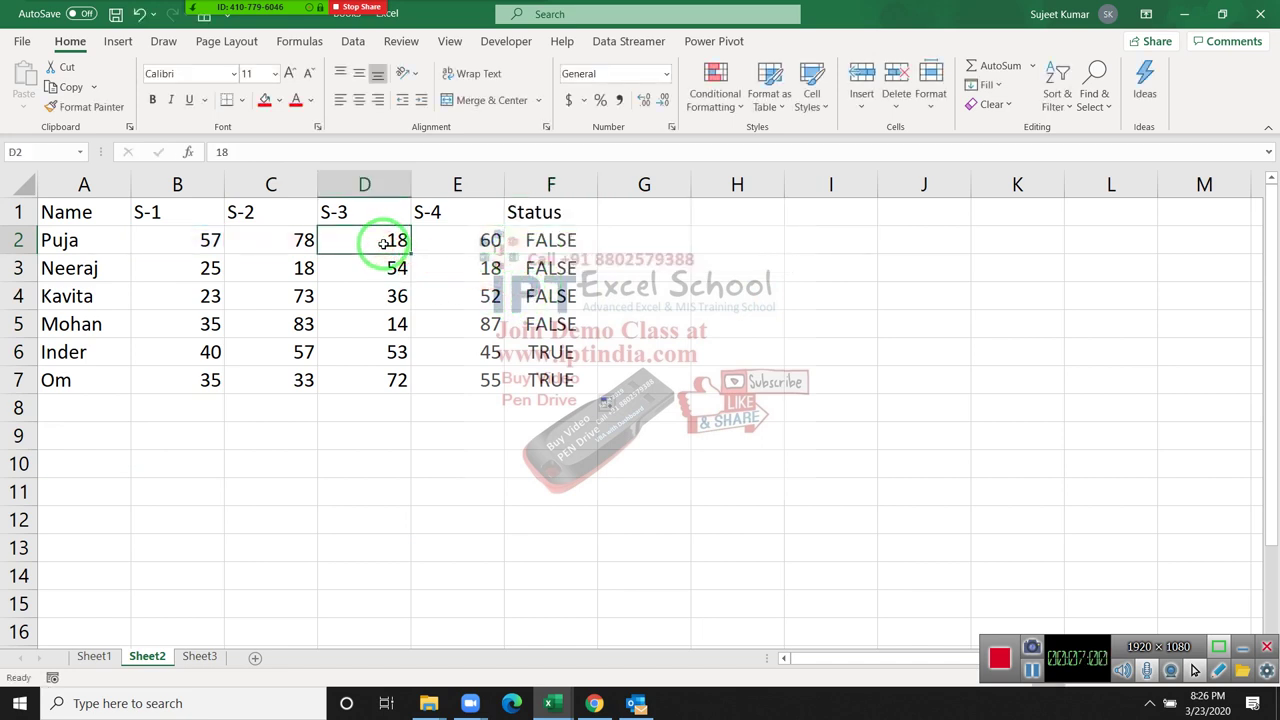
pyautogui.write('81')
pyautogui.press('Return')
# - Wrap F2 as =IF(AND(...),"Pass","Fail") and fill it down to F7
pyautogui.press('Up')
pyautogui.press('Right')
pyautogui.press('Right')
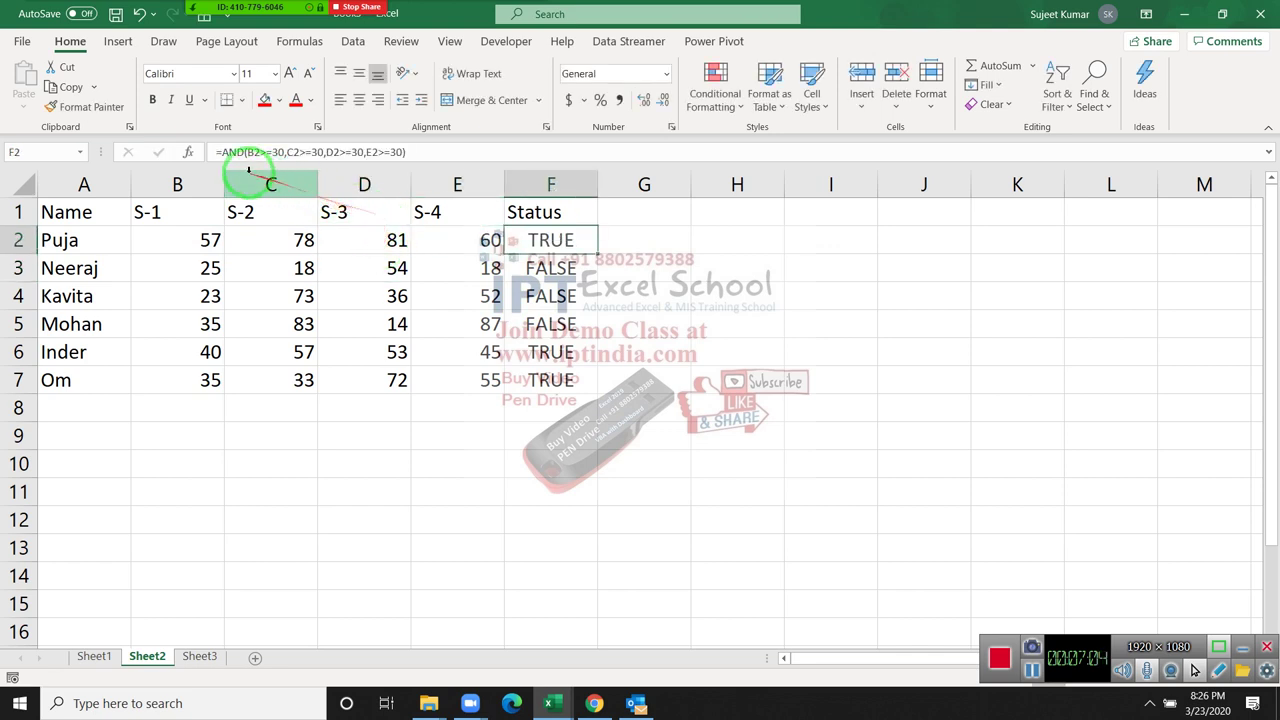
pyautogui.click(221, 152)
pyautogui.write('if')
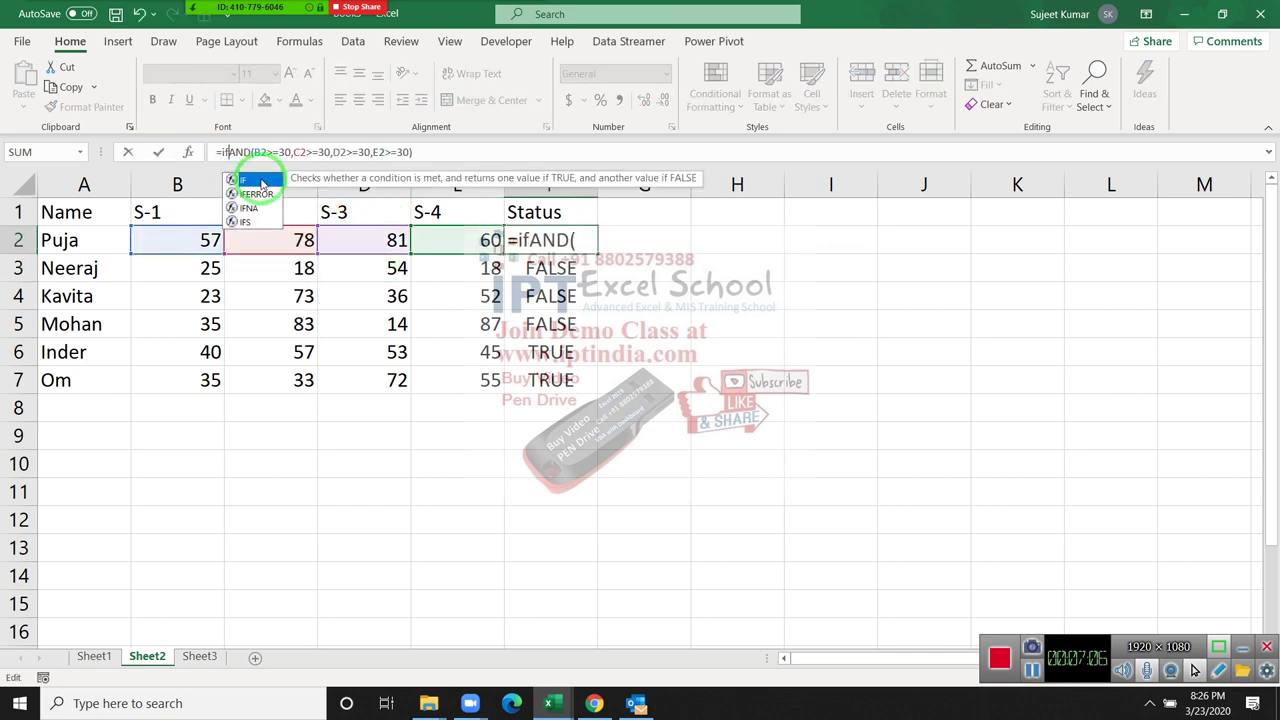
pyautogui.doubleClick(262, 183)
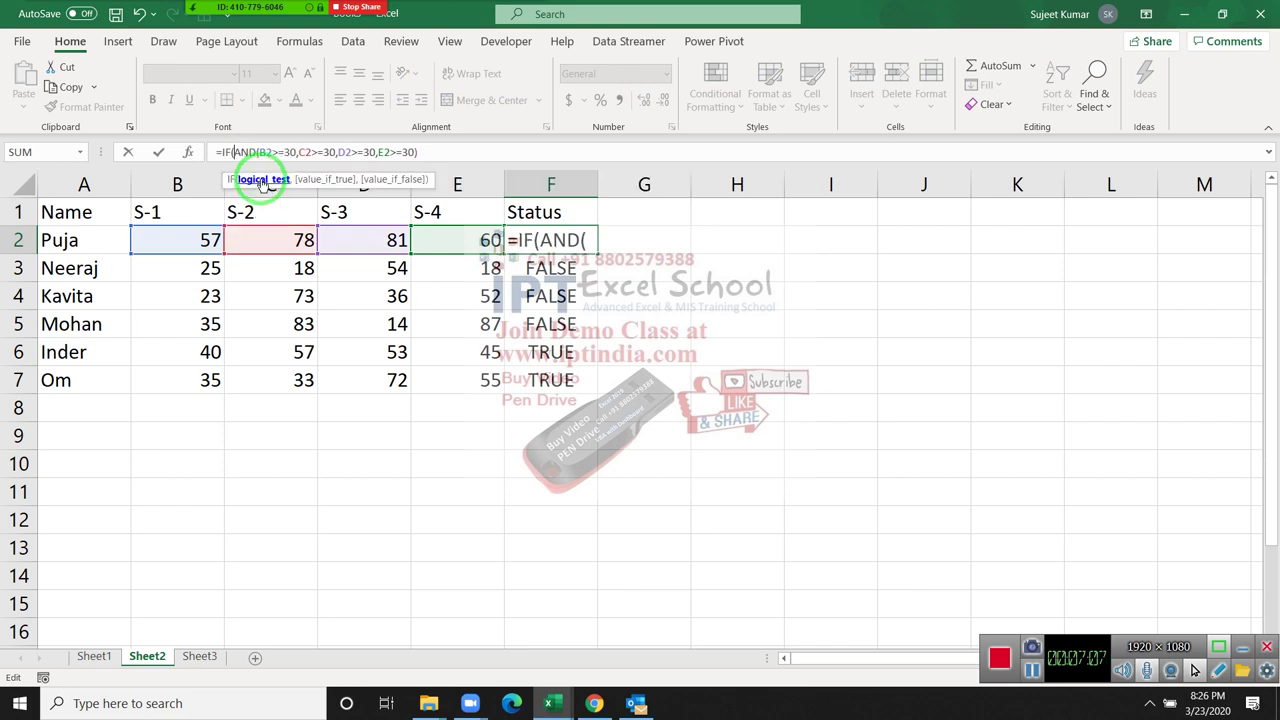
pyautogui.click(427, 155)
pyautogui.write('),')
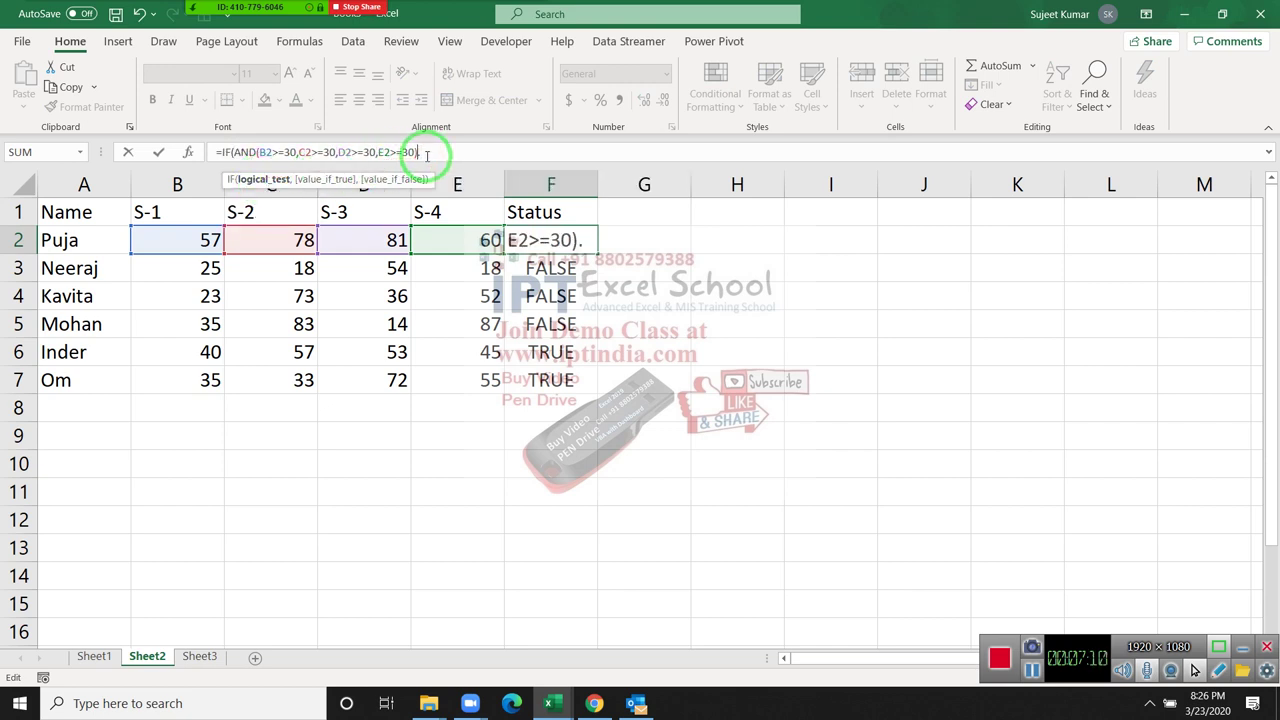
pyautogui.write(',"Pa')
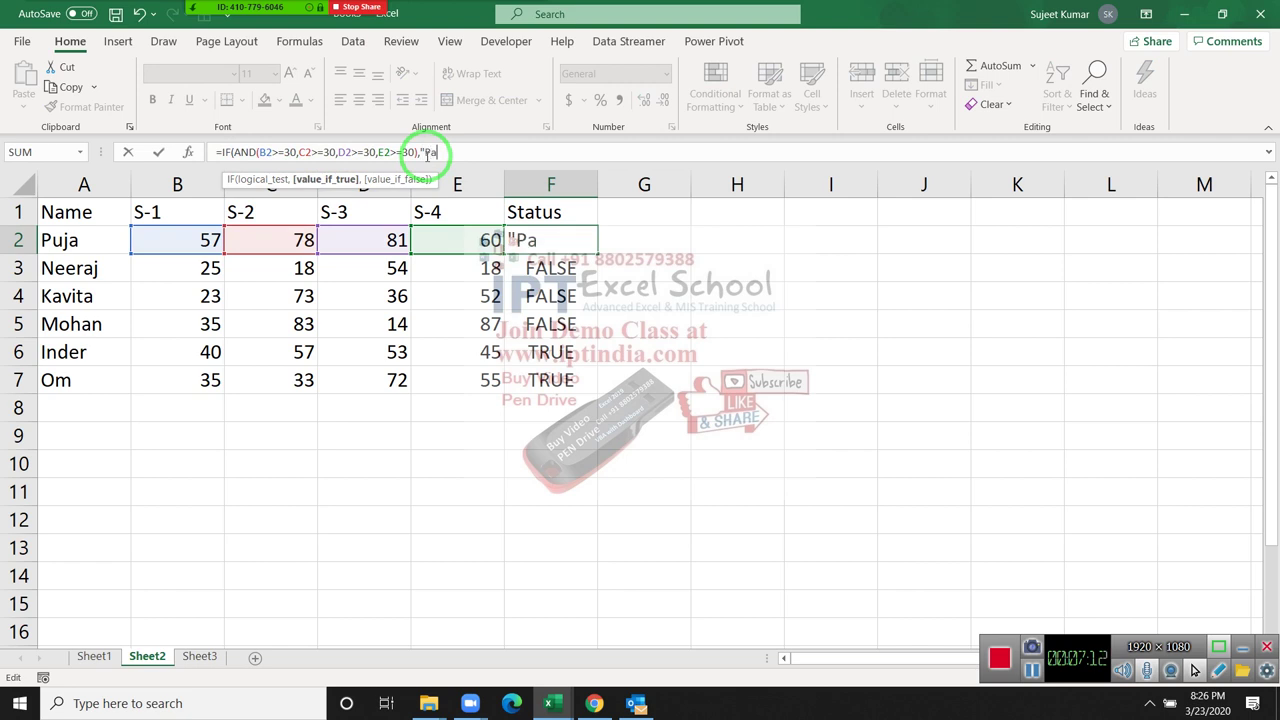
pyautogui.write('ss')
pyautogui.write(',"F')
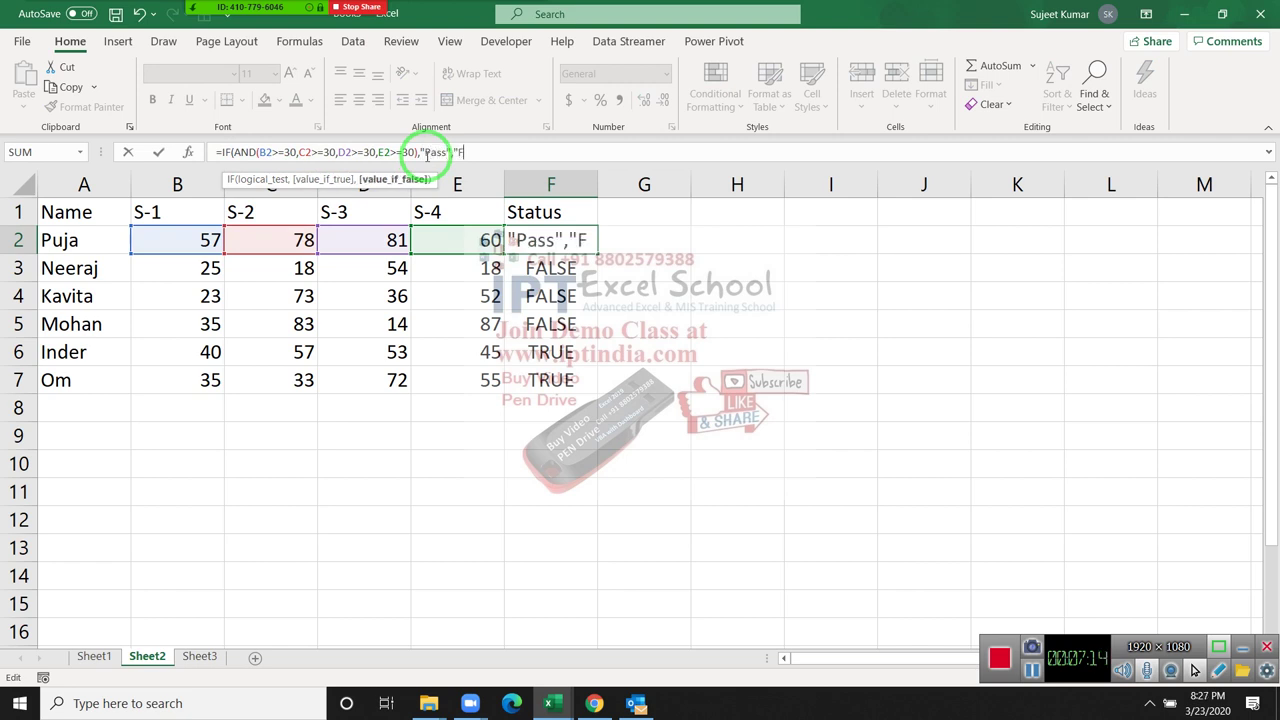
pyautogui.write('ail"_')
pyautogui.press('Return')
pyautogui.press('Return')
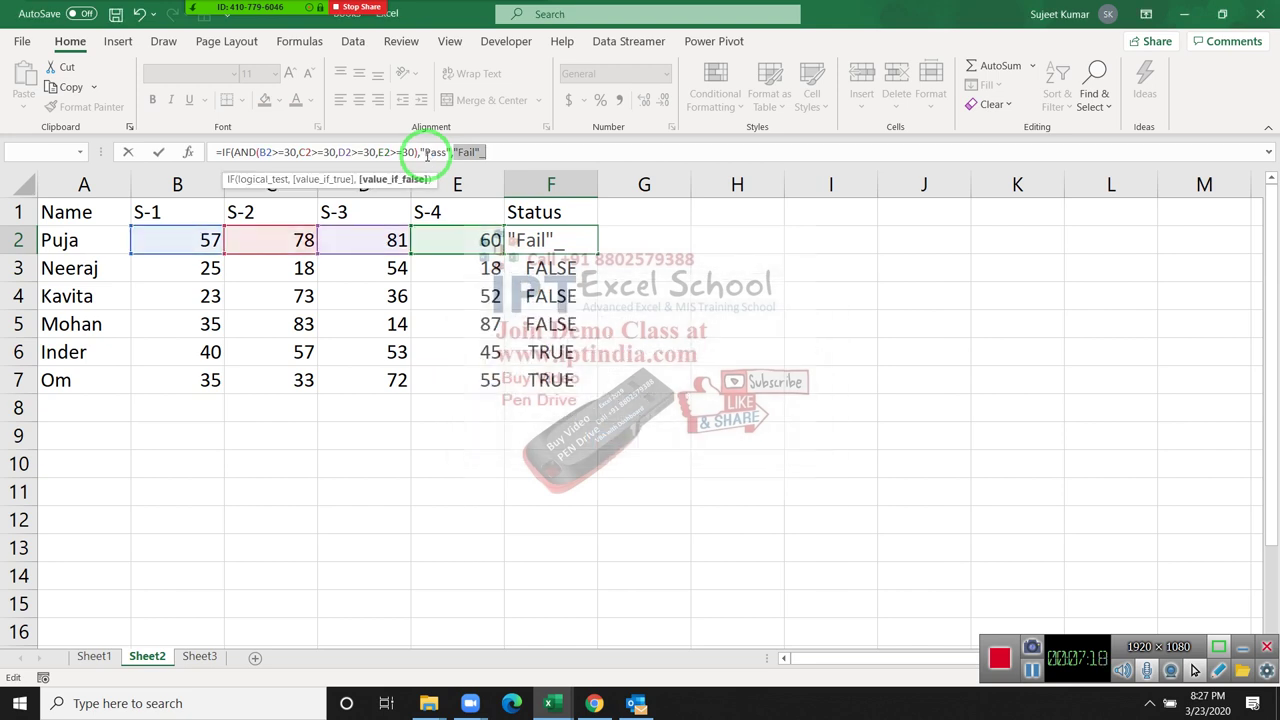
pyautogui.press('End')
pyautogui.write(')')
pyautogui.press('Return')
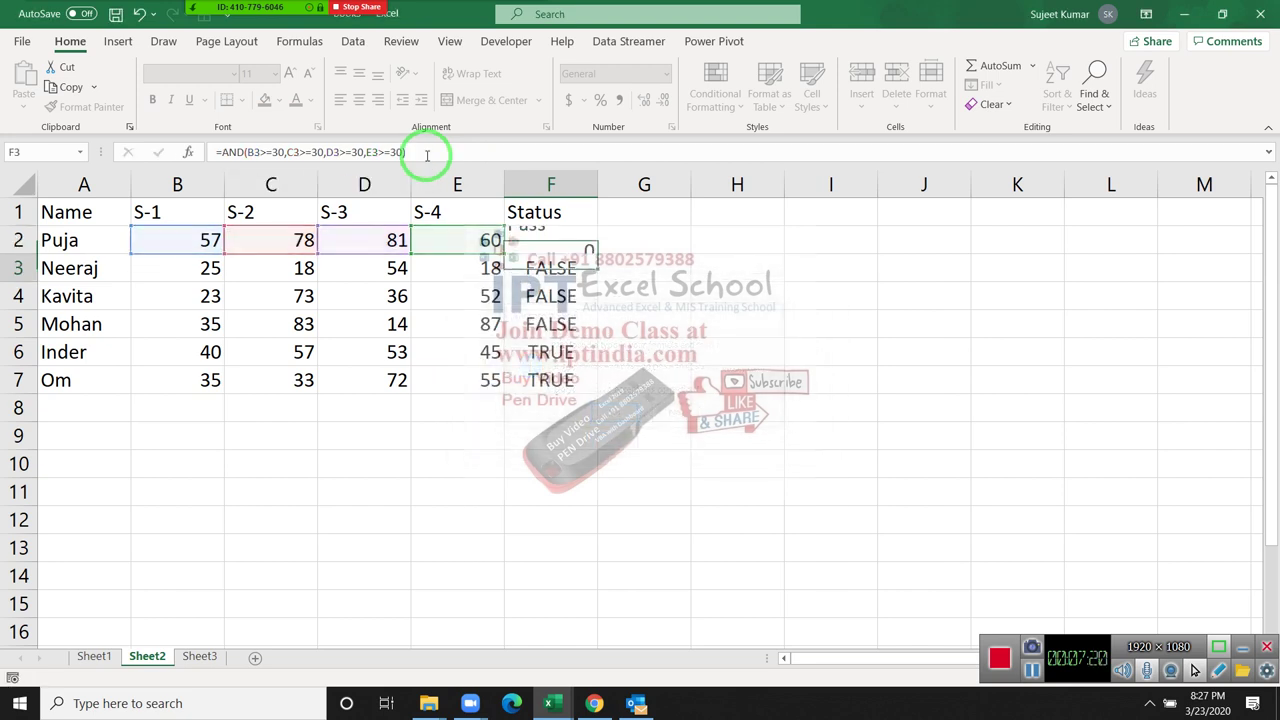
pyautogui.press('Up')
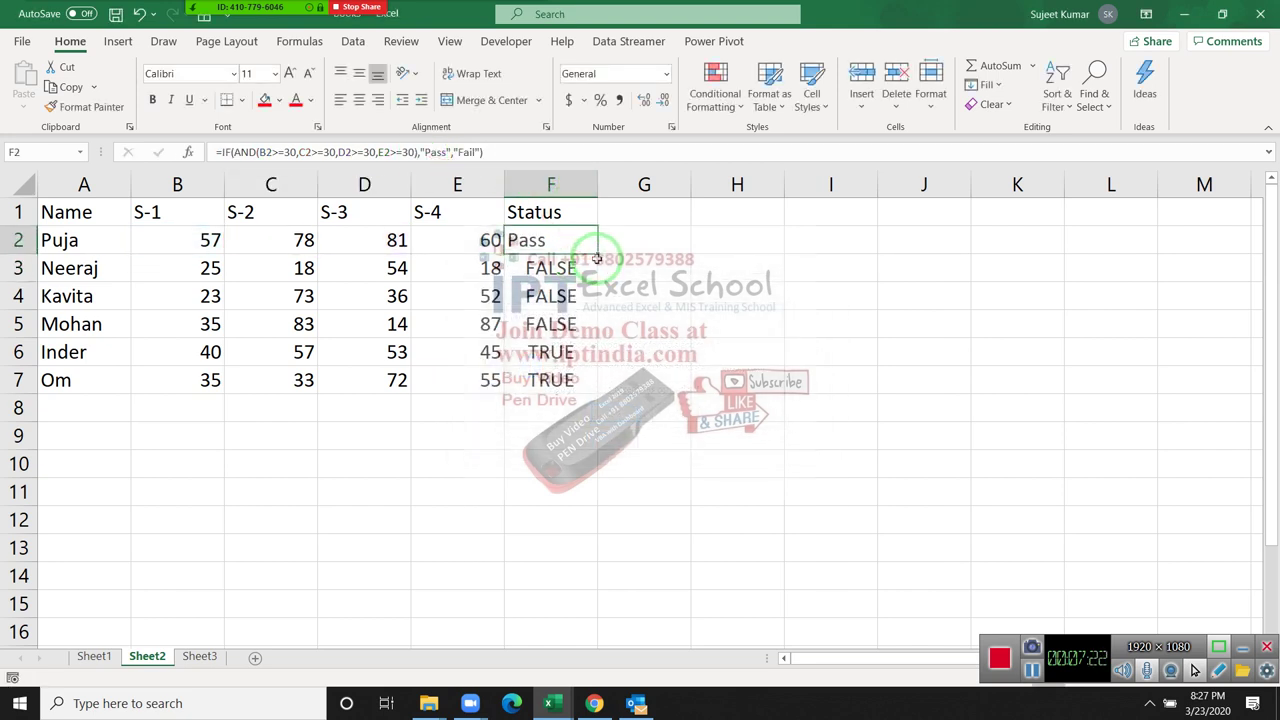
pyautogui.doubleClick(597, 259)
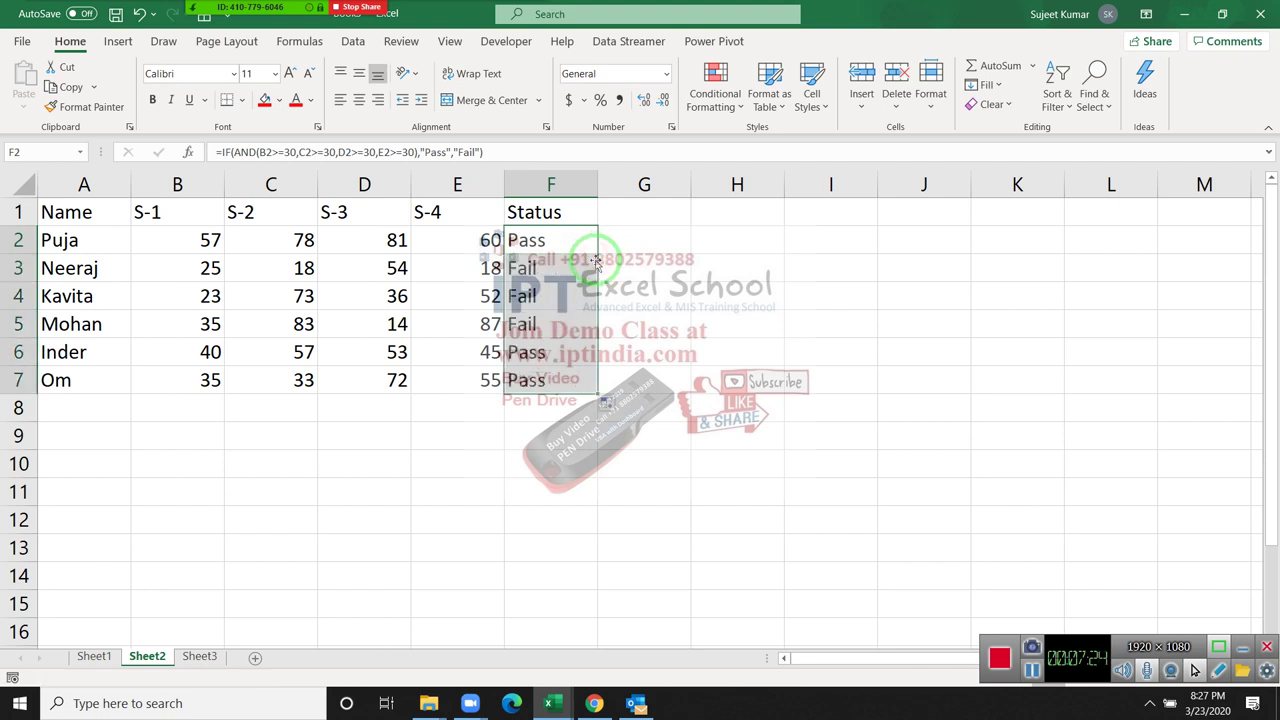
pyautogui.click(612, 240)
# - Enter =COUNTIF(B2:E2,">=30") in G2
pyautogui.write('=')
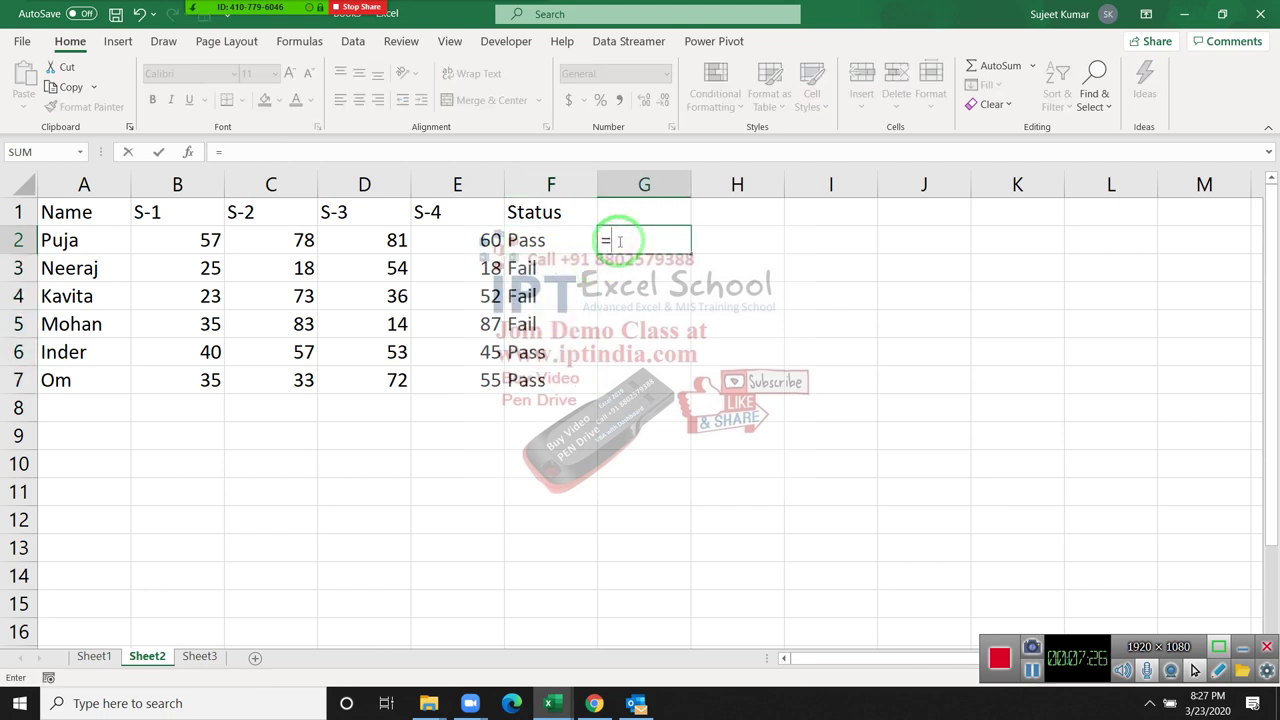
pyautogui.write('cou')
pyautogui.press('Down')
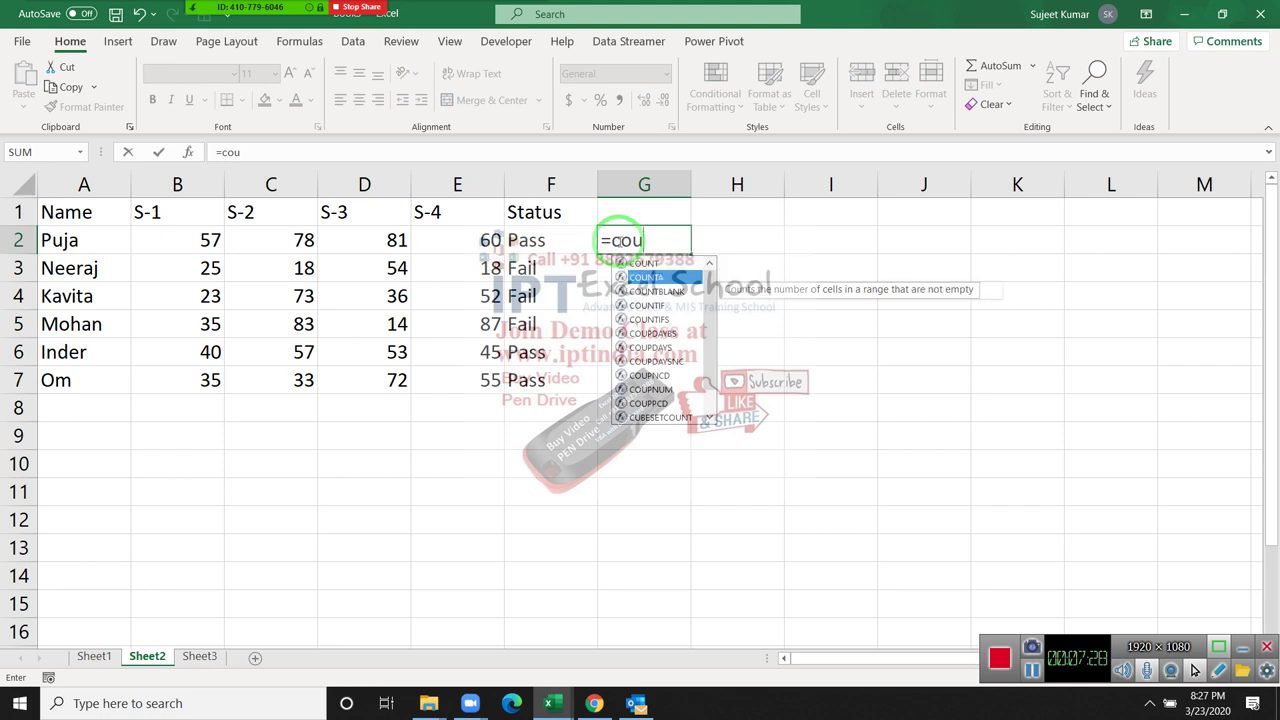
pyautogui.press('Down')
pyautogui.press('Down')
pyautogui.press('Tab')
pyautogui.press('Left')
pyautogui.moveTo(470, 240); pyautogui.dragTo(130, 252)
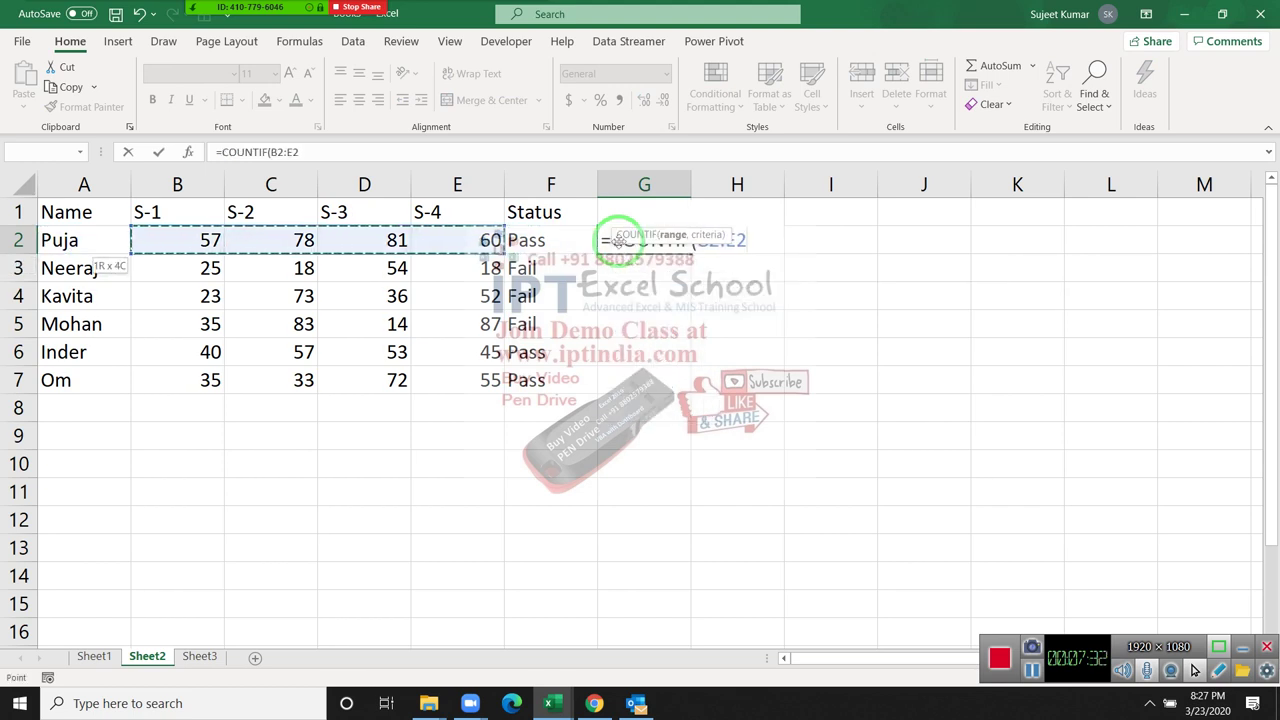
pyautogui.write(',"')
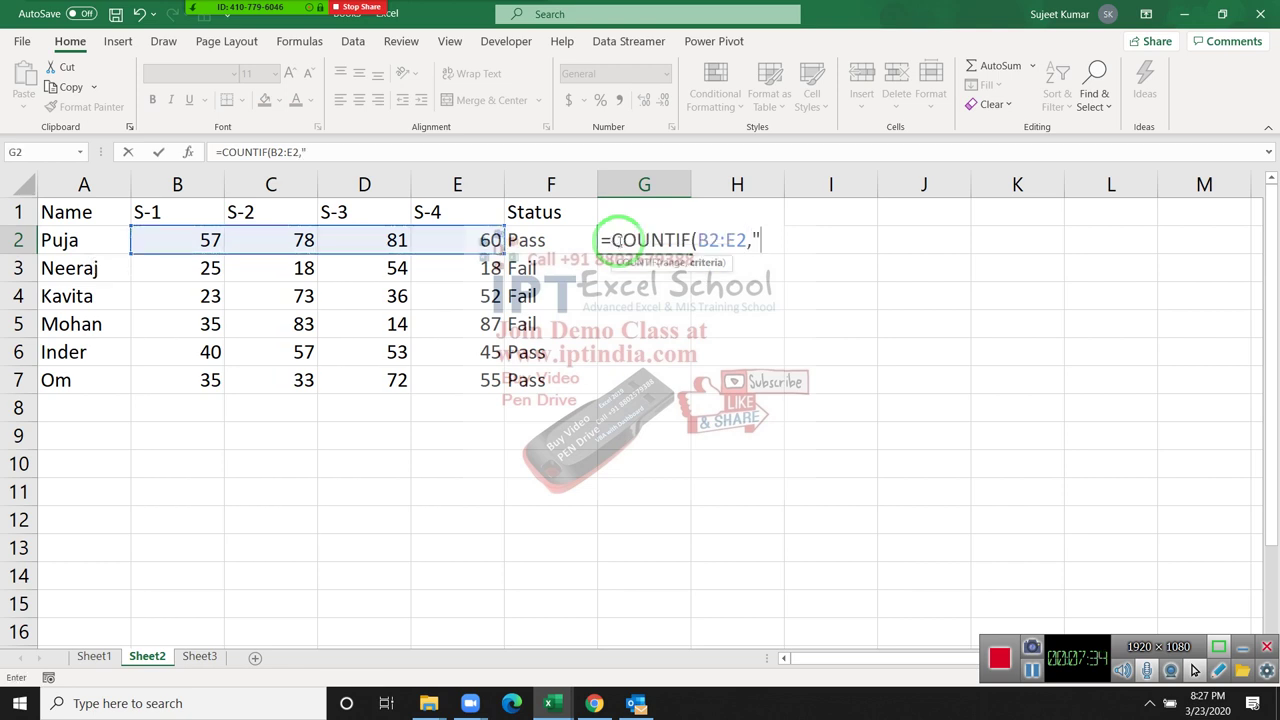
pyautogui.write('>=')
pyautogui.write('30")')
pyautogui.press('Return')
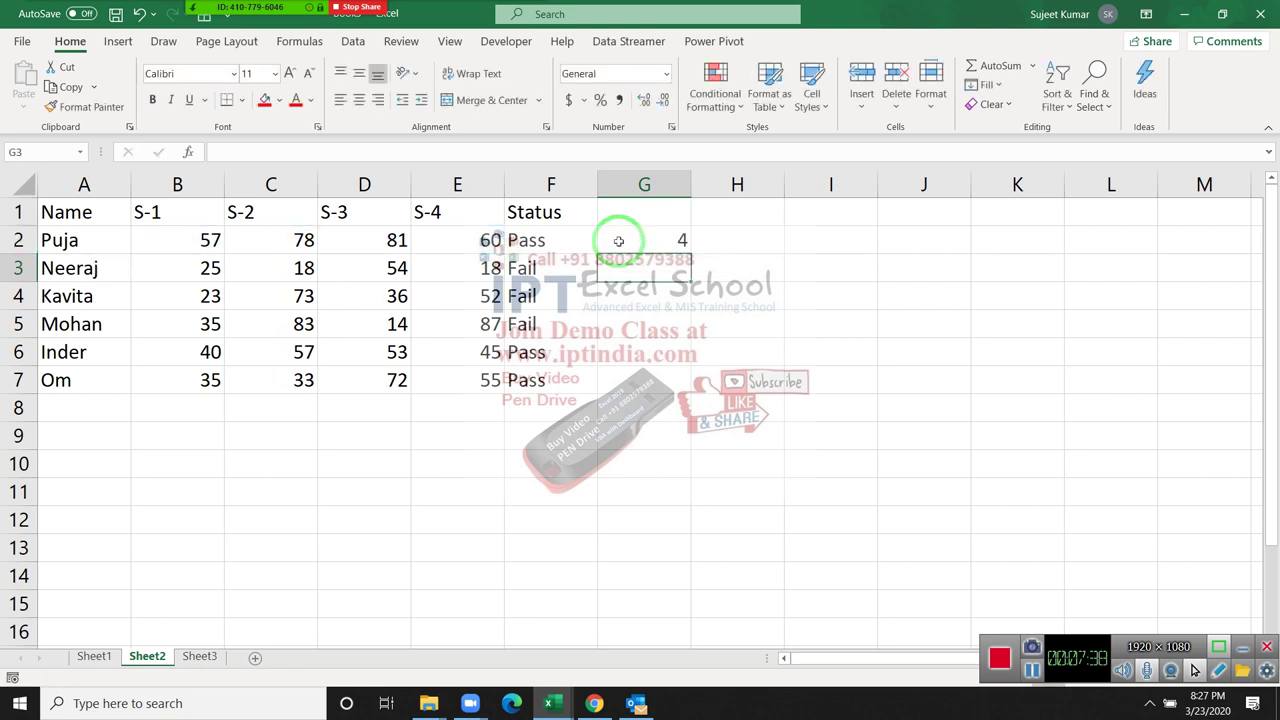
# - Turn G2 into =IF(COUNTIF(B2:E2,">=30")=4,"Pass","Fail") and fill it down to G7
pyautogui.click(618, 241)
pyautogui.click(224, 151)
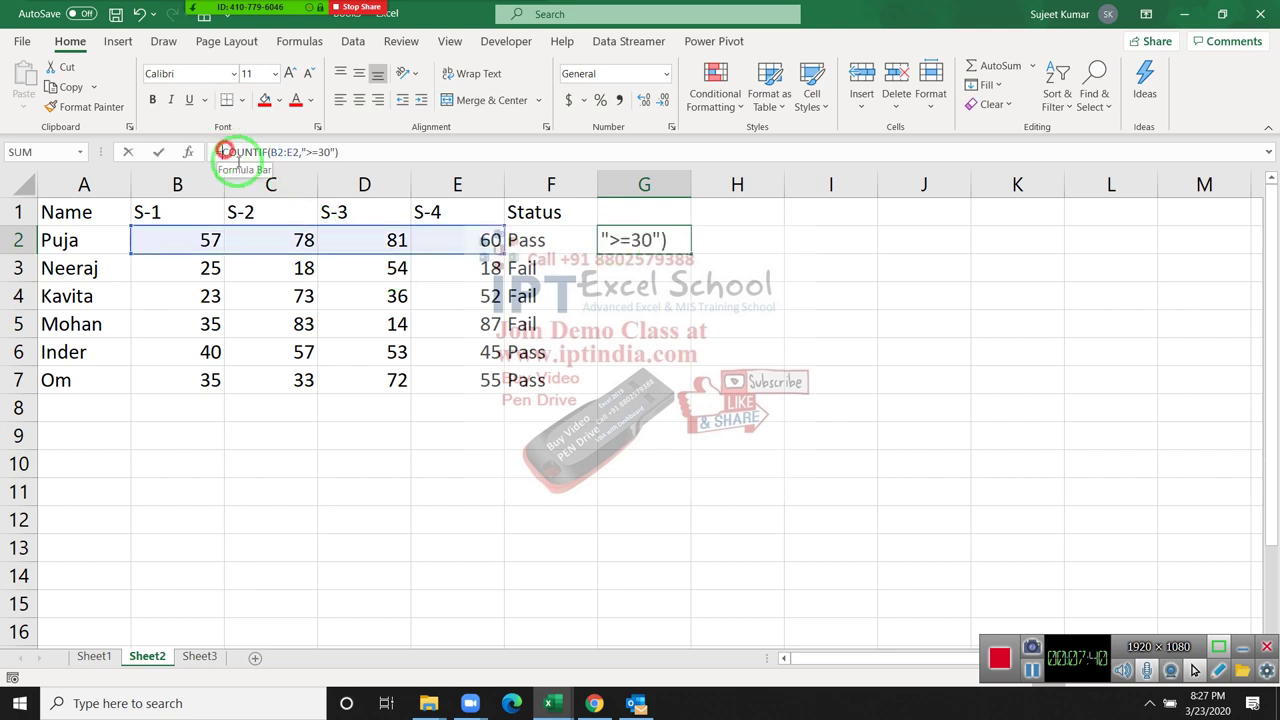
pyautogui.write('IF(')
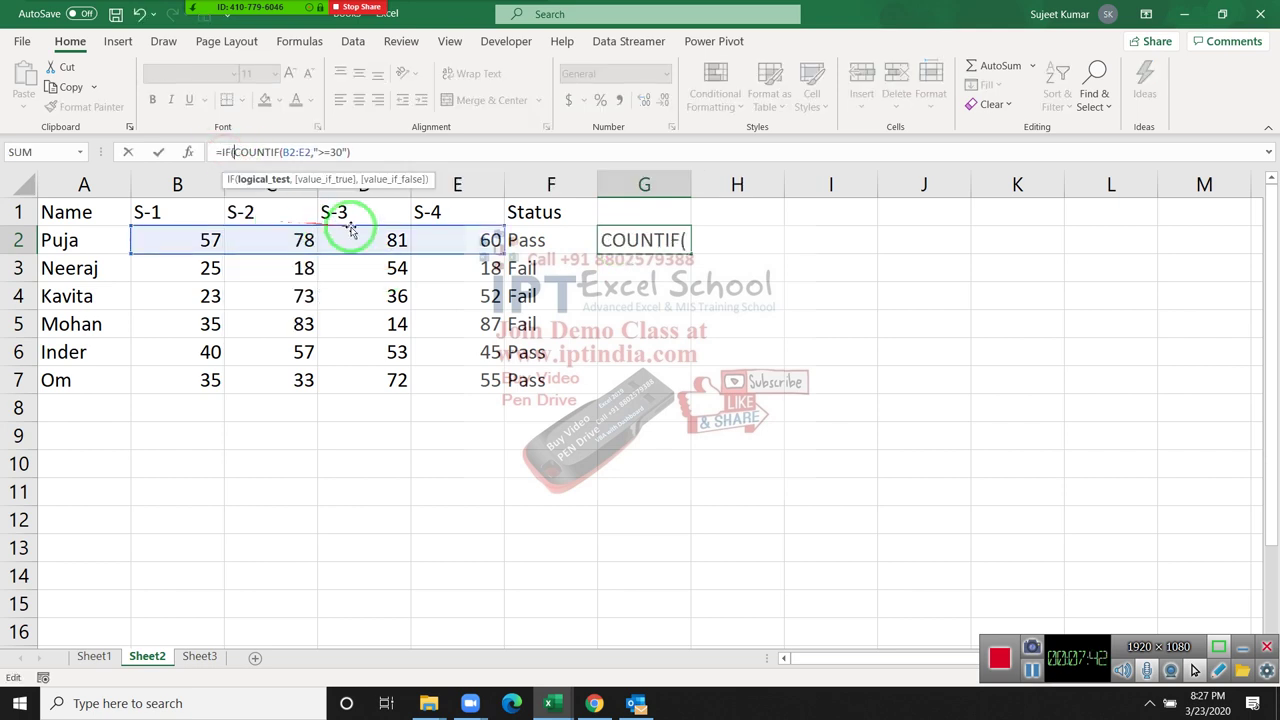
pyautogui.click(366, 152)
pyautogui.write('=')
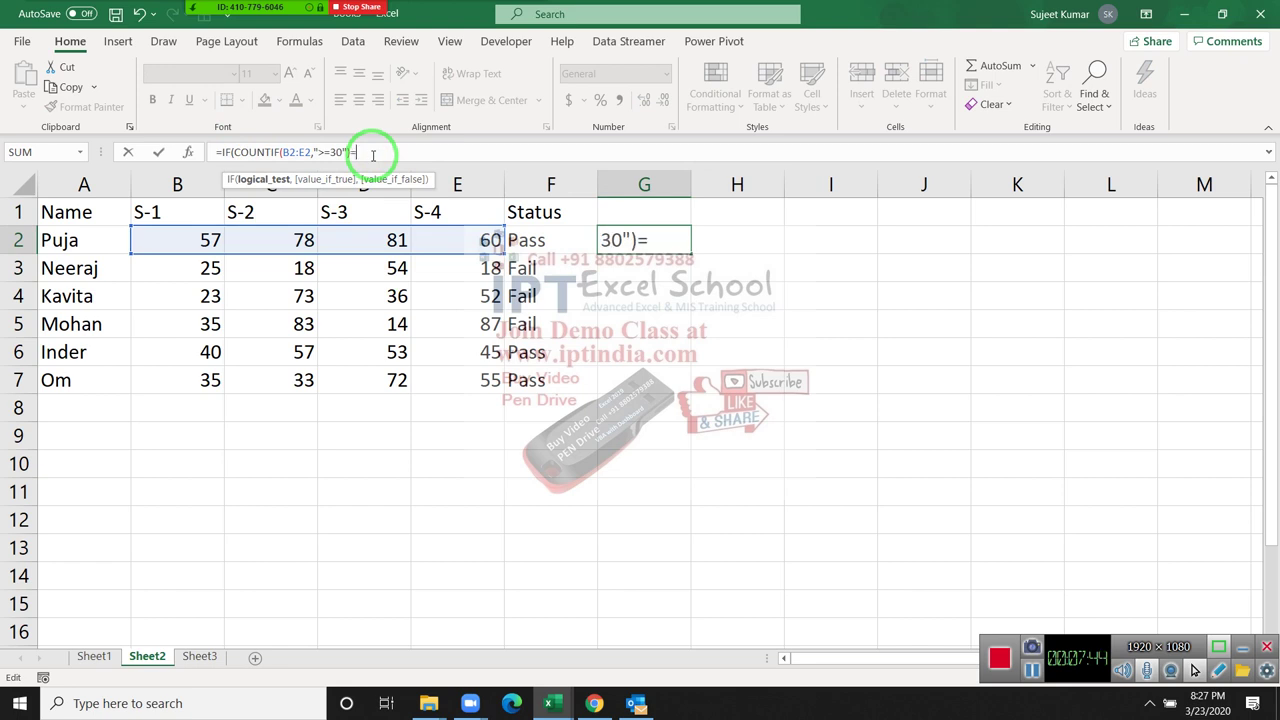
pyautogui.write('4,"P')
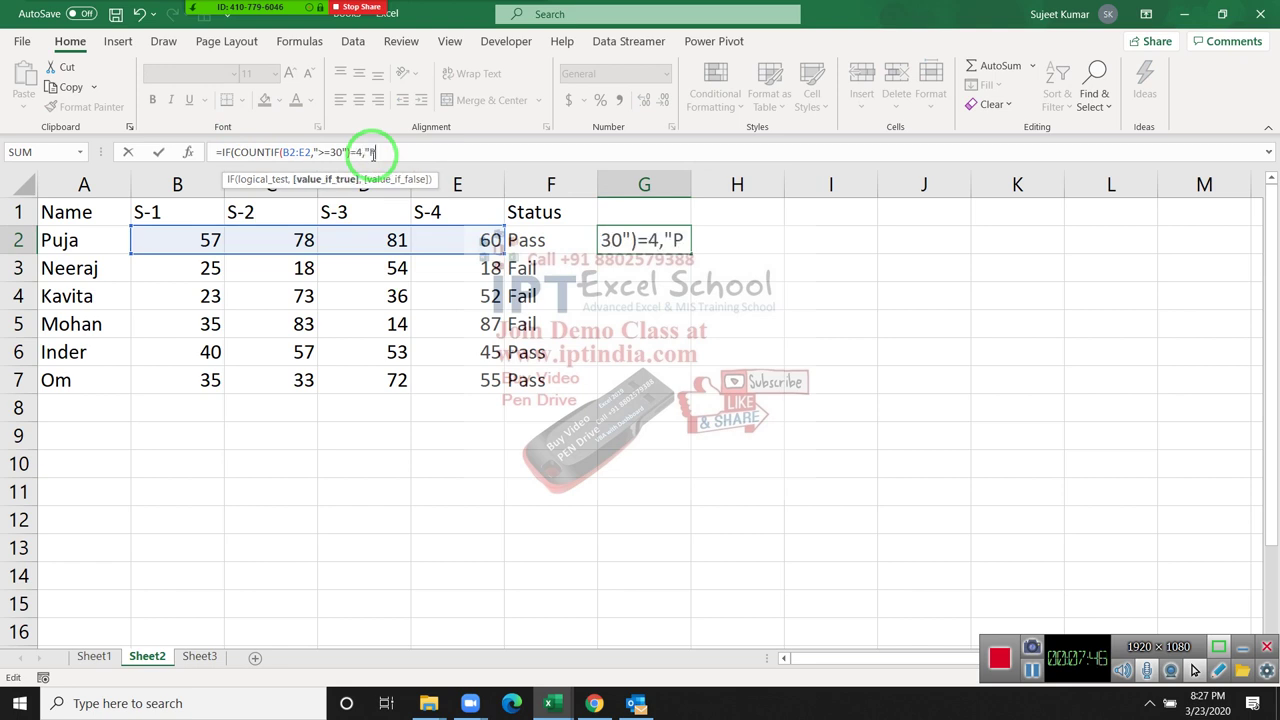
pyautogui.write('ass')
pyautogui.write(',"')
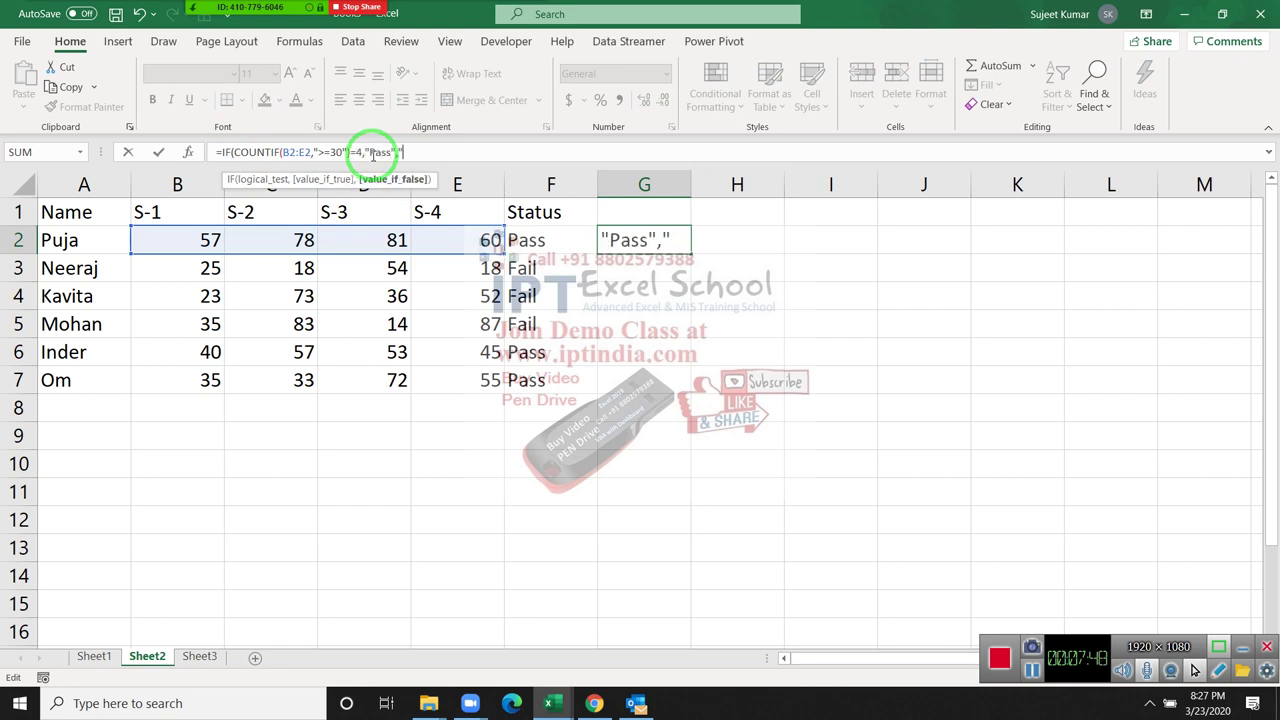
pyautogui.write('Fail"')
pyautogui.write(')')
pyautogui.press('Return')
pyautogui.press('Up')
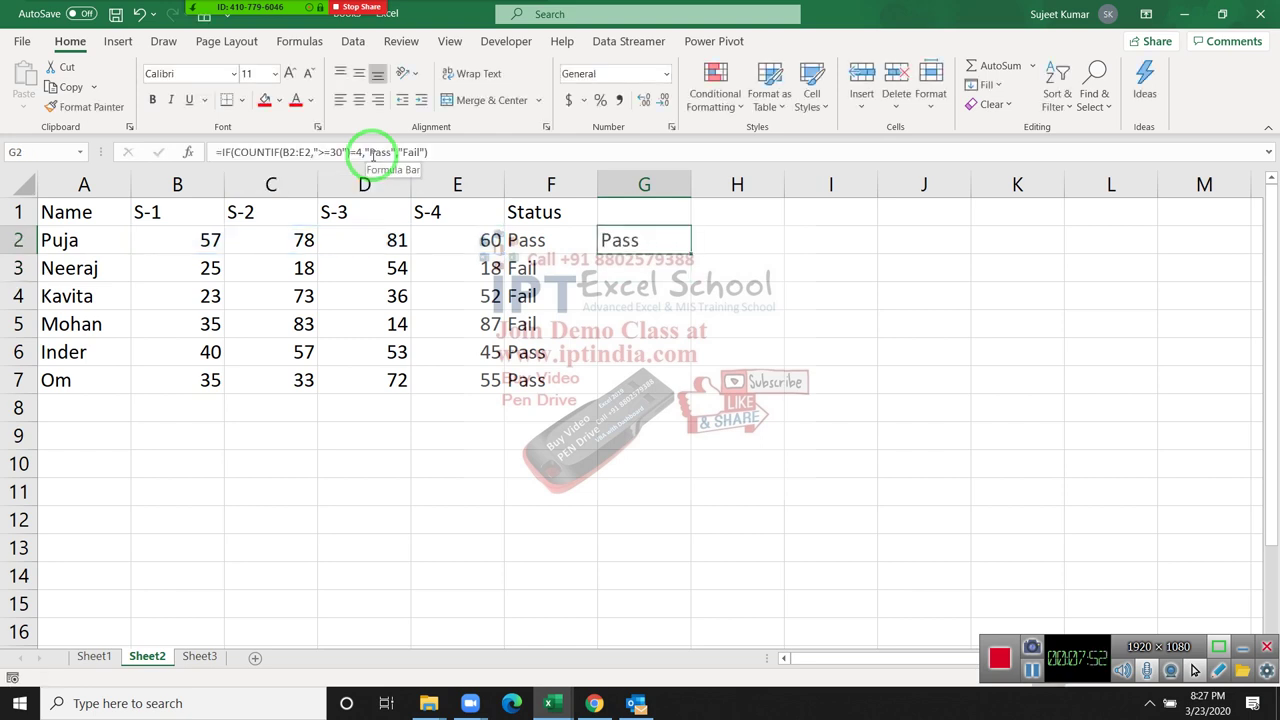
pyautogui.doubleClick(689, 249)
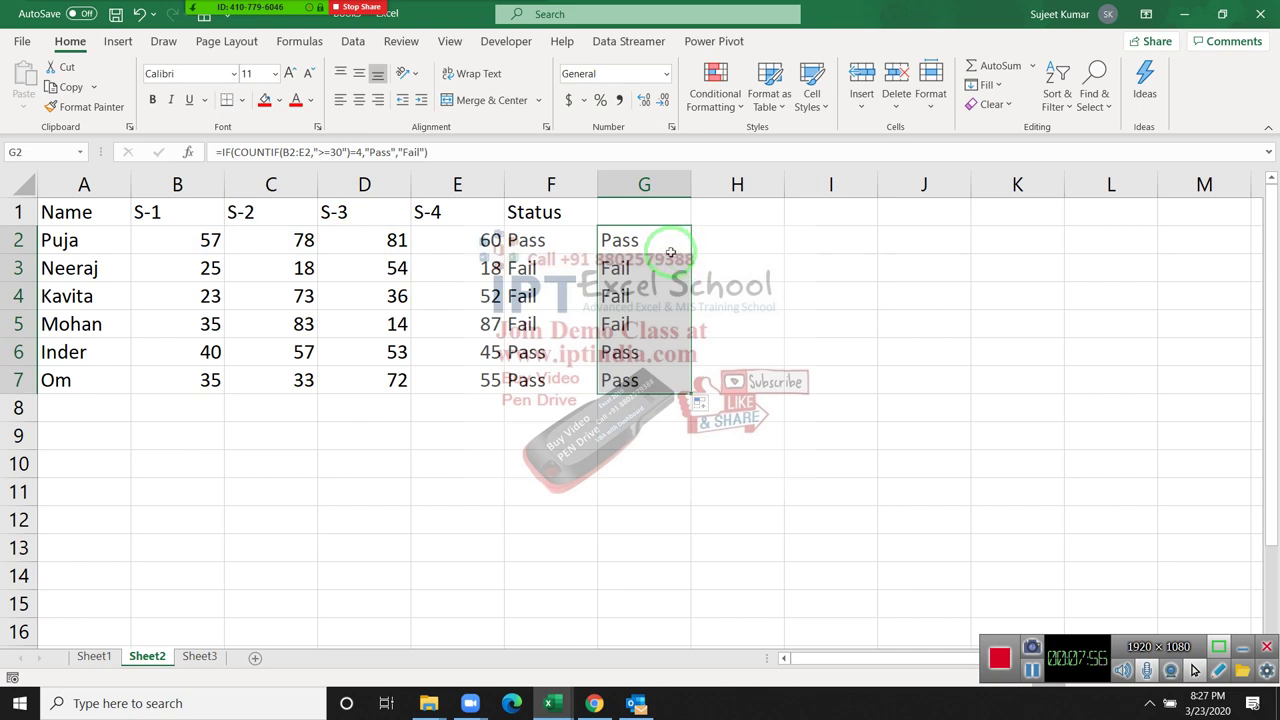
pyautogui.doubleClick(676, 254)
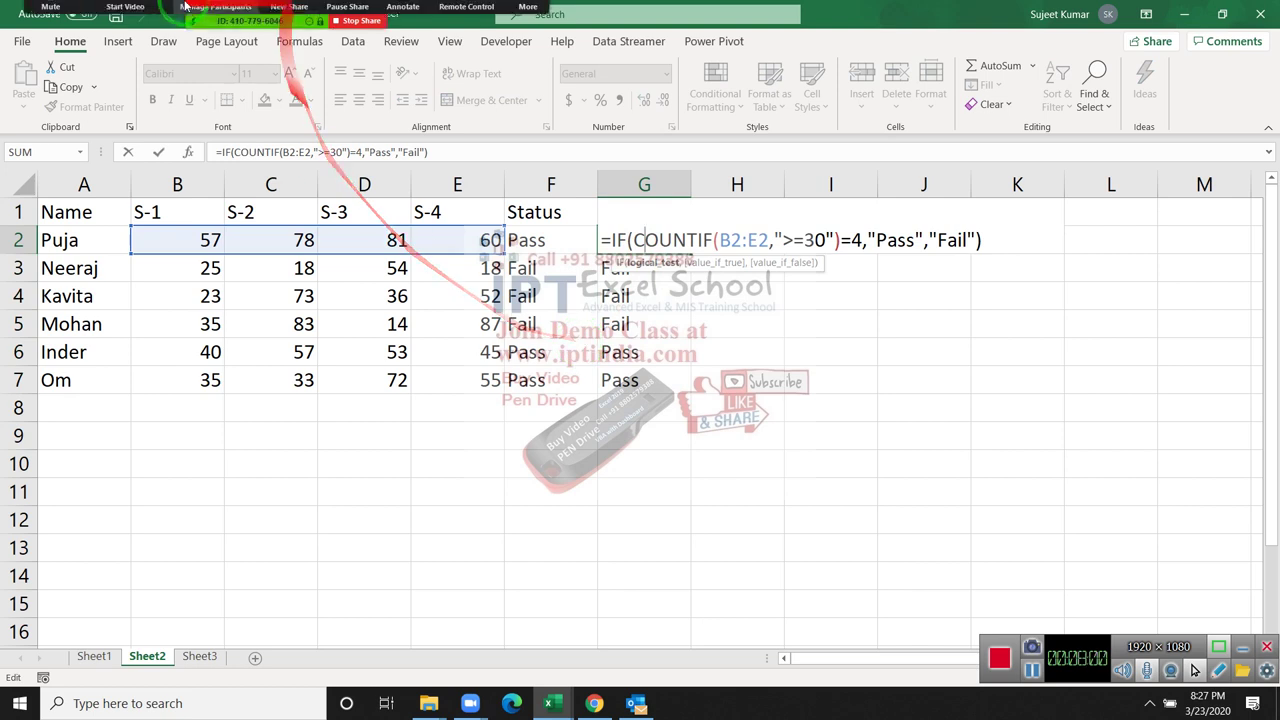
pyautogui.click(212, 14)
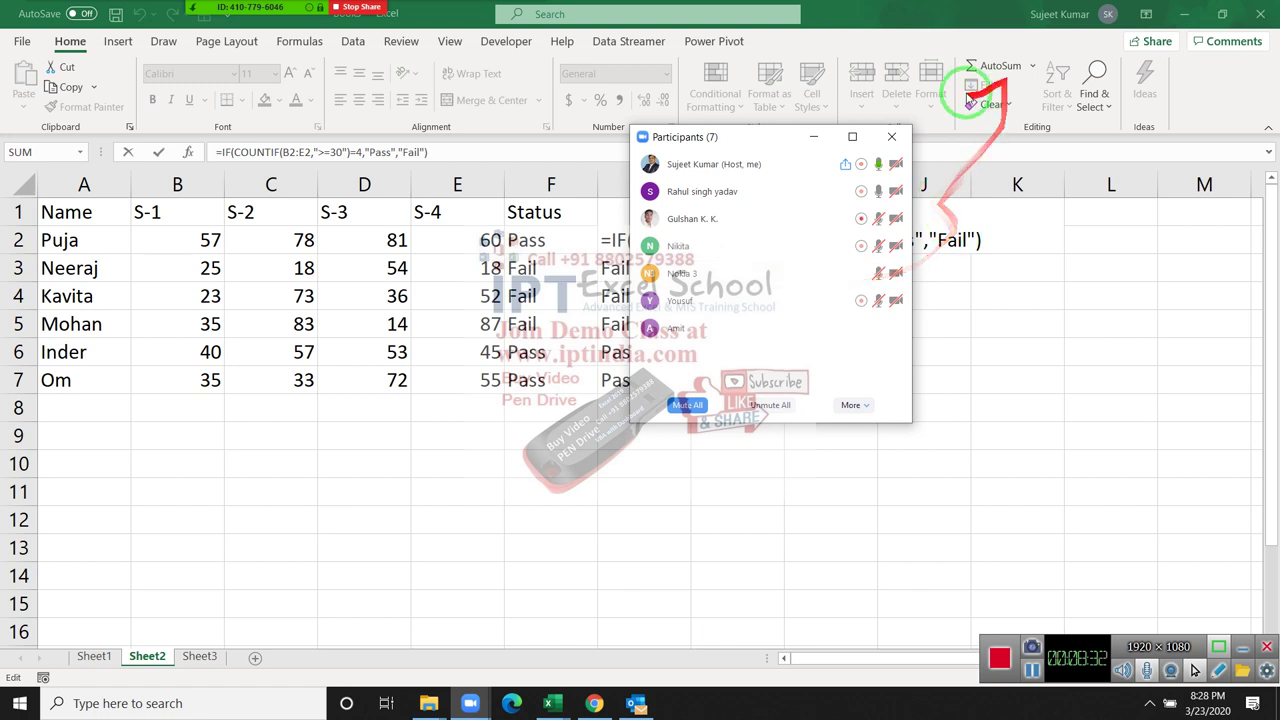
pyautogui.click(893, 138)
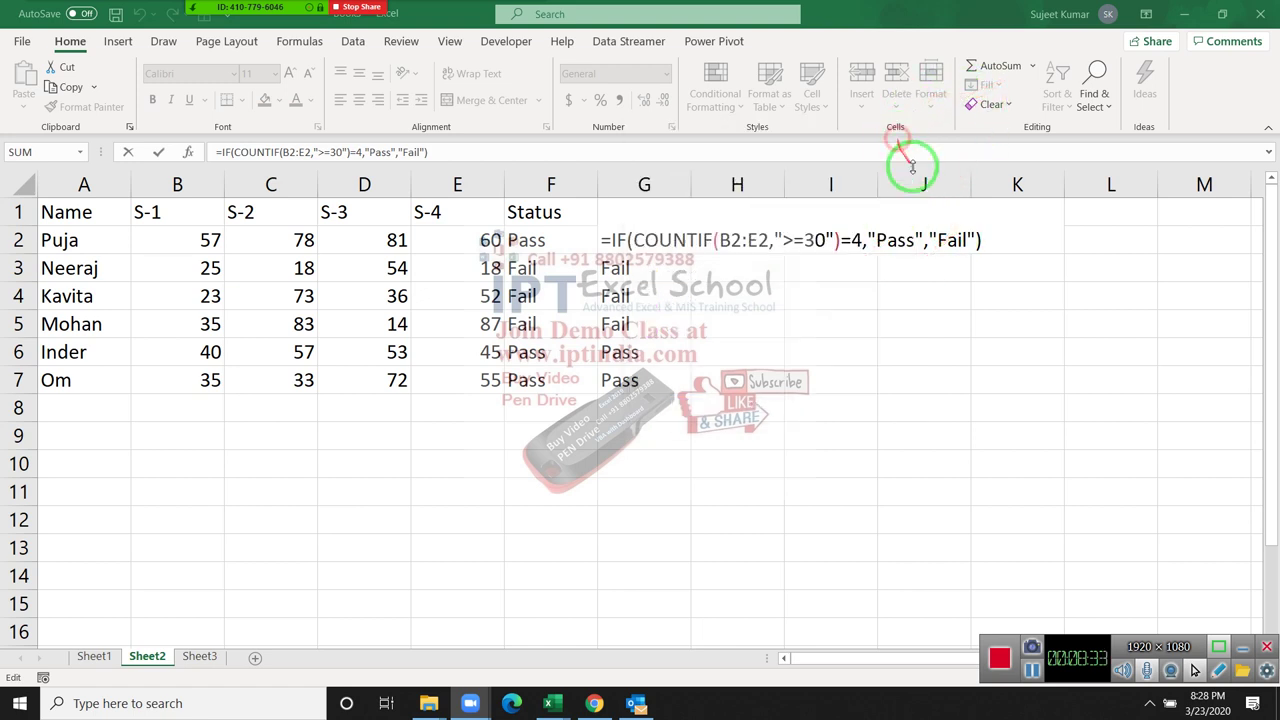
pyautogui.click(787, 242)
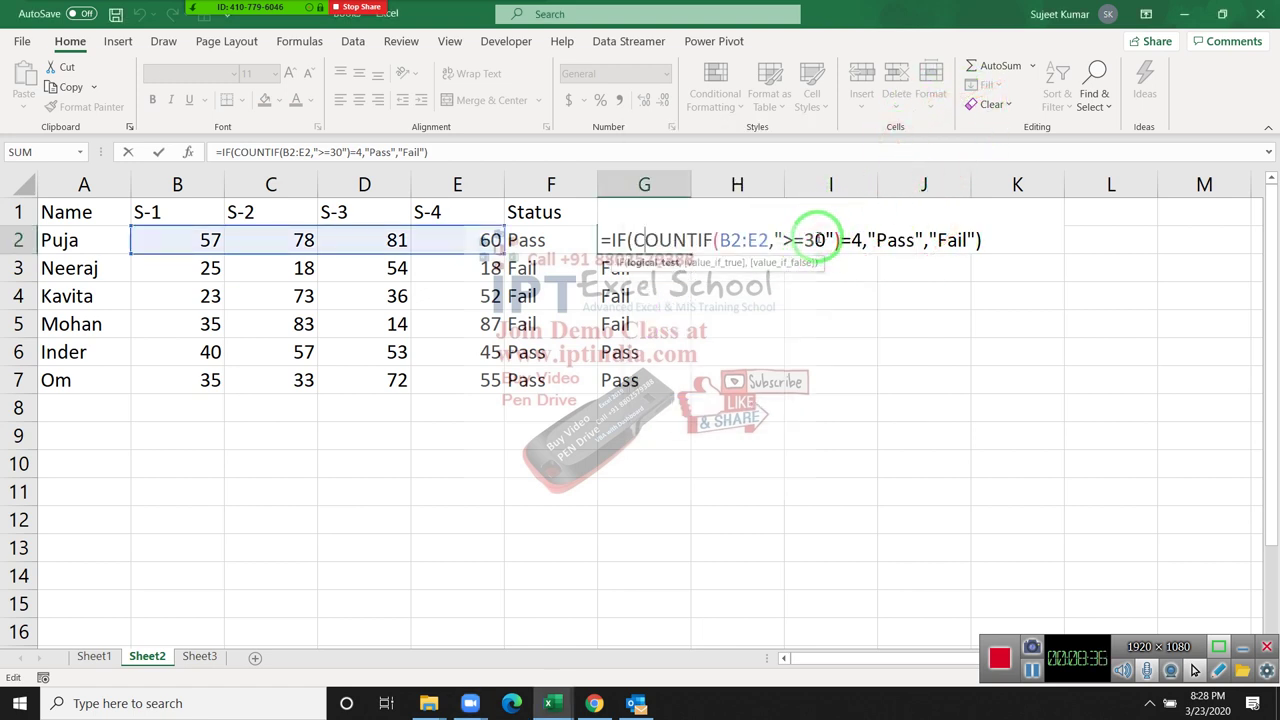
pyautogui.doubleClick(815, 240)
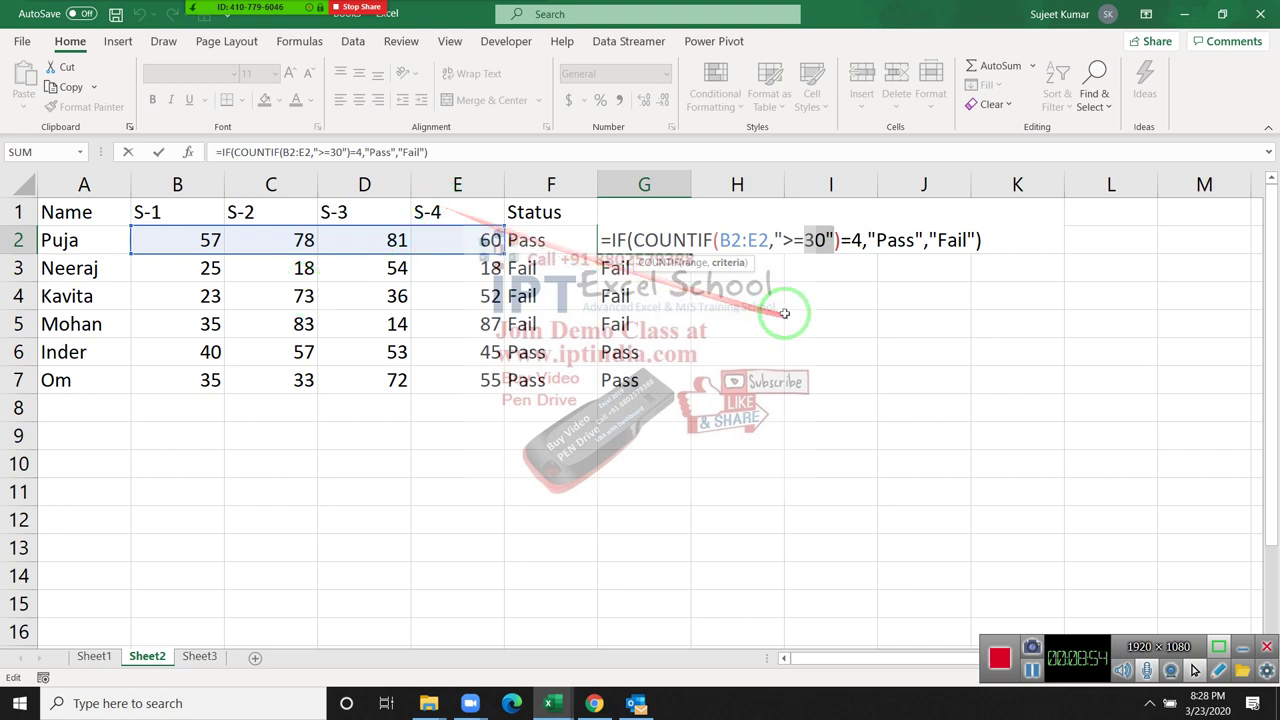
pyautogui.hotkey('ctrl', 'Return')
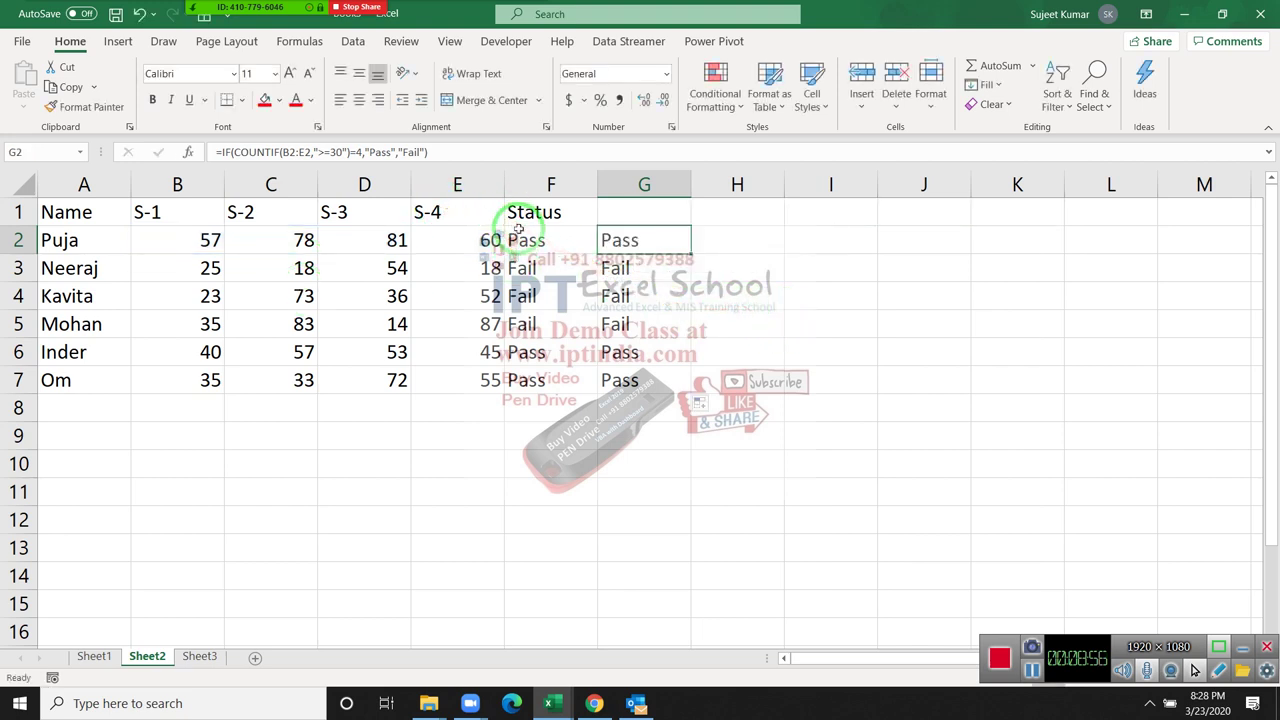
# - Review the AND conditions in F2's formula and annotate it with an arrow
pyautogui.doubleClick(527, 238)
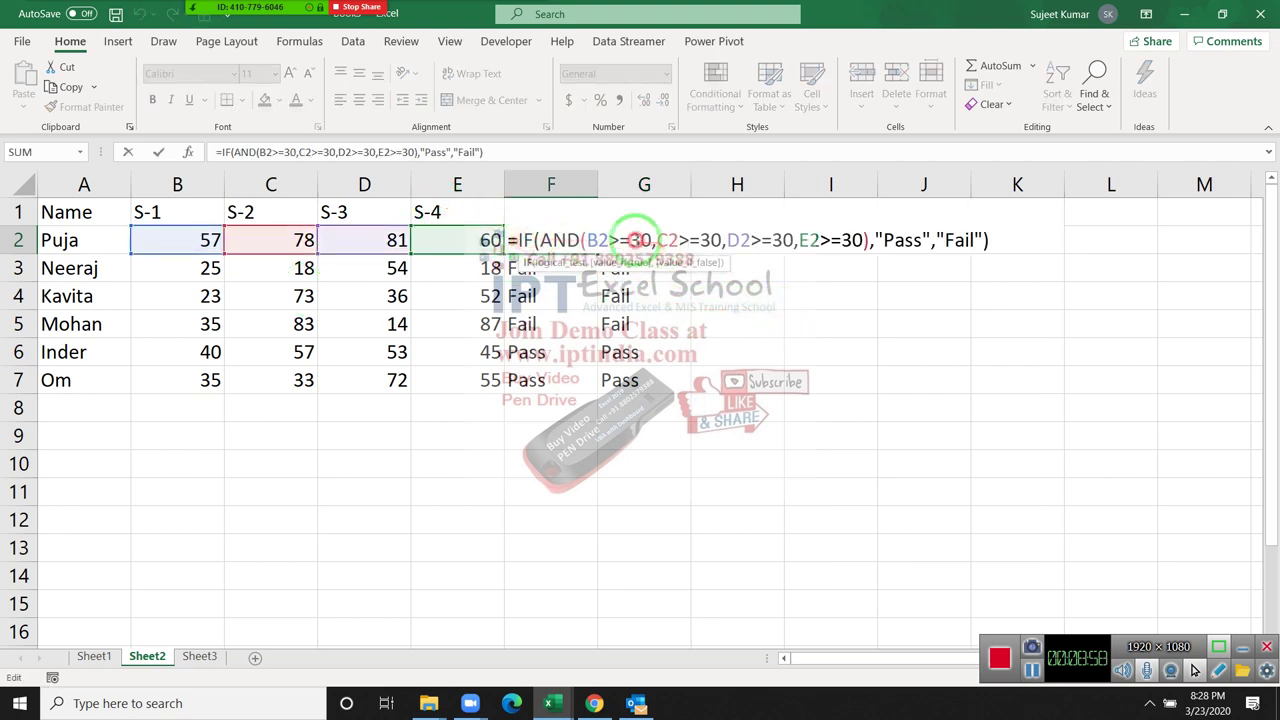
pyautogui.click(620, 240)
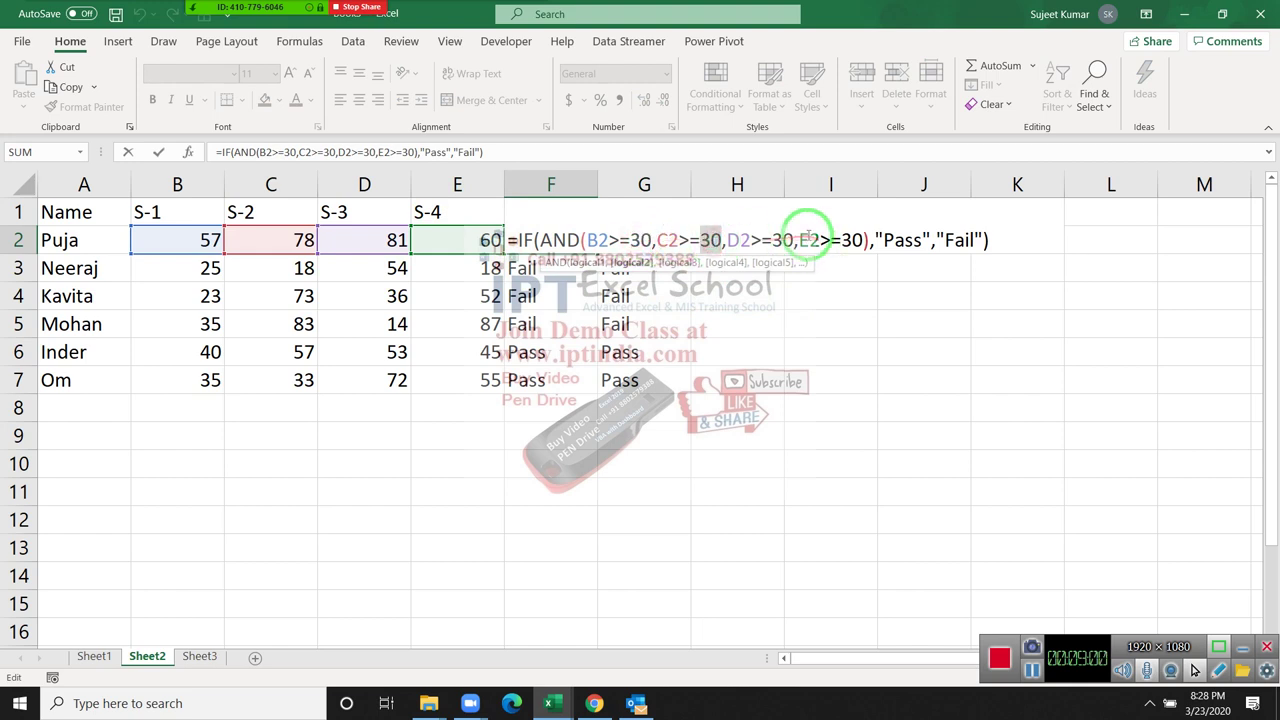
pyautogui.click(797, 240)
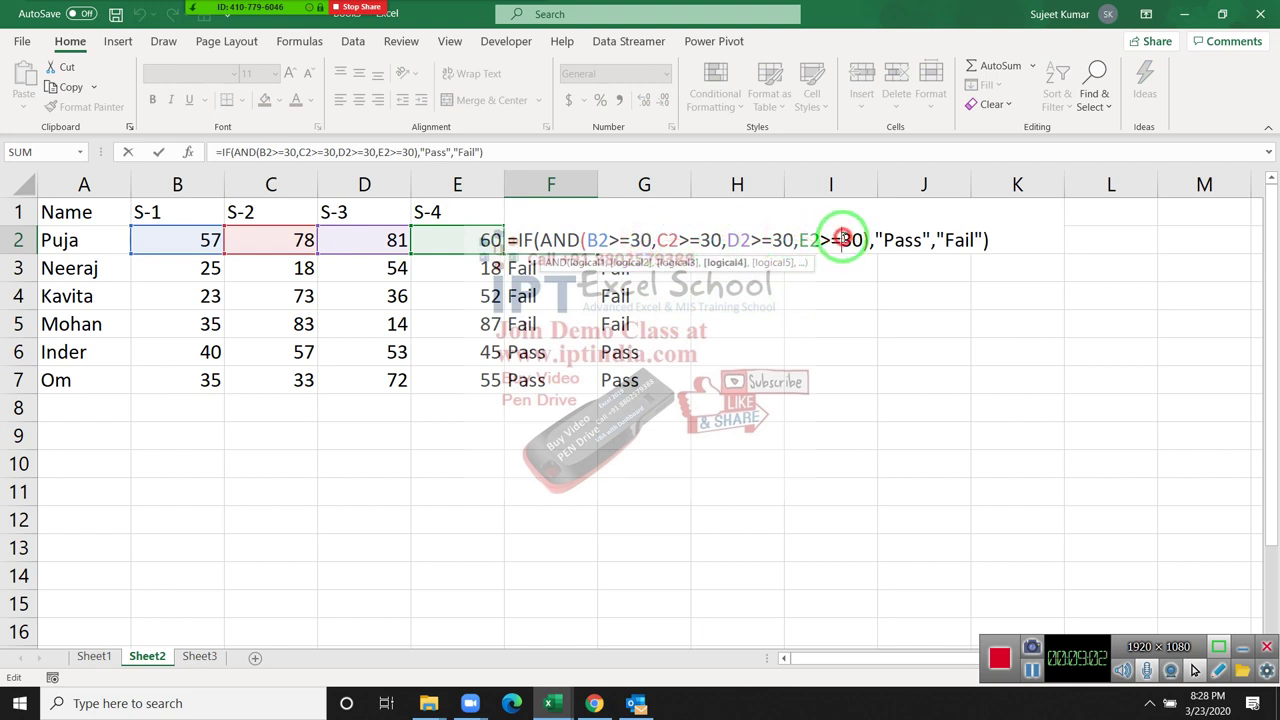
pyautogui.click(845, 240)
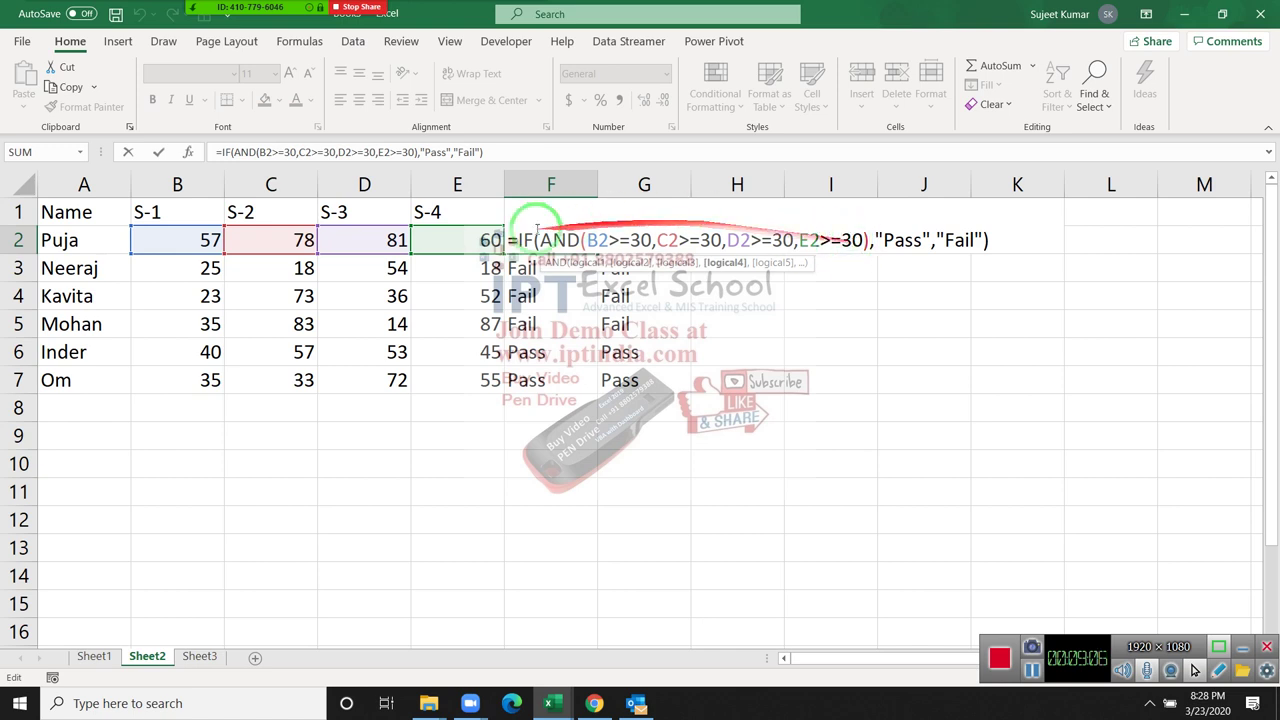
pyautogui.moveTo(318, 197); pyautogui.dragTo(626, 221)
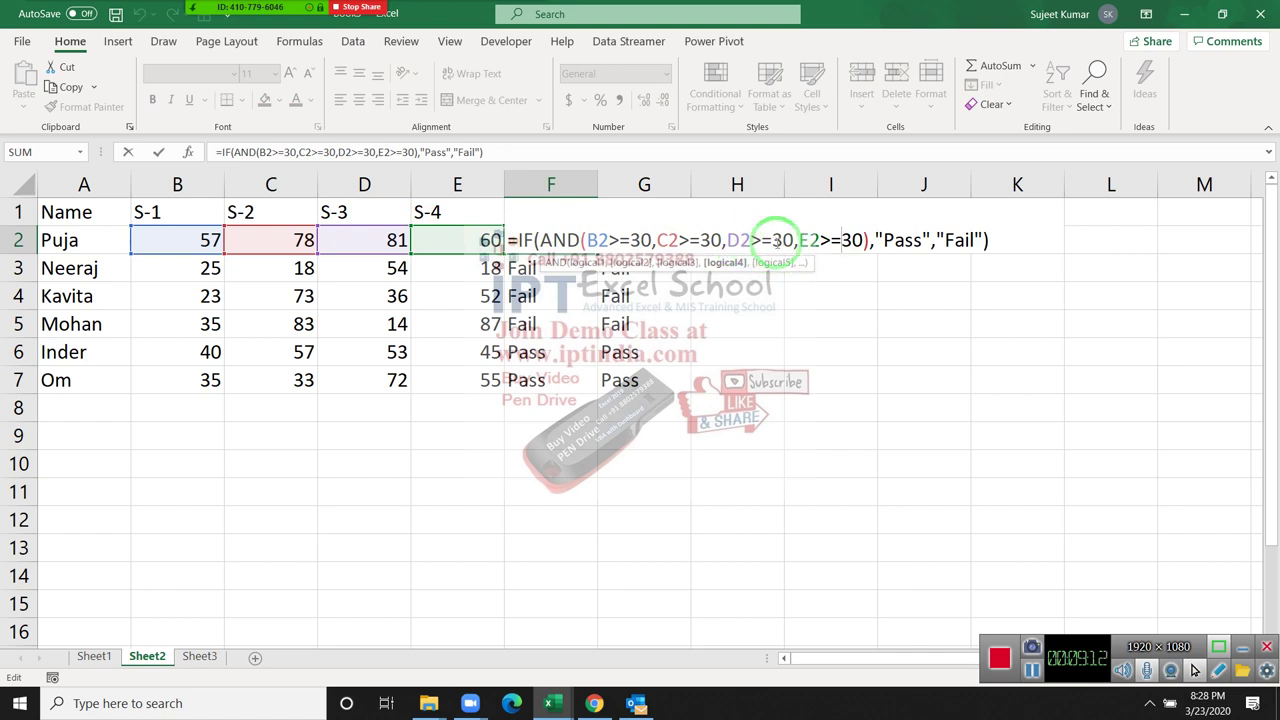
# - Raise the D2 cutoff in F2's formula from 30 to 50 and recheck it
pyautogui.doubleClick(780, 240)
pyautogui.write('50')
pyautogui.hotkey('ctrl', 'Return')
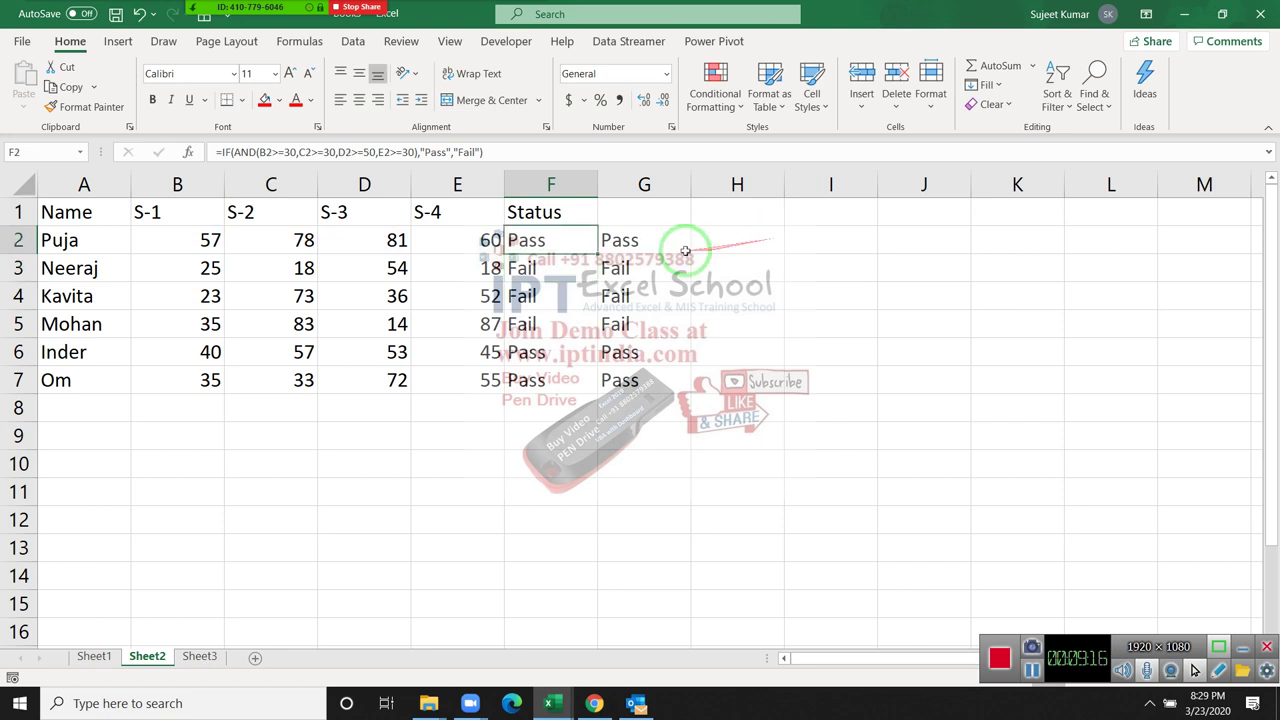
pyautogui.doubleClick(555, 240)
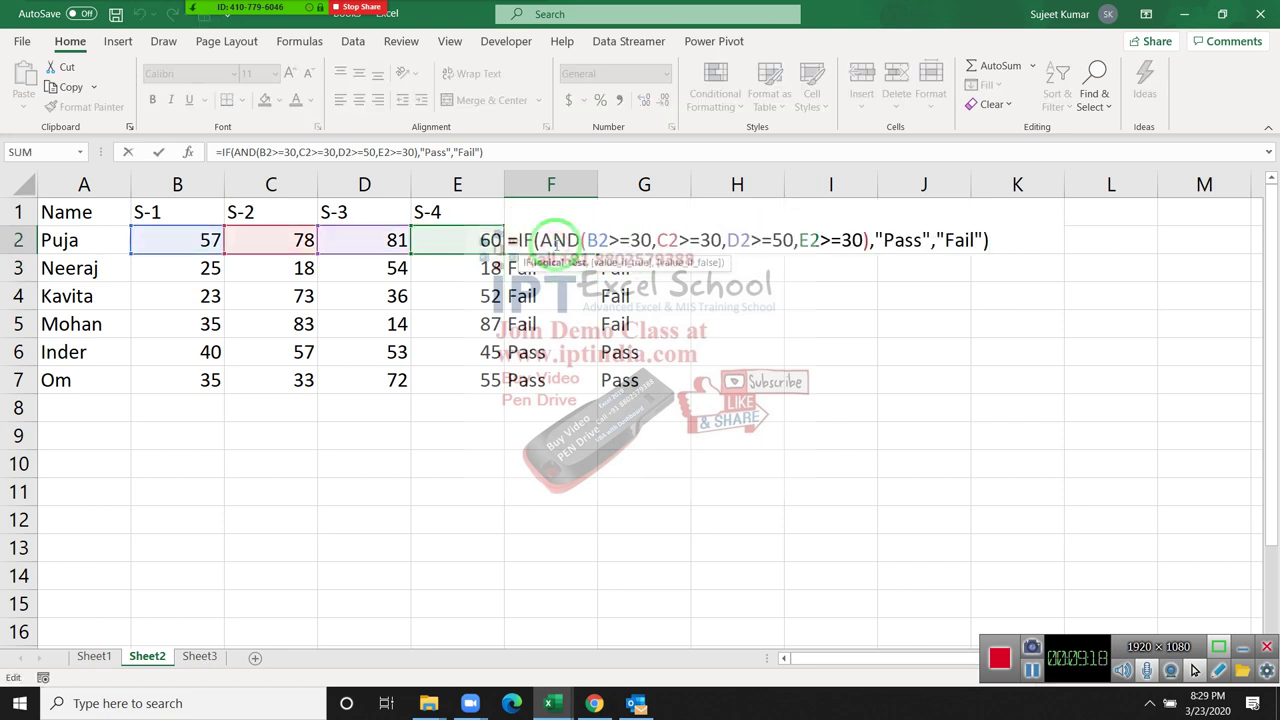
pyautogui.click(555, 252)
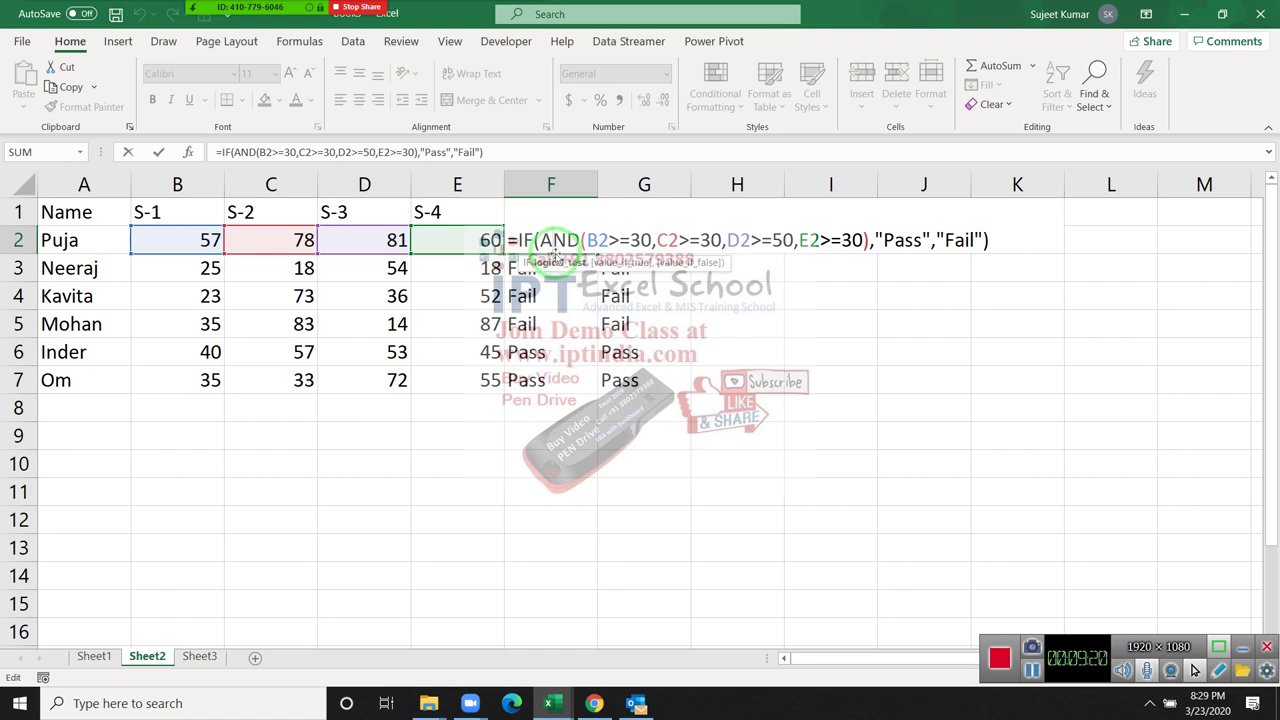
pyautogui.click(381, 14)
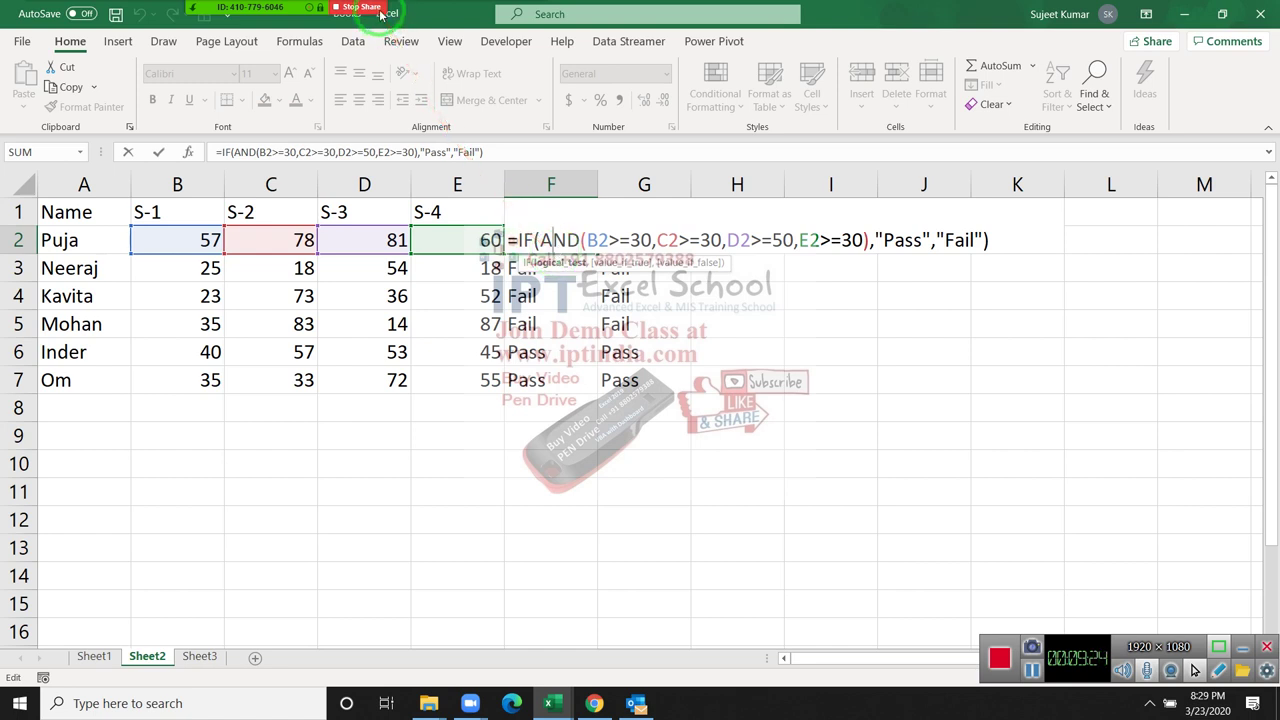
pyautogui.press('Return')
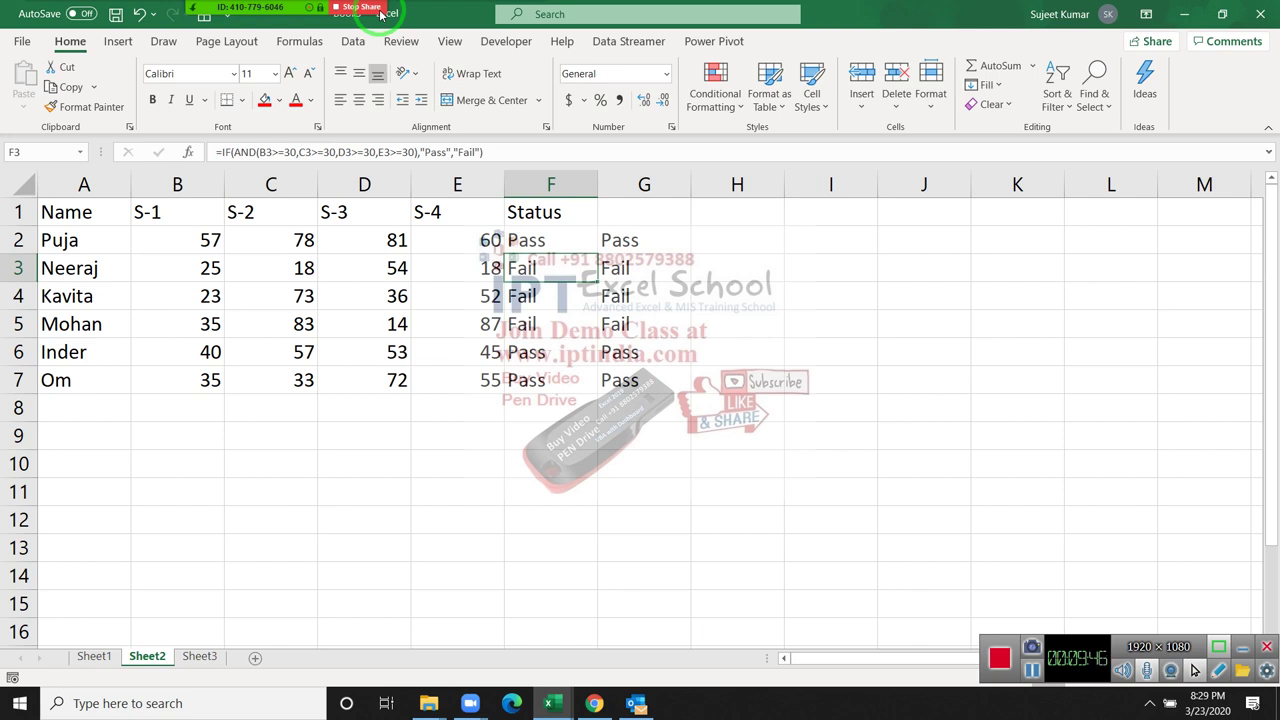
pyautogui.moveTo(380, 12)
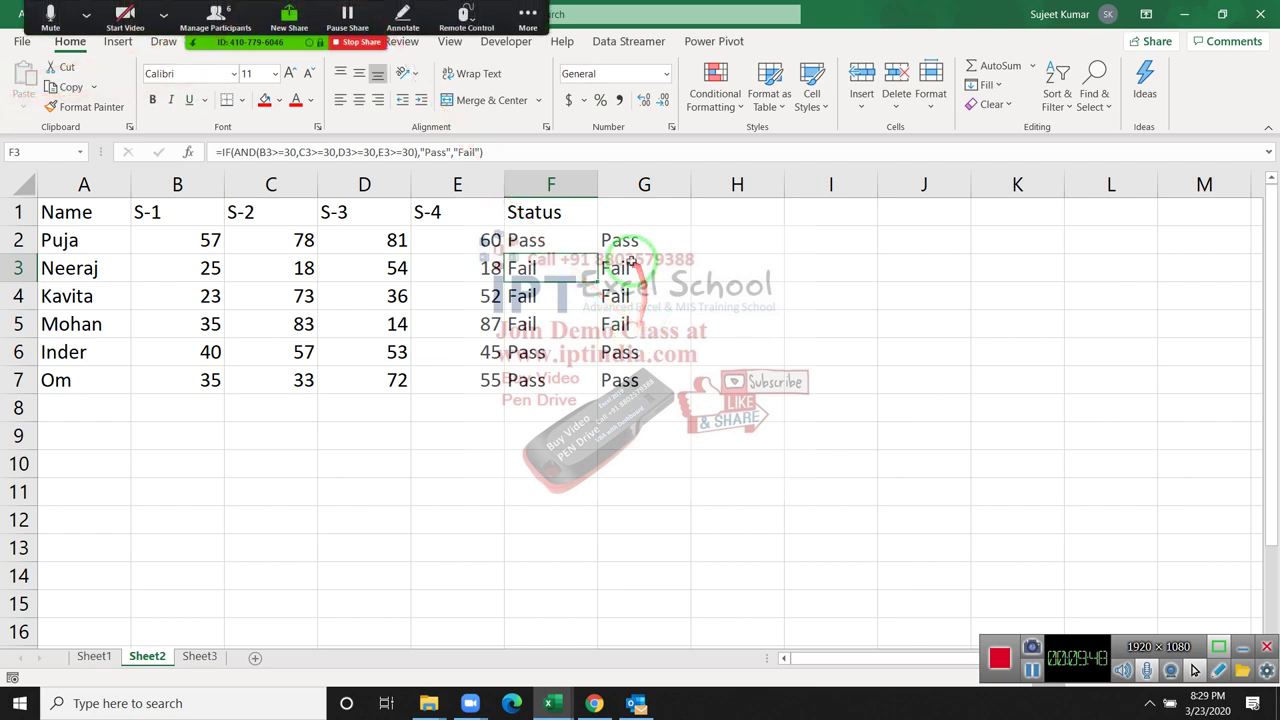
pyautogui.click(628, 242)
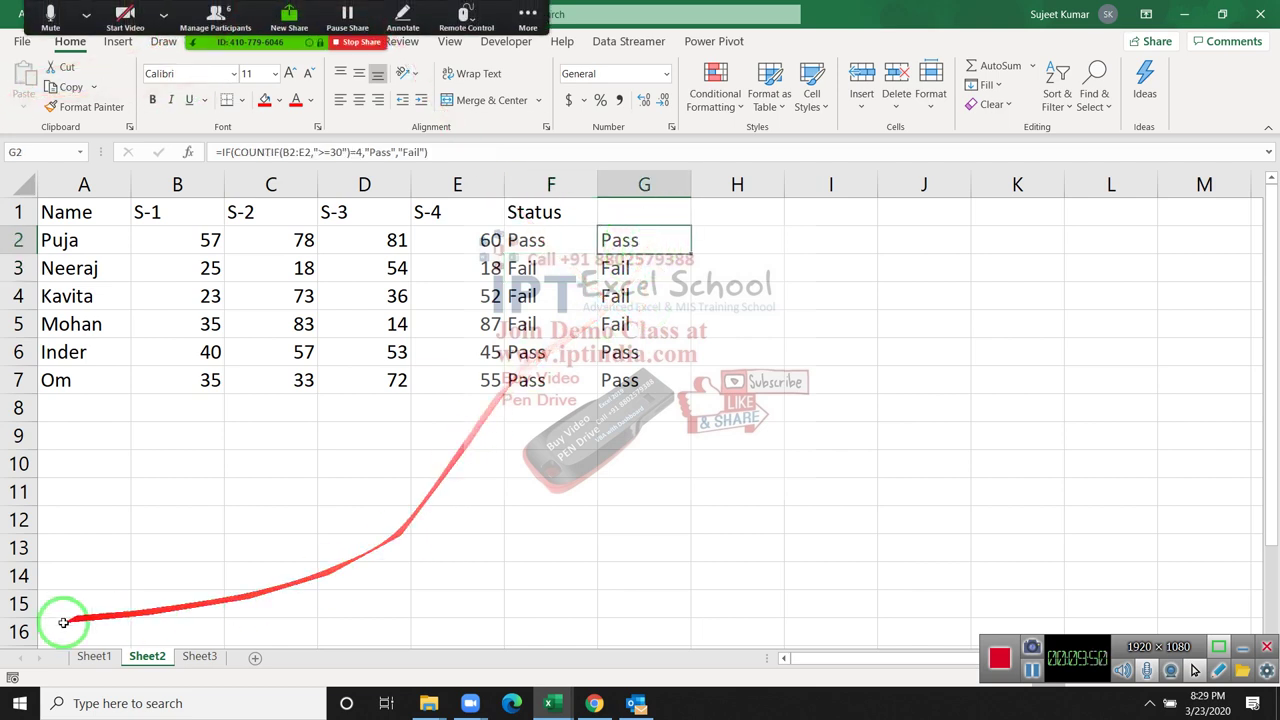
pyautogui.click(63, 467)
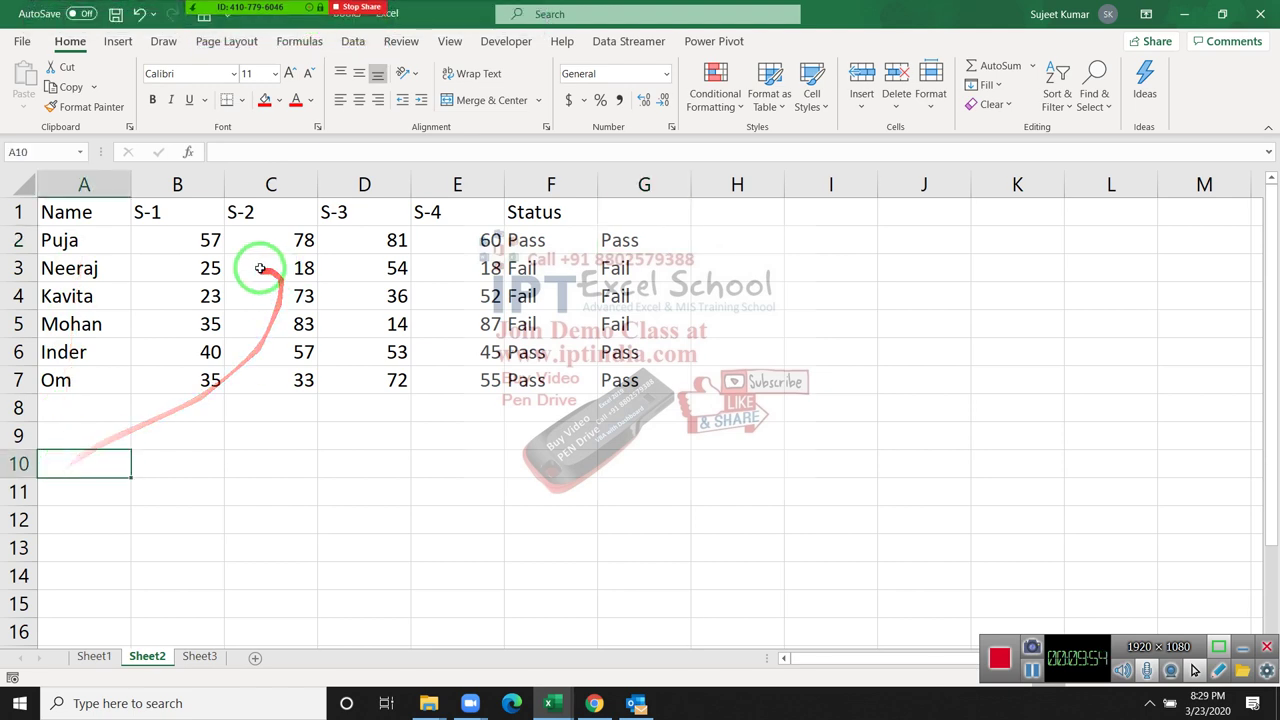
pyautogui.moveTo(206, 240); pyautogui.dragTo(450, 245)
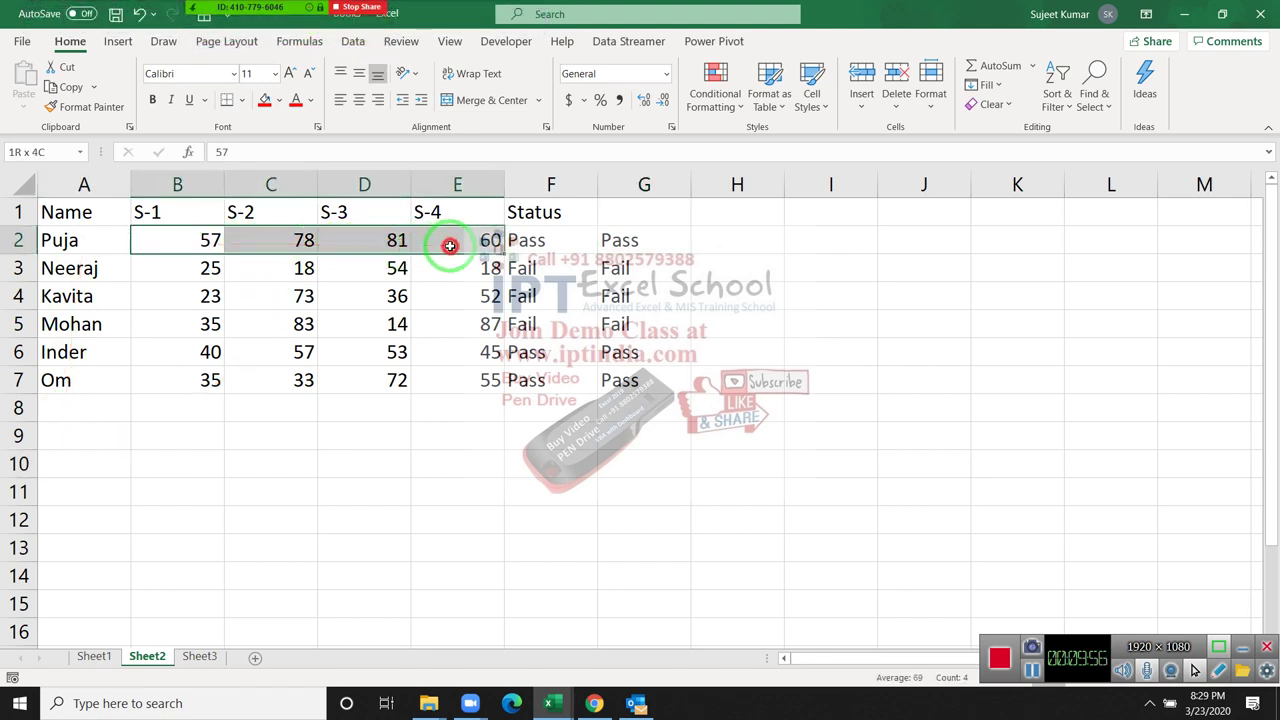
# - Enter the title ID in A9 and the Name header in A10
pyautogui.click(116, 444)
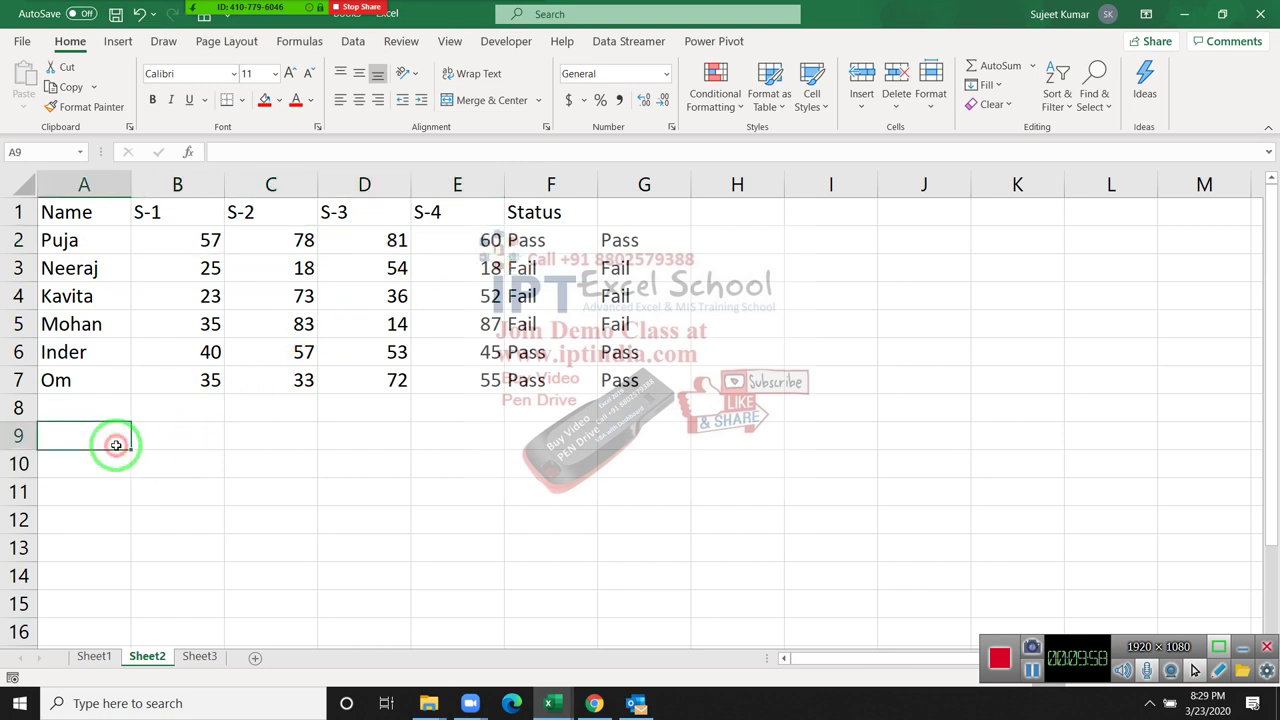
pyautogui.write('ID')
pyautogui.press('Return')
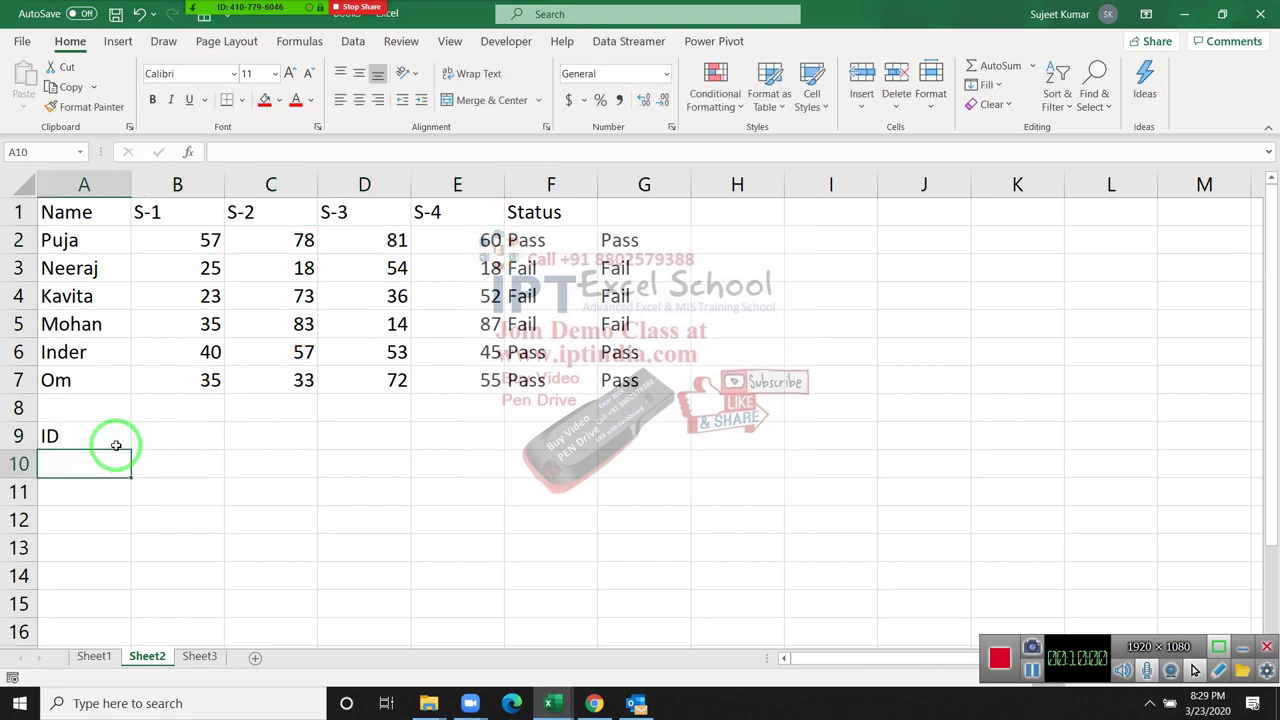
pyautogui.write('Name')
pyautogui.press('Return')
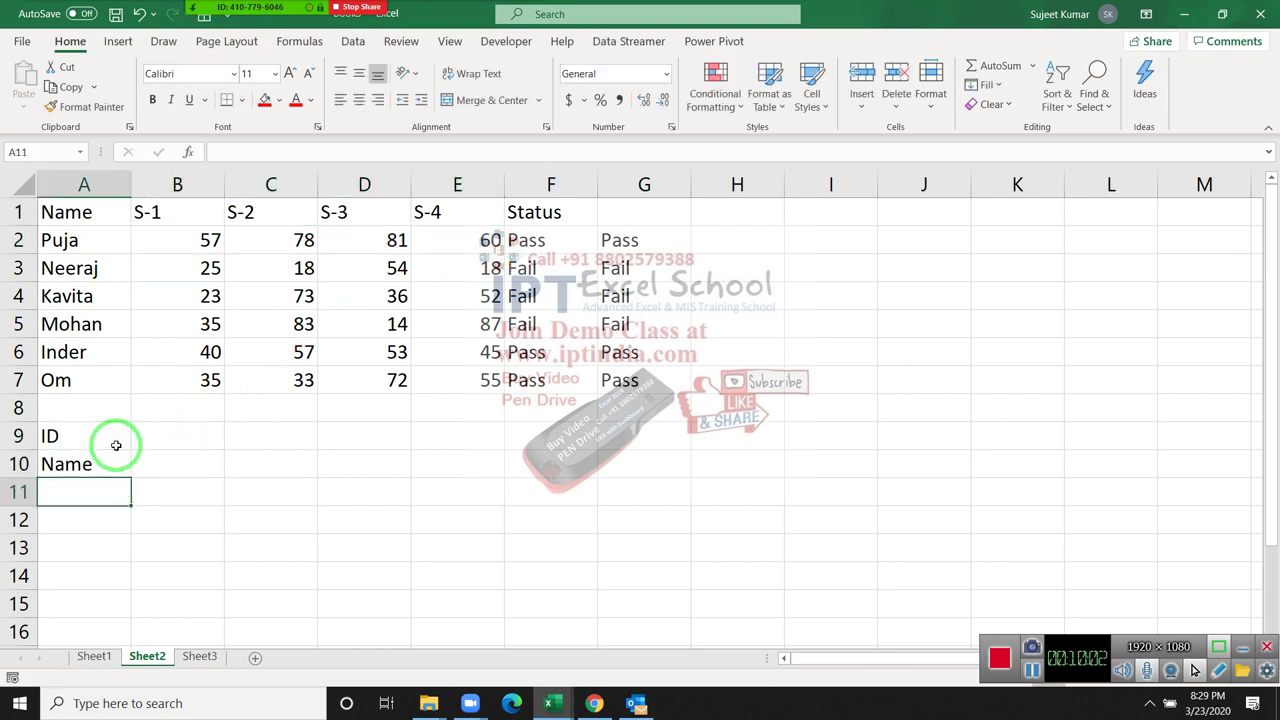
pyautogui.press('Up')
pyautogui.press('Right')
# - Add headers PAN, DL, UID, Pass and Voter across B10:F10
pyautogui.write('PA')
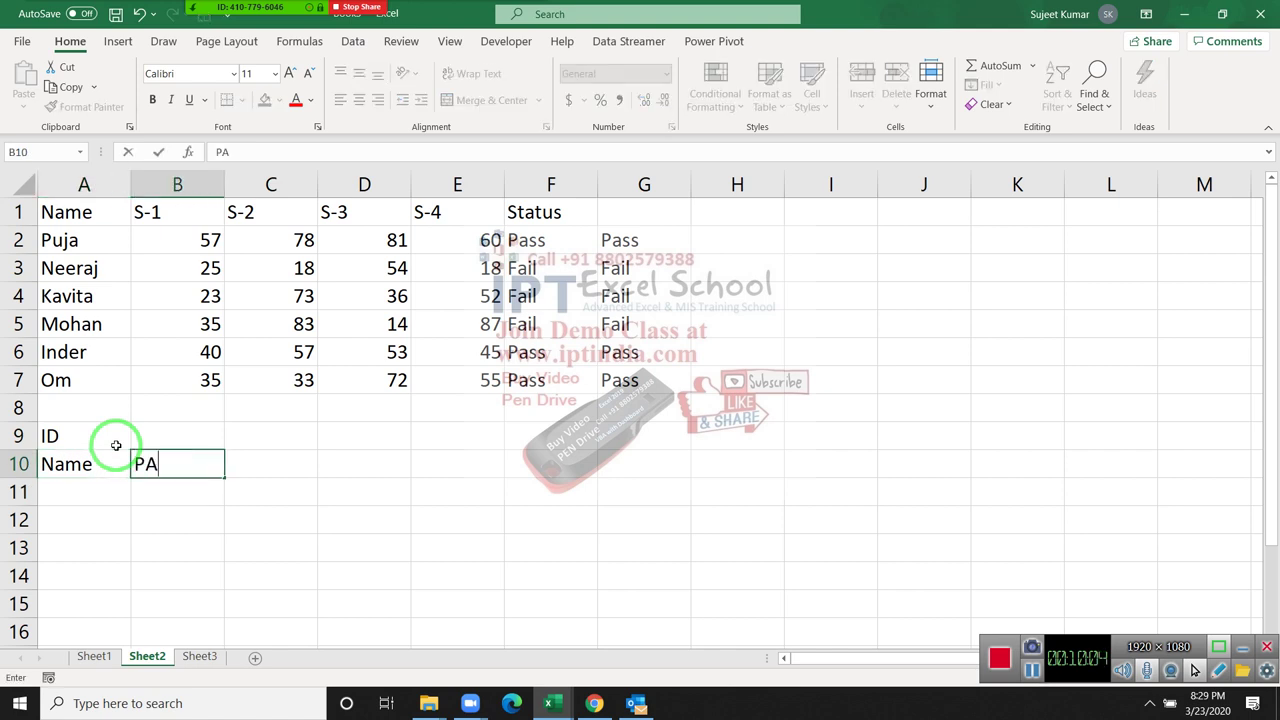
pyautogui.write('N')
pyautogui.press('Tab')
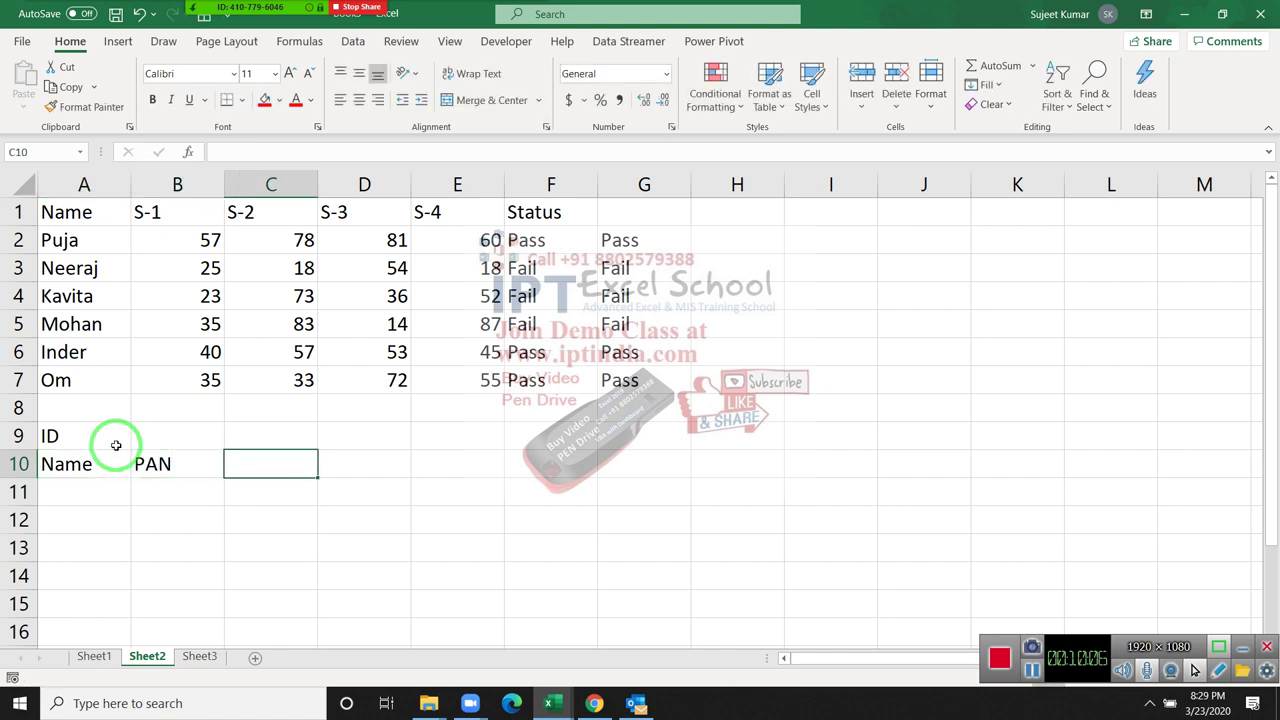
pyautogui.write('DL')
pyautogui.press('Tab')
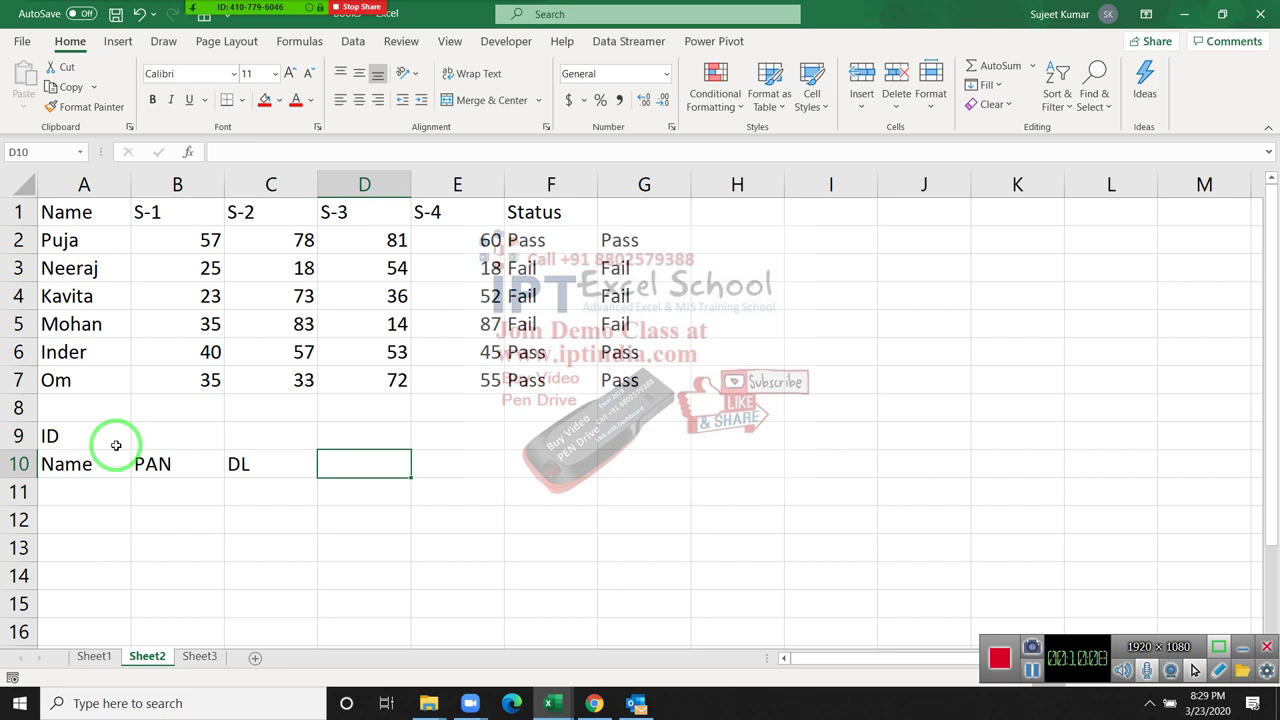
pyautogui.write('UID')
pyautogui.press('Tab')
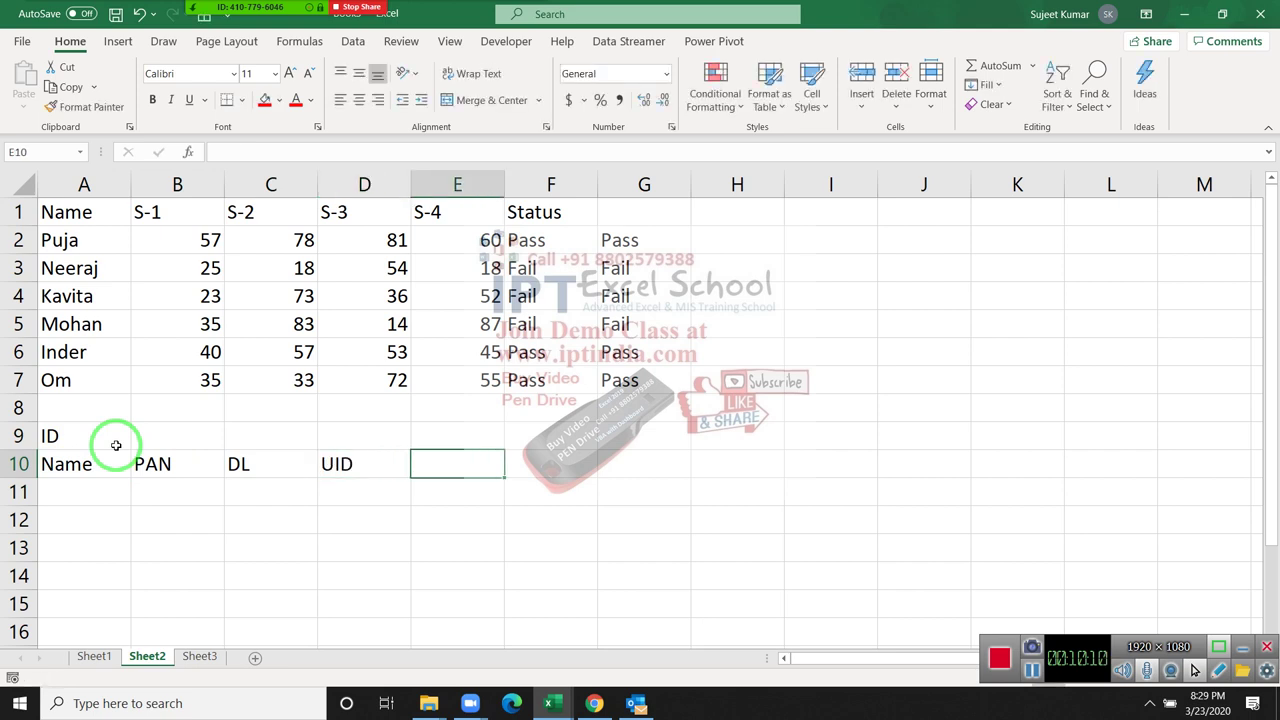
pyautogui.write('P')
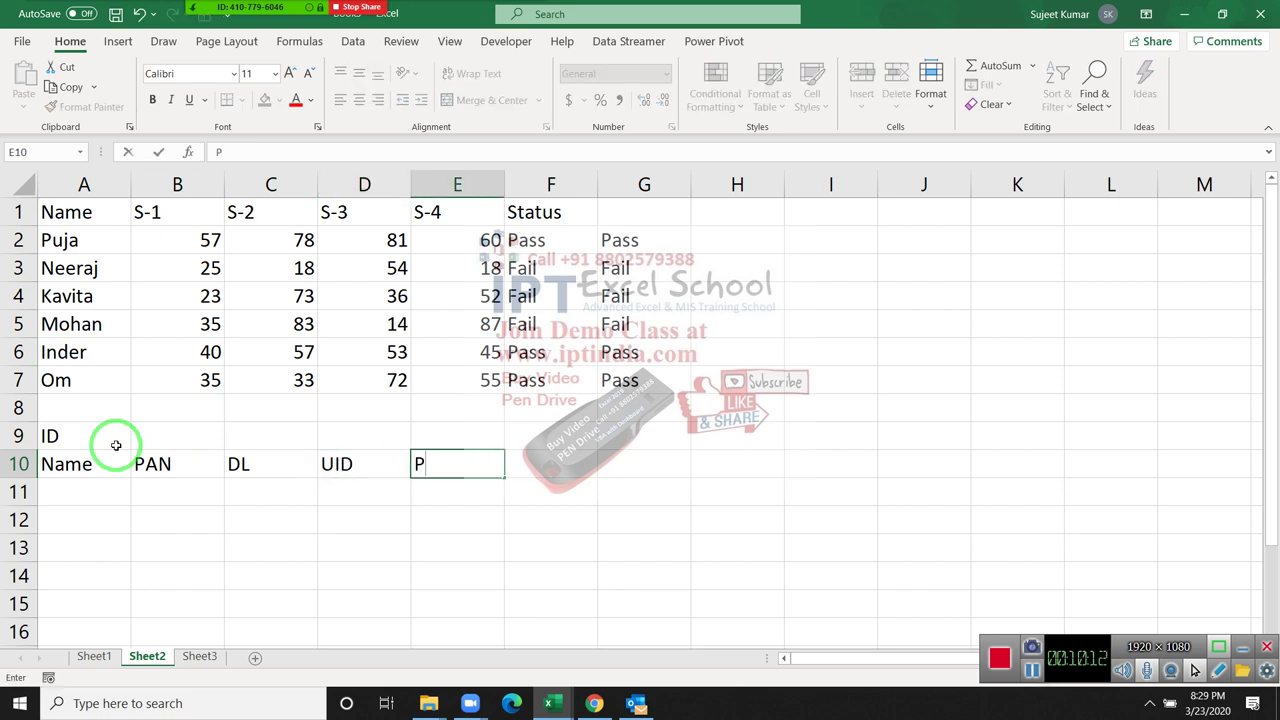
pyautogui.write('ass')
pyautogui.press('Up')
pyautogui.press('Right')
pyautogui.press('Down')
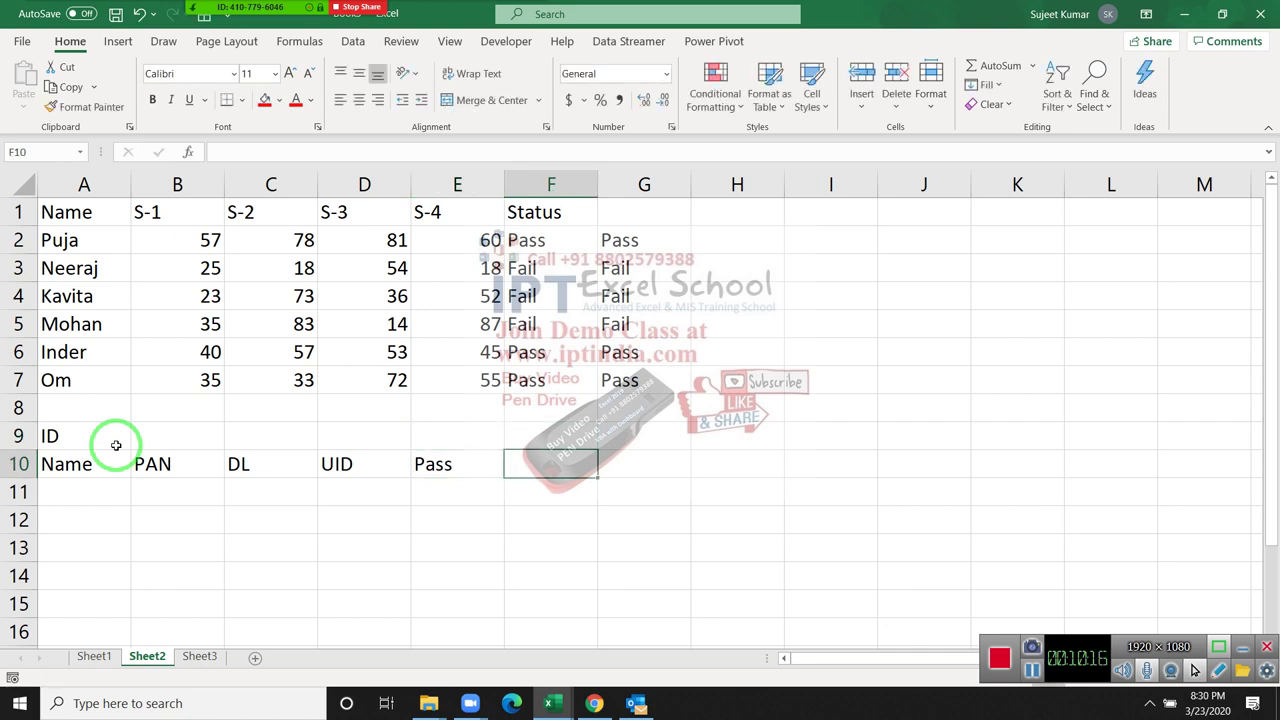
pyautogui.write('Vo')
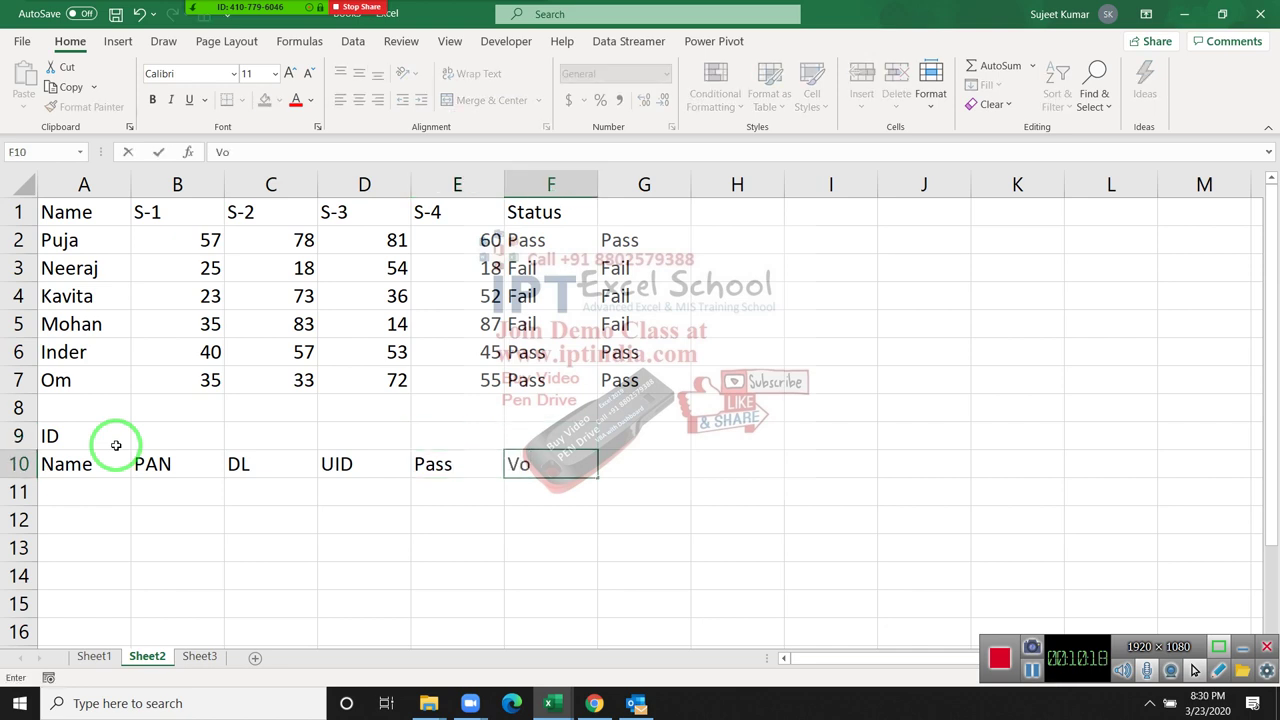
pyautogui.write('ter')
pyautogui.press('Return')
# - Enter Puja in A11 with Y under PAN
pyautogui.press('Left')
pyautogui.press('Left')
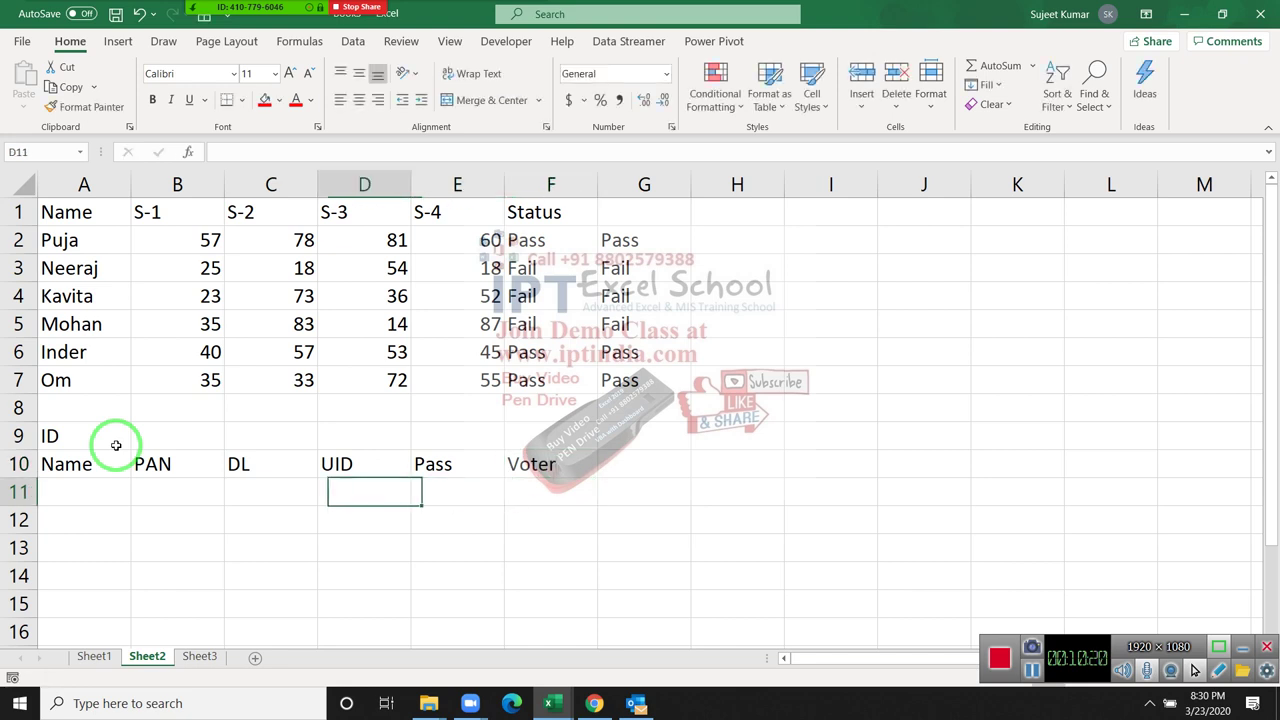
pyautogui.press('Left')
pyautogui.press('Left')
pyautogui.press('Left')
pyautogui.write('Pu')
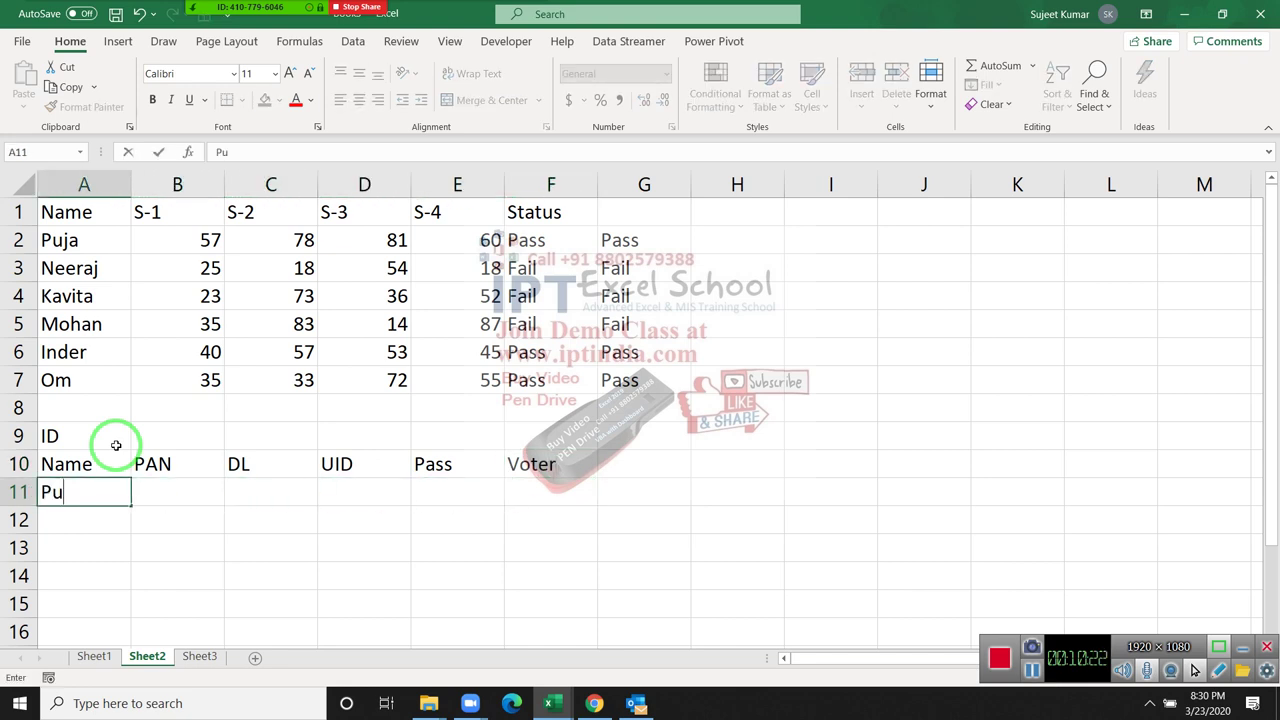
pyautogui.write('ja')
pyautogui.press('Return')
pyautogui.press('Up')
pyautogui.press('Right')
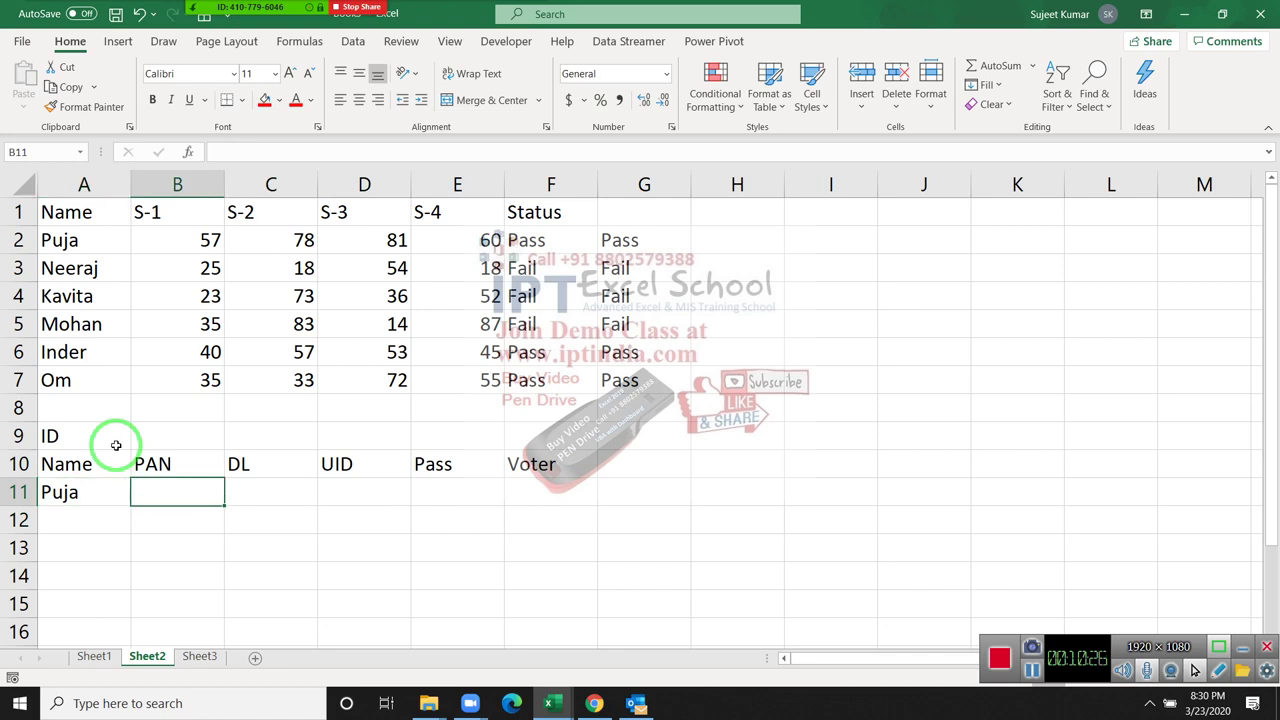
pyautogui.write('Y')
pyautogui.press('Return')
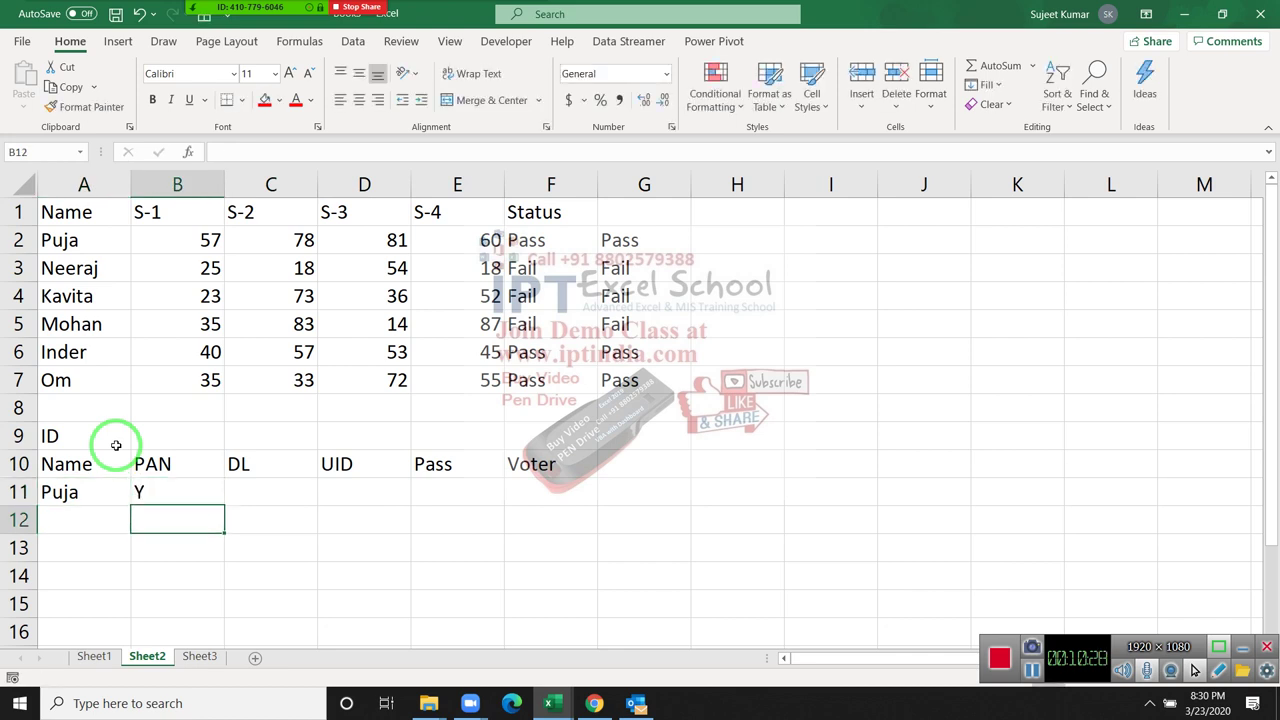
# - Add Neeraj in A12 with Y under DL and Pass
pyautogui.press('Left')
pyautogui.write('Ne')
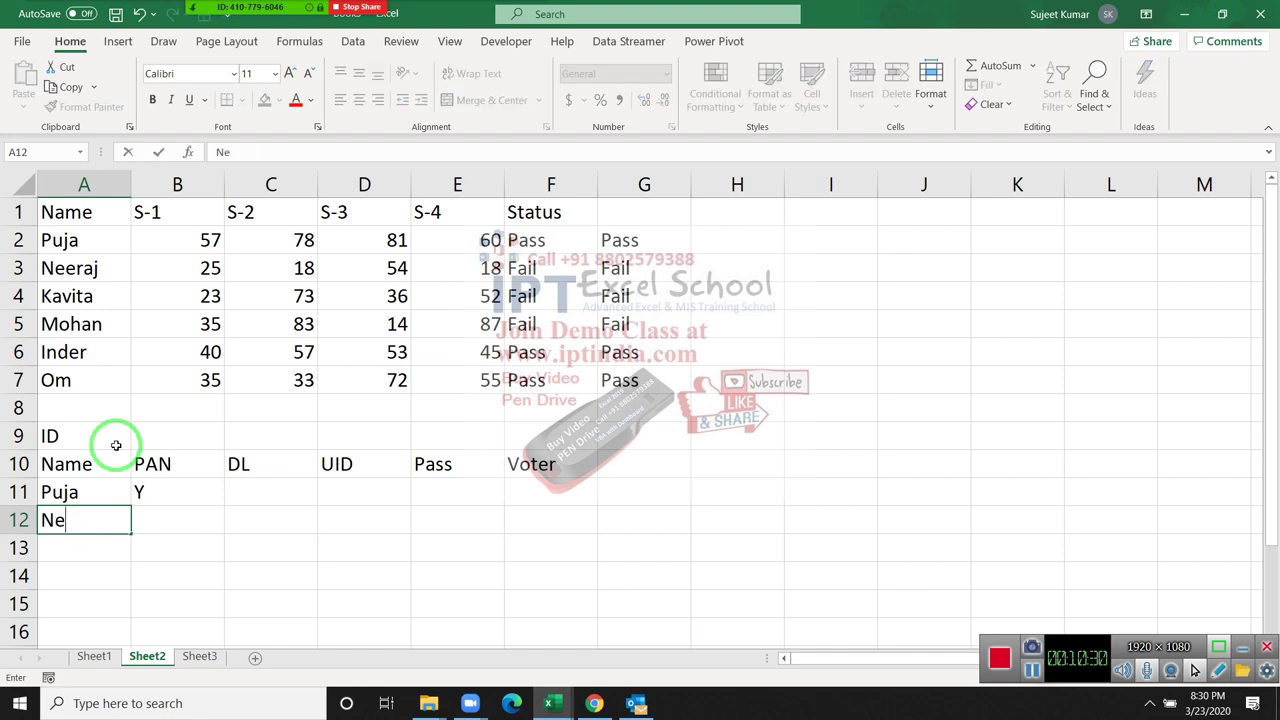
pyautogui.write('eraj')
pyautogui.press('Tab')
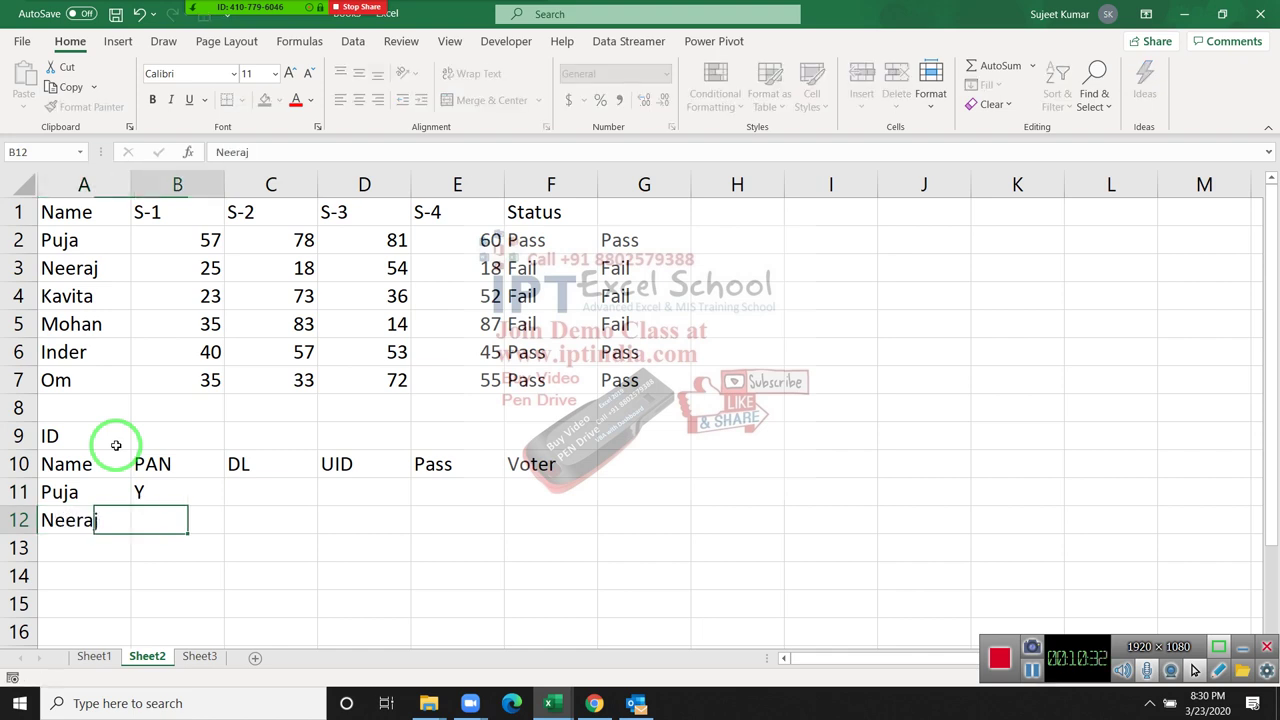
pyautogui.press('Tab')
pyautogui.write('Y')
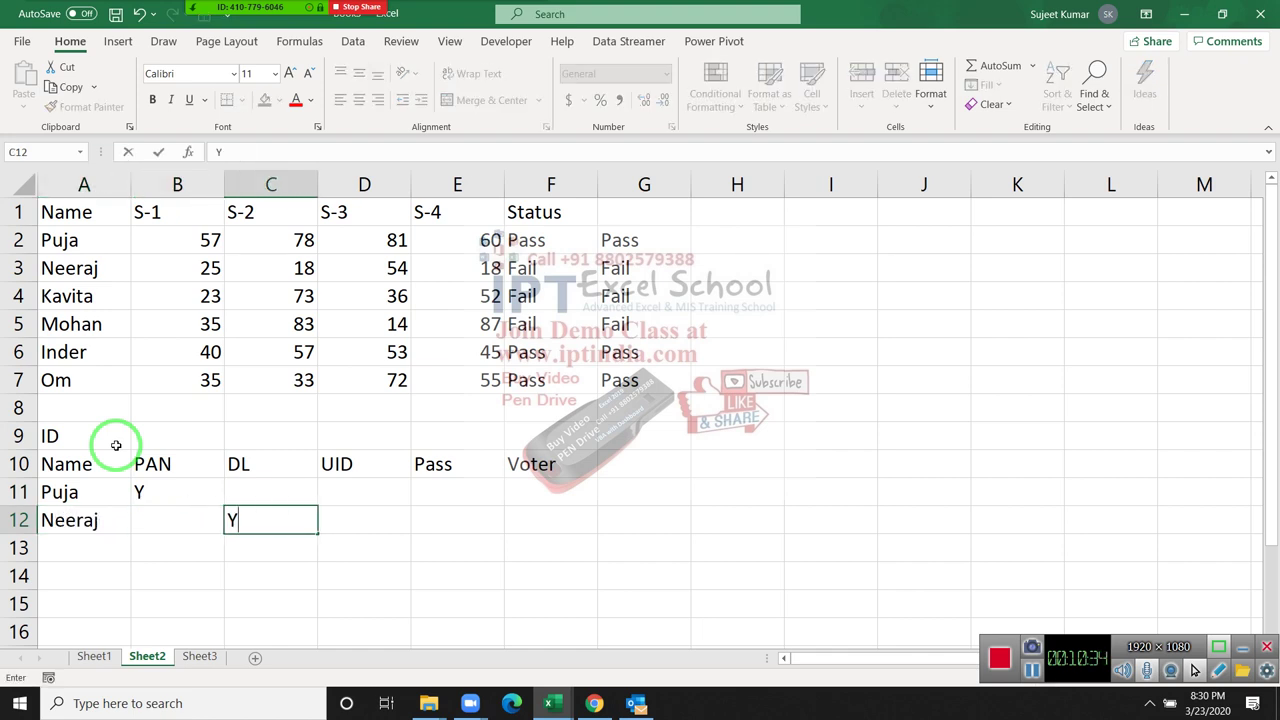
pyautogui.press('Tab')
pyautogui.press('Tab')
pyautogui.write('Y')
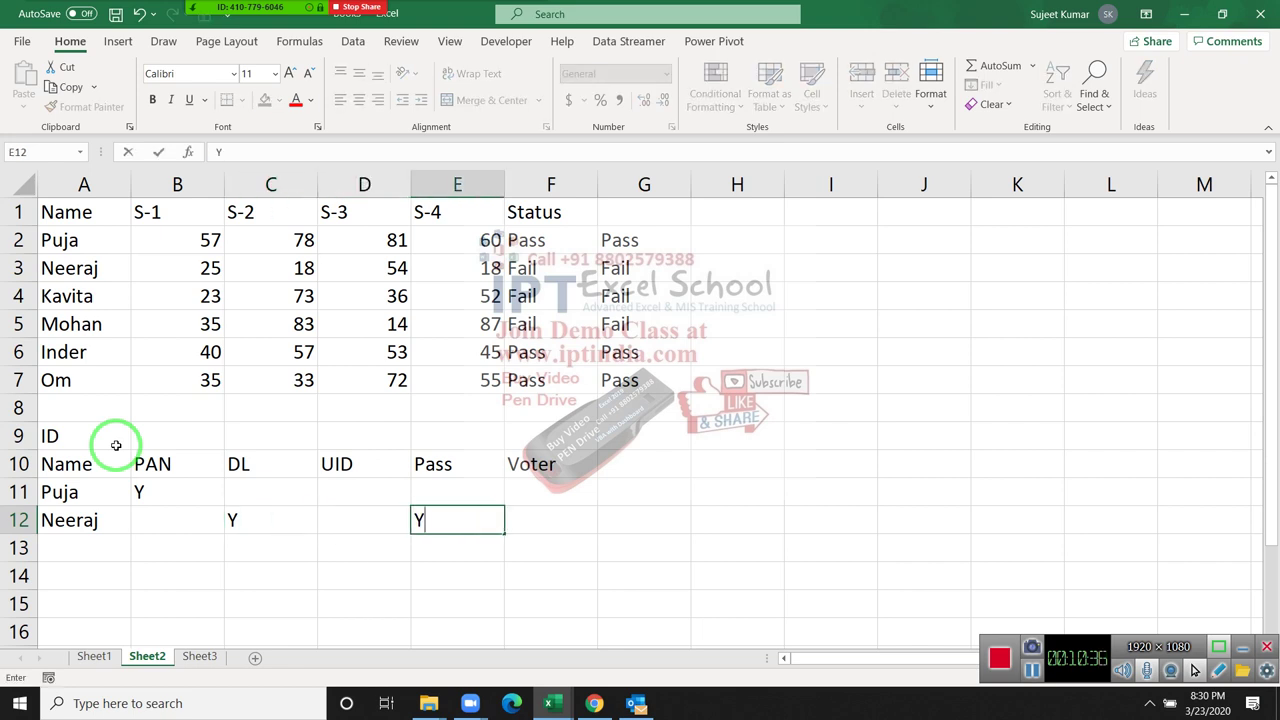
pyautogui.press('Tab')
pyautogui.press('Tab')
# - Enter the Status heading in G10, correcting the typo
pyautogui.press('Up')
pyautogui.press('Up')
pyautogui.press('Up')
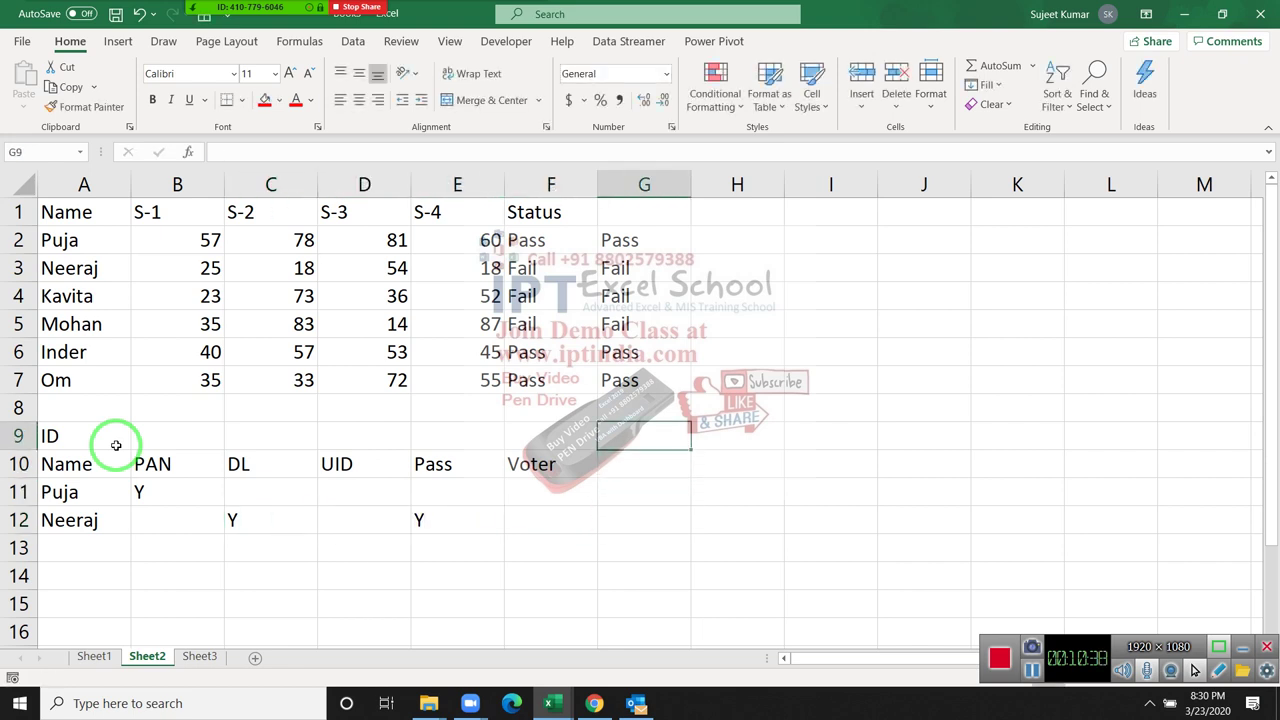
pyautogui.press('Down')
pyautogui.write('St')
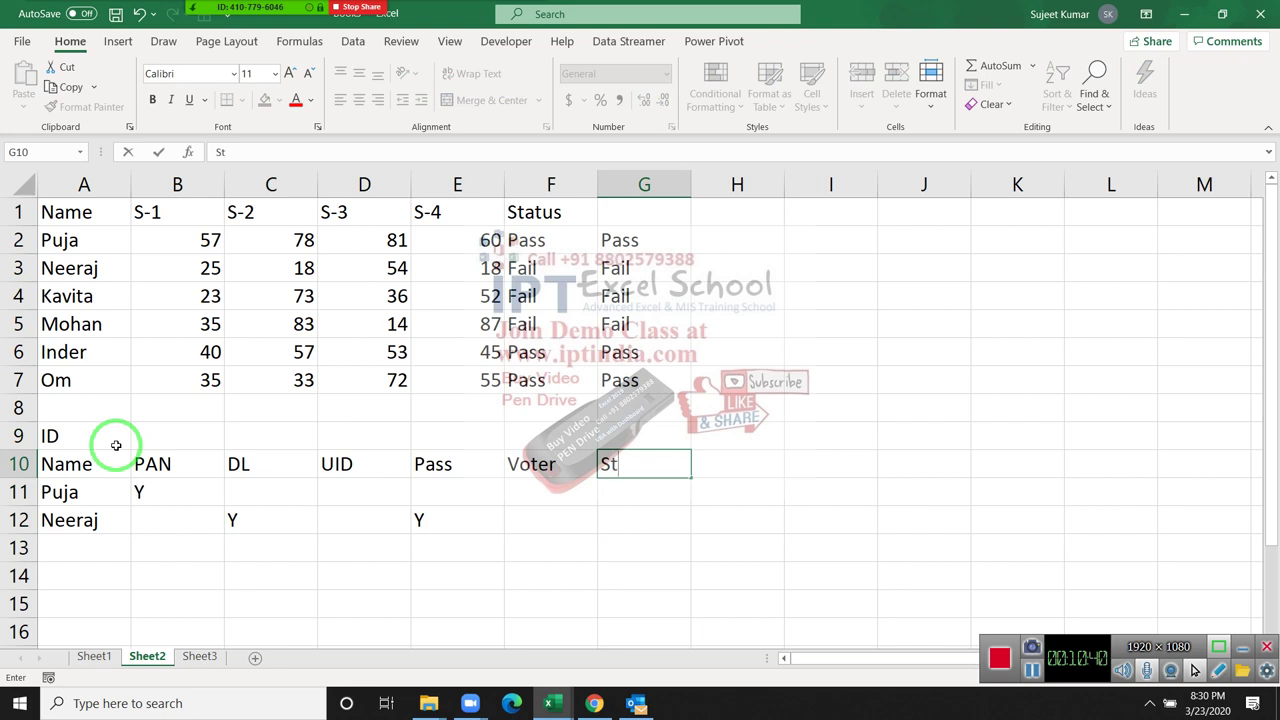
pyautogui.write('a')
pyautogui.write('us')
pyautogui.press('BackSpace')
pyautogui.press('BackSpace')
pyautogui.write('ti')
pyautogui.press('BackSpace')
pyautogui.write('us')
pyautogui.press('Return')
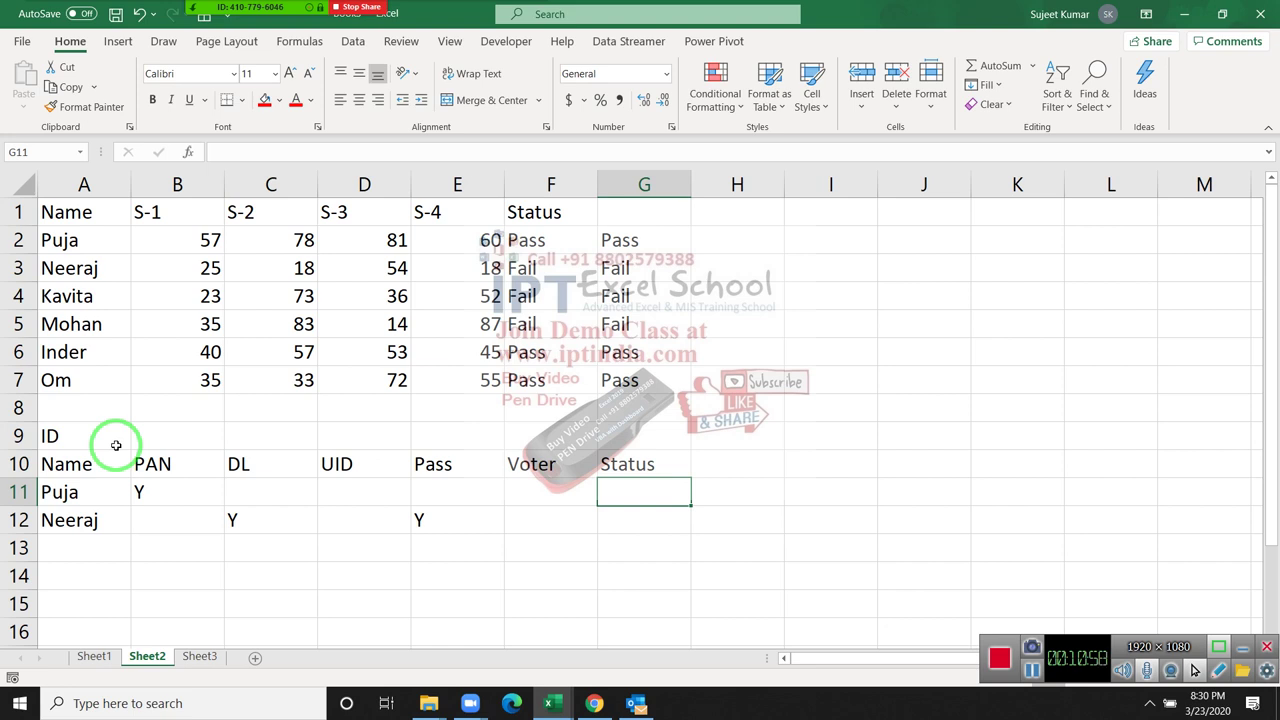
# - In G11, build =OR(B11="y",C11="y",D11="y",E11="y",F11="y") for Puja's ID row
pyautogui.write('=')
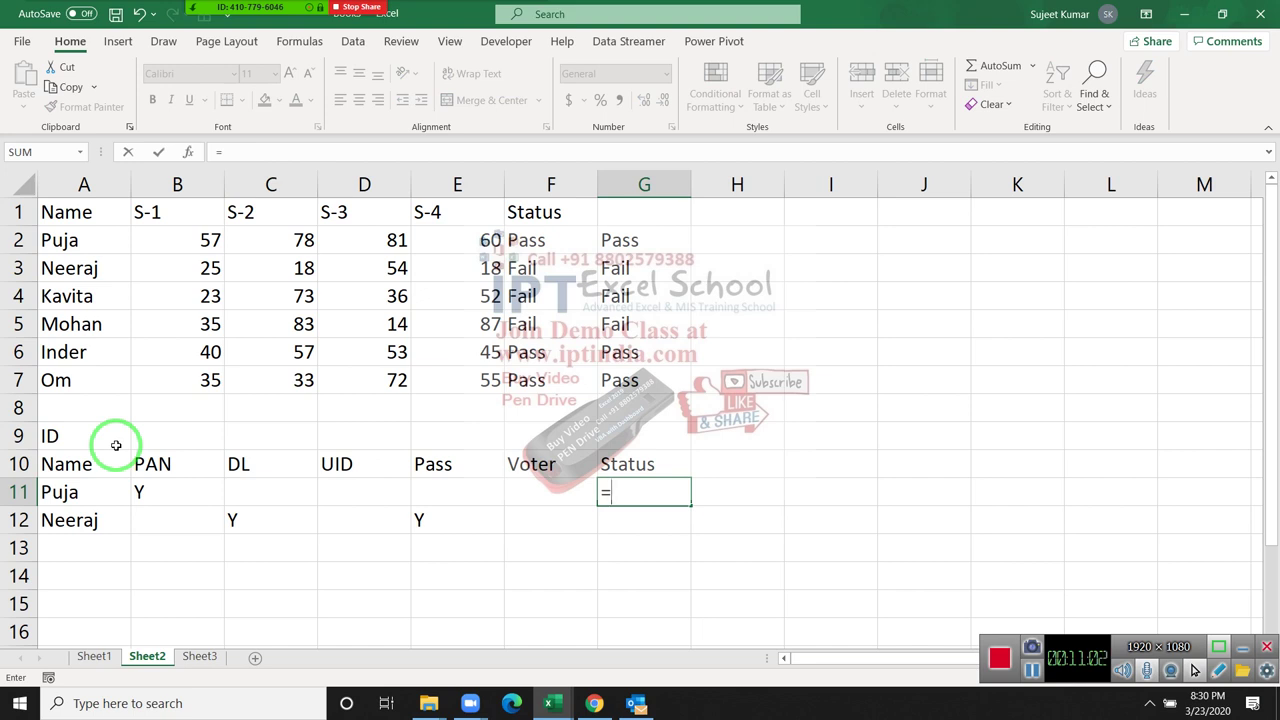
pyautogui.write('or')
pyautogui.press('Tab')
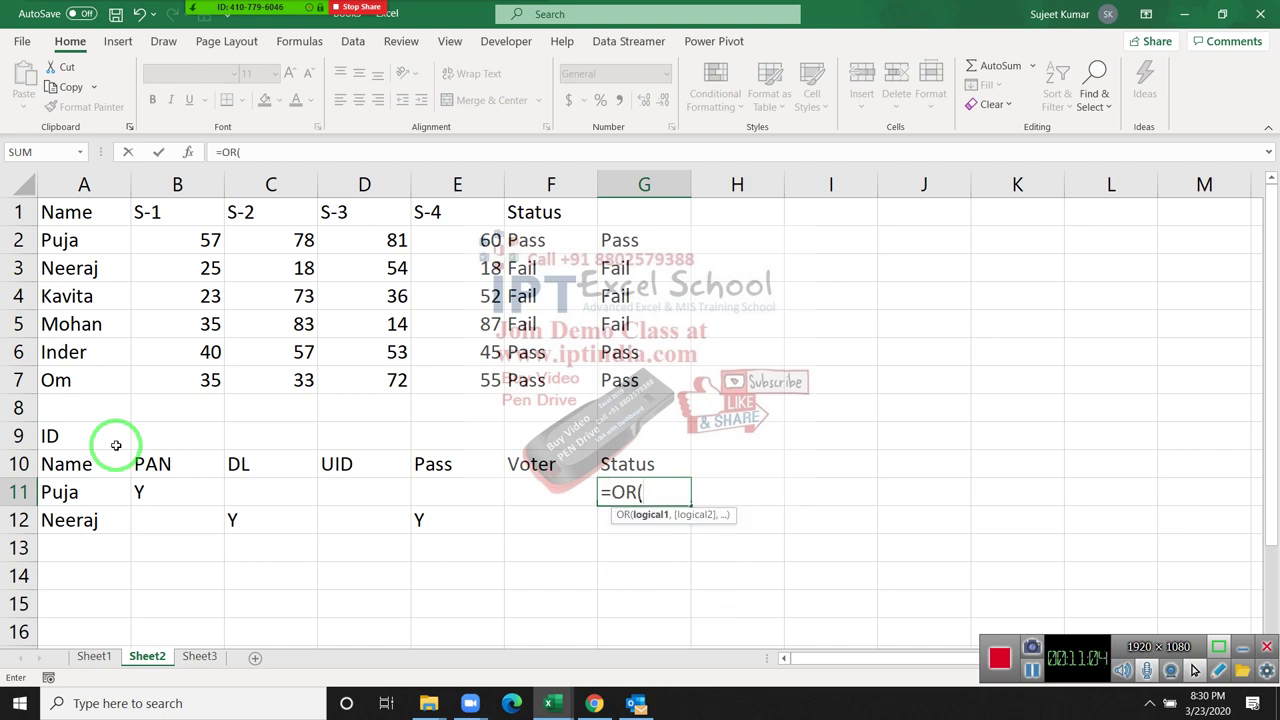
pyautogui.press('Left')
pyautogui.press('Left')
pyautogui.press('Left')
pyautogui.press('Left')
pyautogui.press('Left')
pyautogui.write('=')
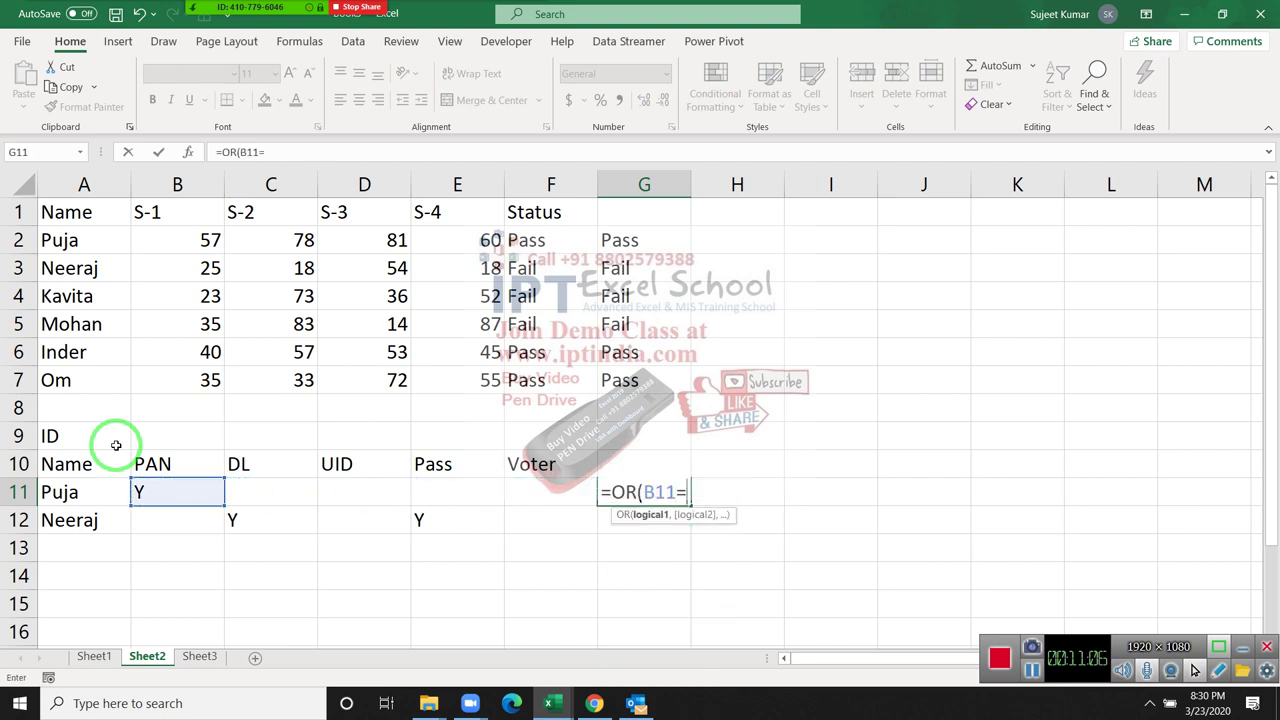
pyautogui.write('"y')
pyautogui.press('BackSpace')
pyautogui.write('y"')
pyautogui.write(',')
pyautogui.press('Left')
pyautogui.press('Left')
pyautogui.press('Left')
pyautogui.press('Left')
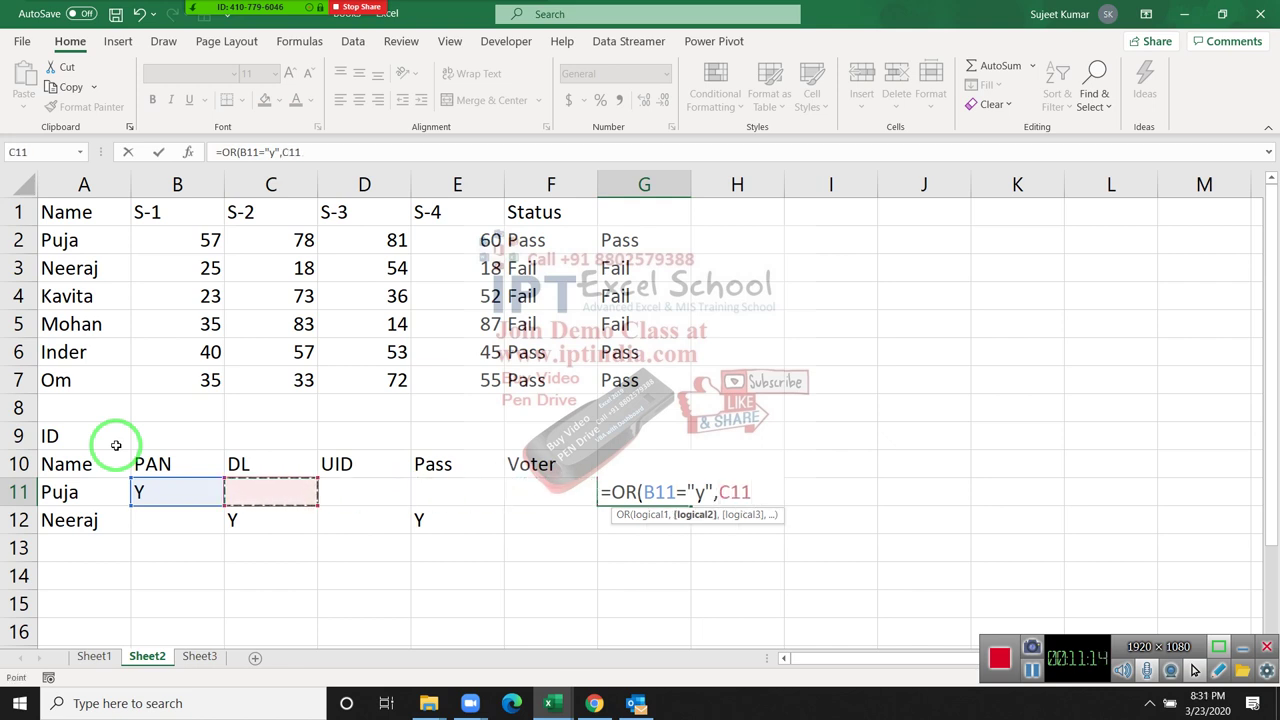
pyautogui.write('="y')
pyautogui.write('",')
pyautogui.press('Left')
pyautogui.press('Left')
pyautogui.press('Left')
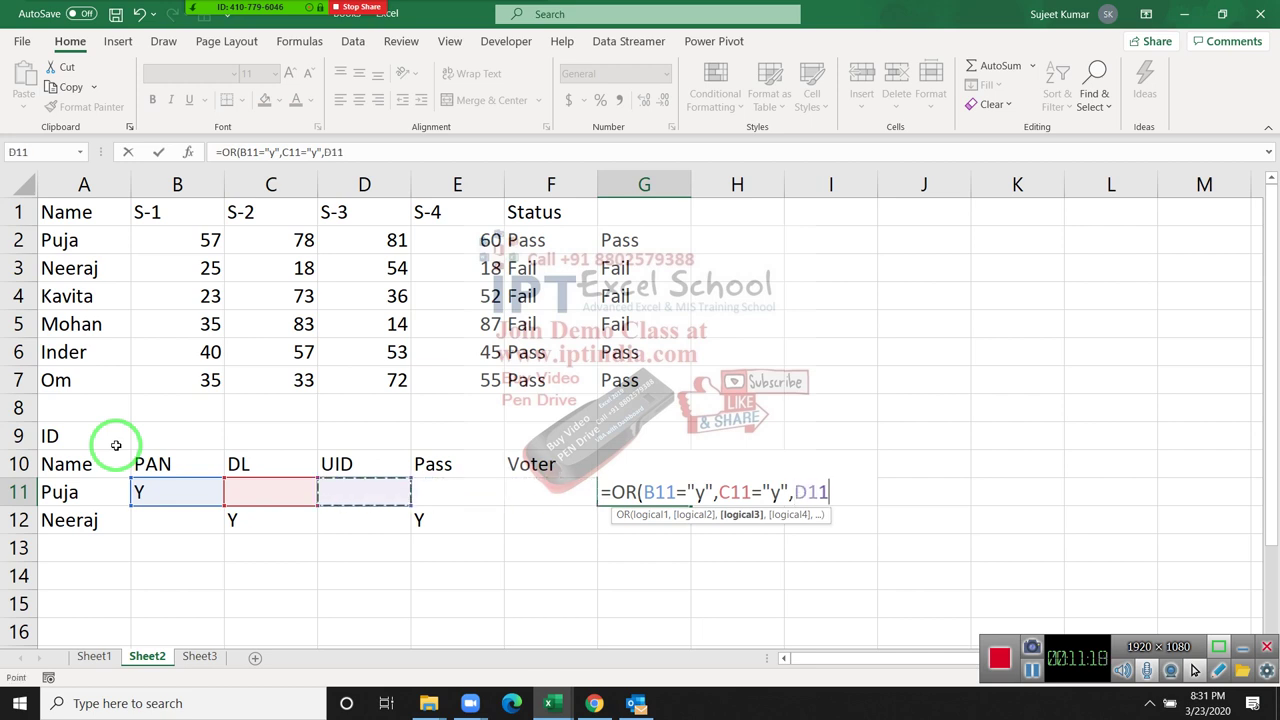
pyautogui.write('="y')
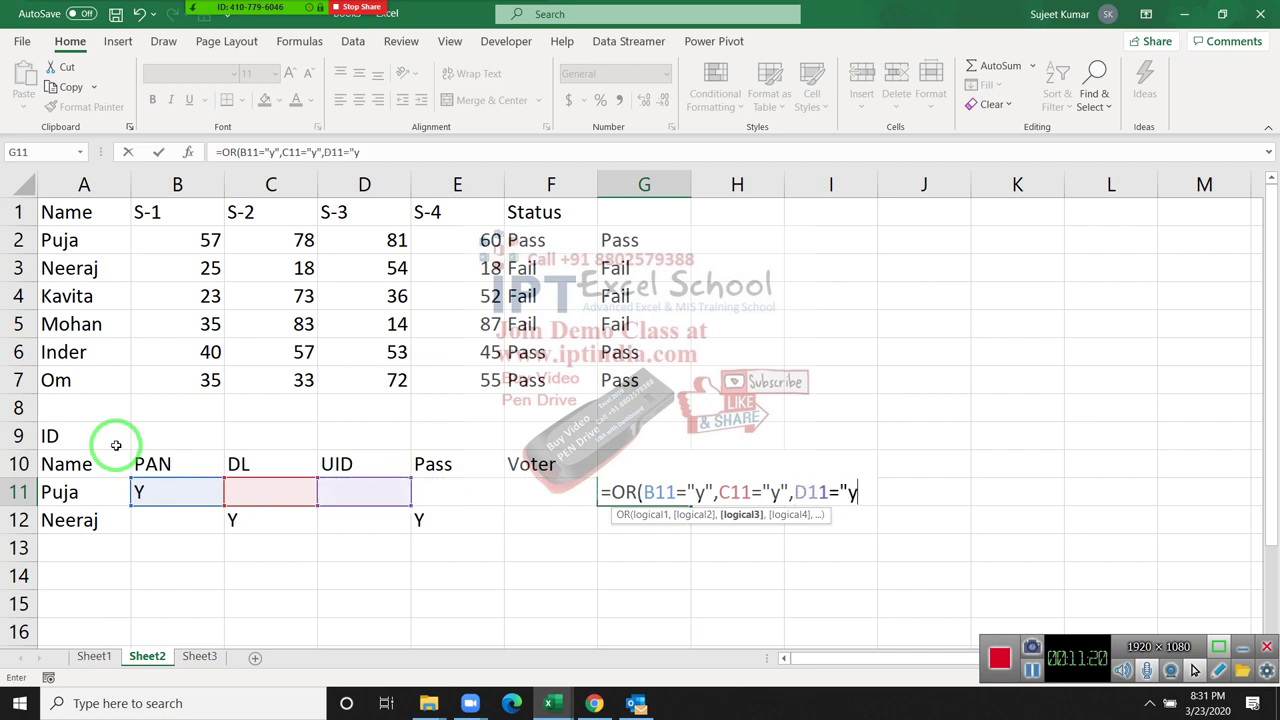
pyautogui.write('",')
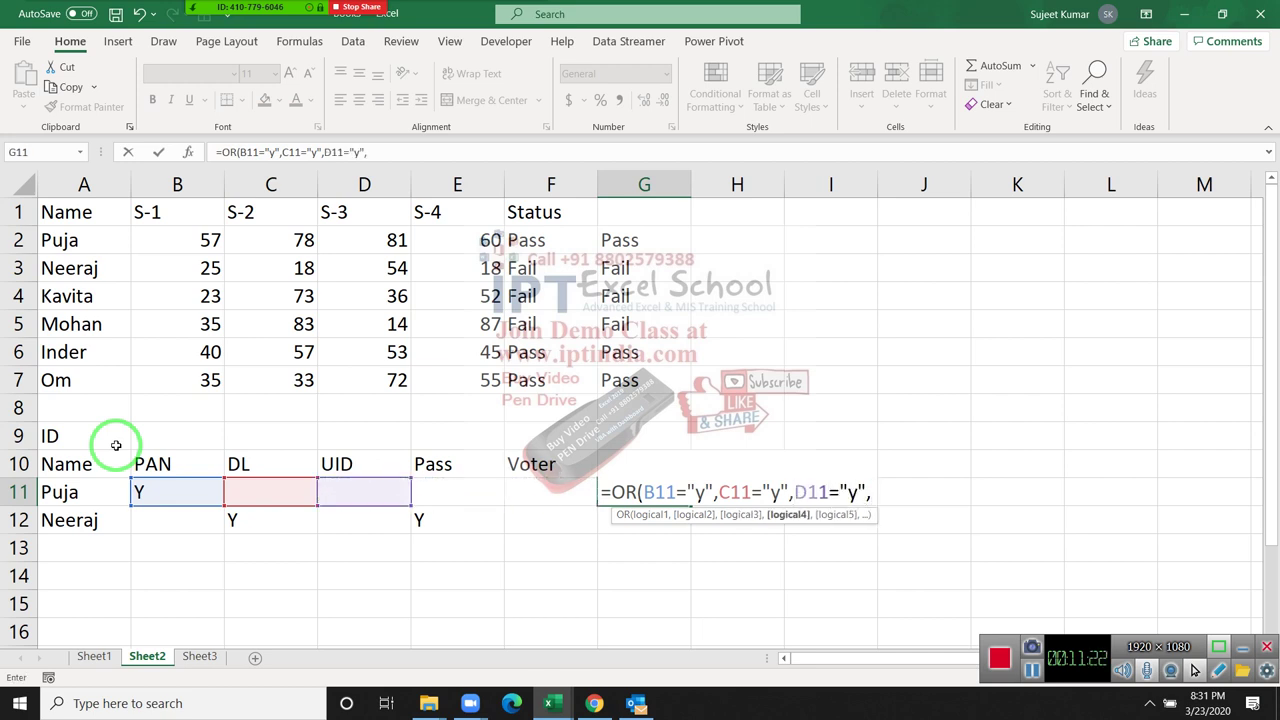
pyautogui.press('Left')
pyautogui.press('Left')
pyautogui.write('=')
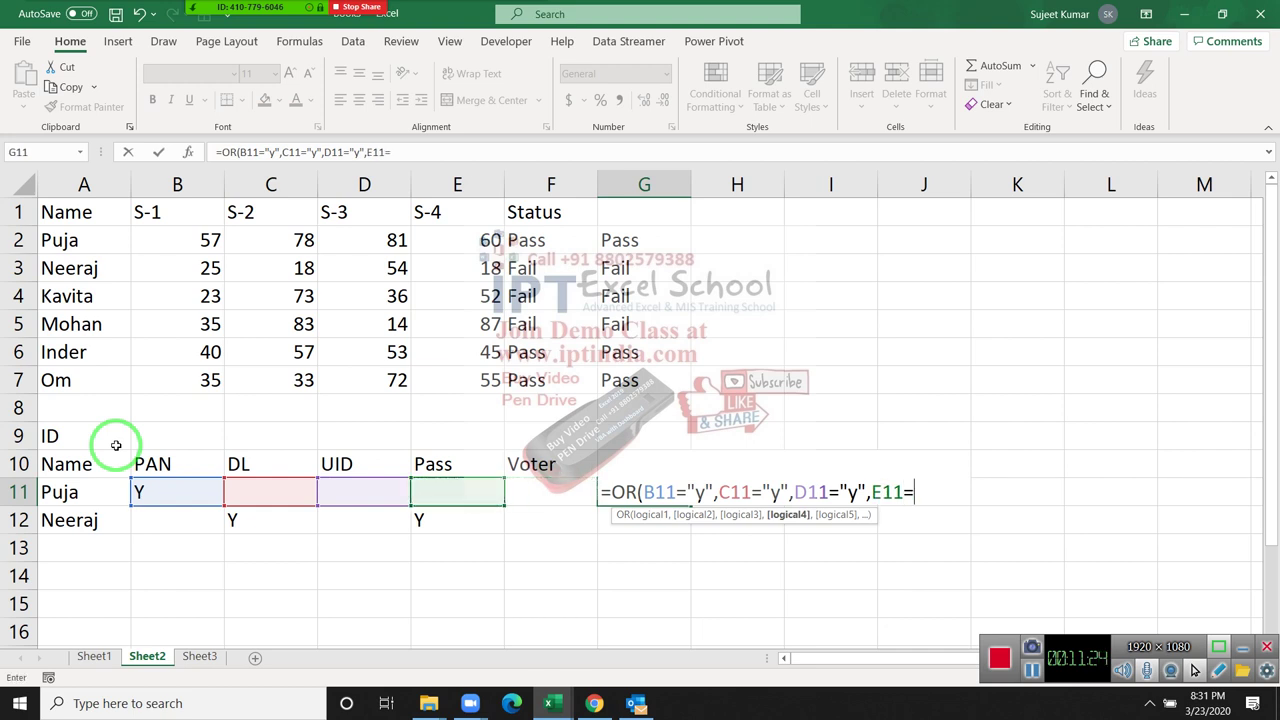
pyautogui.write('"y"')
pyautogui.write(',')
pyautogui.press('Left')
pyautogui.write('"')
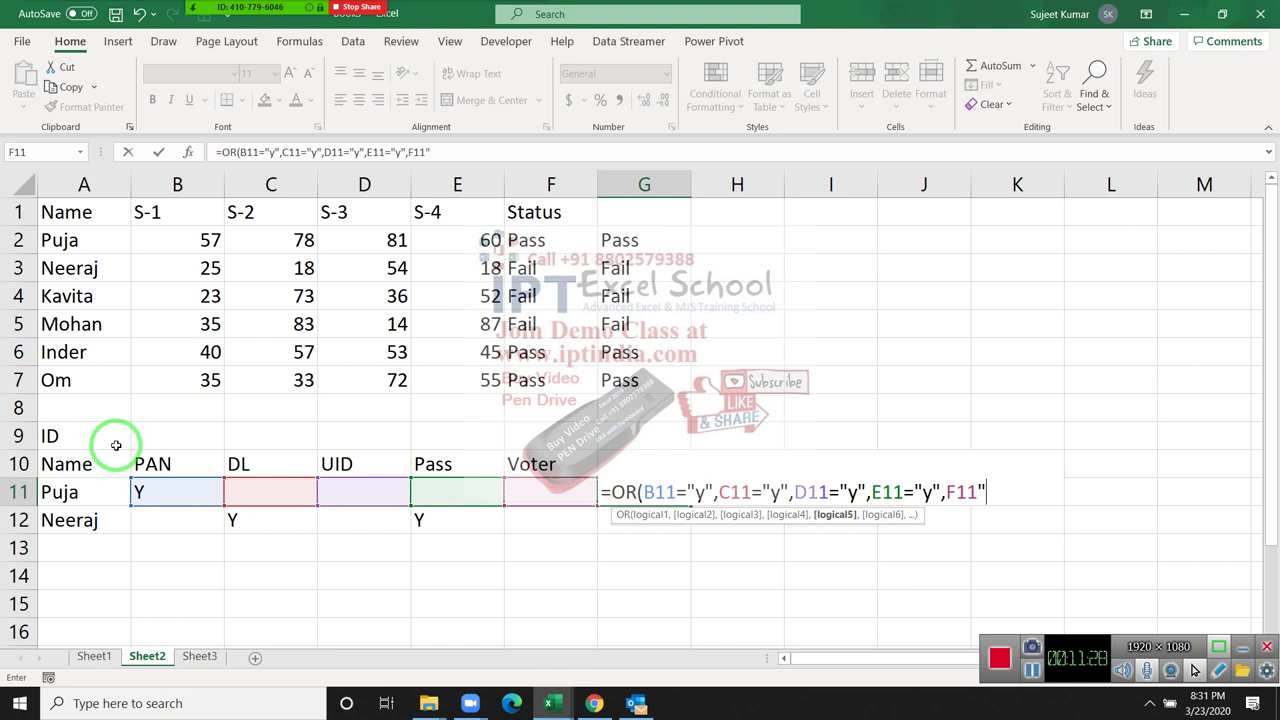
pyautogui.write('y"')
pyautogui.write(')')
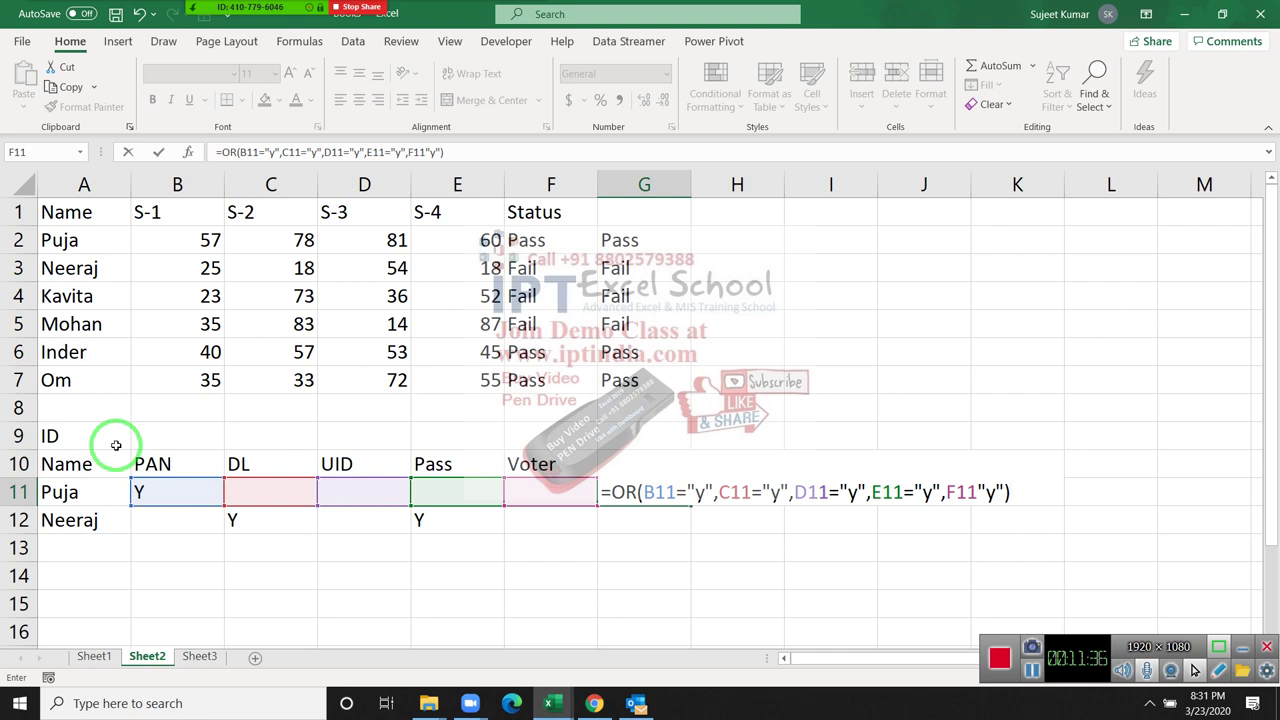
# - Add the missing = after F11 to fix the error and commit the formula, returning TRUE
pyautogui.press('Return')
pyautogui.press('Return')
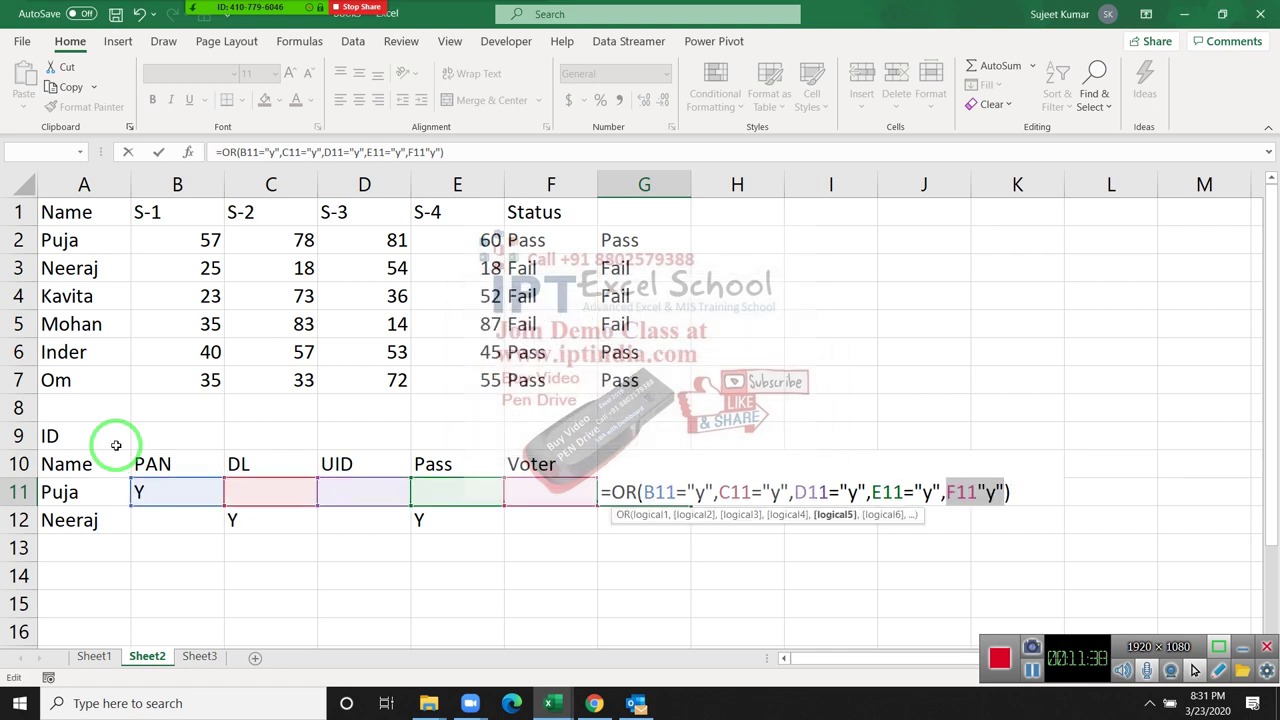
pyautogui.press('Left')
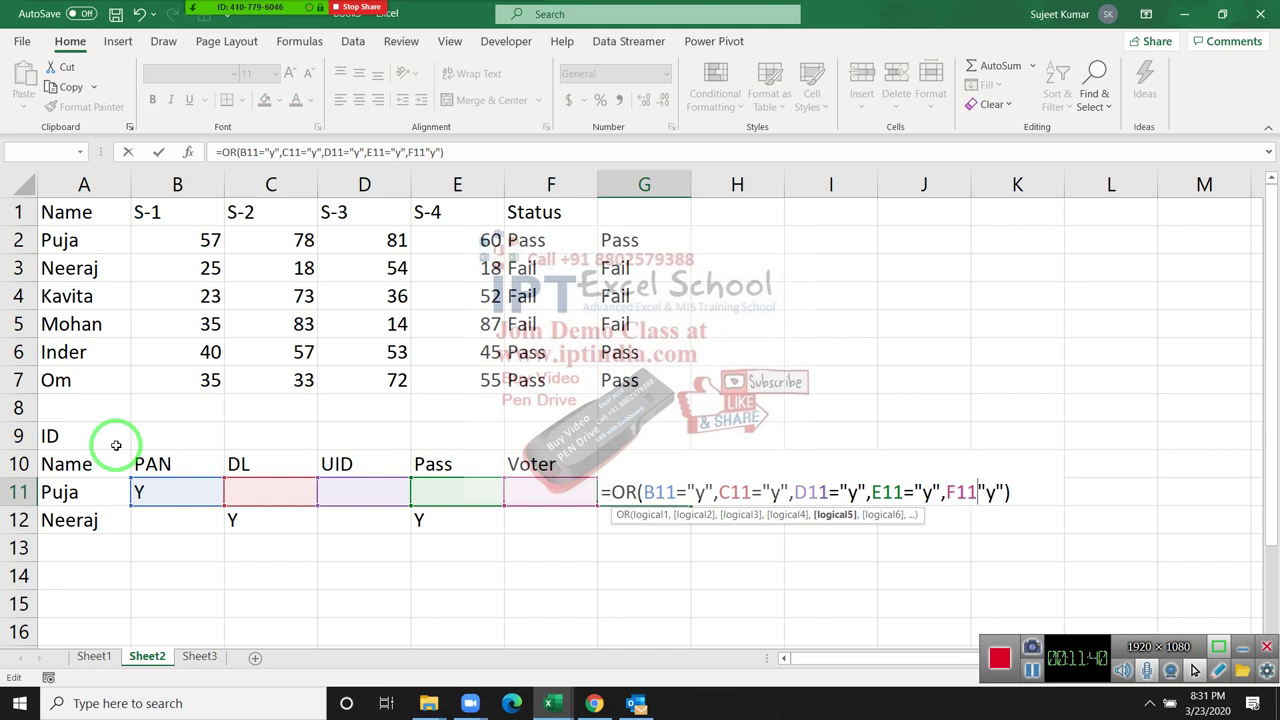
pyautogui.write('=')
pyautogui.press('Return')
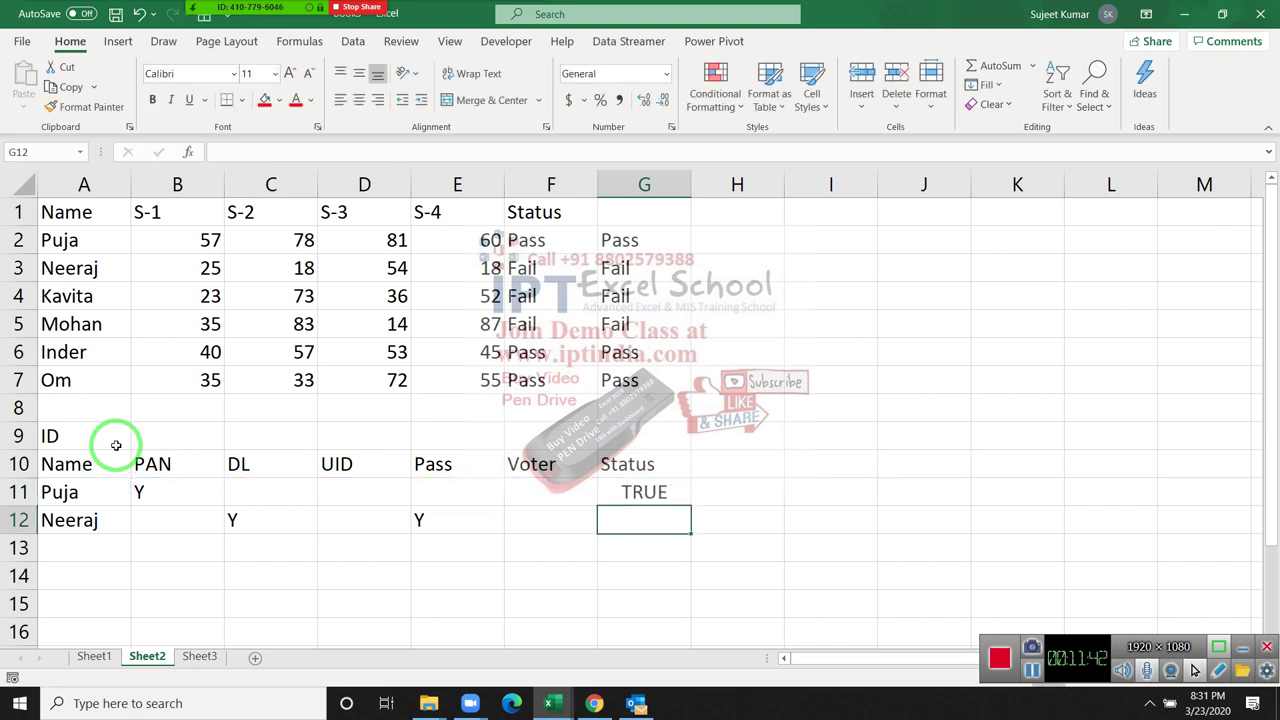
pyautogui.press('Up')
# - Test the check by clearing and re-entering Y in B11
pyautogui.press('Left')
pyautogui.press('Left')
pyautogui.press('Left')
pyautogui.press('Left')
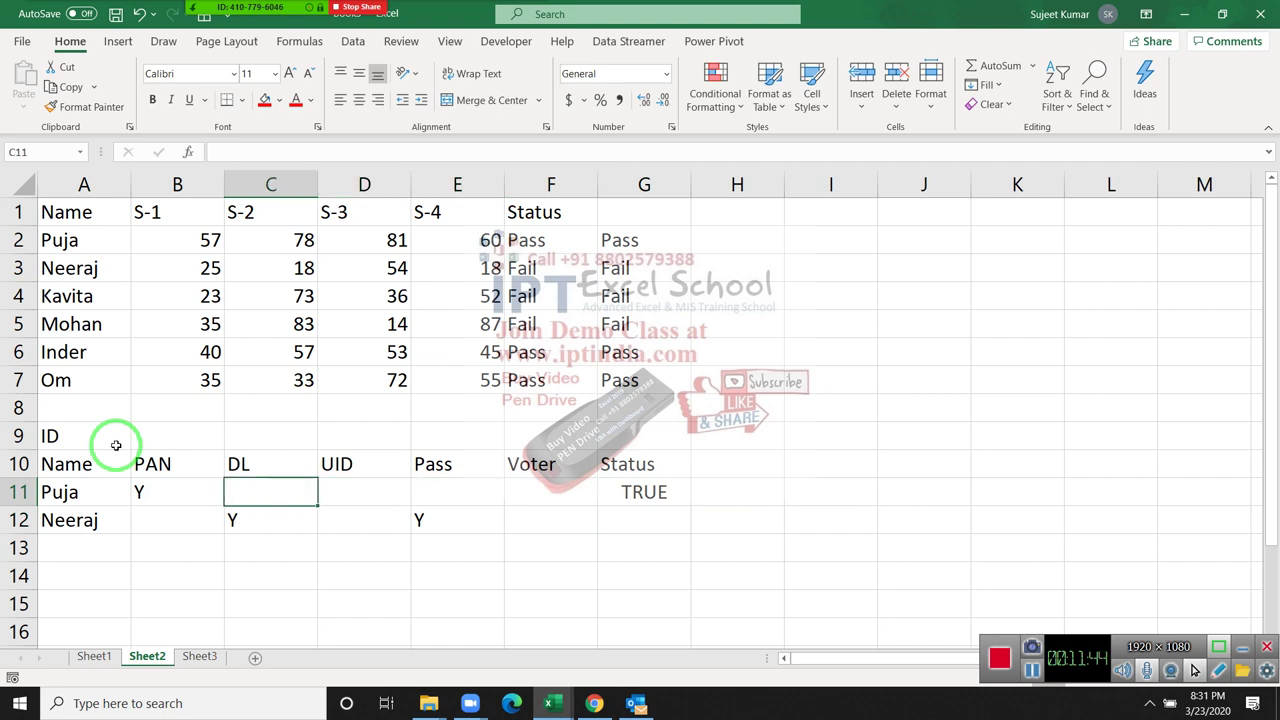
pyautogui.press('Left')
pyautogui.press('Delete')
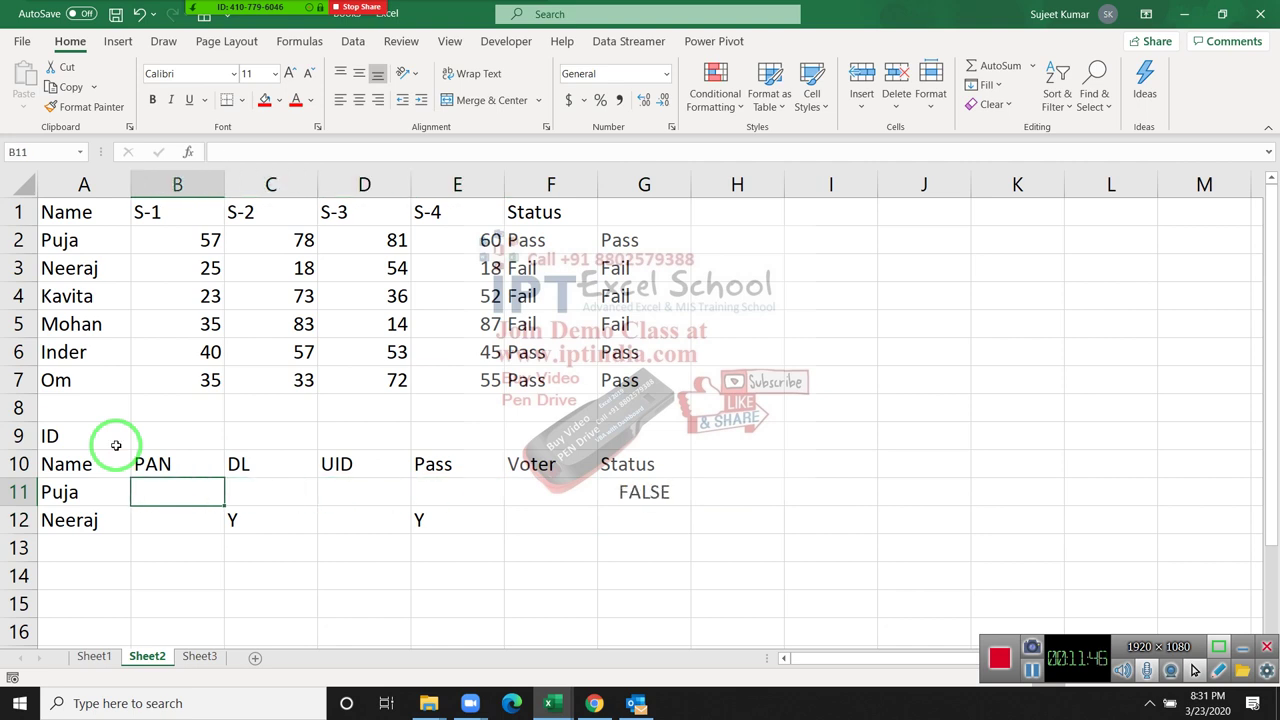
pyautogui.write('Y')
pyautogui.hotkey('ctrl', 'Return')
pyautogui.press('Right')
pyautogui.press('Right')
pyautogui.press('Right')
pyautogui.press('Right')
pyautogui.press('Right')
# - Wrap G11's OR check in IF so it returns "OK" or "Pending"
pyautogui.press('F2')
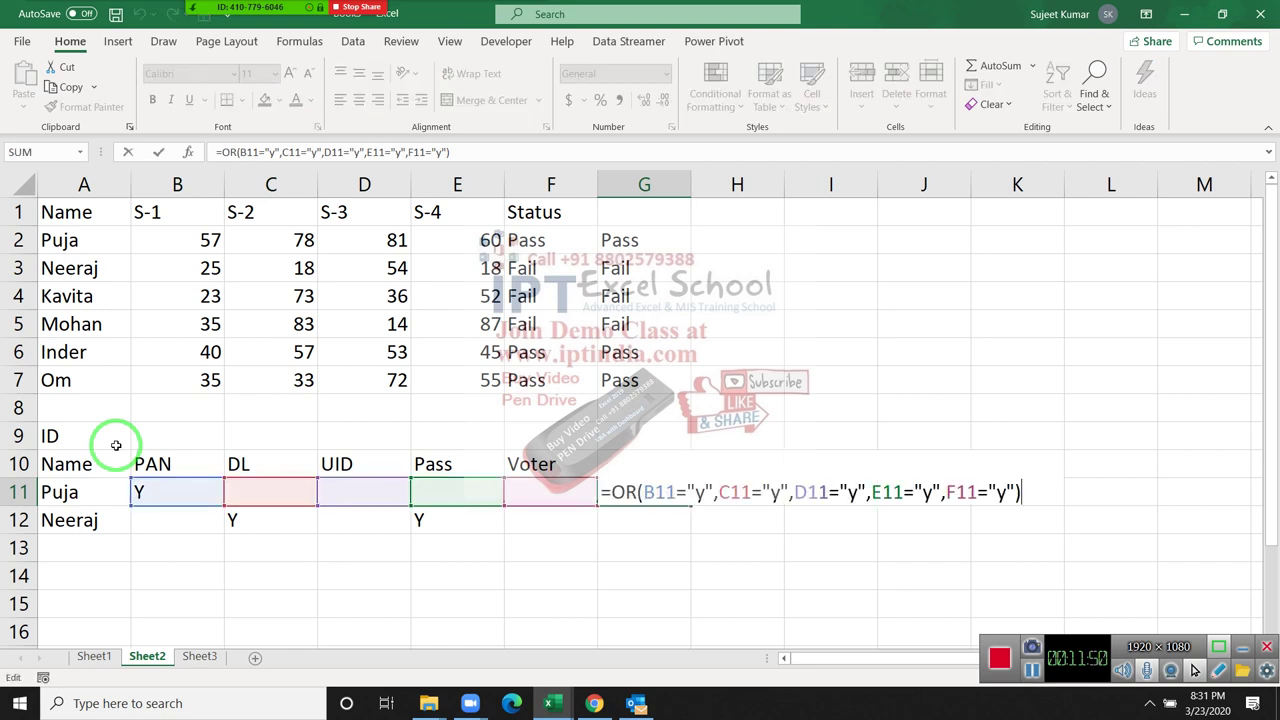
pyautogui.press('Left')
pyautogui.press('Left')
pyautogui.press('Left')
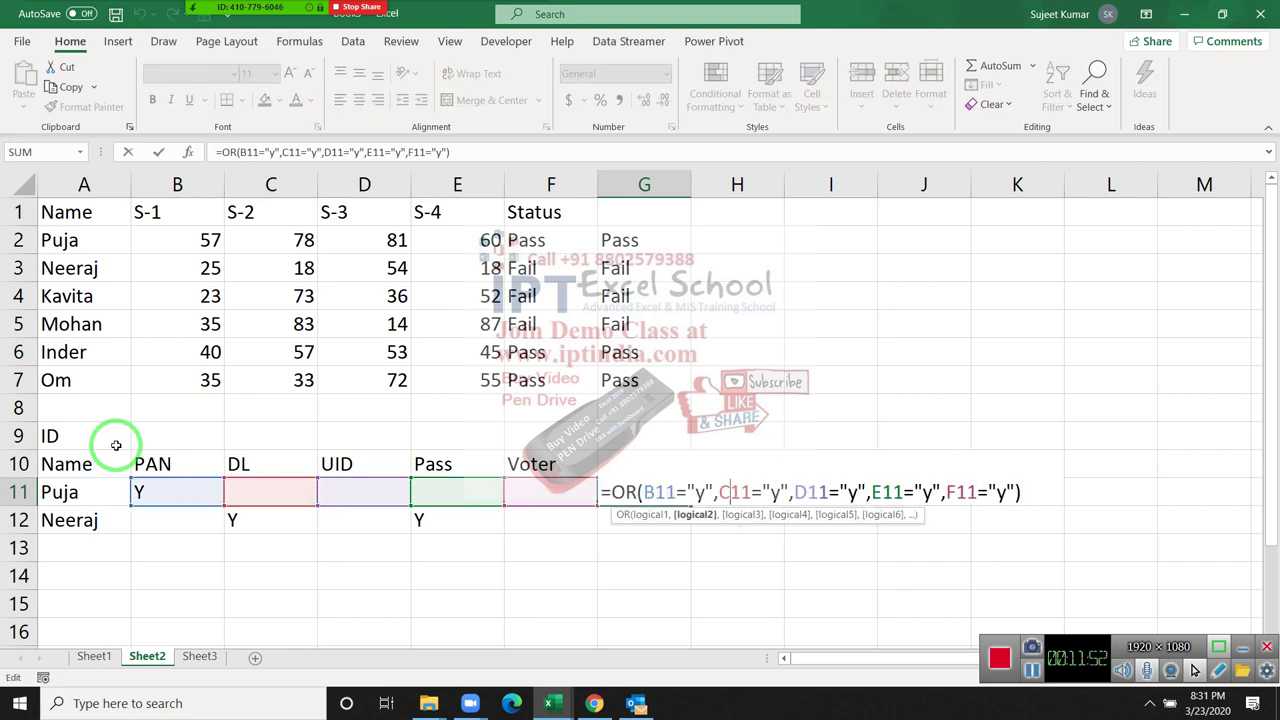
pyautogui.press('Left')
pyautogui.press('Left')
pyautogui.press('Left')
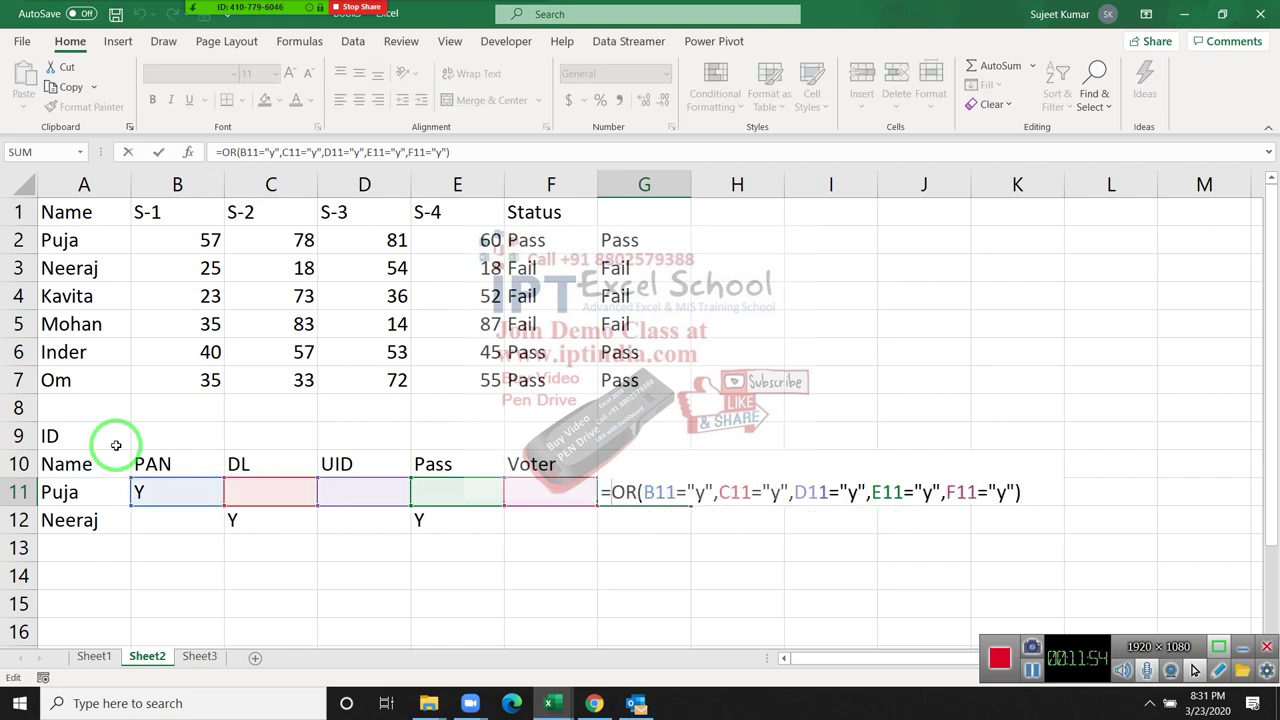
pyautogui.write('if(')
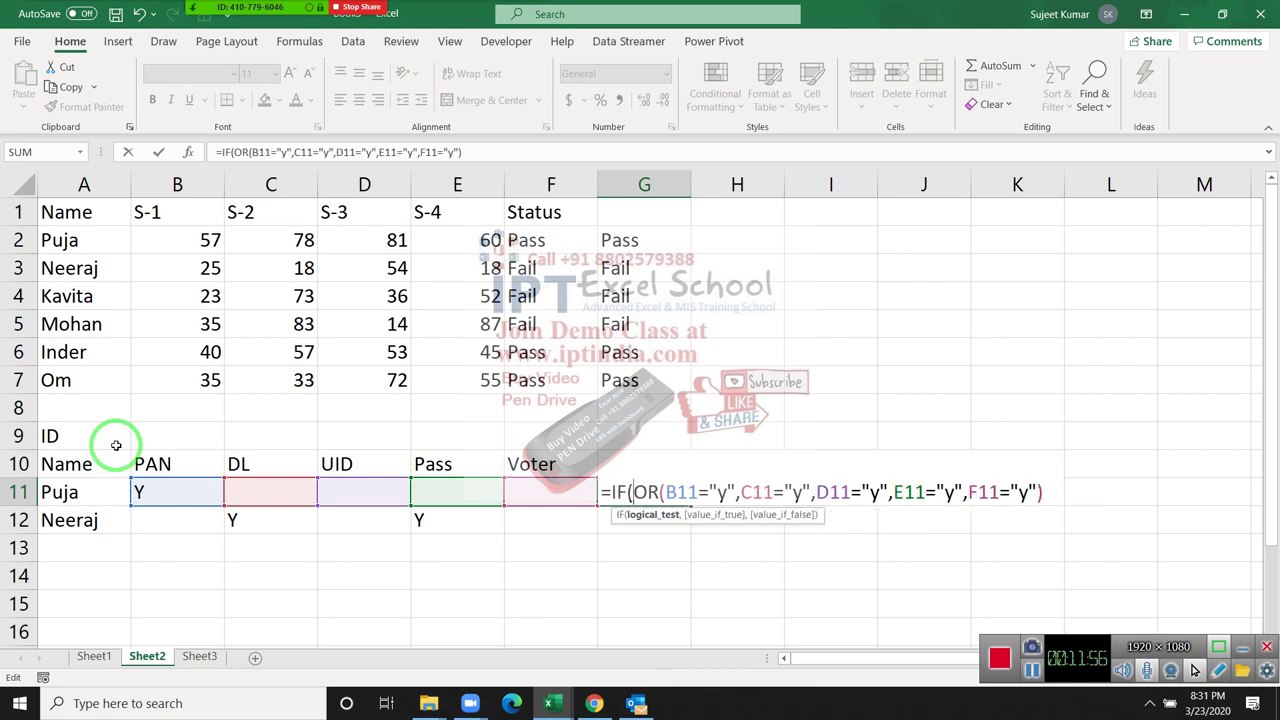
pyautogui.click(1055, 492)
pyautogui.write(',"')
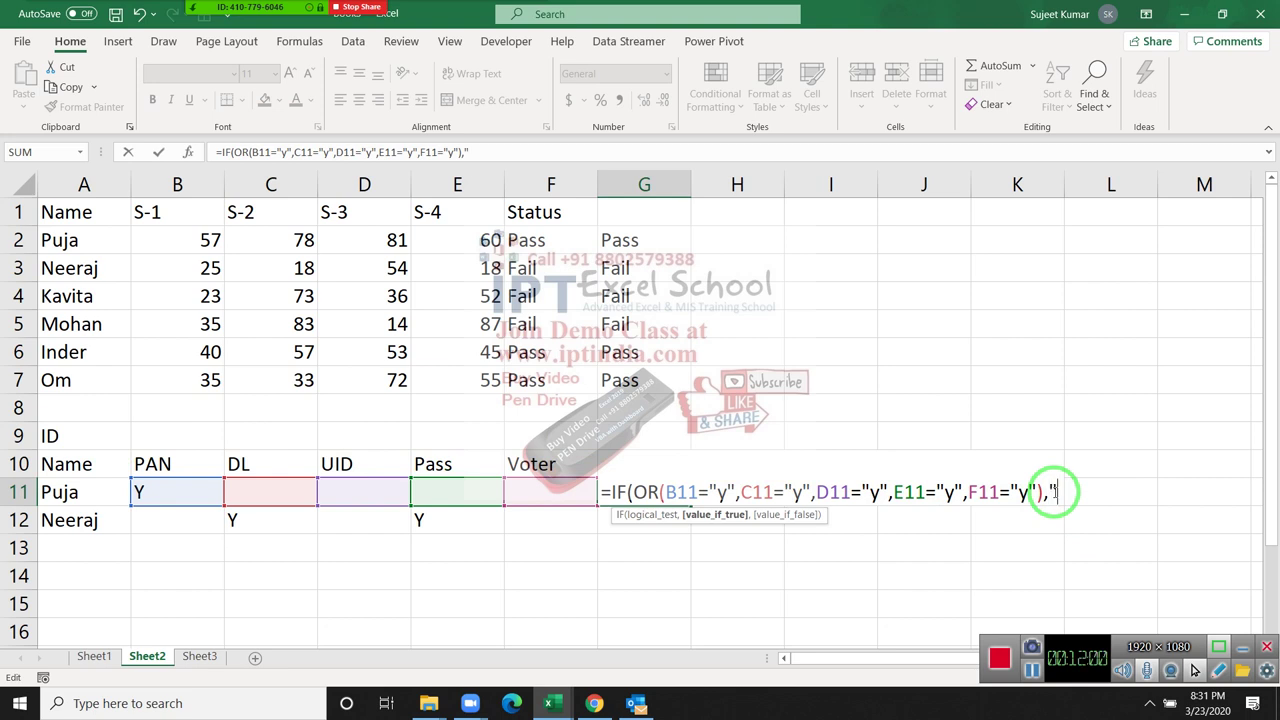
pyautogui.write('I')
pyautogui.write('OK",')
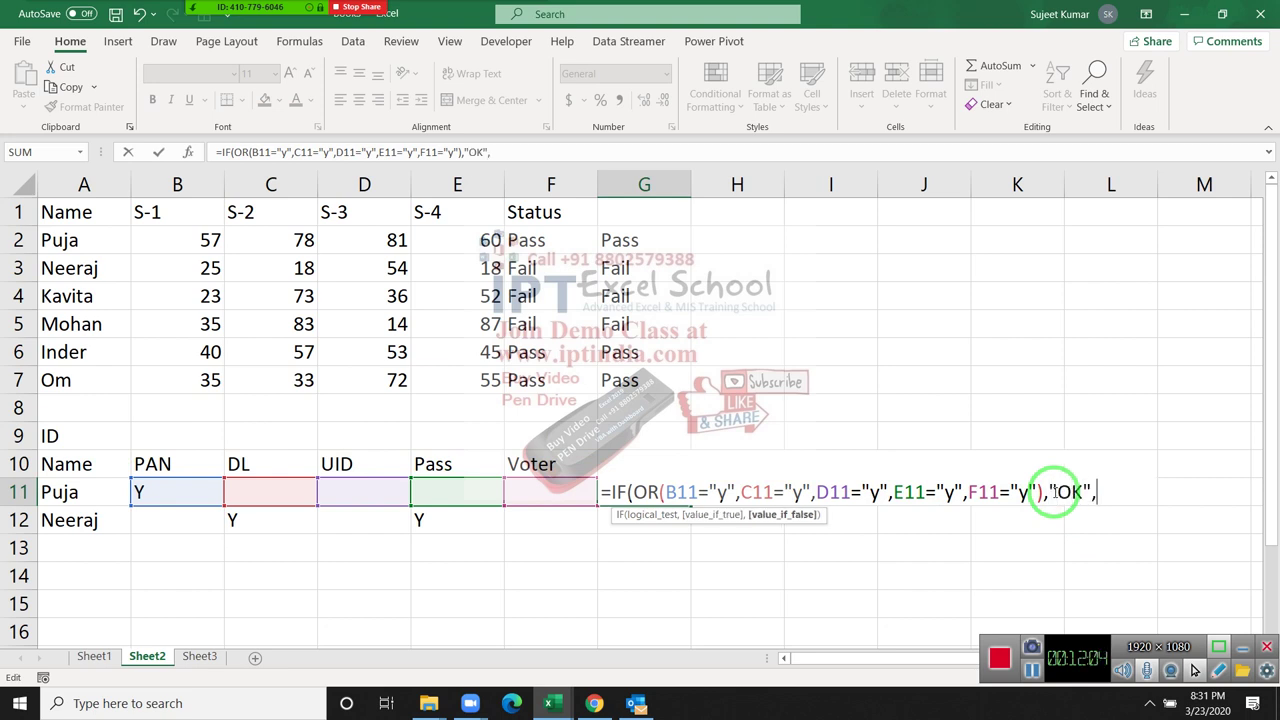
pyautogui.write('"Pen')
pyautogui.write('ding"')
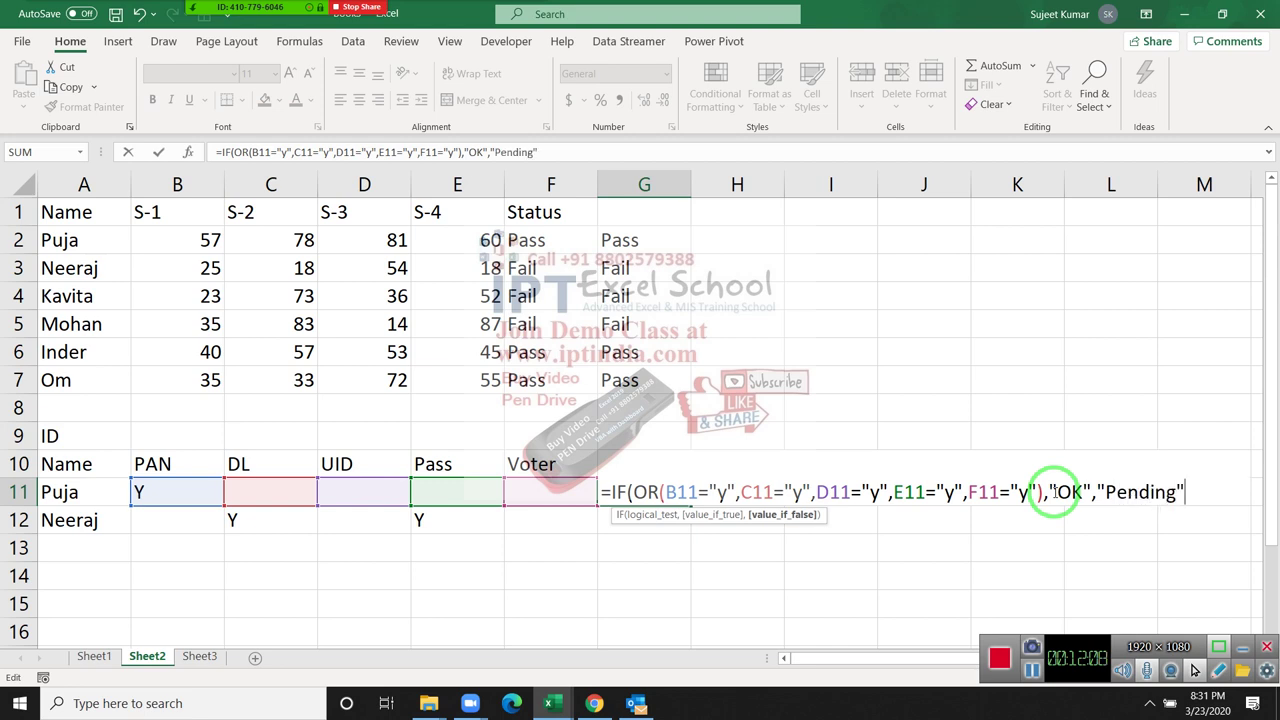
pyautogui.press('Return')
pyautogui.press('Return')
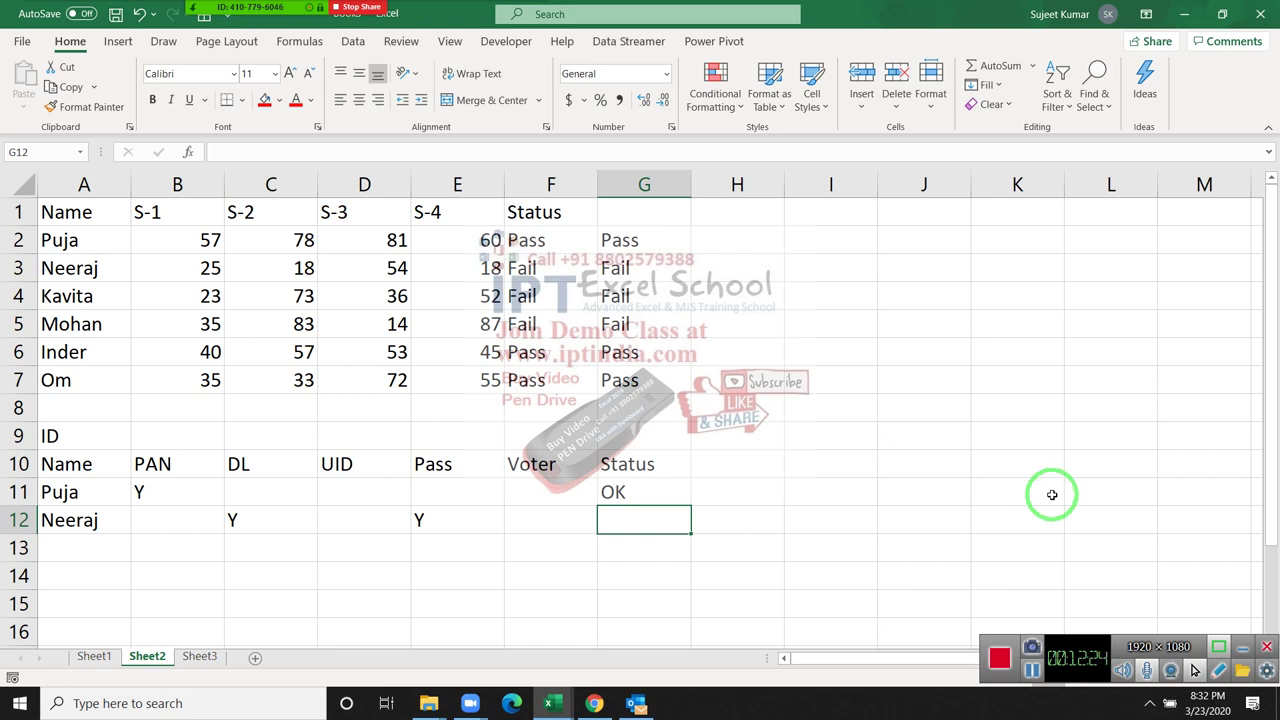
# - Fill the IF(OR) Status formula from G11 down to G12, check its references, then open Zoom participants
pyautogui.click(620, 494)
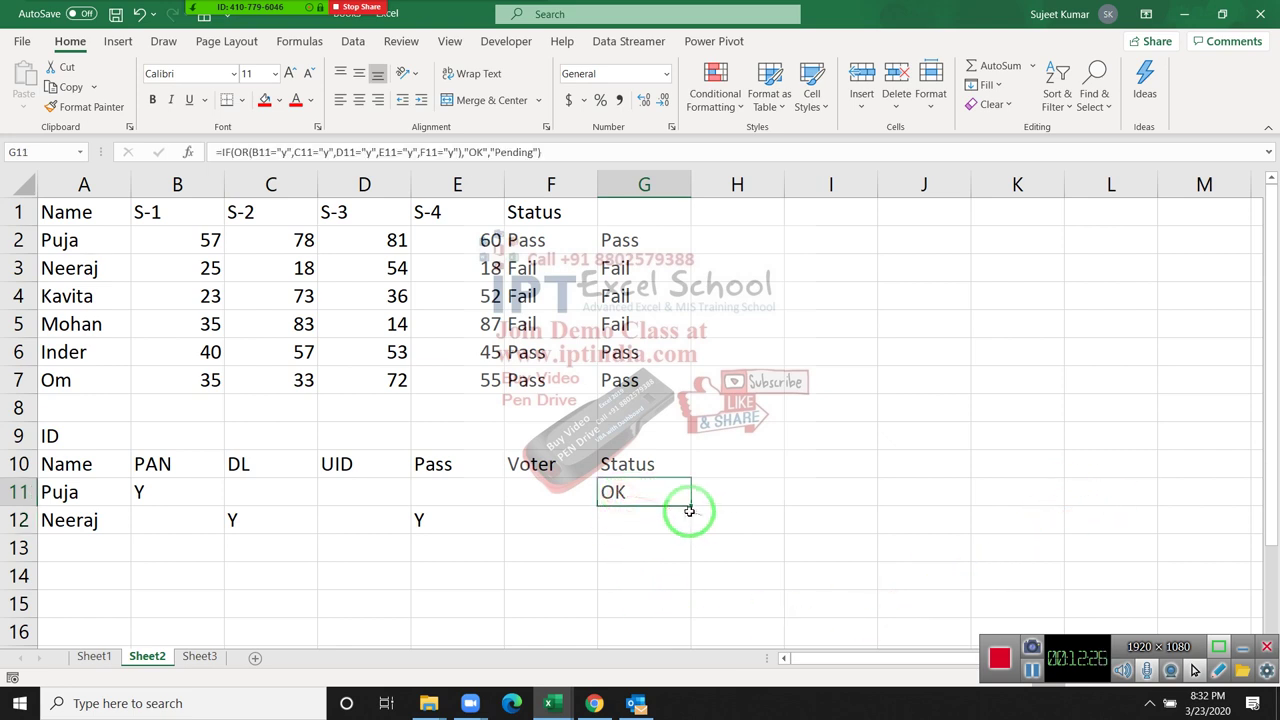
pyautogui.moveTo(688, 507); pyautogui.dragTo(690, 521)
pyautogui.doubleClick(664, 491)
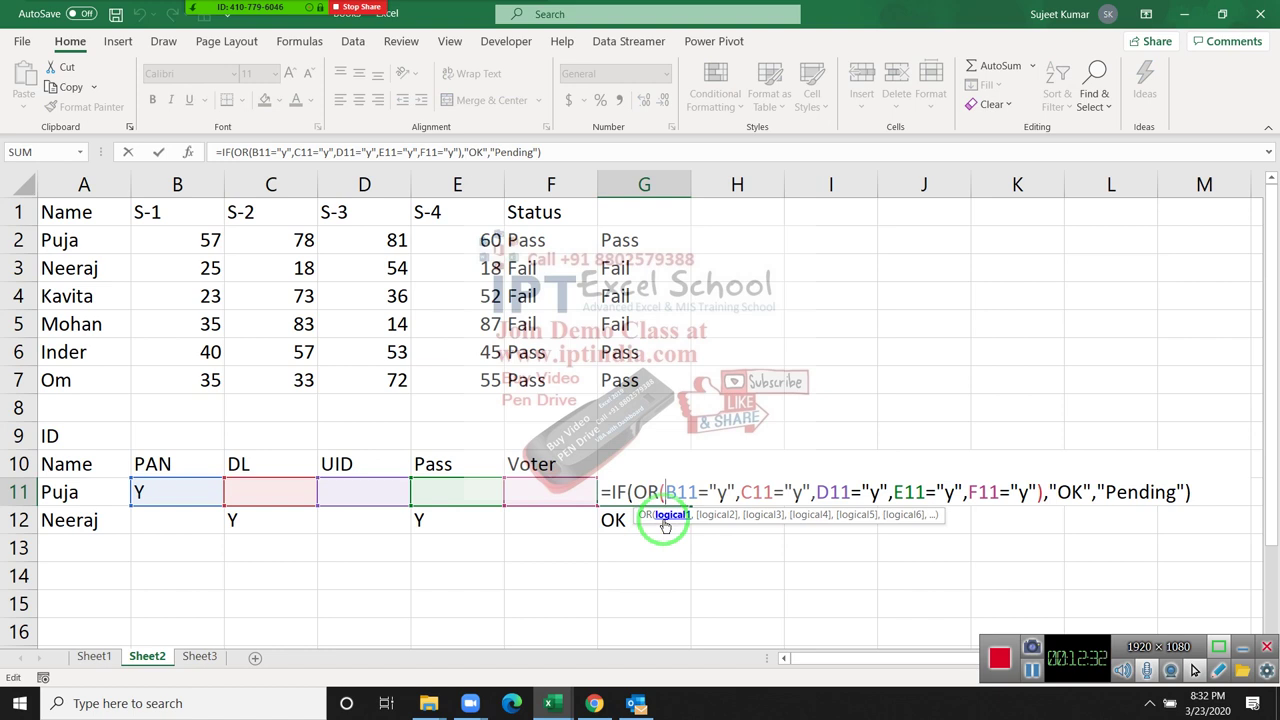
pyautogui.moveTo(275, 12)
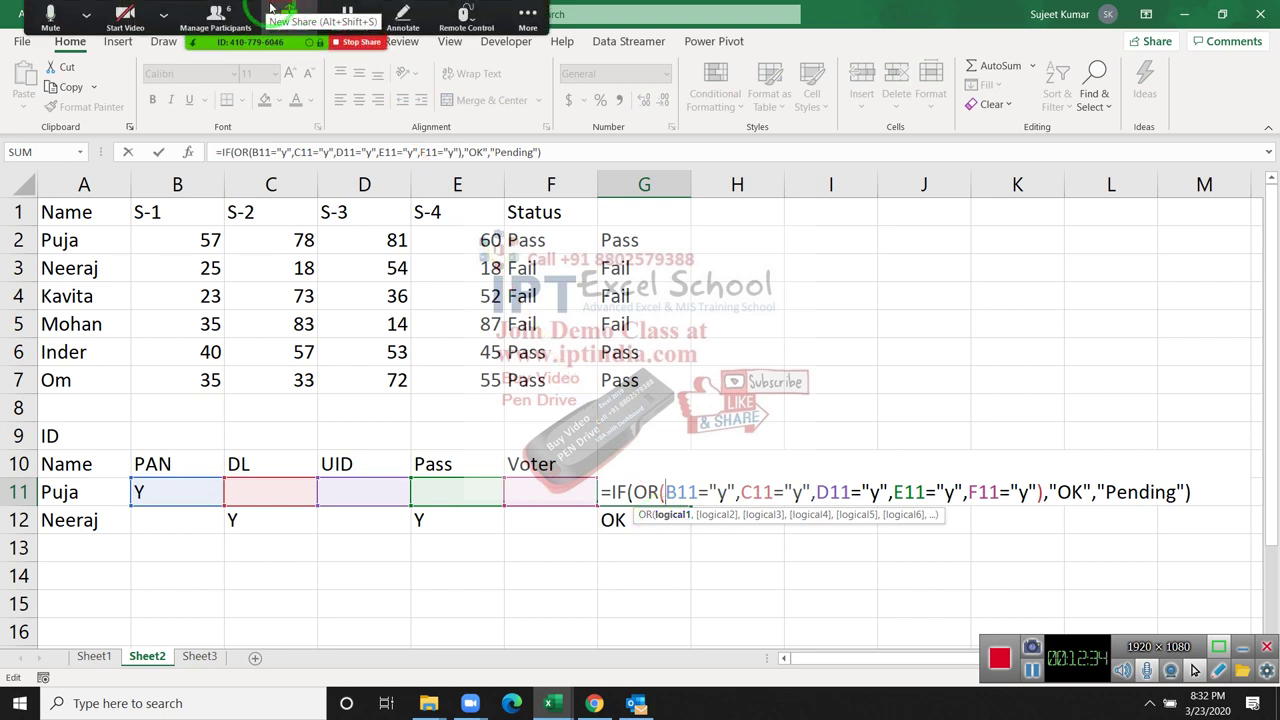
pyautogui.click(237, 13)
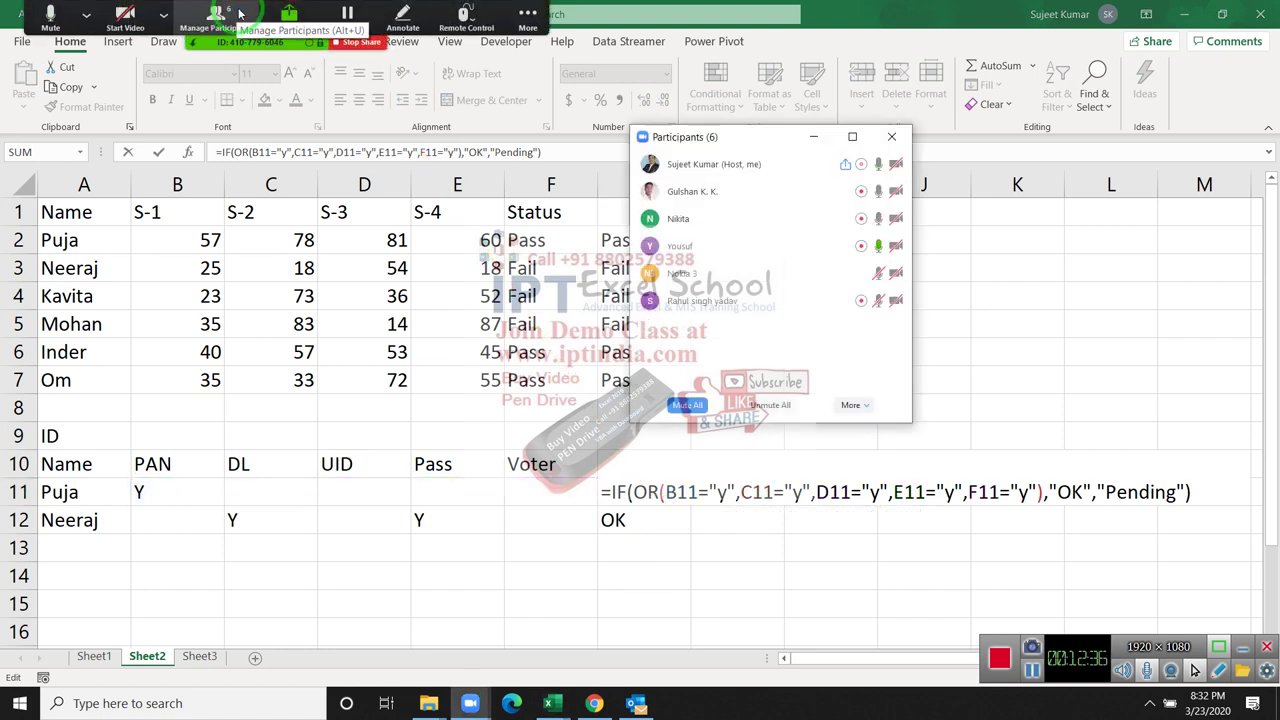
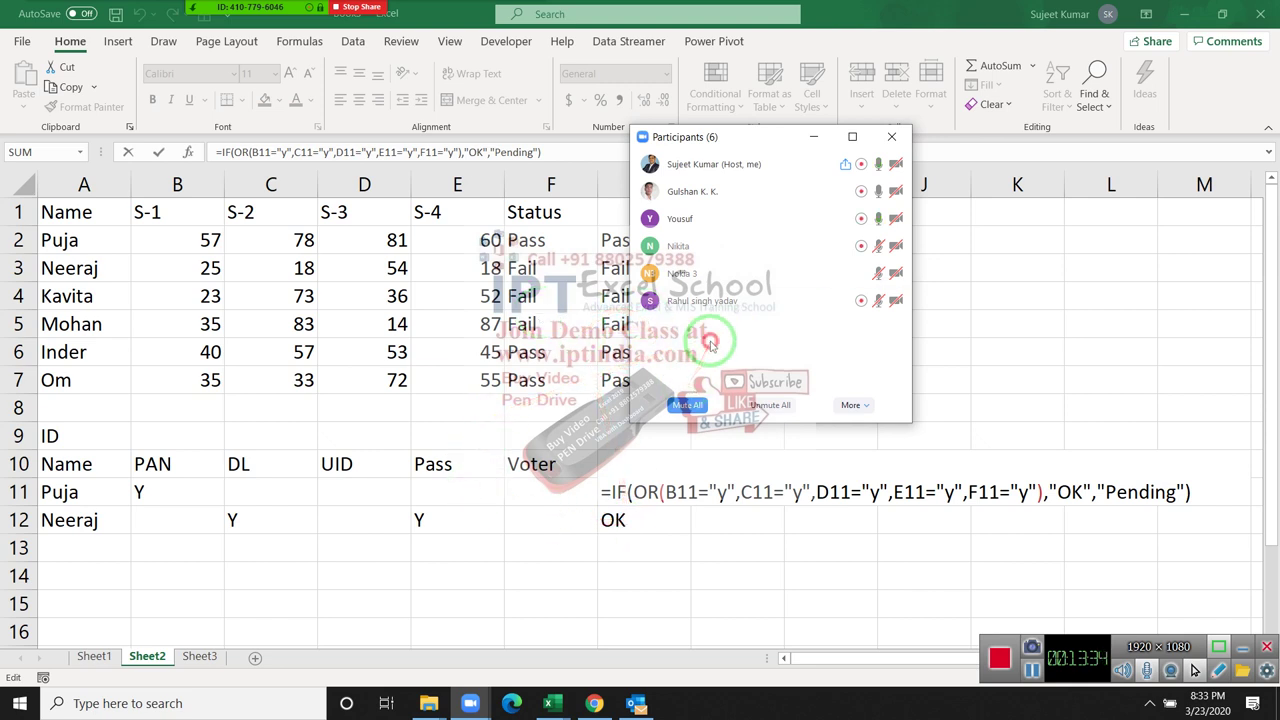
# - Close the Zoom participants window, commit the G11 IF(OR) formula showing OK, and return to B10
pyautogui.click(891, 140)
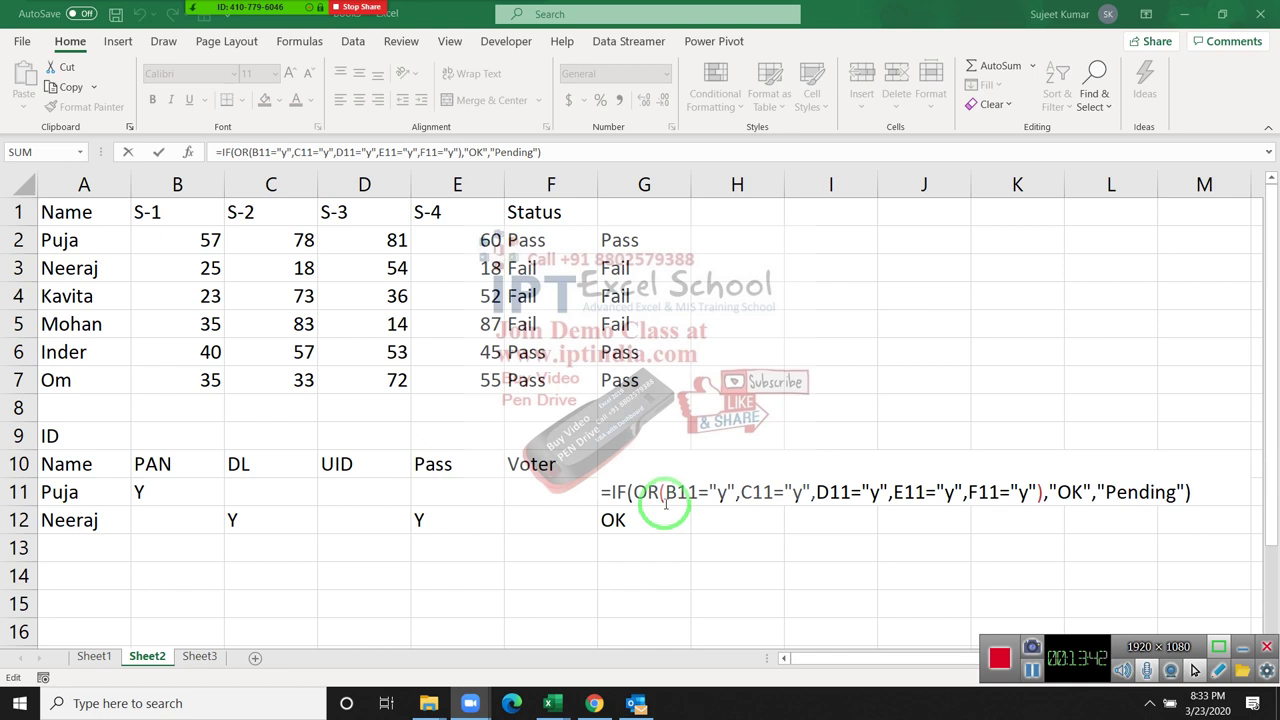
pyautogui.click(668, 491)
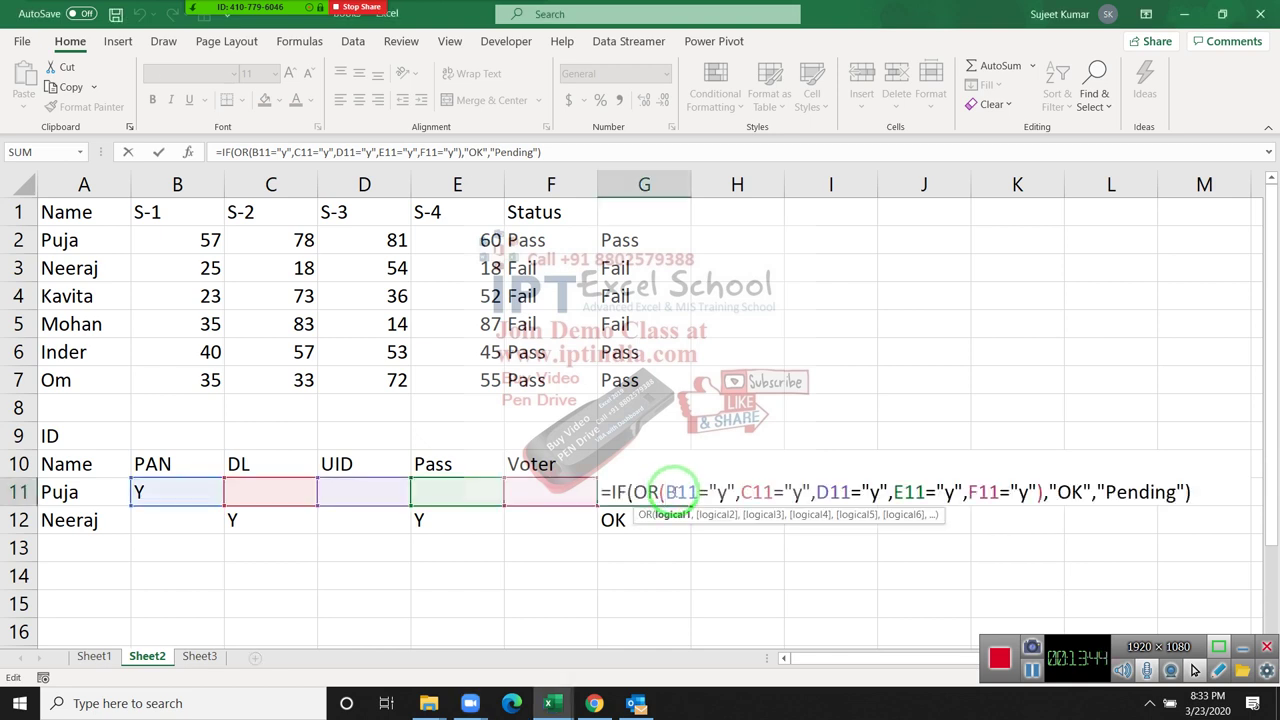
pyautogui.press('Return')
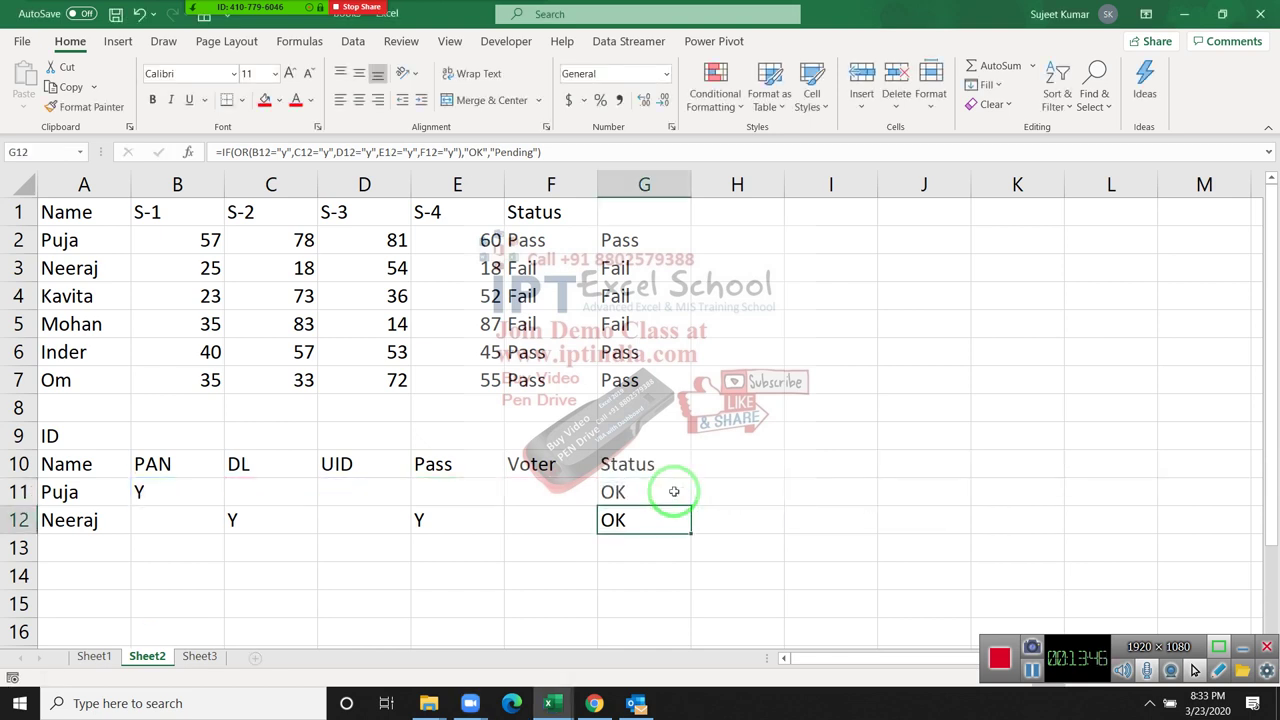
pyautogui.press('Left')
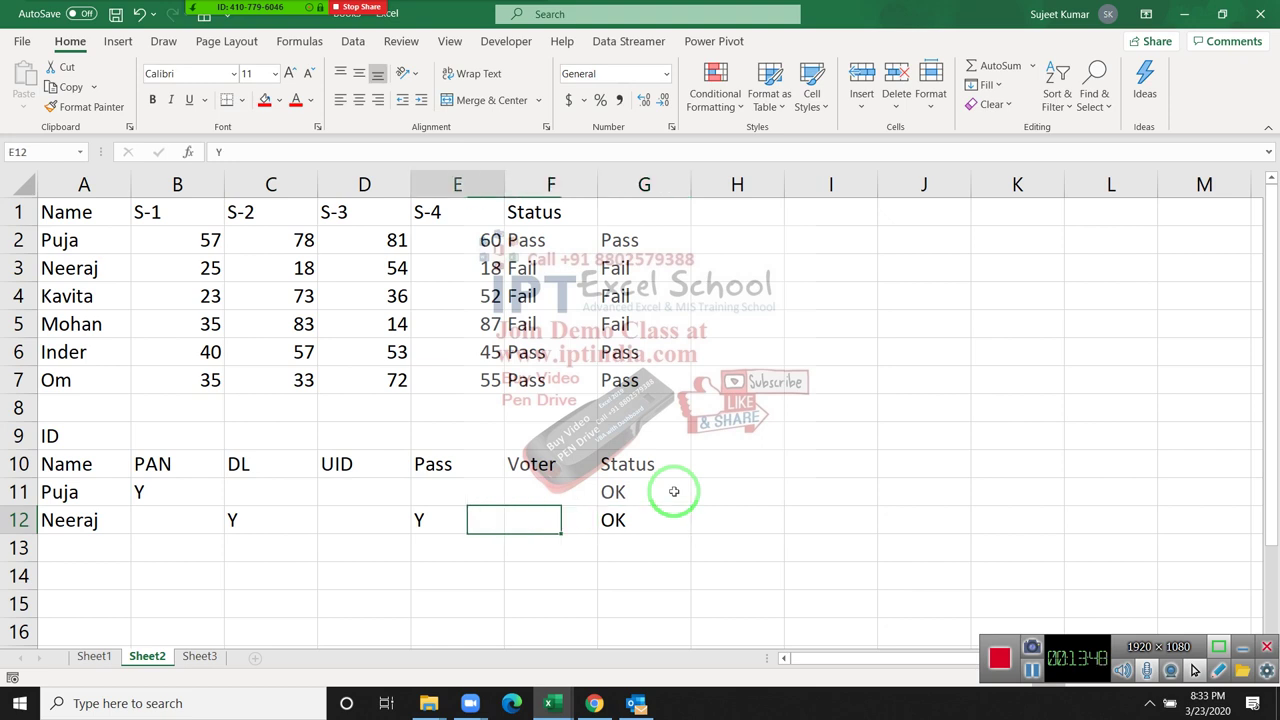
pyautogui.press('Left')
pyautogui.press('Left')
pyautogui.press('Left')
pyautogui.press('Left')
pyautogui.press('Up')
pyautogui.press('Up')
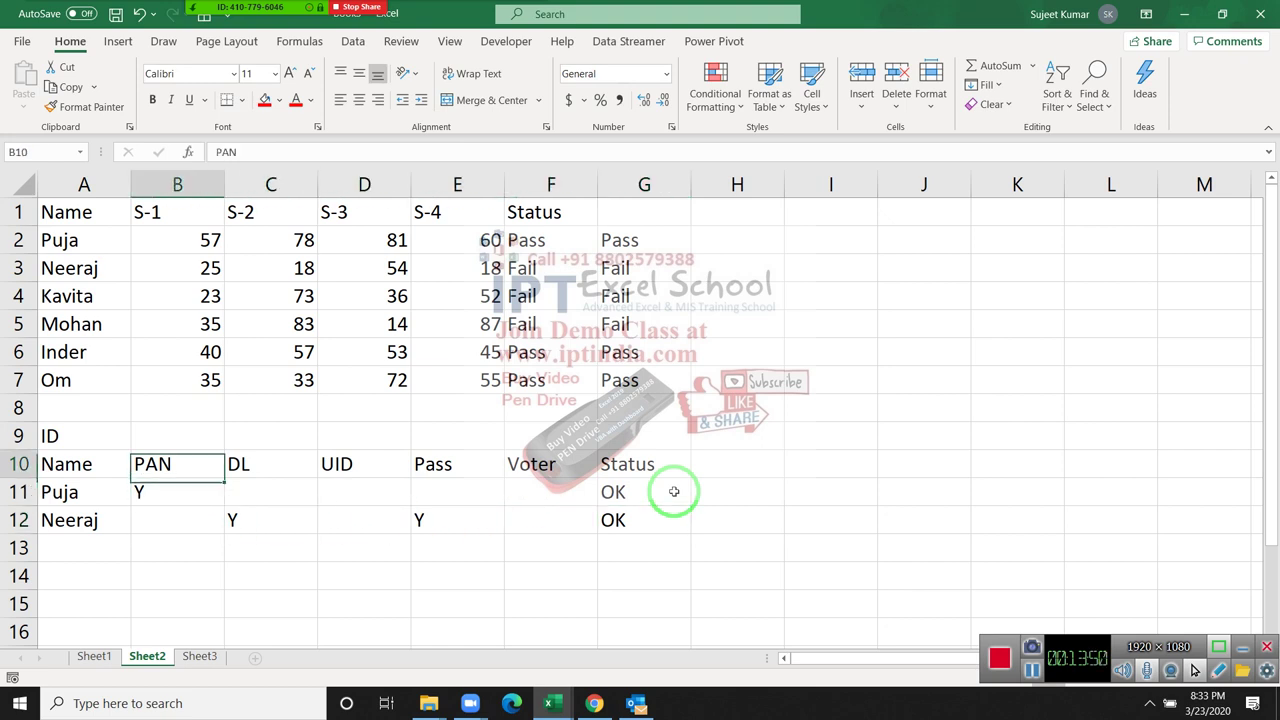
# - Fill the PAN header B10 red and the DL, UID, Pass and Voter headers C10:F10 green
pyautogui.click(279, 100)
pyautogui.click(266, 101)
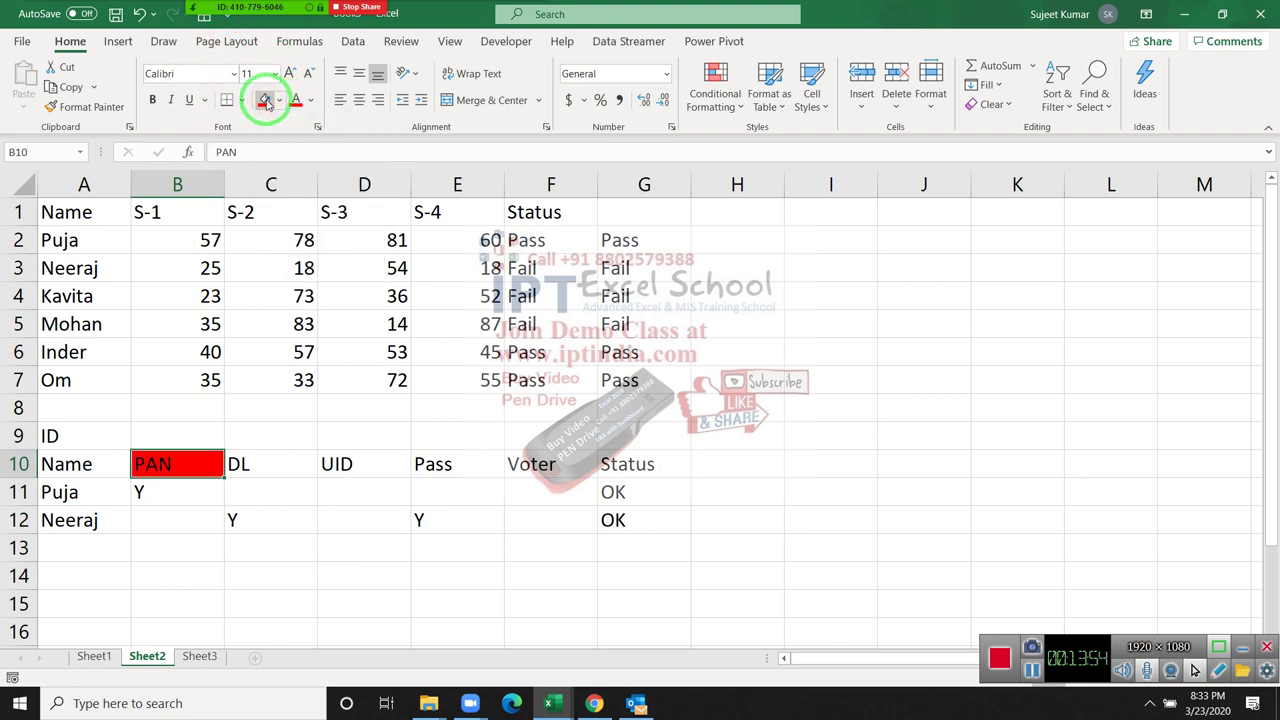
pyautogui.moveTo(243, 464)
pyautogui.mouseDown()
pyautogui.moveTo(405, 480)
pyautogui.moveTo(535, 460)
pyautogui.mouseUp()
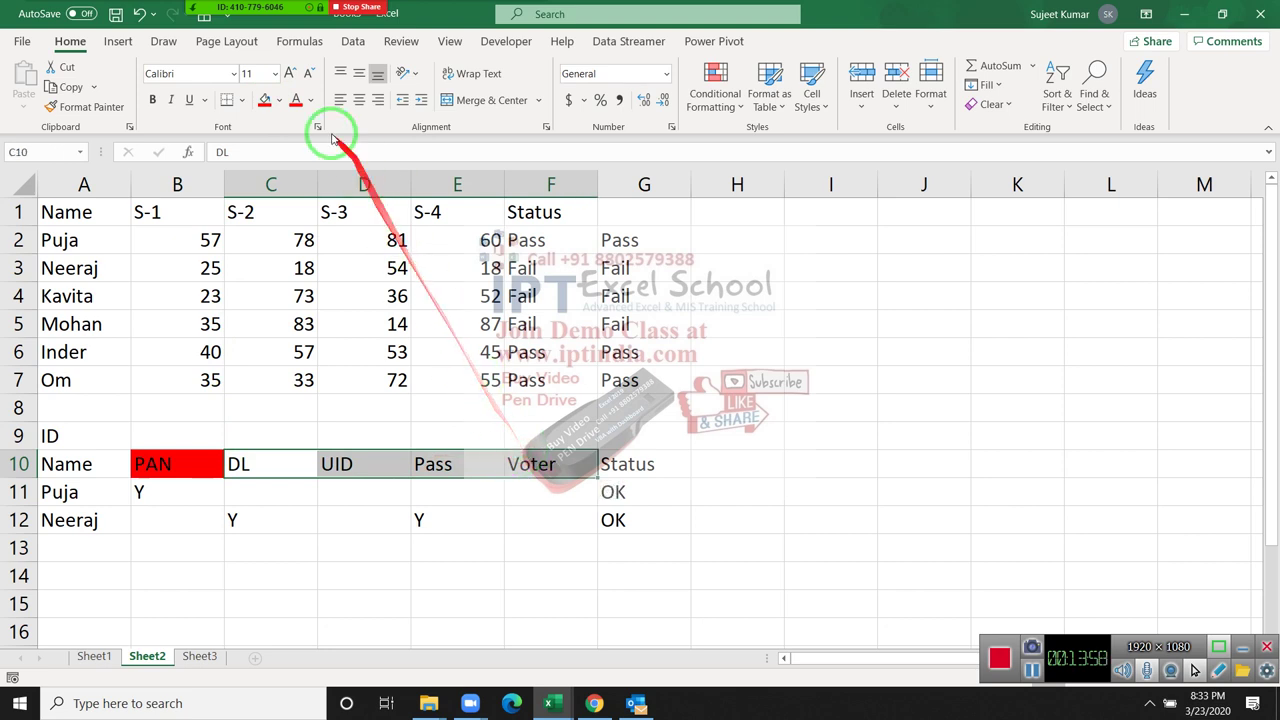
pyautogui.click(279, 100)
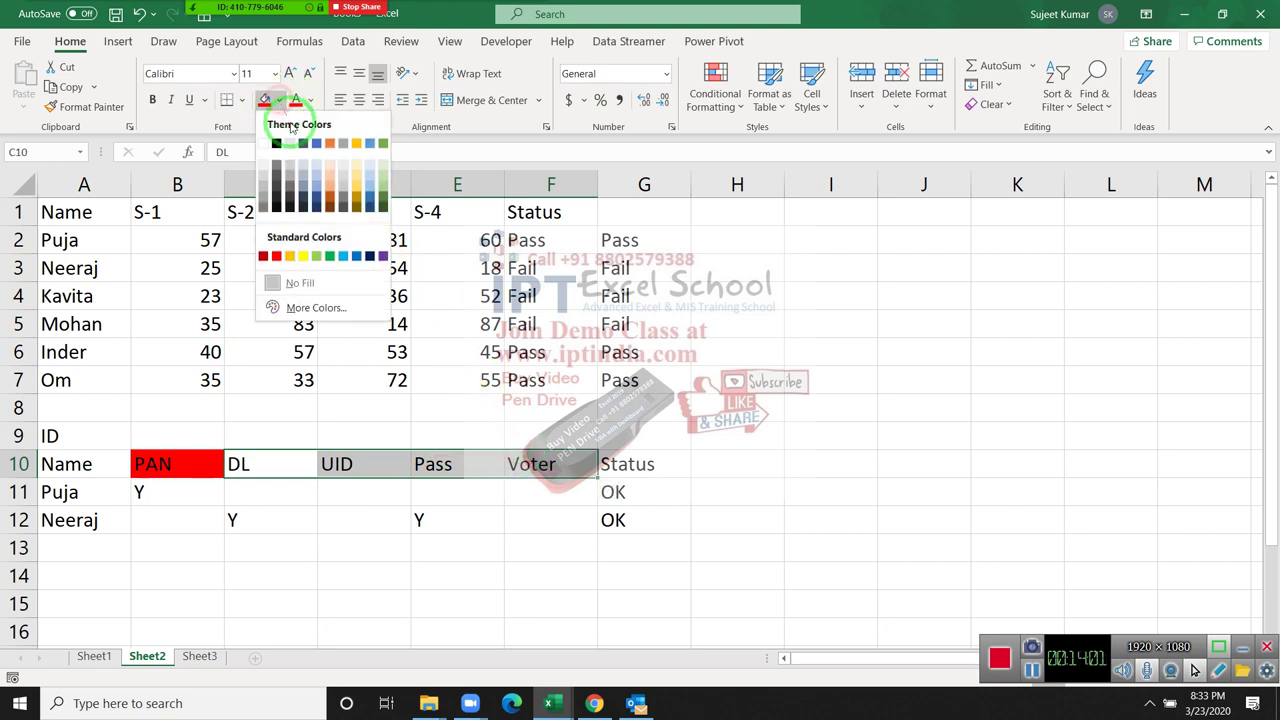
pyautogui.click(315, 257)
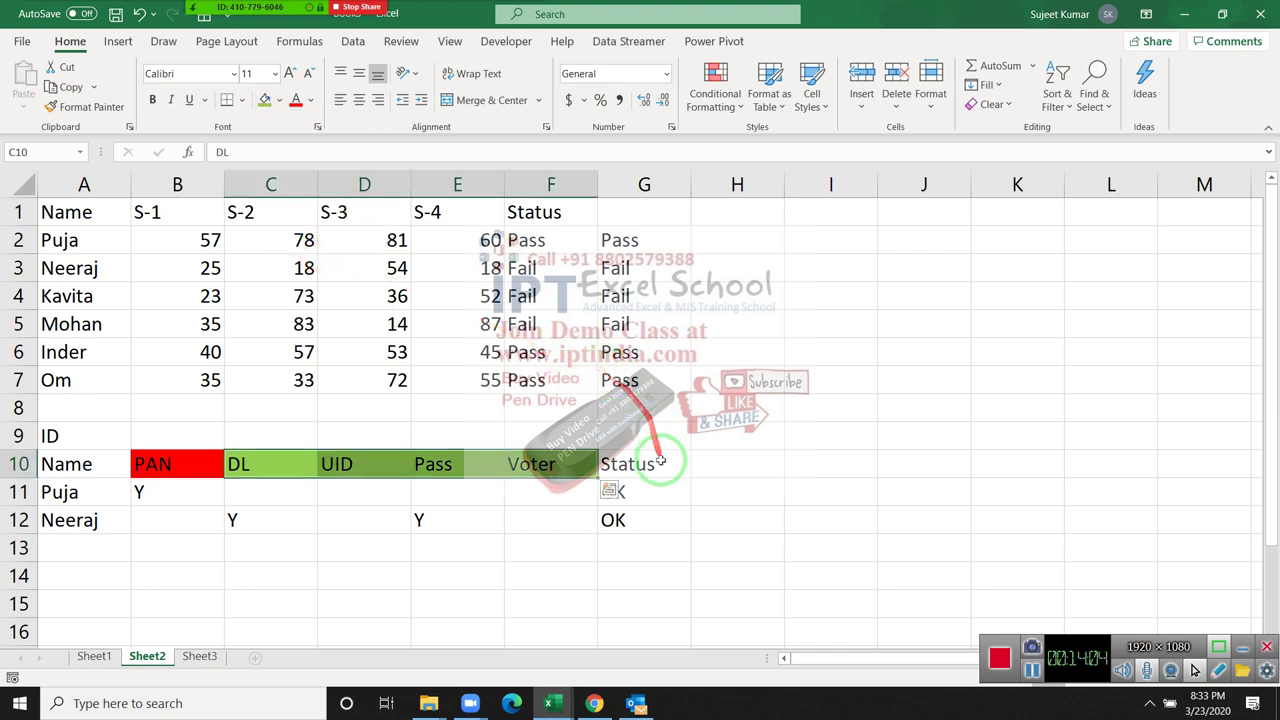
pyautogui.click(171, 459)
pyautogui.moveTo(235, 465); pyautogui.dragTo(509, 468)
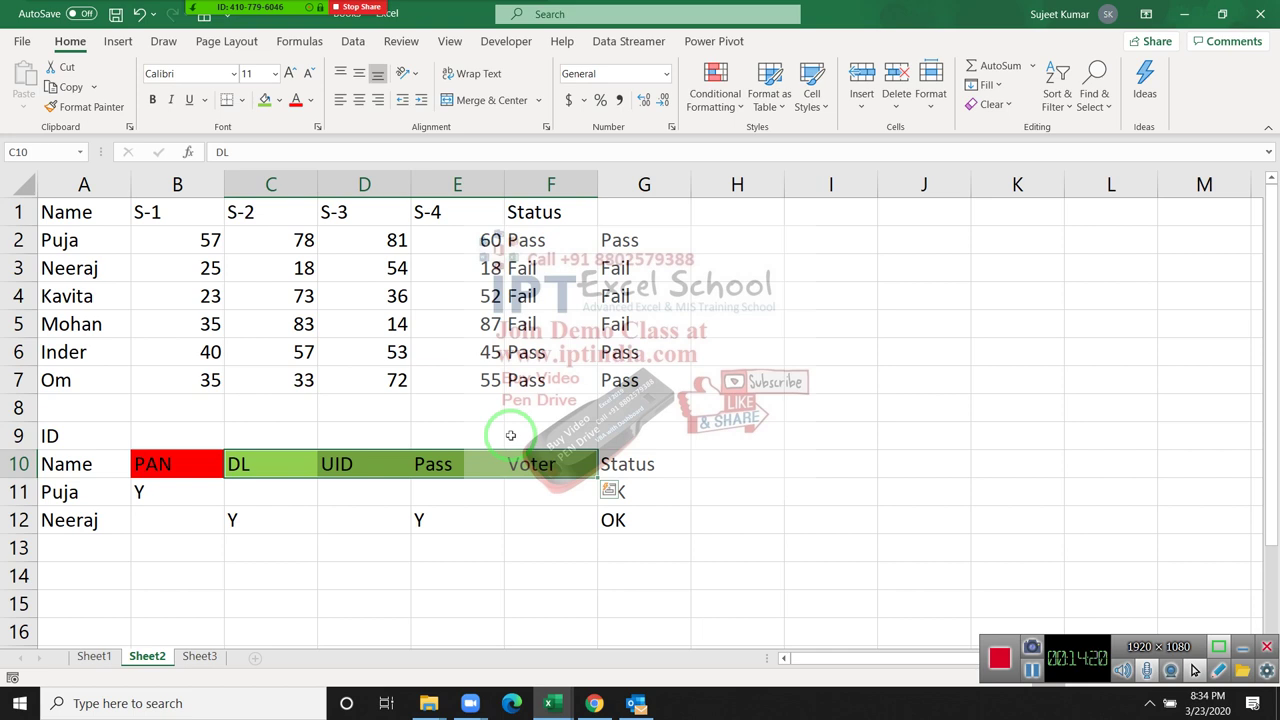
pyautogui.press('Right')
pyautogui.press('Right')
pyautogui.press('Right')
pyautogui.press('Right')
pyautogui.press('Right')
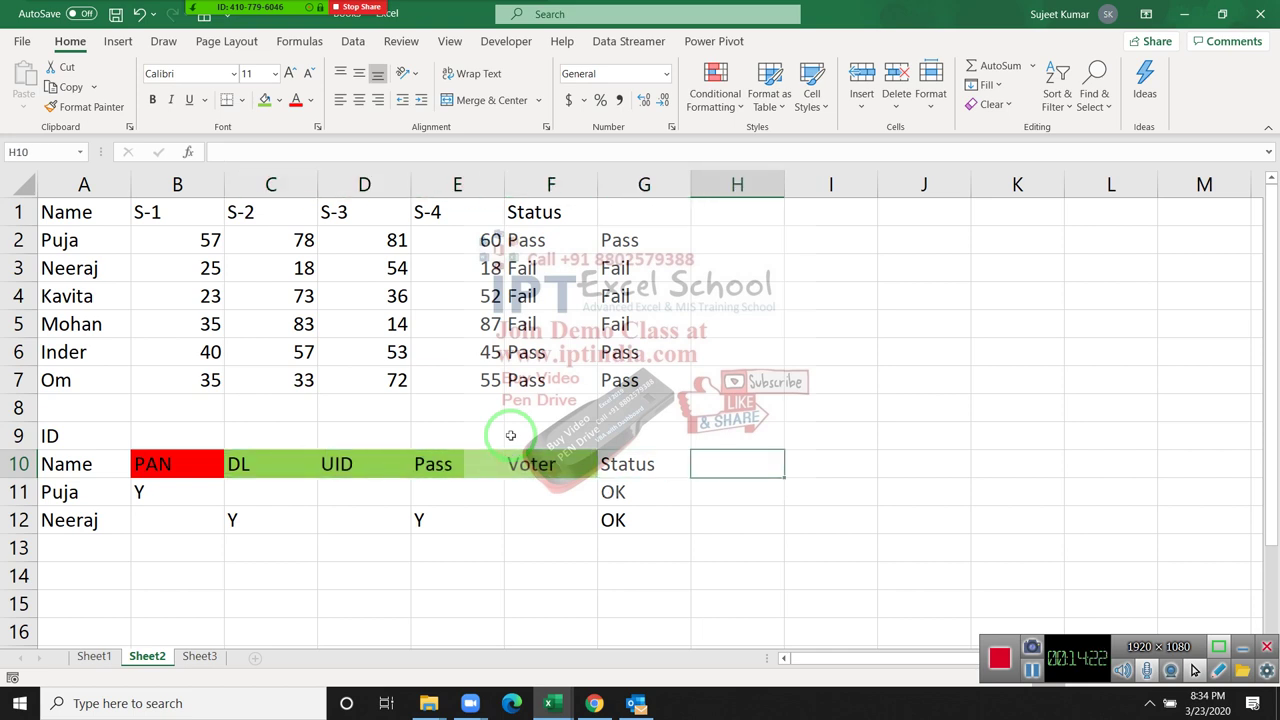
# - Enter Y in E11 under Pass for the first ID row
pyautogui.press('Down')
pyautogui.write('=')
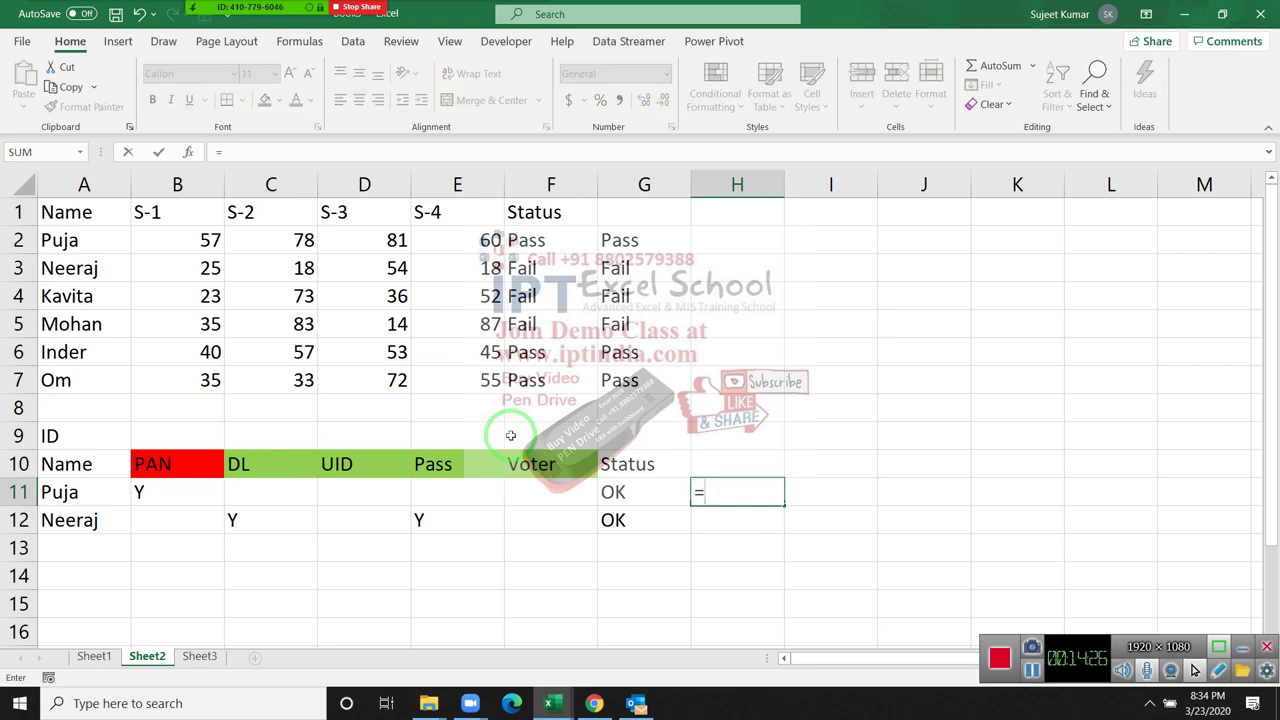
pyautogui.press('Escape')
pyautogui.press('Left')
pyautogui.press('Left')
pyautogui.press('Left')
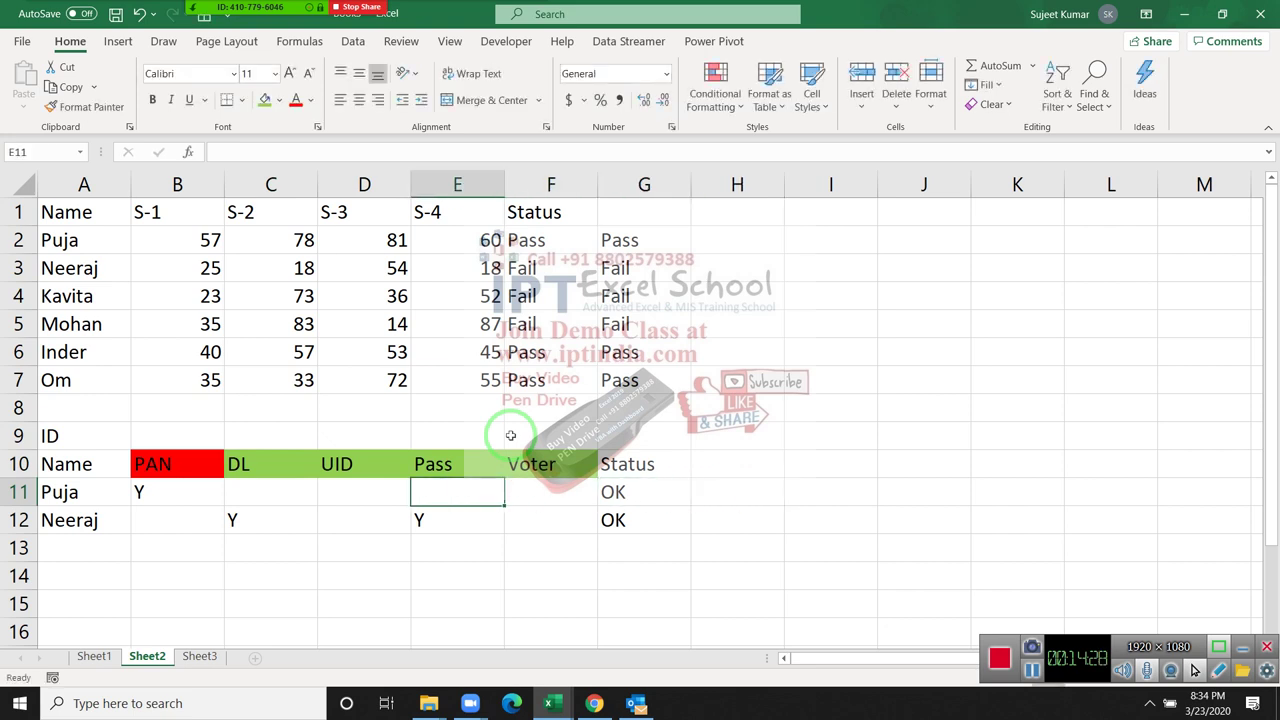
pyautogui.write('Y')
pyautogui.press('Return')
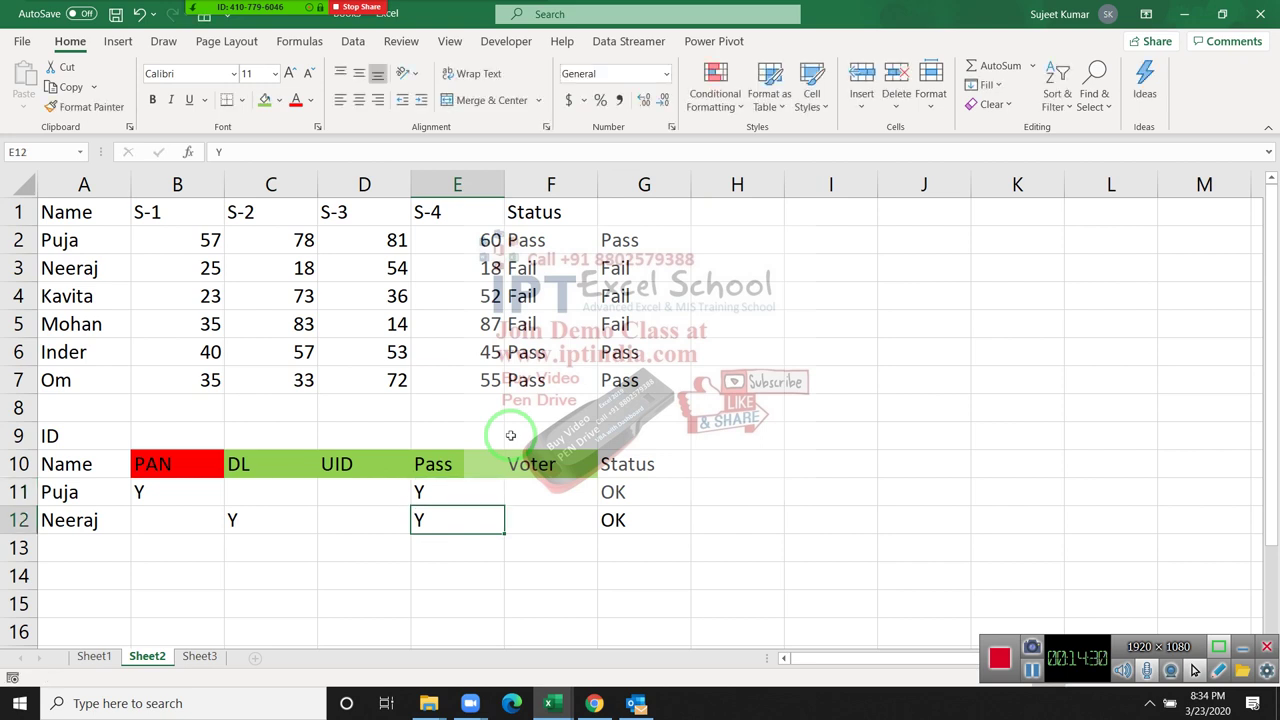
pyautogui.press('Up')
pyautogui.press('Right')
pyautogui.press('Right')
pyautogui.press('Right')
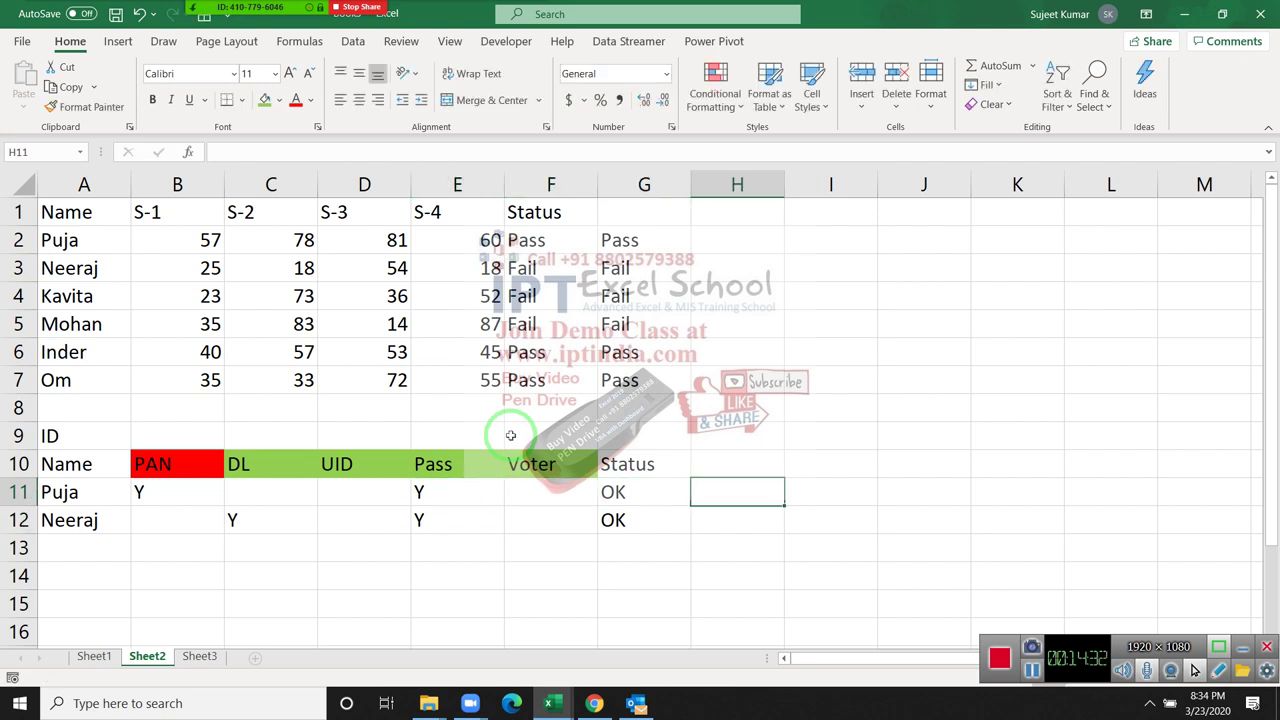
# - Start the H11 formula =AND(B11="y",C11= checking PAN and DL
pyautogui.write('=and')
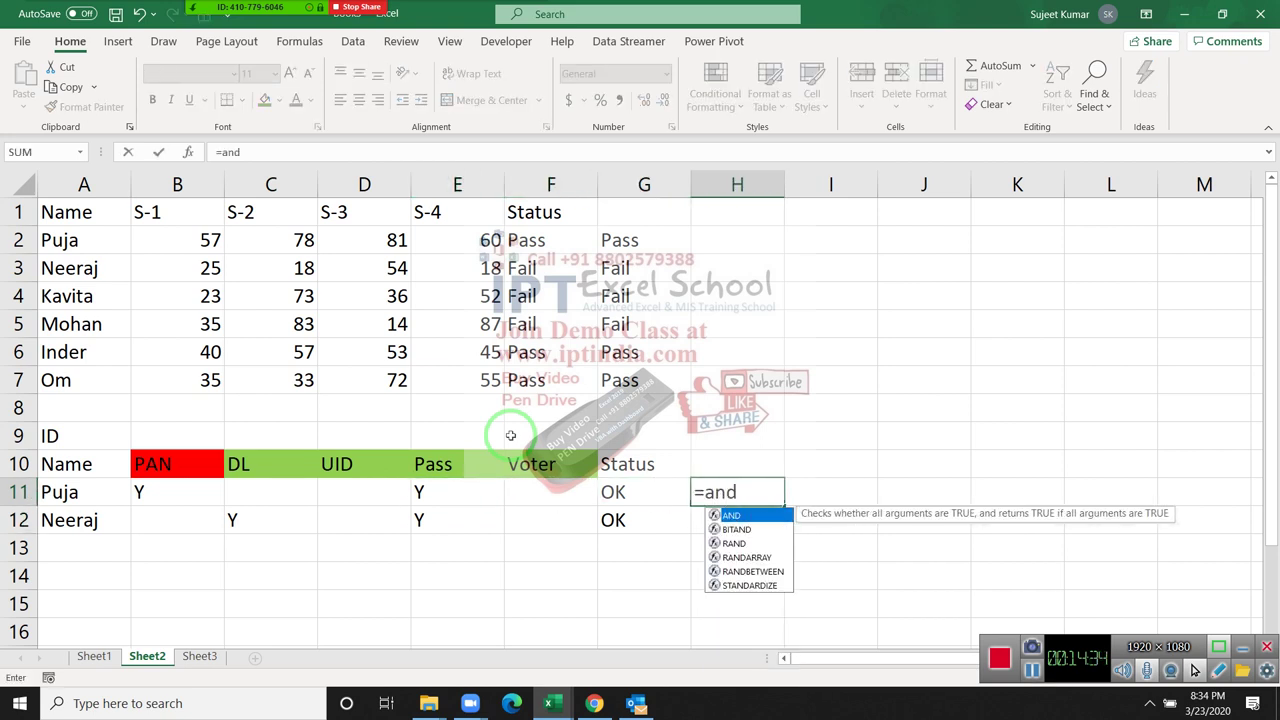
pyautogui.press('Tab')
pyautogui.press('Left')
pyautogui.press('Left')
pyautogui.press('Left')
pyautogui.press('Left')
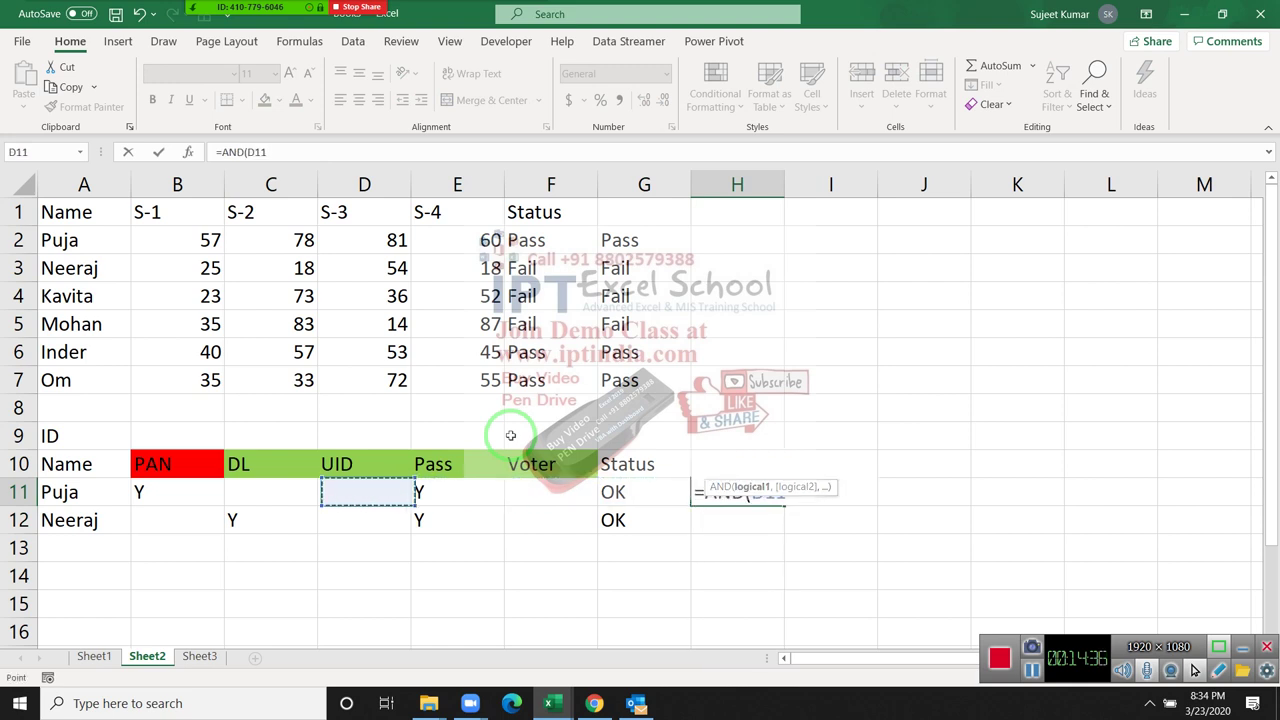
pyautogui.press('Left')
pyautogui.press('Left')
pyautogui.press('Left')
pyautogui.press('Right')
pyautogui.write('=')
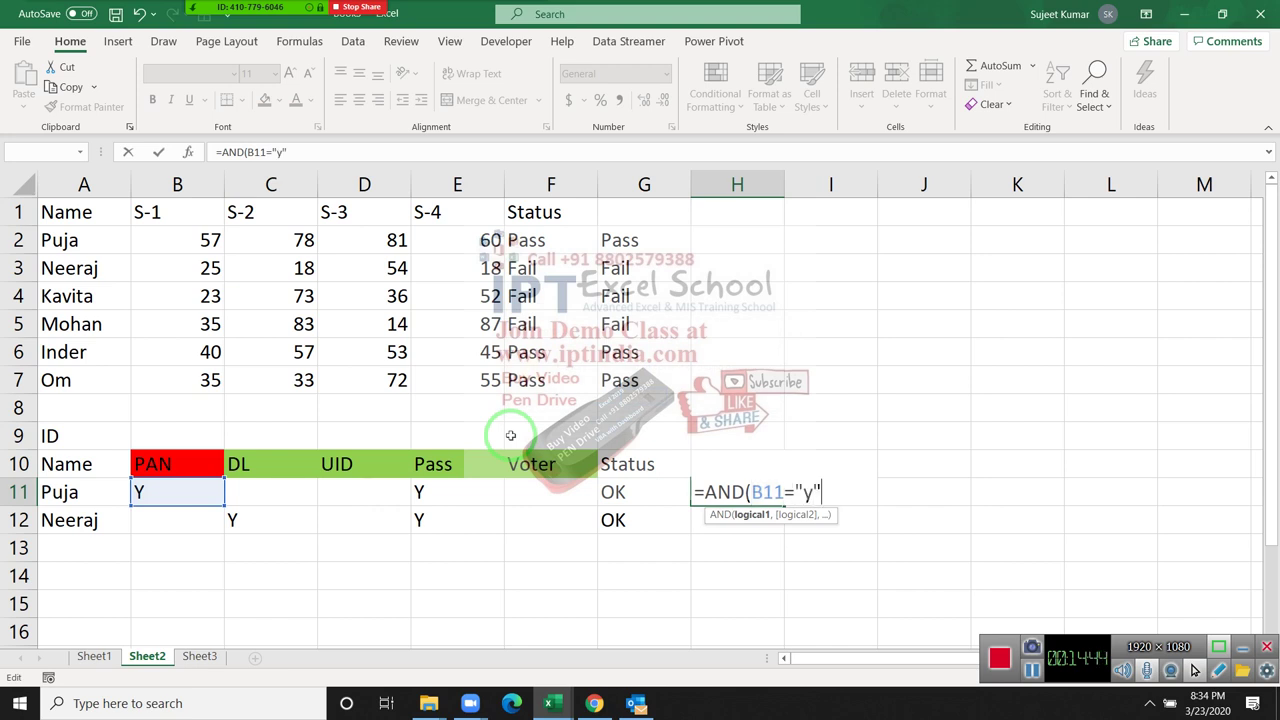
pyautogui.write(',')
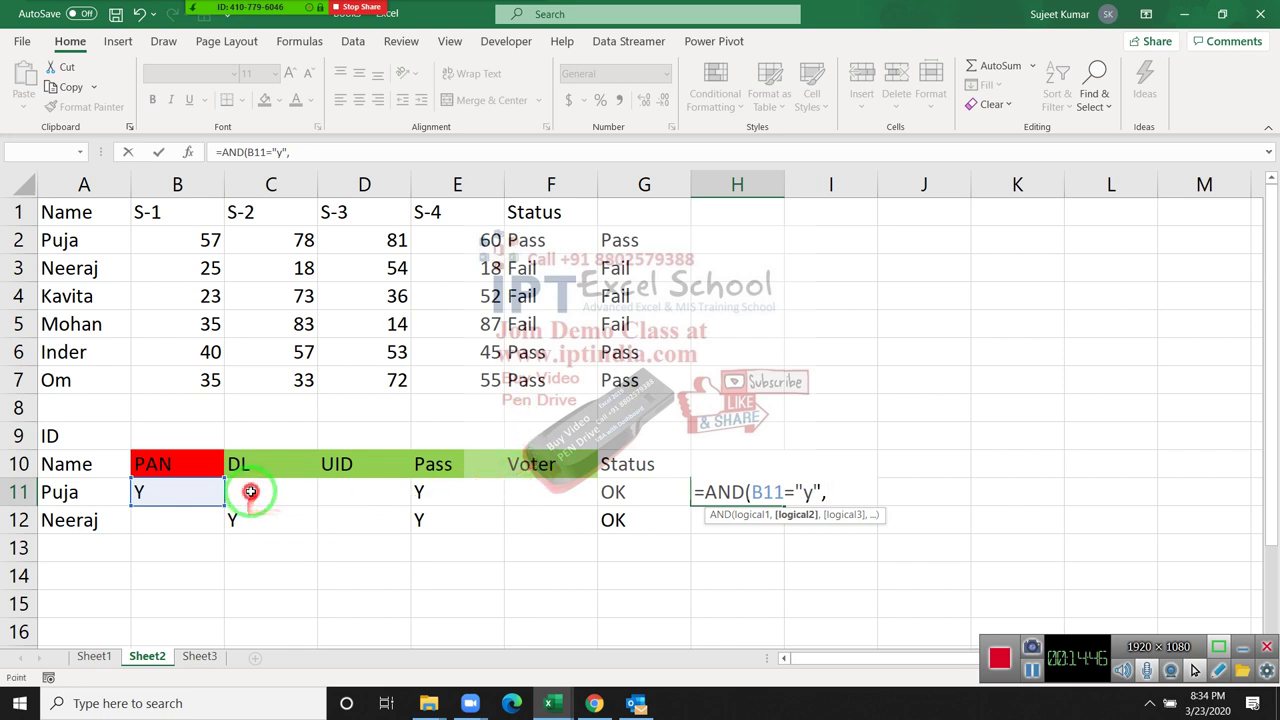
pyautogui.click(251, 492)
pyautogui.write('="y')
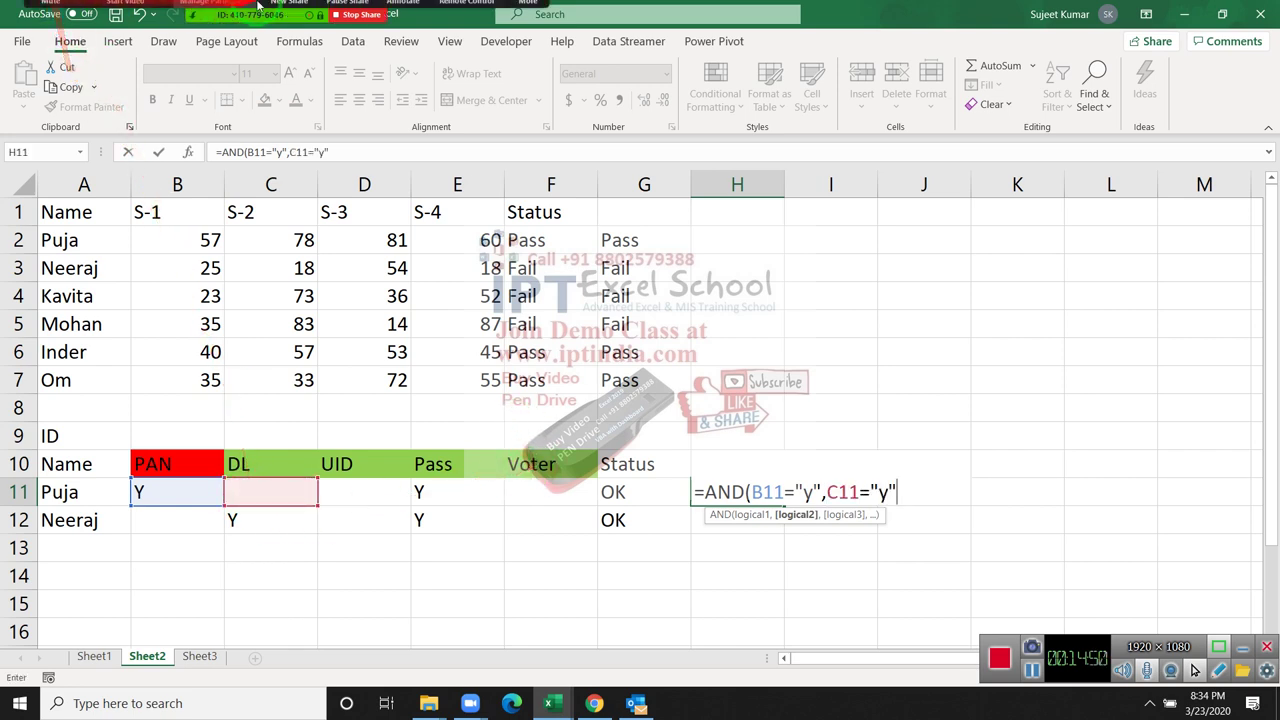
# - Mute all Zoom participants, close the list, and return to editing H11
pyautogui.click(215, 18)
pyautogui.click(687, 404)
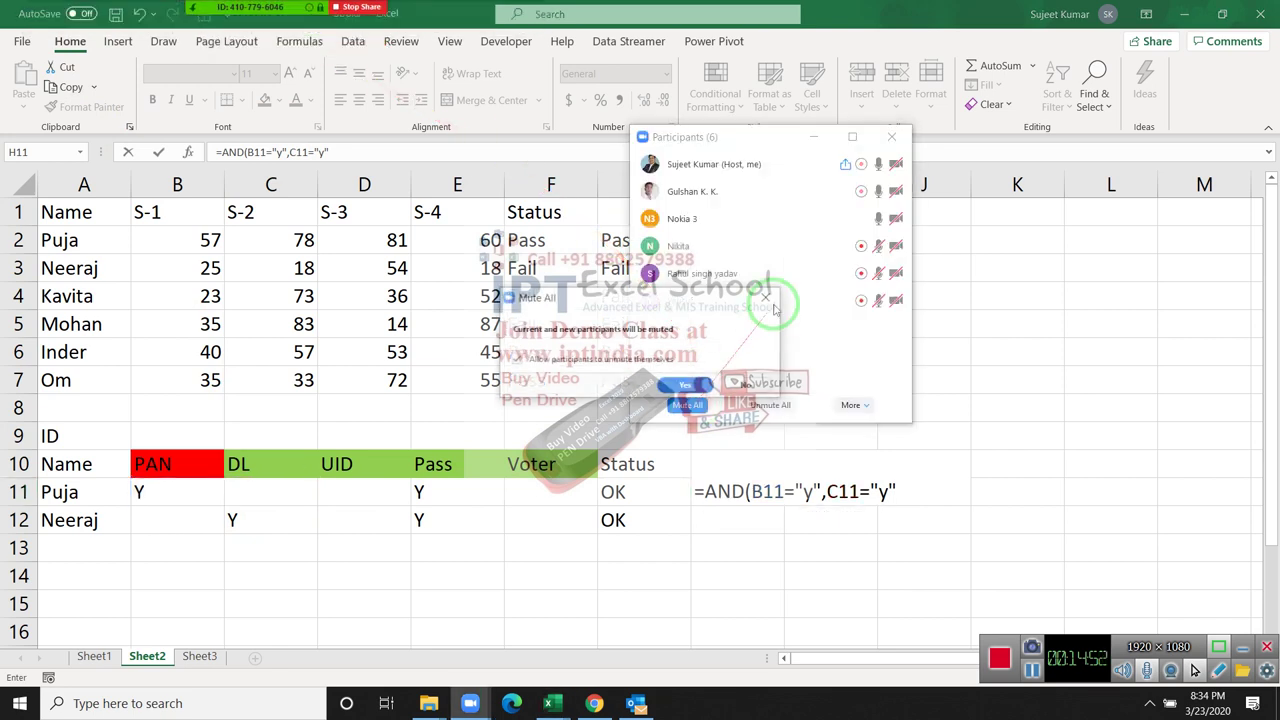
pyautogui.click(688, 384)
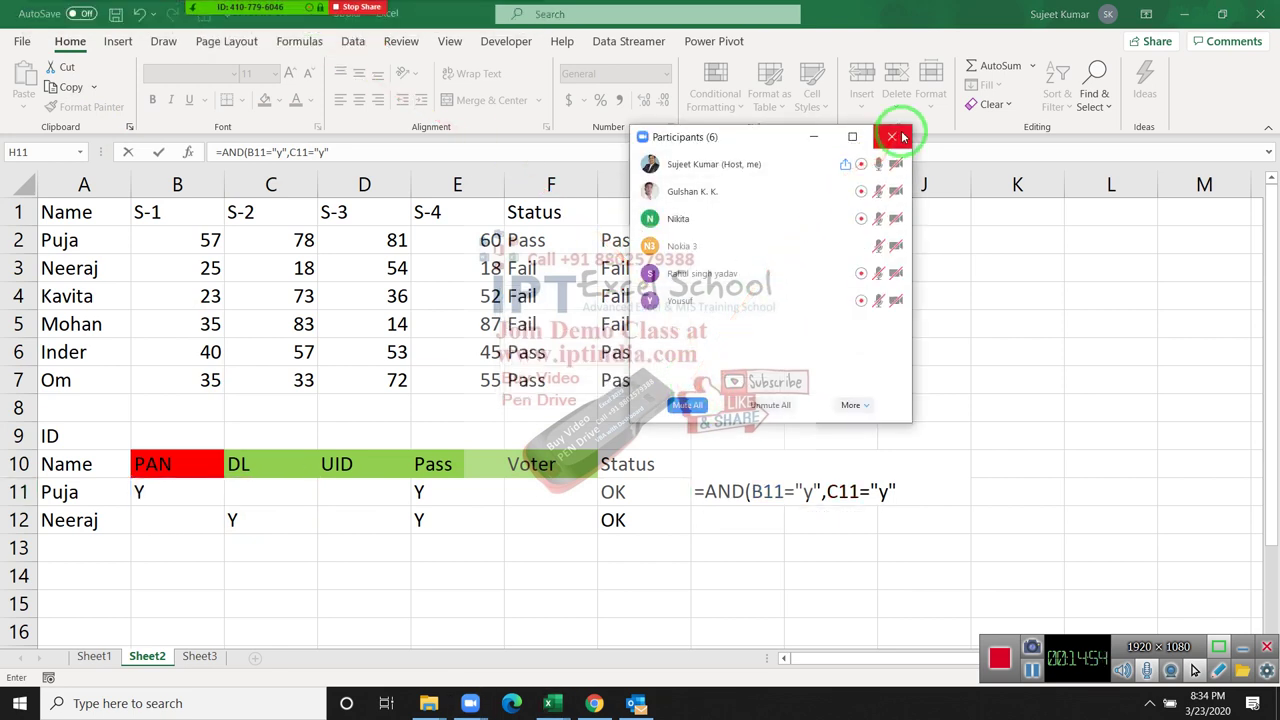
pyautogui.click(893, 134)
pyautogui.click(907, 500)
# - Wrap the C11 condition in H11 inside an OR( function
pyautogui.write(',')
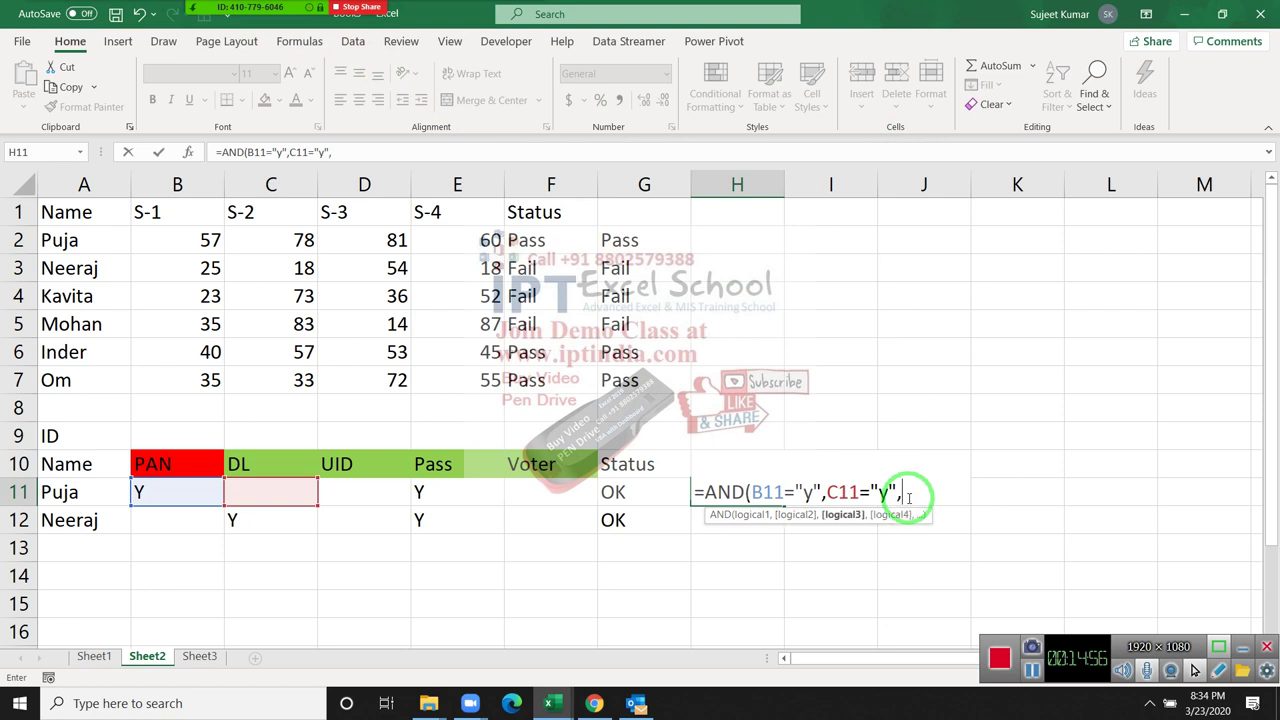
pyautogui.click(827, 492)
pyautogui.write('o')
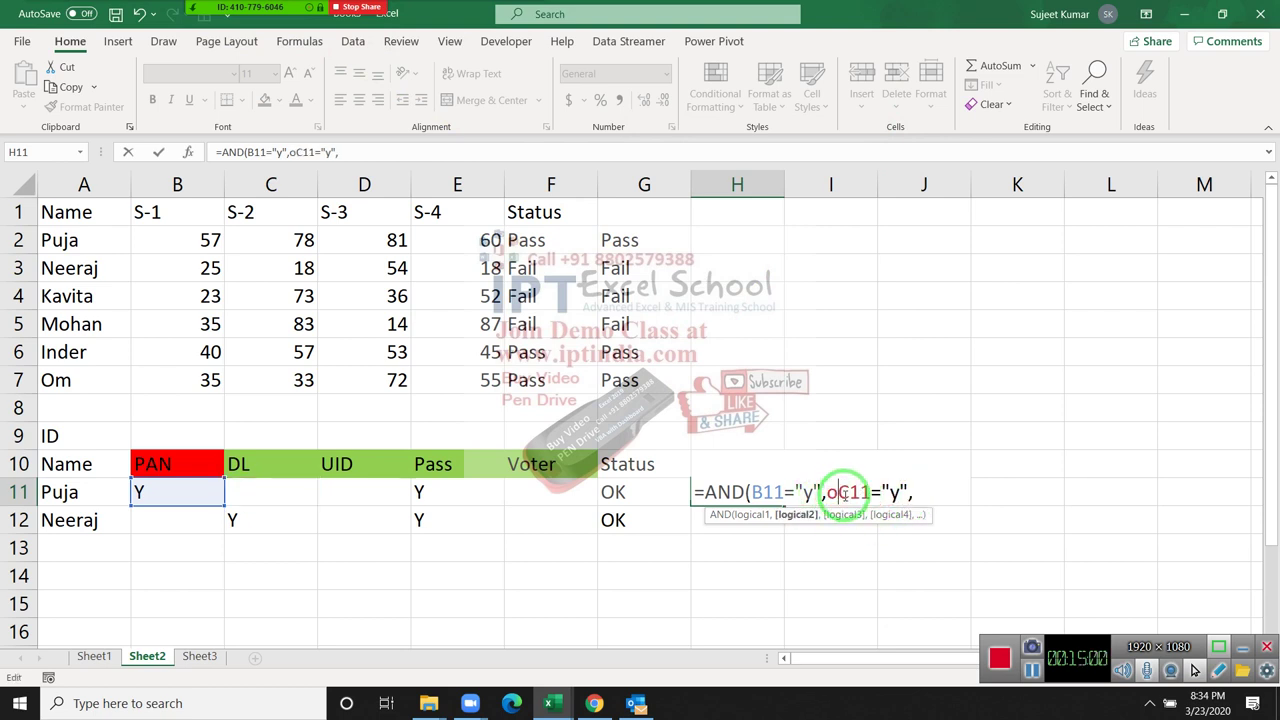
pyautogui.write('r')
pyautogui.press('Tab')
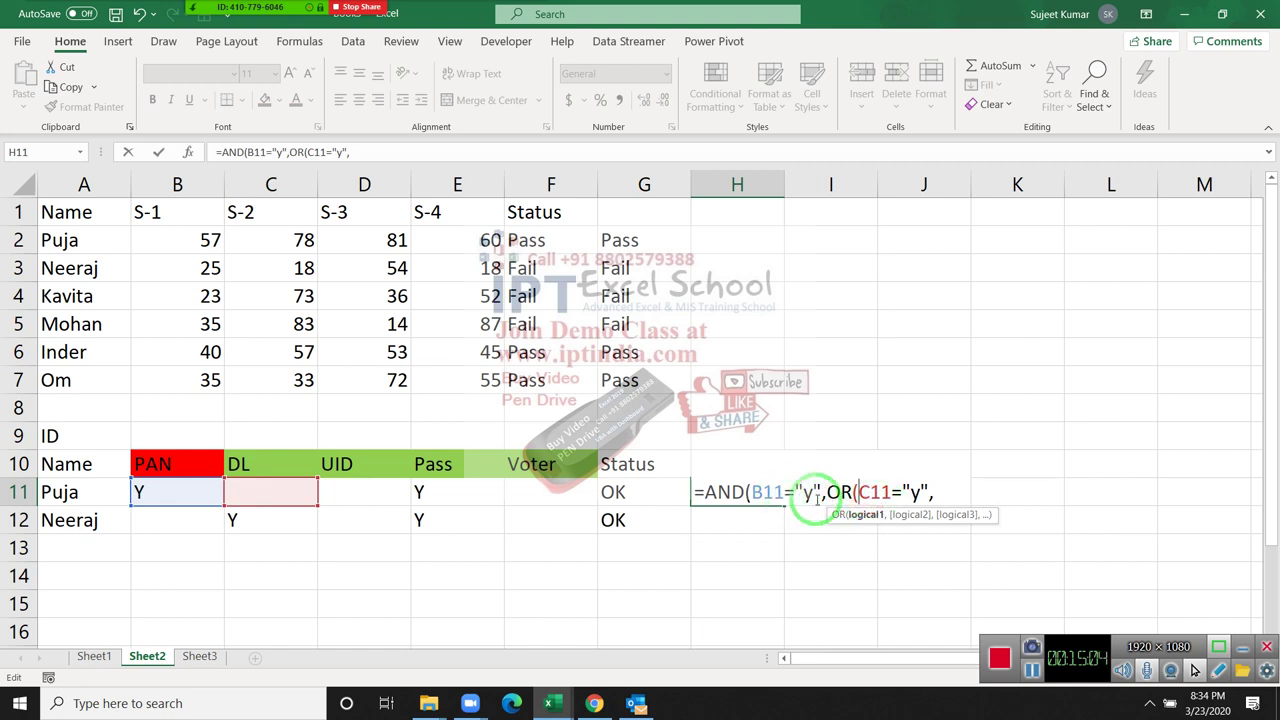
pyautogui.click(942, 494)
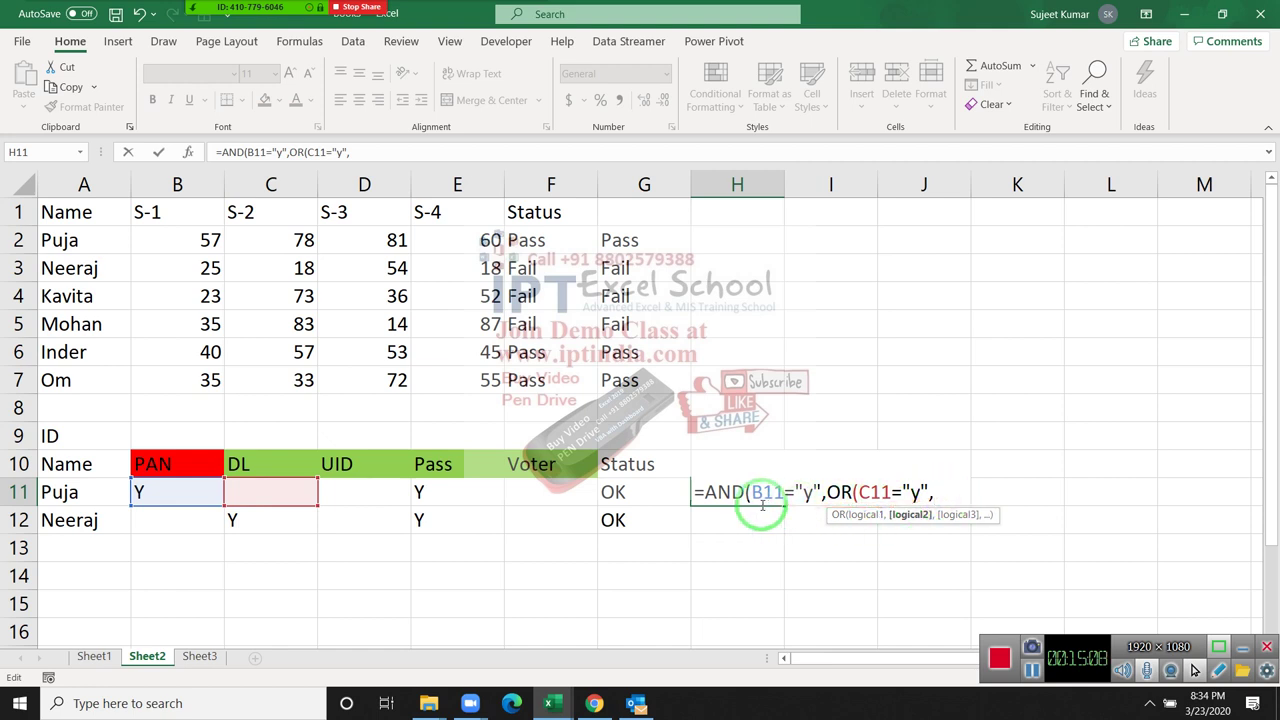
pyautogui.moveTo(751, 492); pyautogui.dragTo(815, 500)
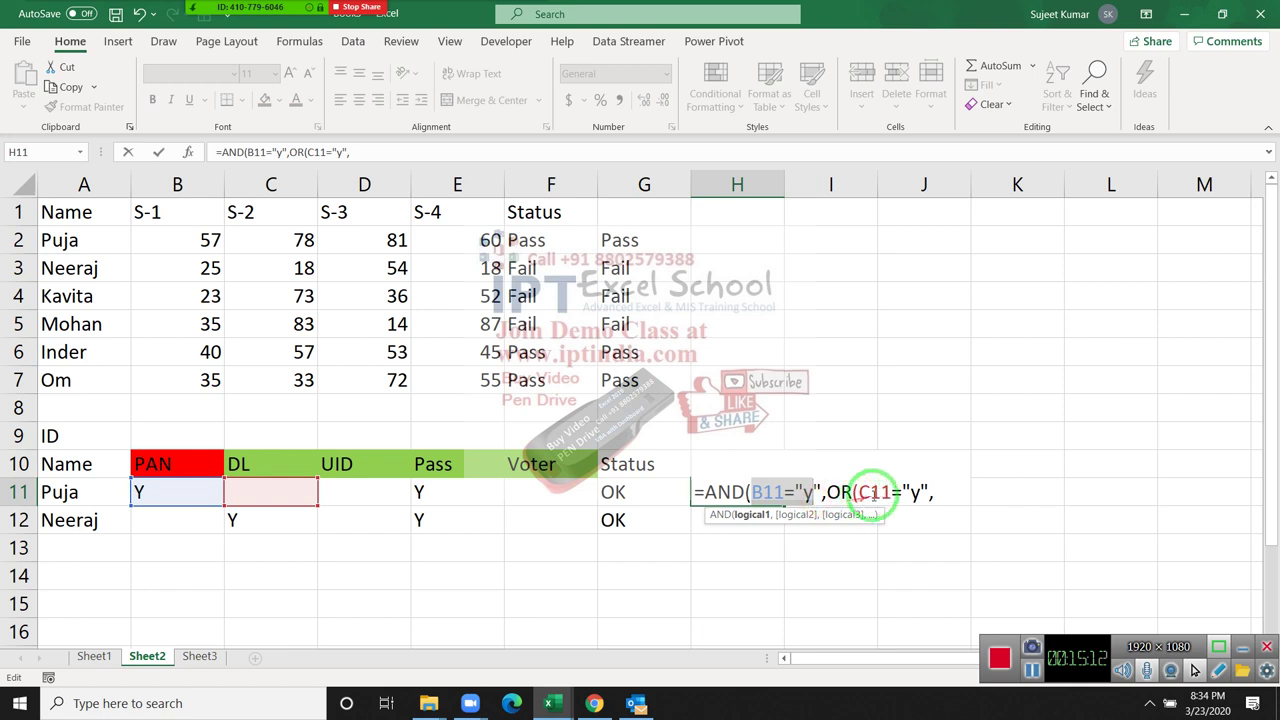
pyautogui.click(951, 492)
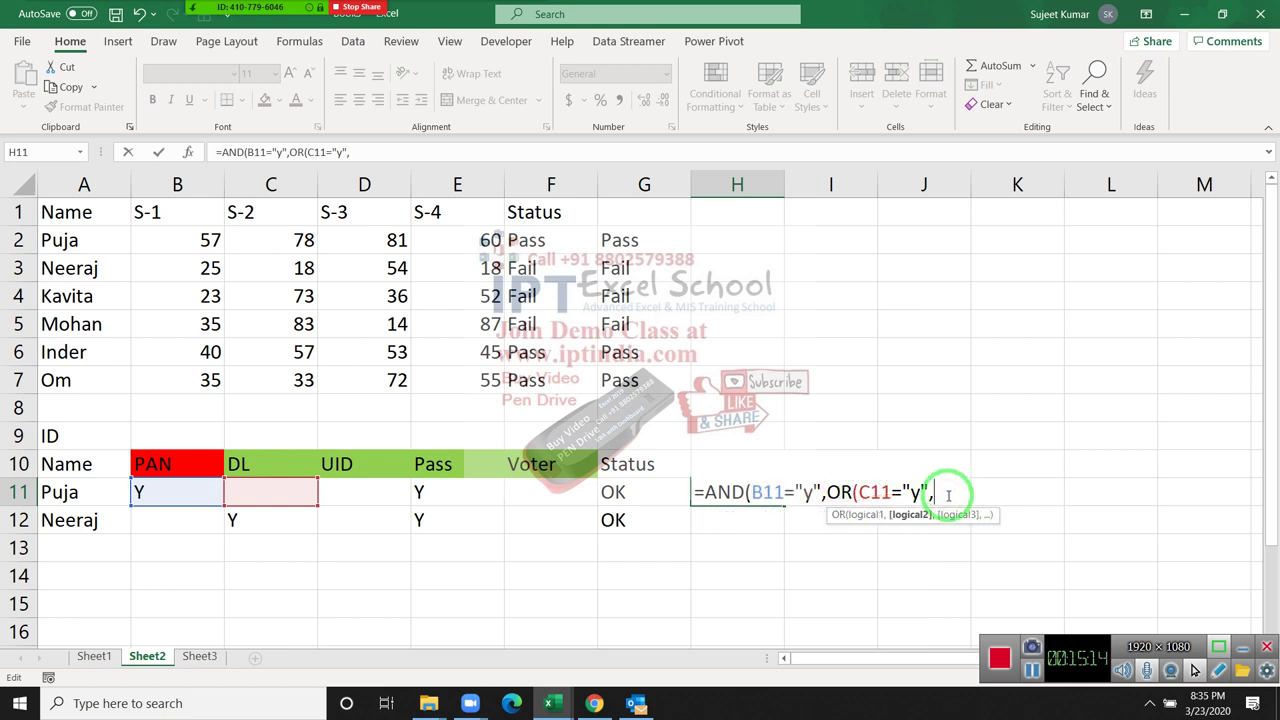
# - Add D11="y", E11="y" and F11="y" to the OR, commit, and accept the parenthesis fix
pyautogui.click(405, 494)
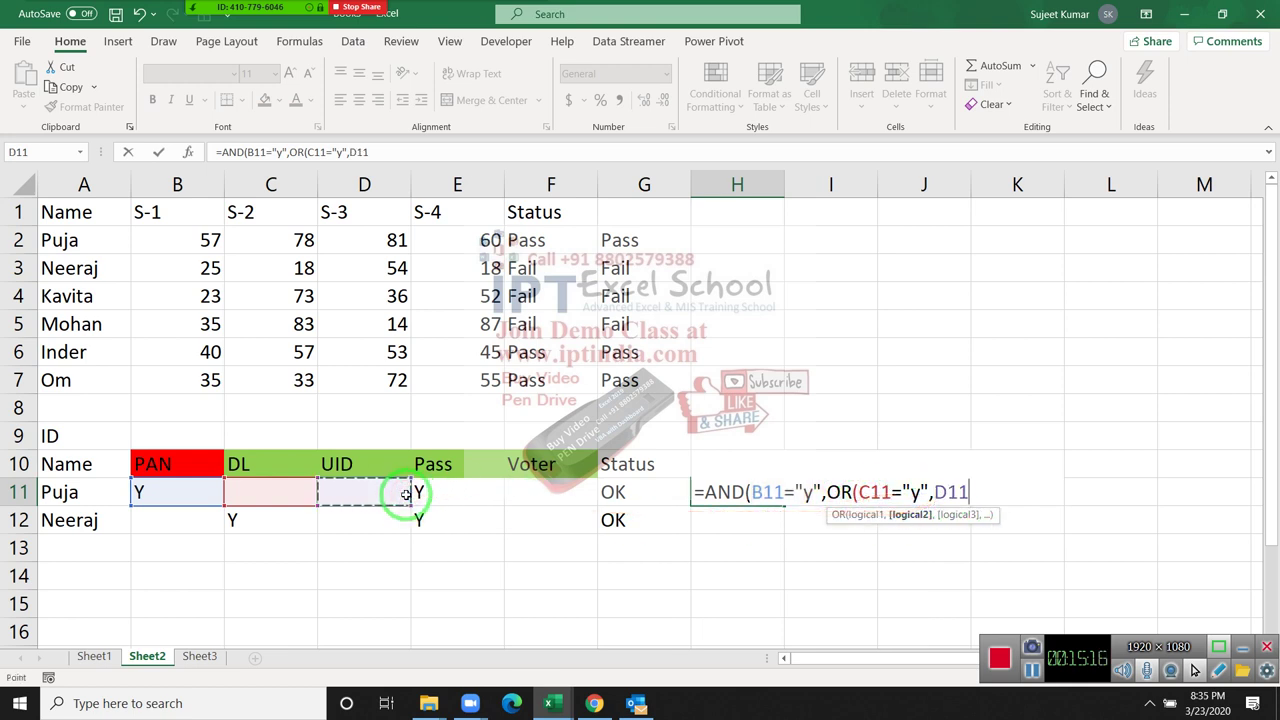
pyautogui.write('="y"')
pyautogui.write(',')
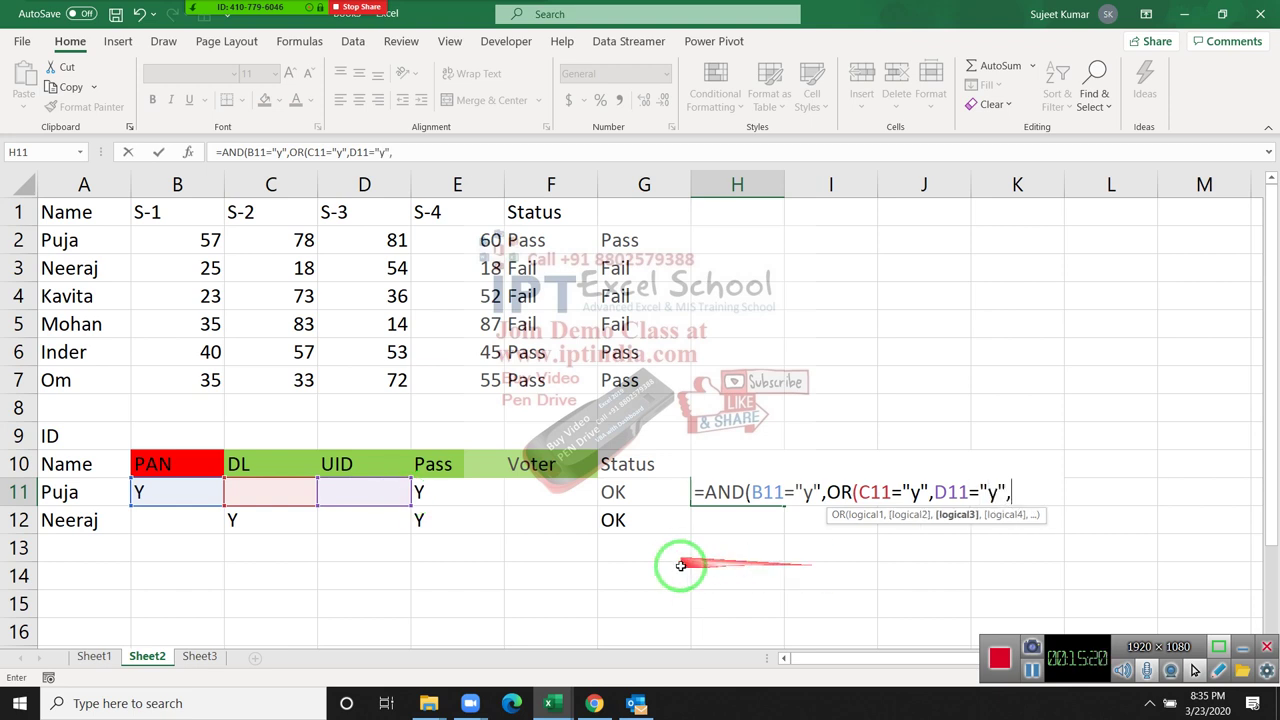
pyautogui.click(471, 486)
pyautogui.write('="y"')
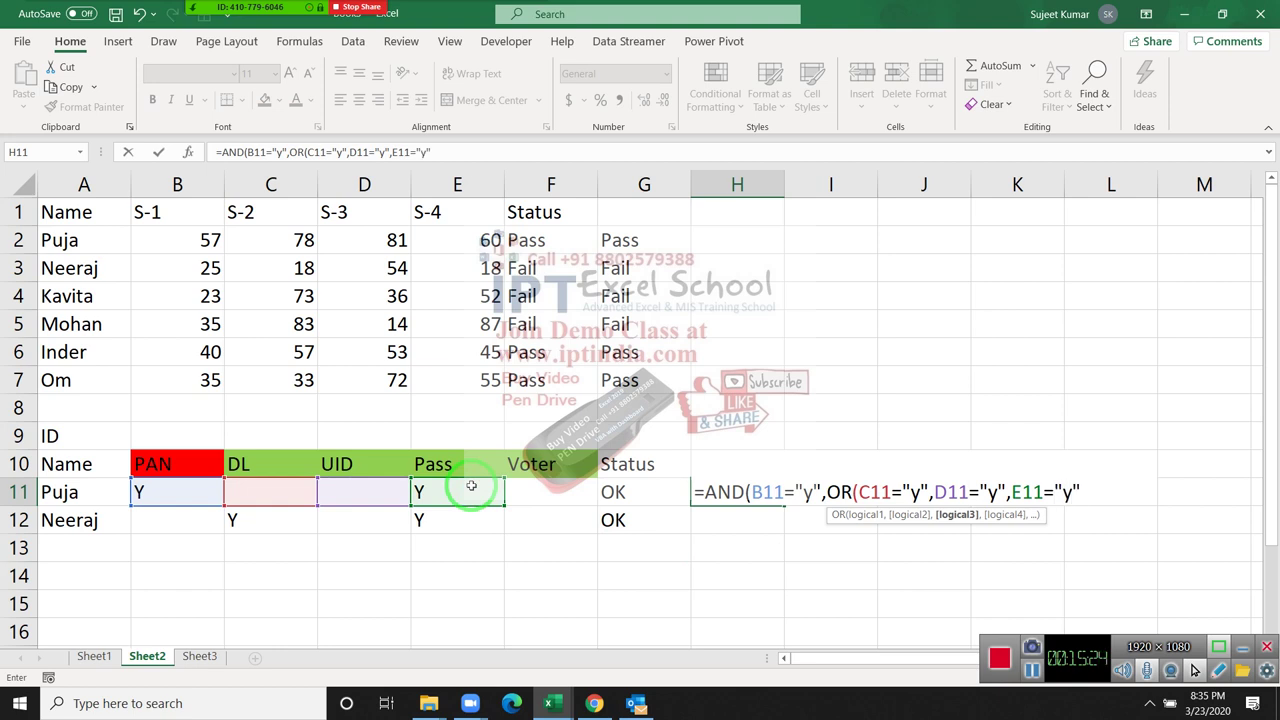
pyautogui.write(',')
pyautogui.click(573, 500)
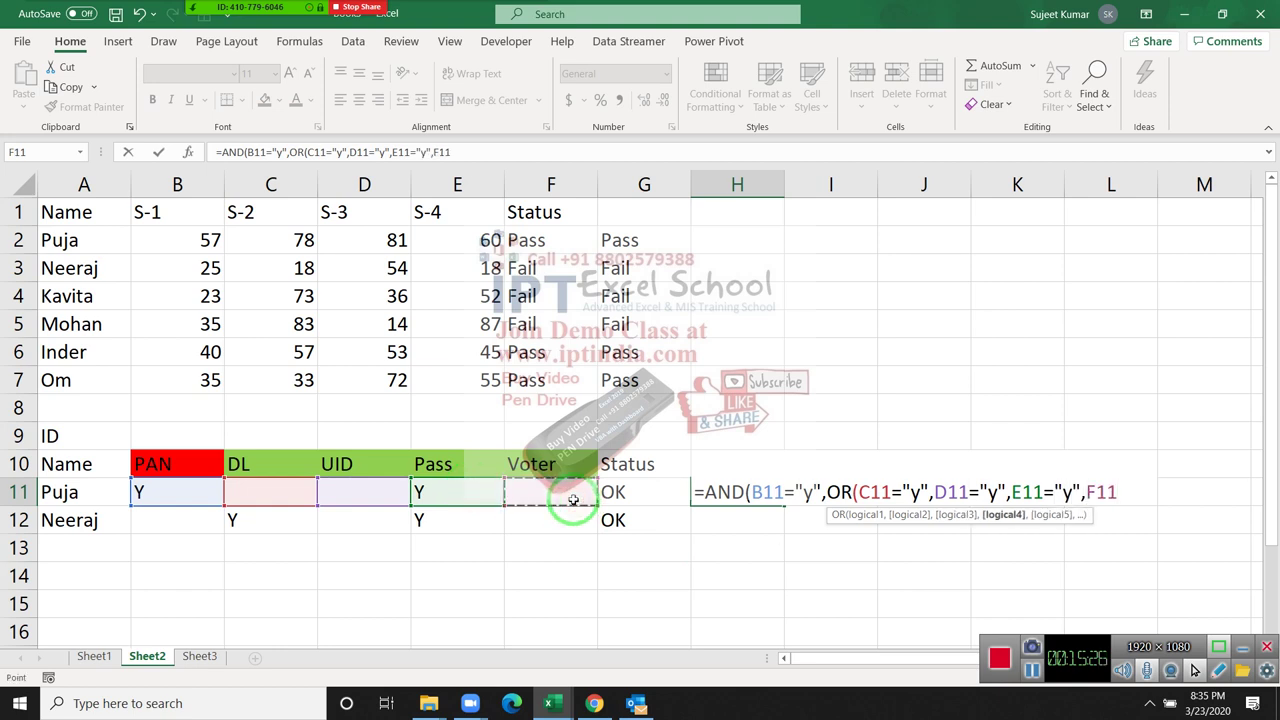
pyautogui.write('="y')
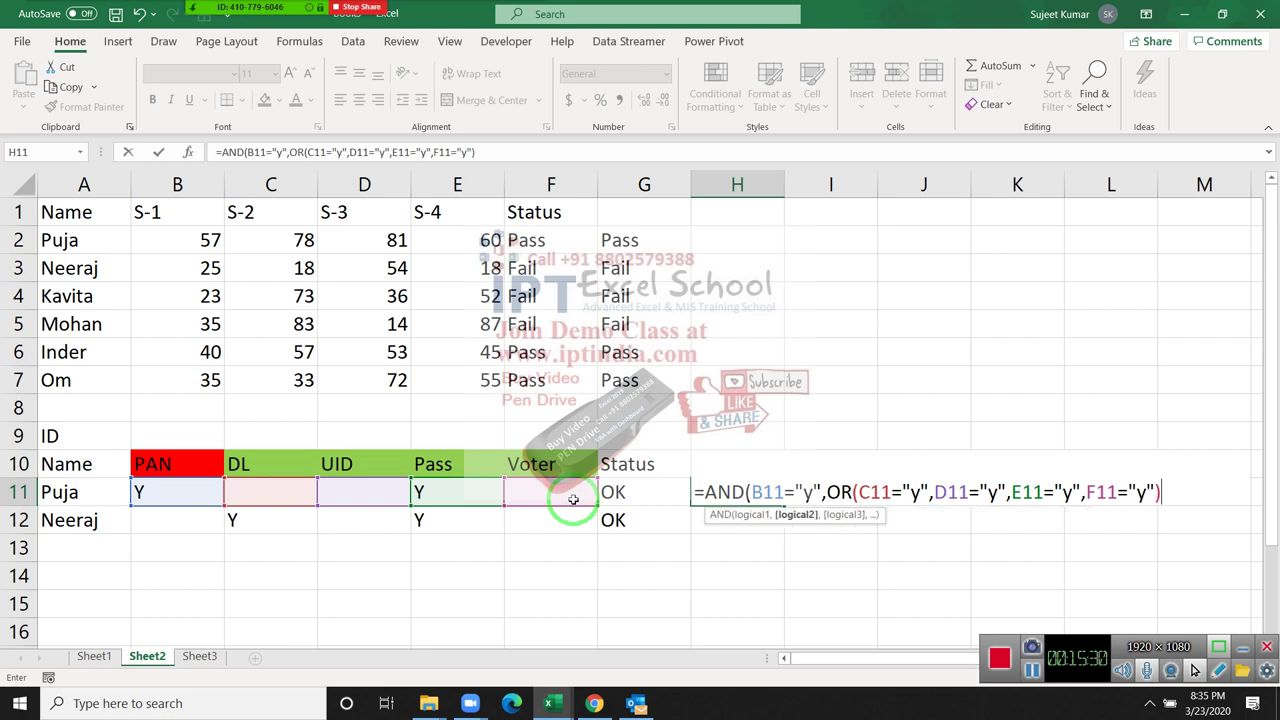
pyautogui.press('Return')
pyautogui.press('Return')
pyautogui.press('Up')
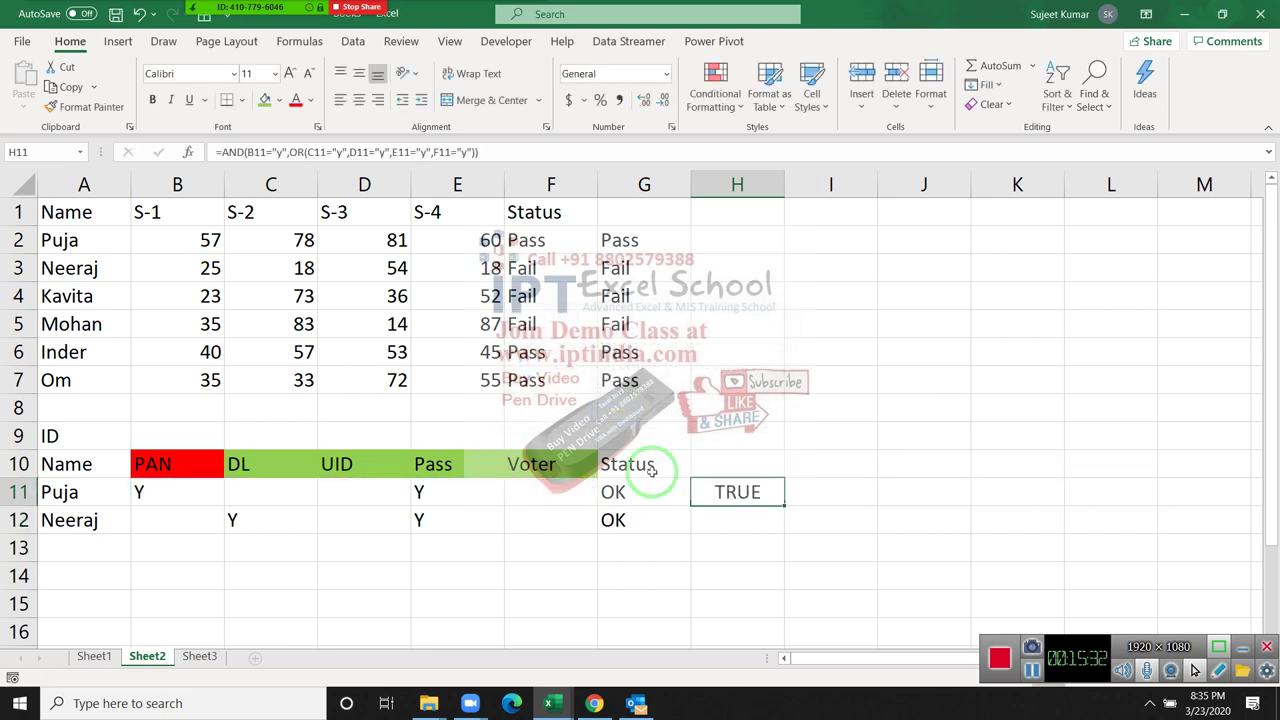
# - Step through H11 with Evaluate Formula, resolving the PAN check to TRUE
pyautogui.click(292, 52)
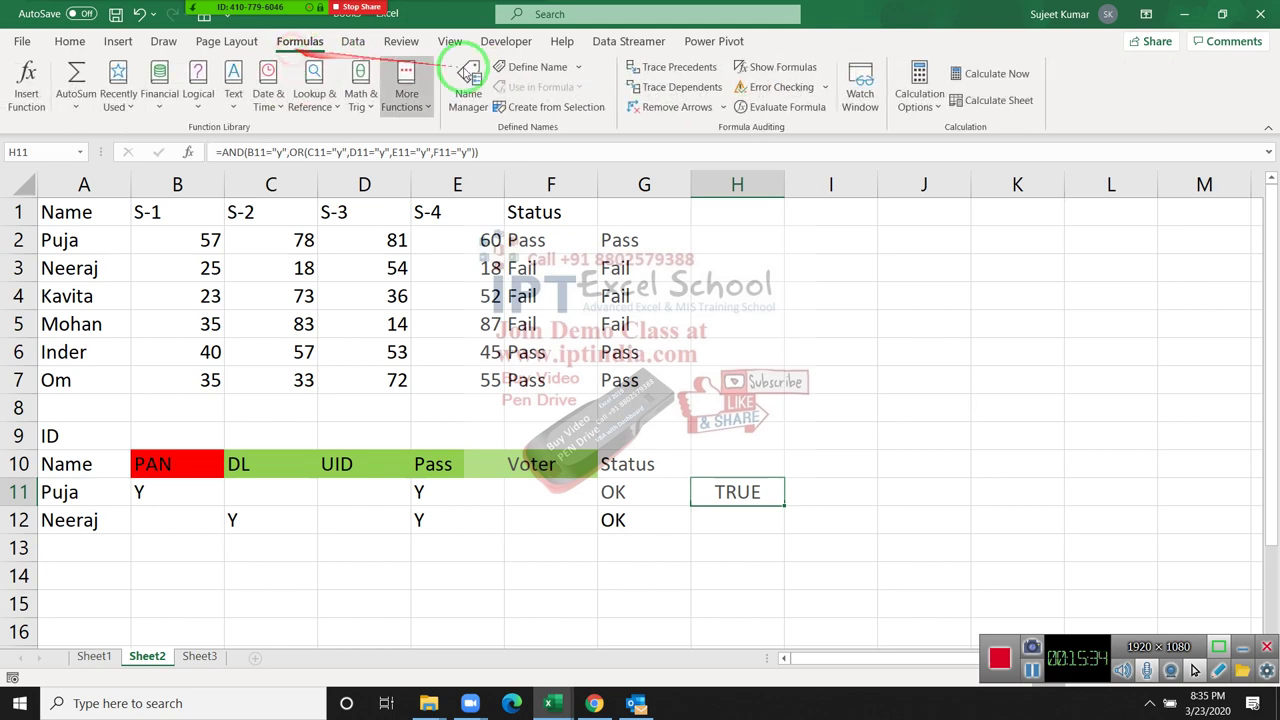
pyautogui.click(800, 117)
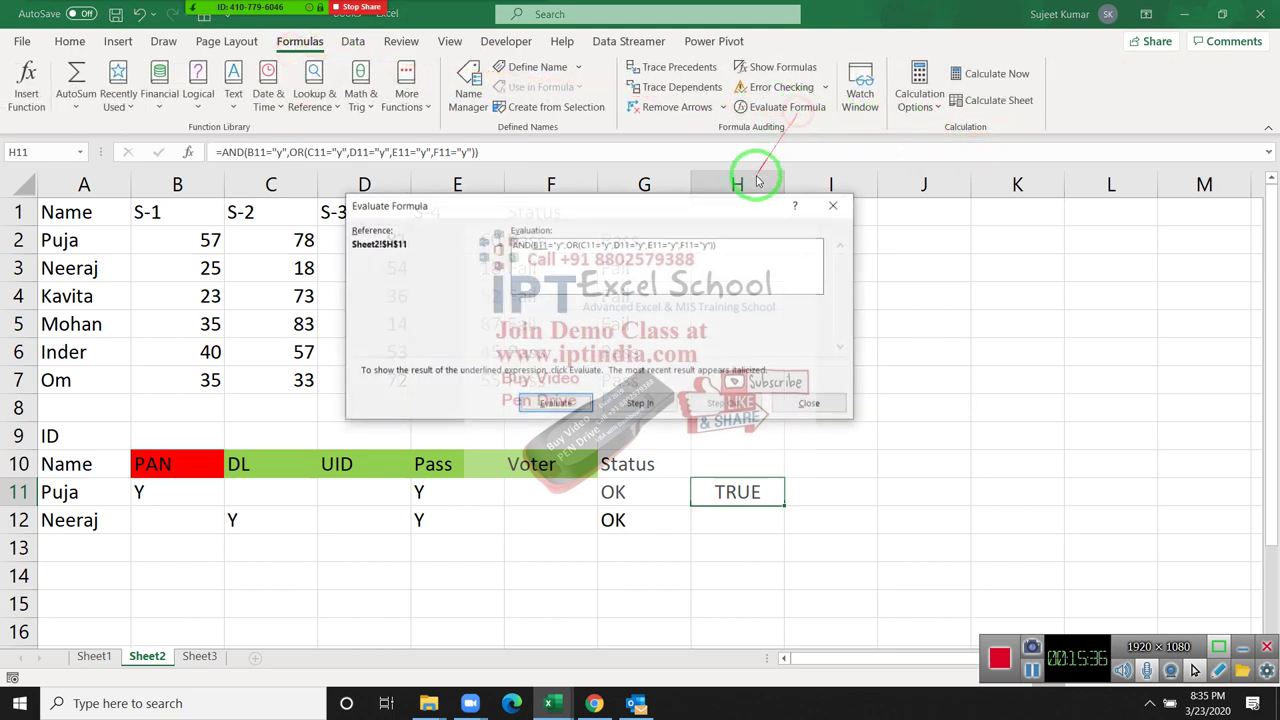
pyautogui.moveTo(700, 208); pyautogui.dragTo(726, 290)
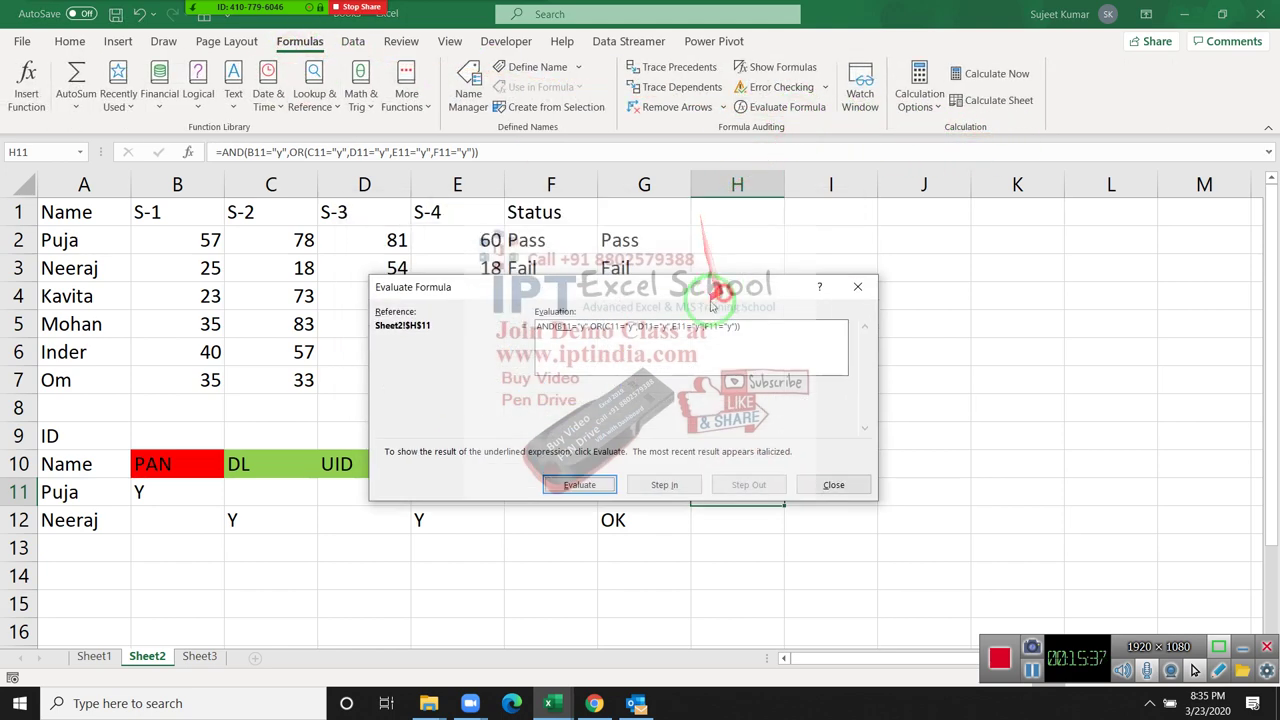
pyautogui.click(578, 485)
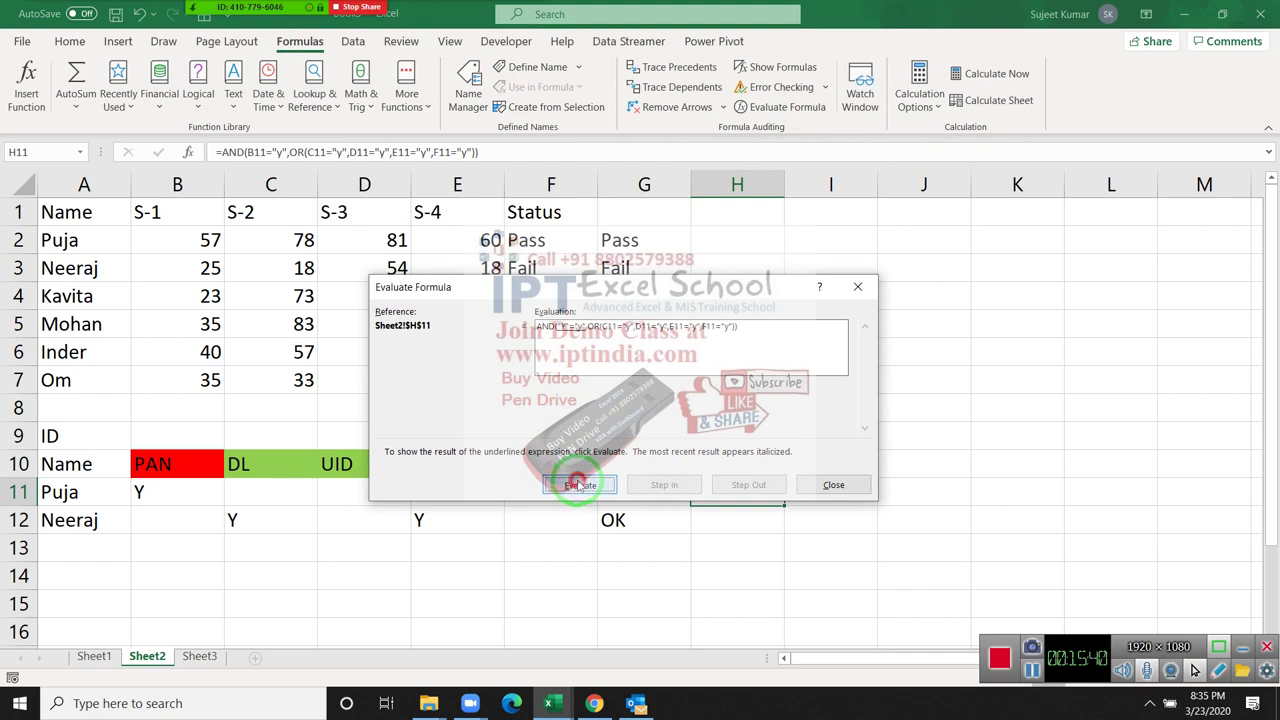
pyautogui.click(578, 485)
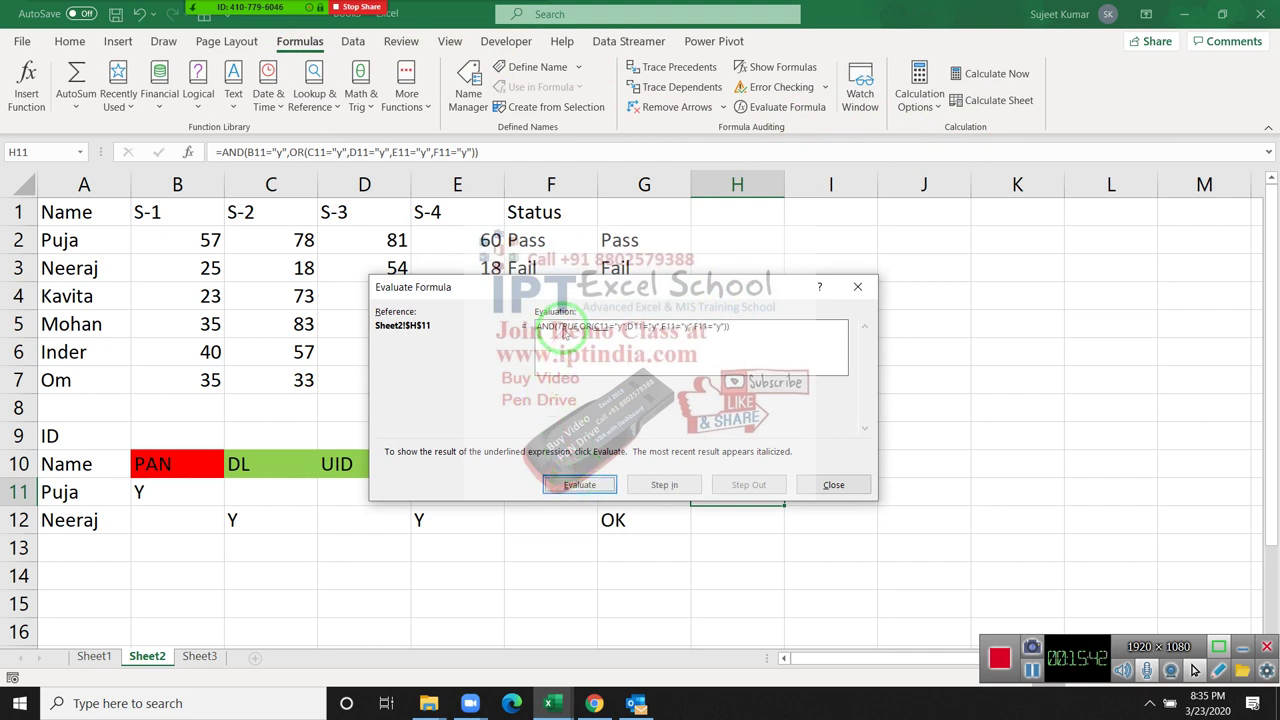
pyautogui.click(582, 486)
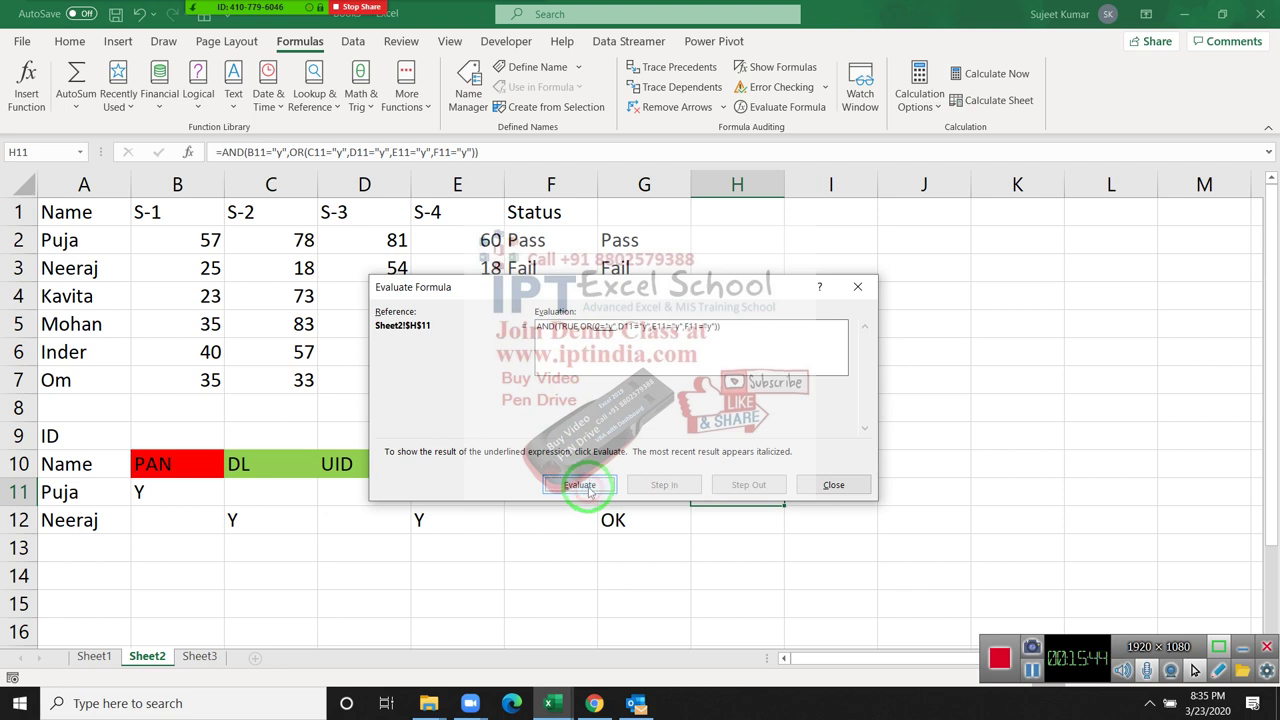
pyautogui.click(584, 487)
pyautogui.click(588, 488)
# - Finish evaluating the OR conditions to TRUE, then copy H11 down to H12, which shows FALSE
pyautogui.click(588, 487)
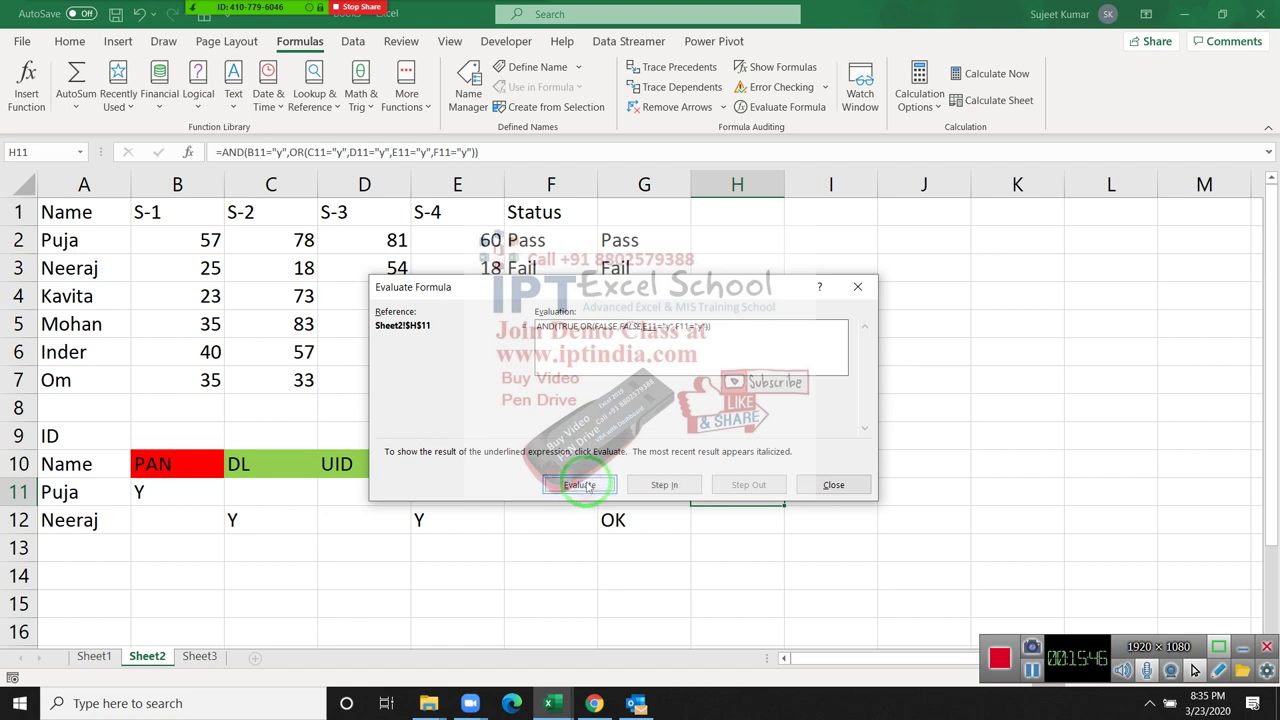
pyautogui.click(588, 487)
pyautogui.click(588, 487)
pyautogui.click(588, 487)
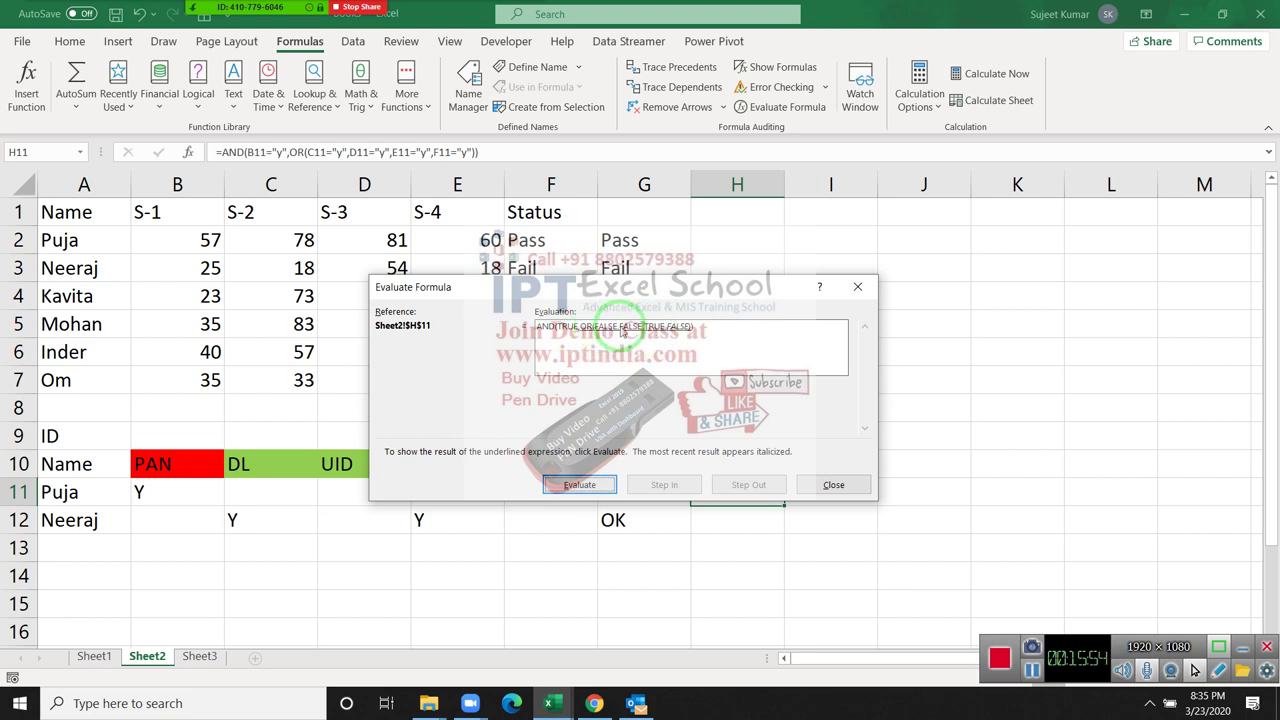
pyautogui.click(607, 486)
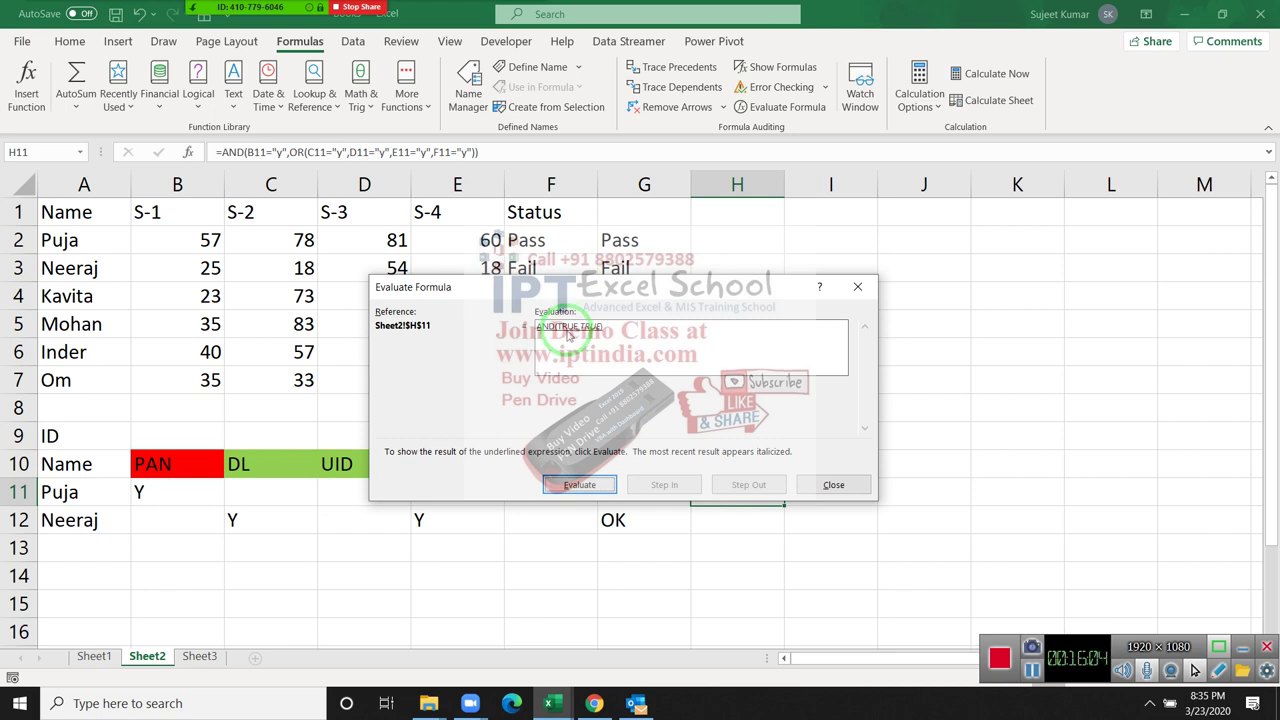
pyautogui.click(590, 484)
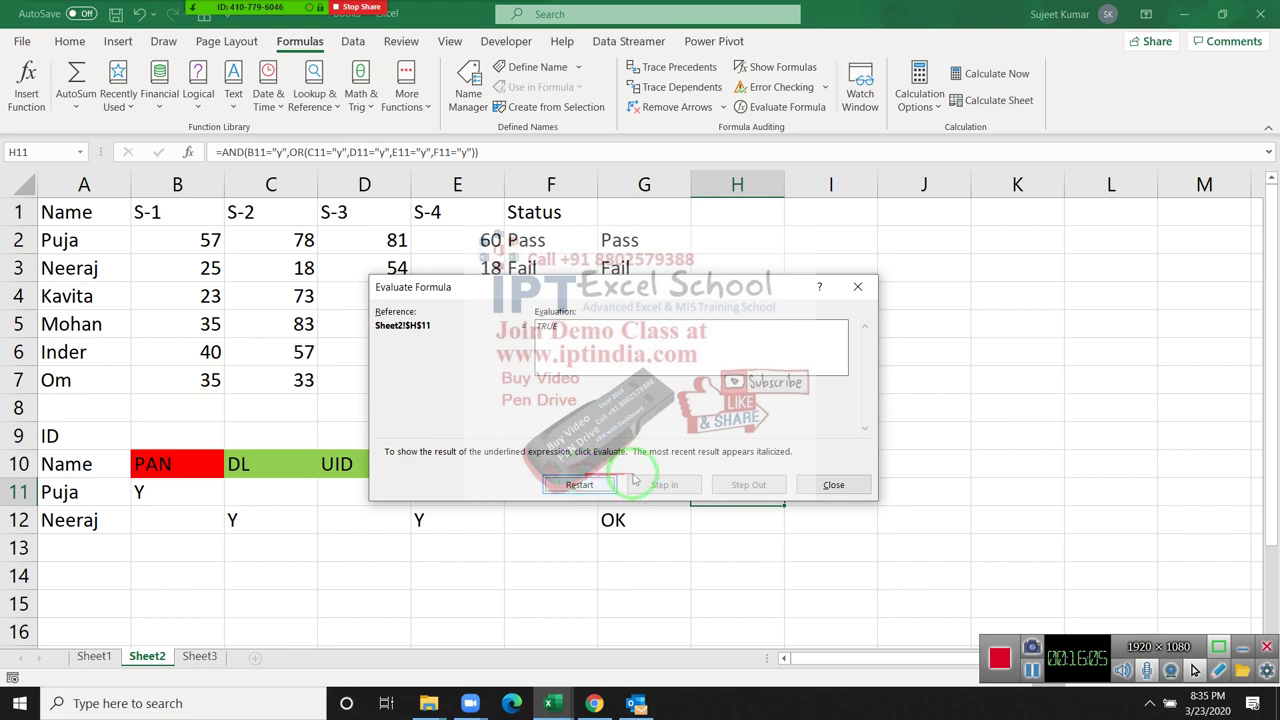
pyautogui.click(831, 486)
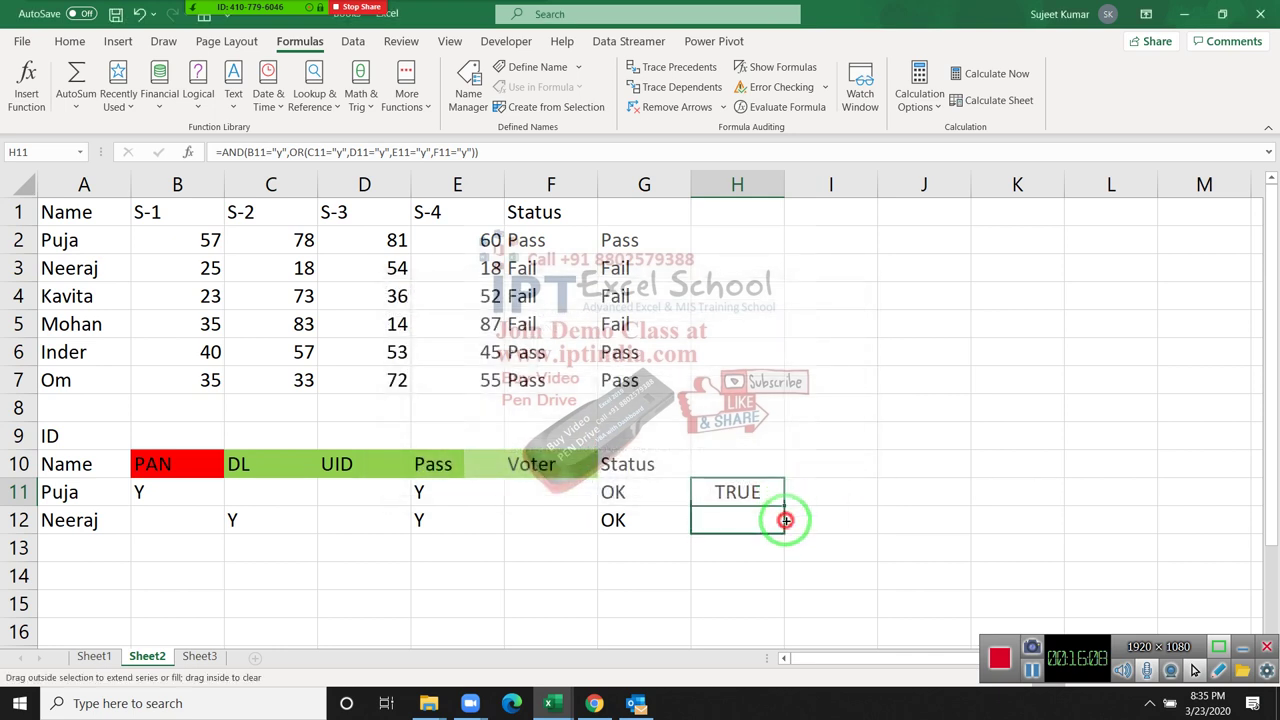
pyautogui.moveTo(785, 509); pyautogui.dragTo(785, 524)
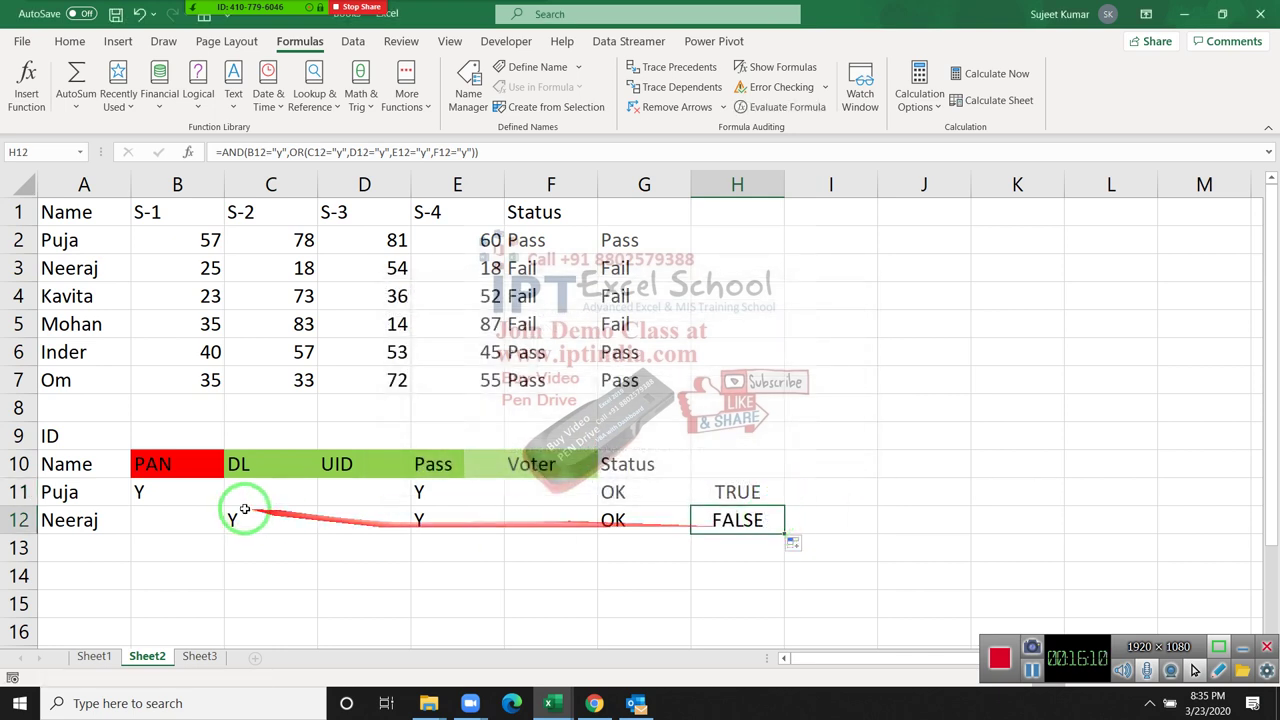
# - Enter Y in B12 under PAN so H12 recalculates to TRUE
pyautogui.click(200, 517)
pyautogui.rightClick(224, 515)
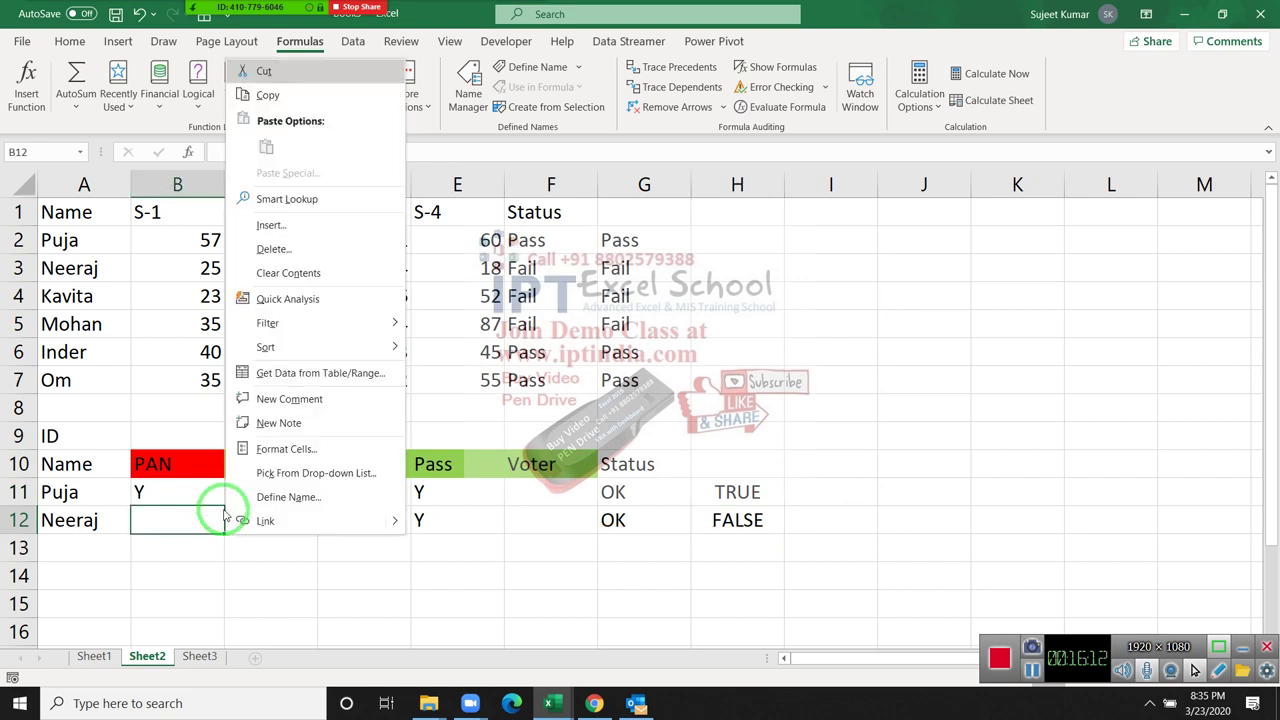
pyautogui.press('Escape')
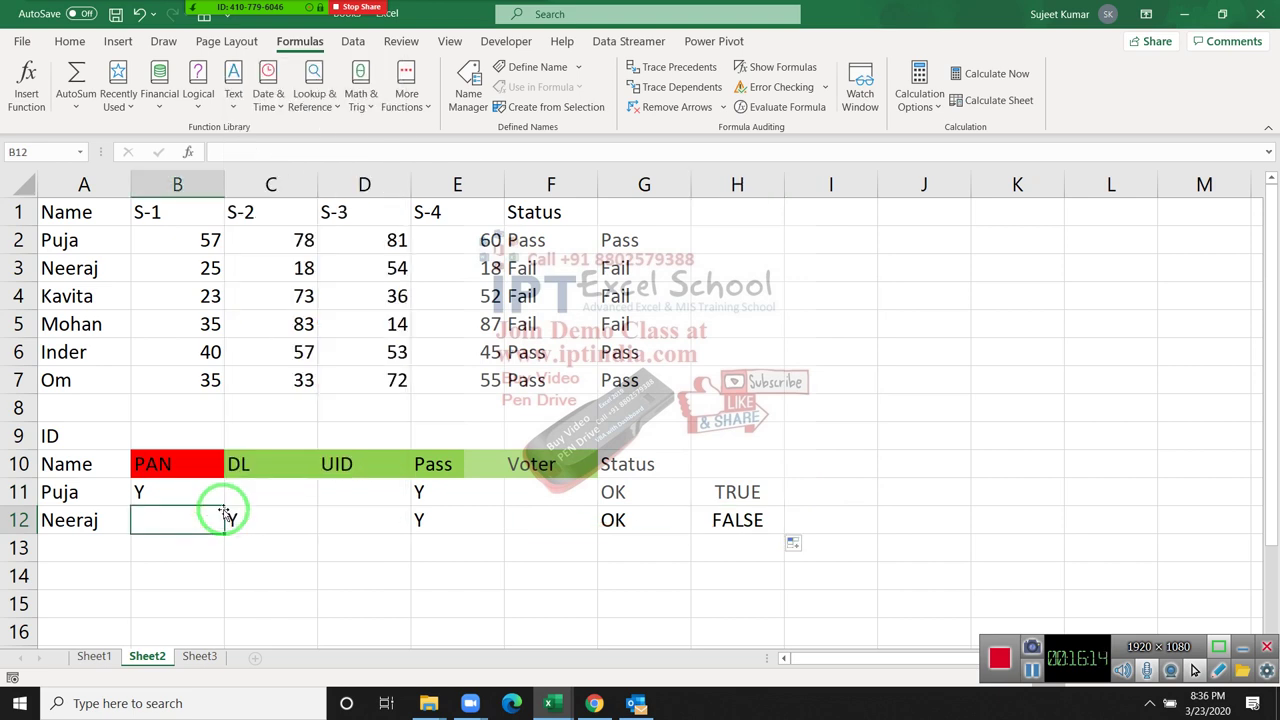
pyautogui.write('Y')
pyautogui.press('Return')
pyautogui.press('Up')
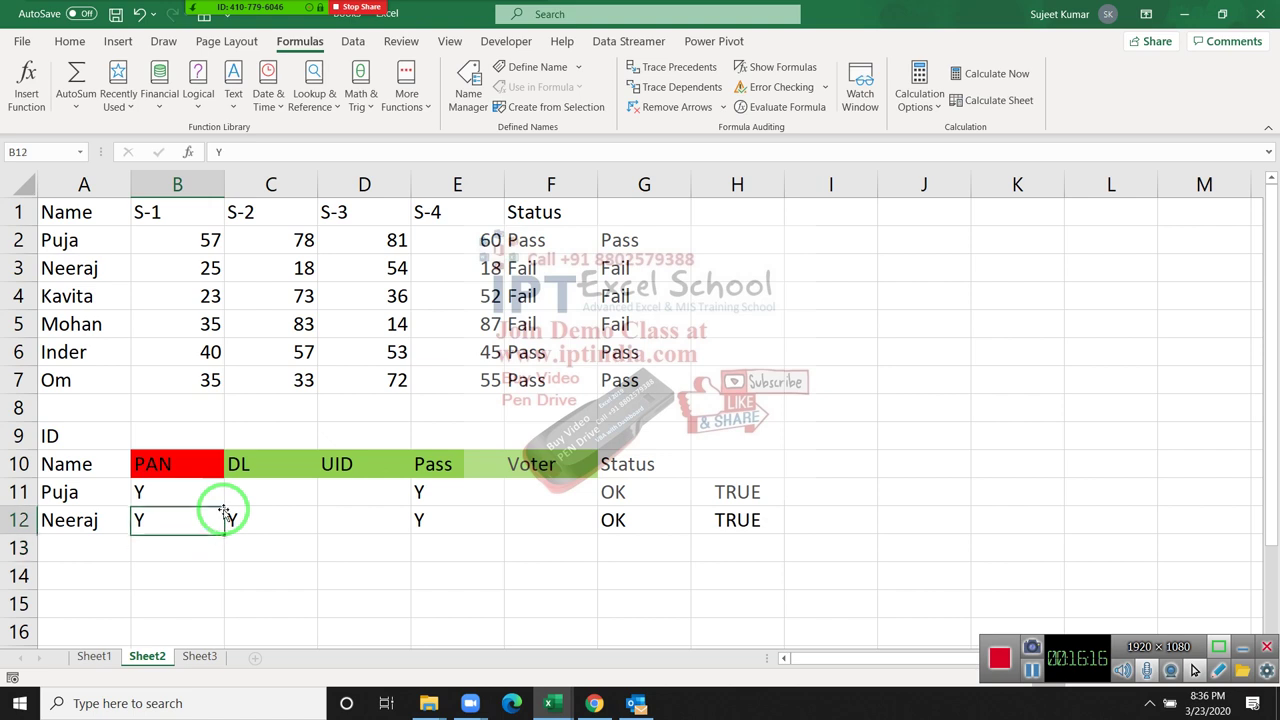
pyautogui.press('Right')
pyautogui.press('Right')
pyautogui.press('Right')
pyautogui.press('Right')
pyautogui.press('Right')
pyautogui.press('Right')
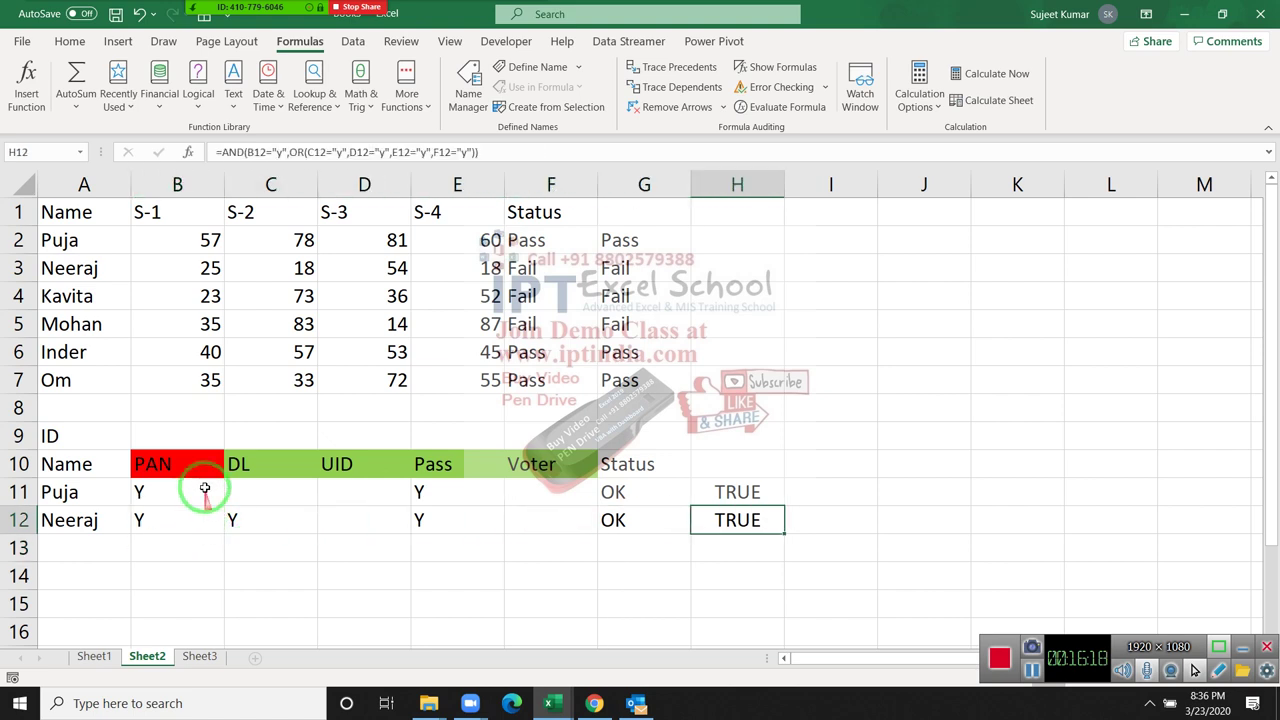
pyautogui.moveTo(215, 14)
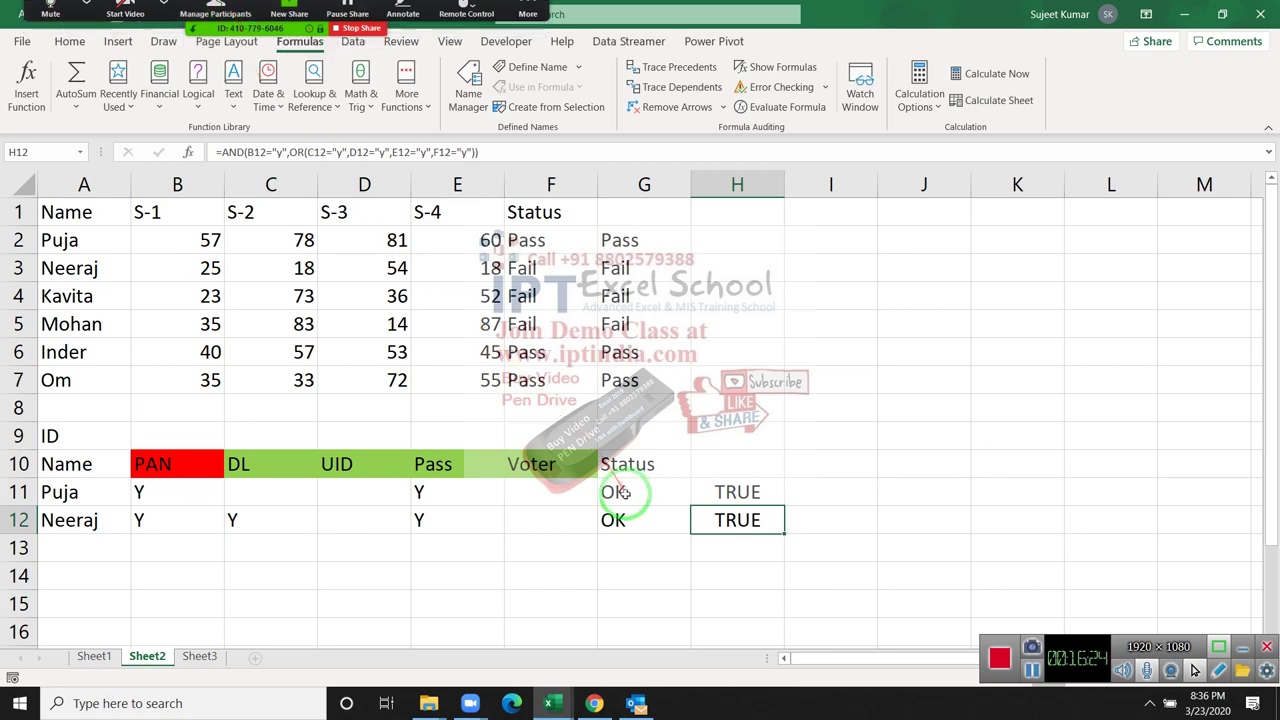
pyautogui.scroll(-1, 600, 480)
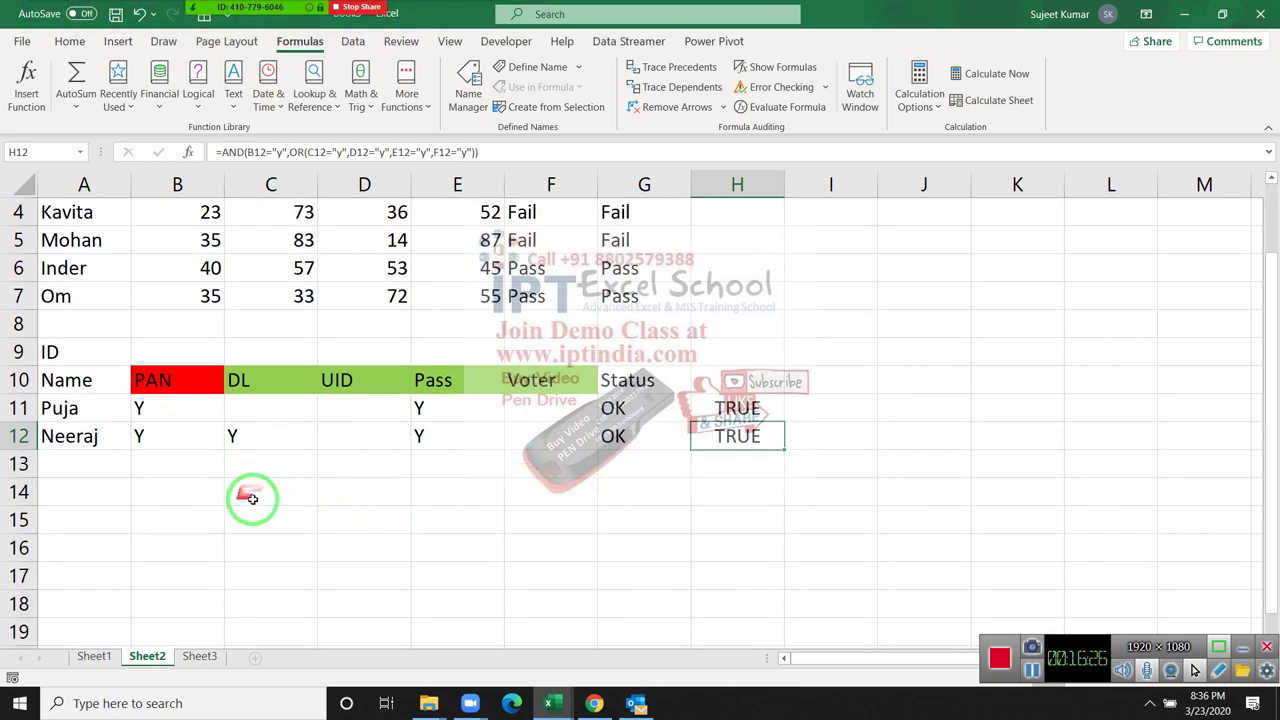
# - Type the heading Name in A14 to start a new table
pyautogui.click(94, 498)
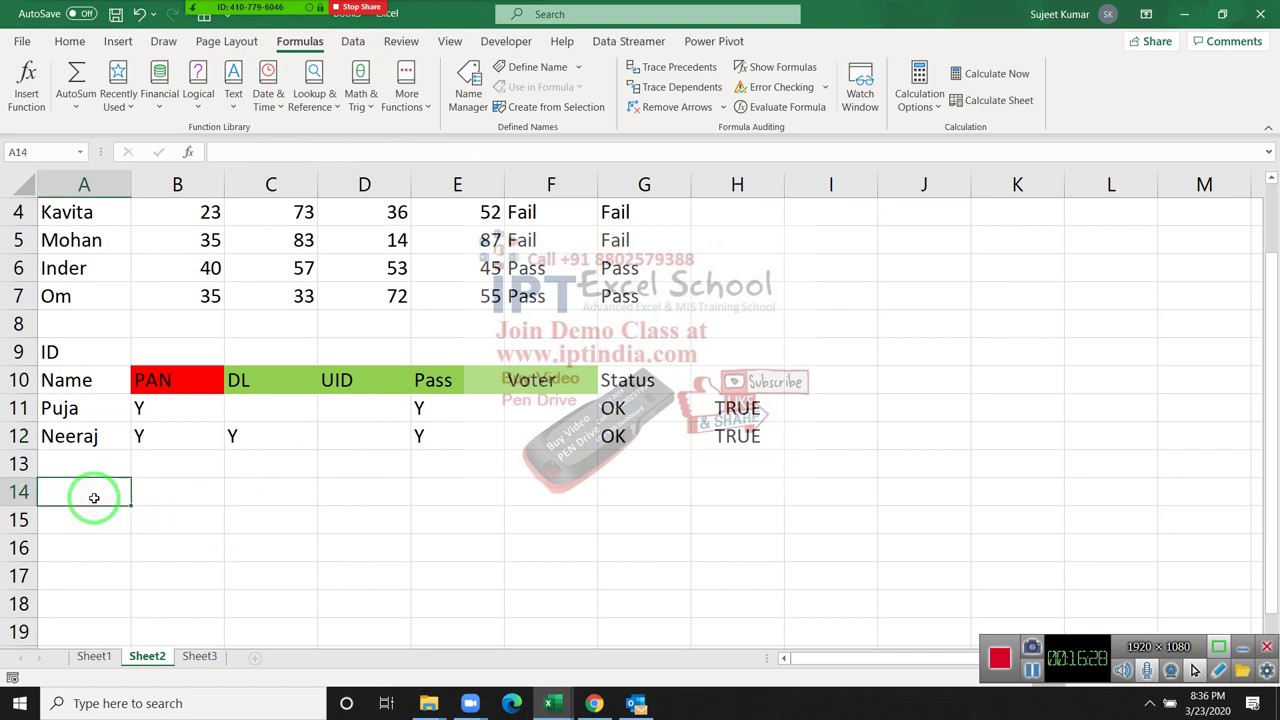
pyautogui.write('Name')
pyautogui.press('Return')
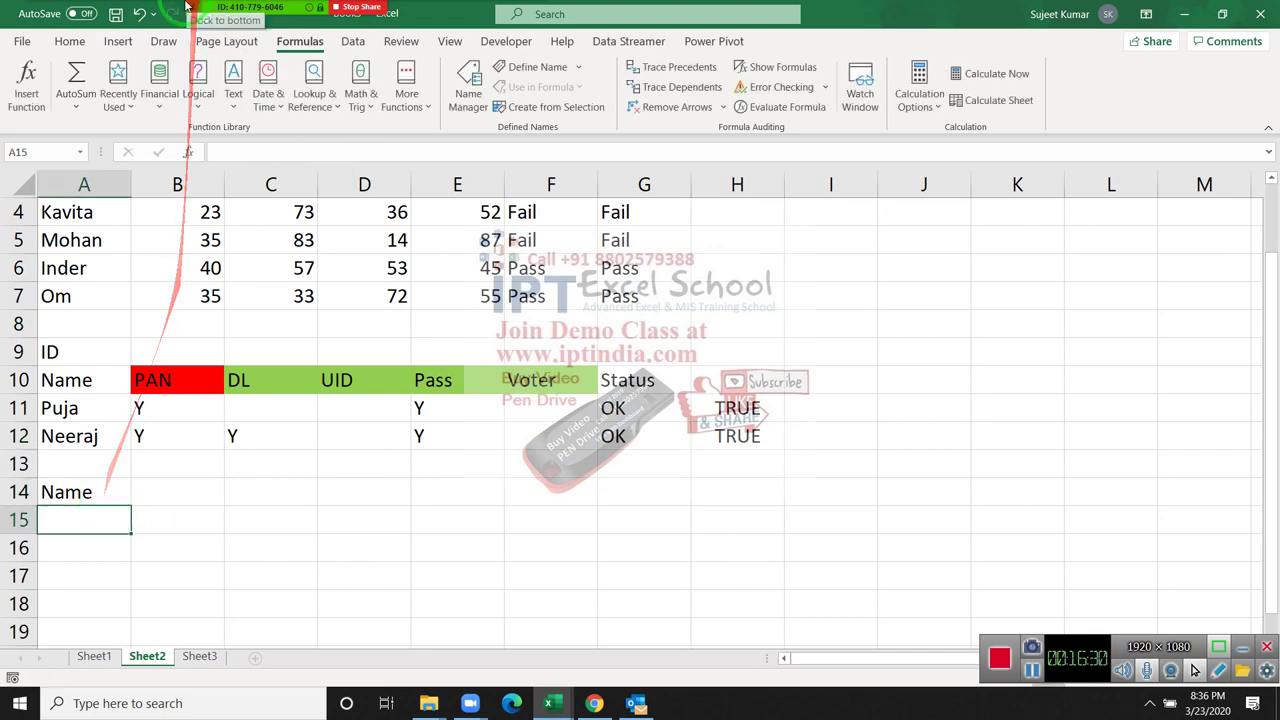
# - Mute all Zoom meeting participants and close the participants list
pyautogui.click(215, 15)
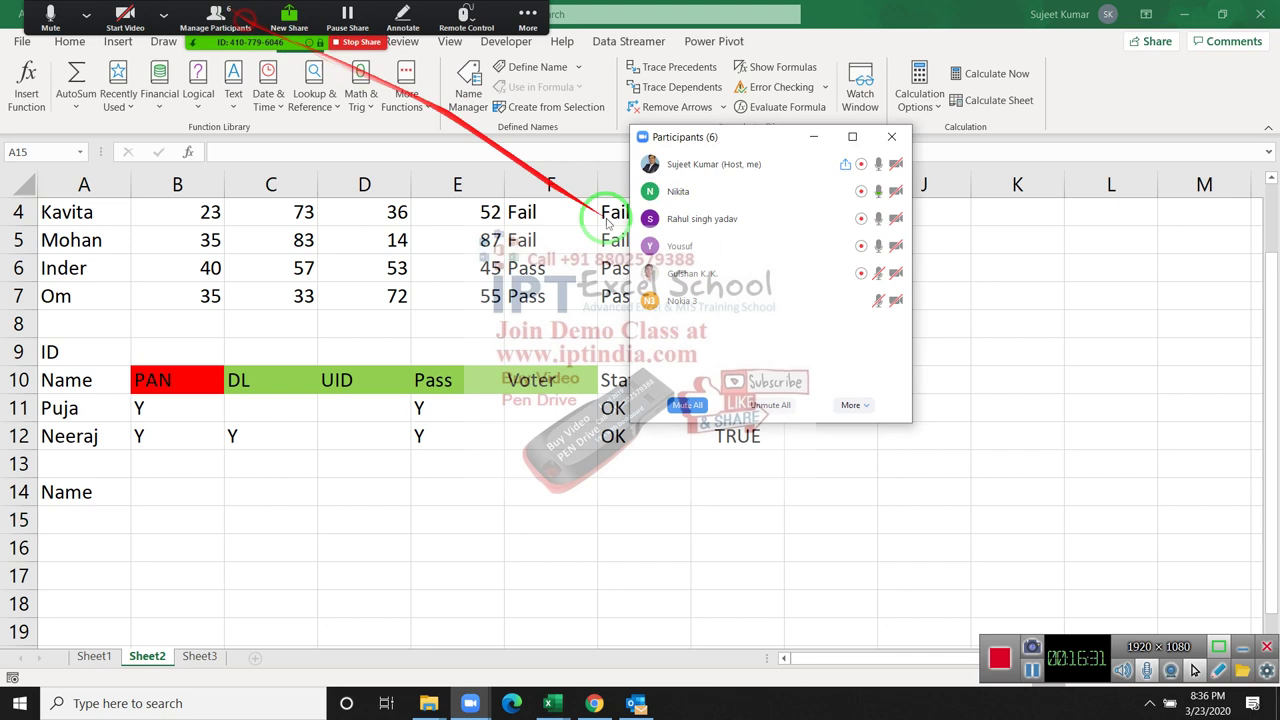
pyautogui.click(709, 407)
pyautogui.click(705, 392)
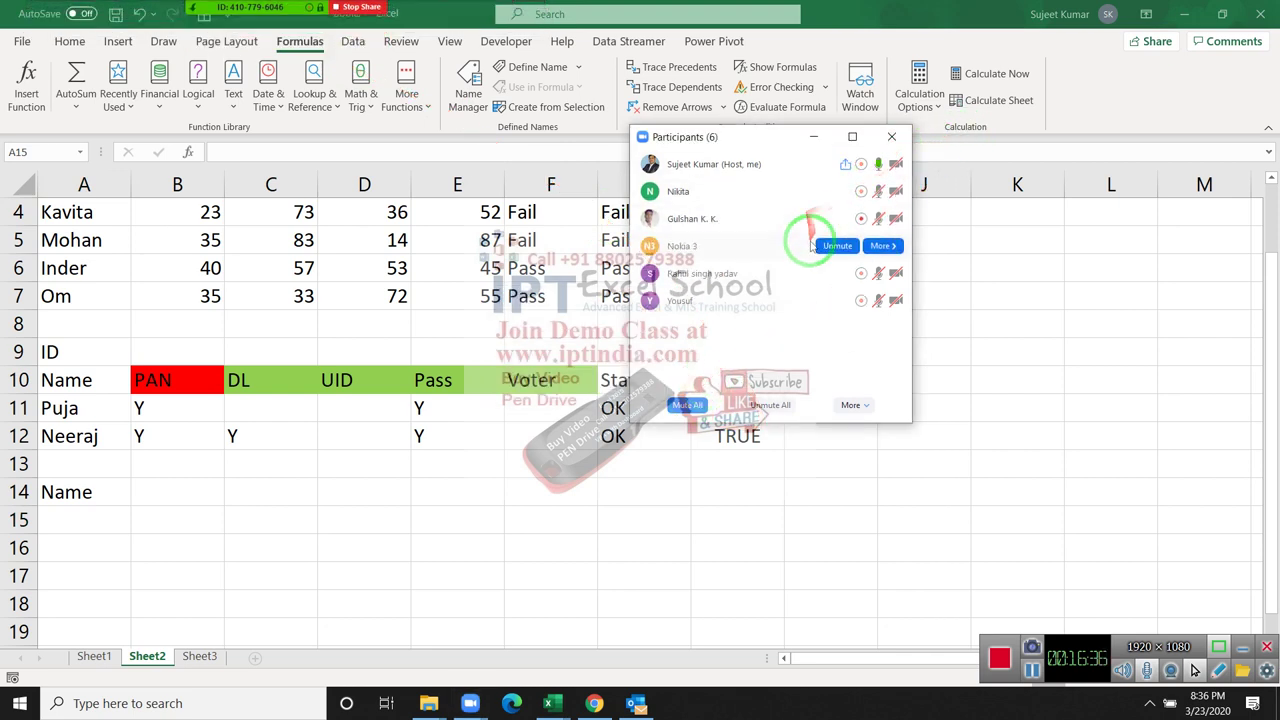
pyautogui.click(891, 136)
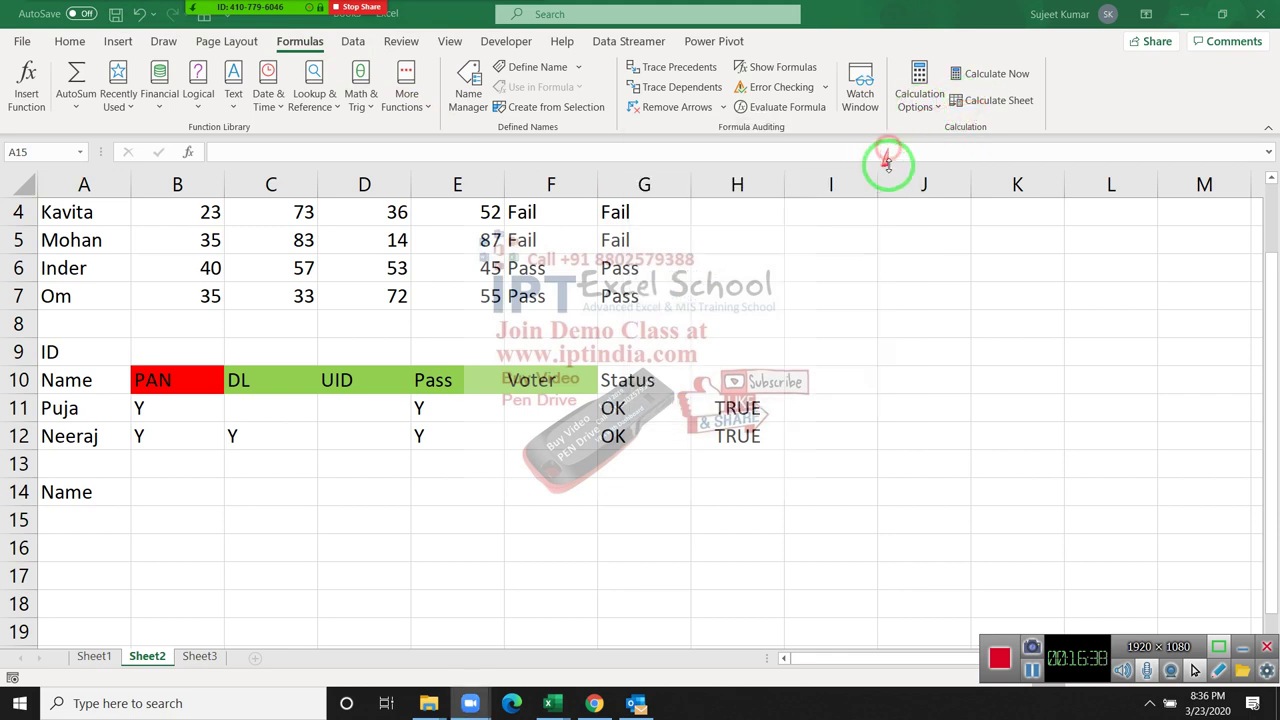
# - Enter Puja in A15 and the WFH heading in B14
pyautogui.click(82, 516)
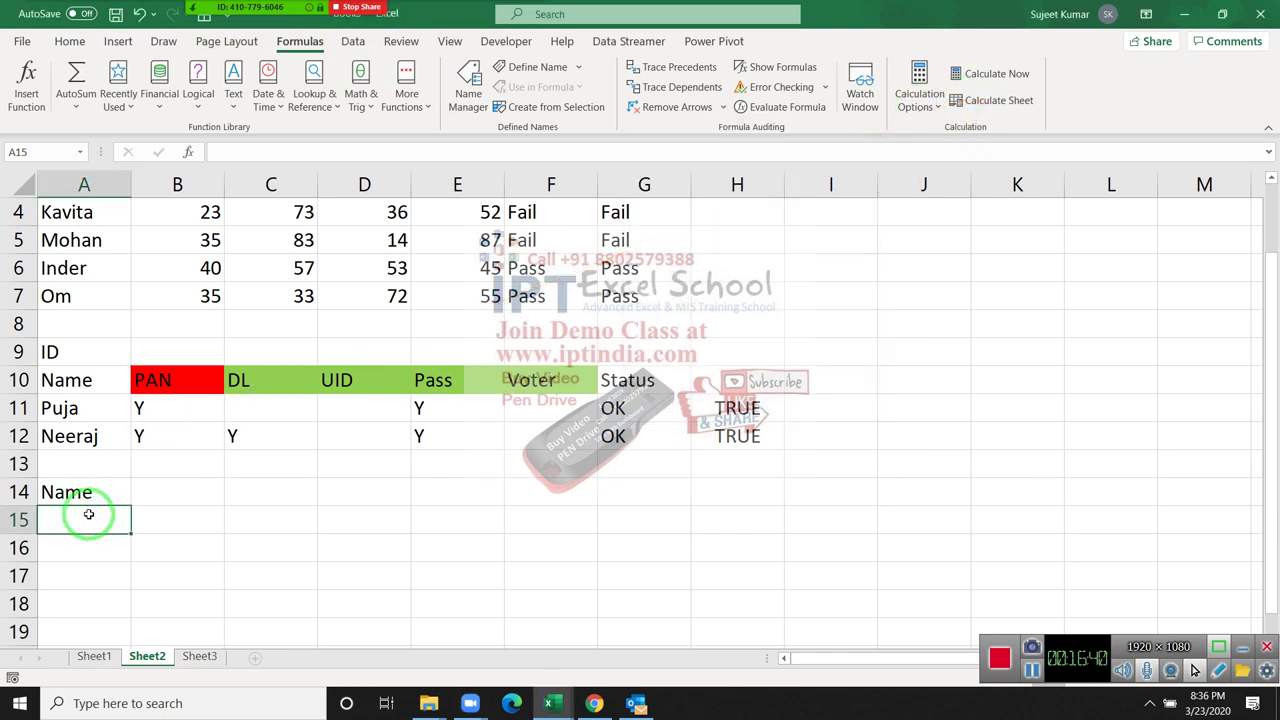
pyautogui.write('Puja')
pyautogui.press('Tab')
pyautogui.press('Up')
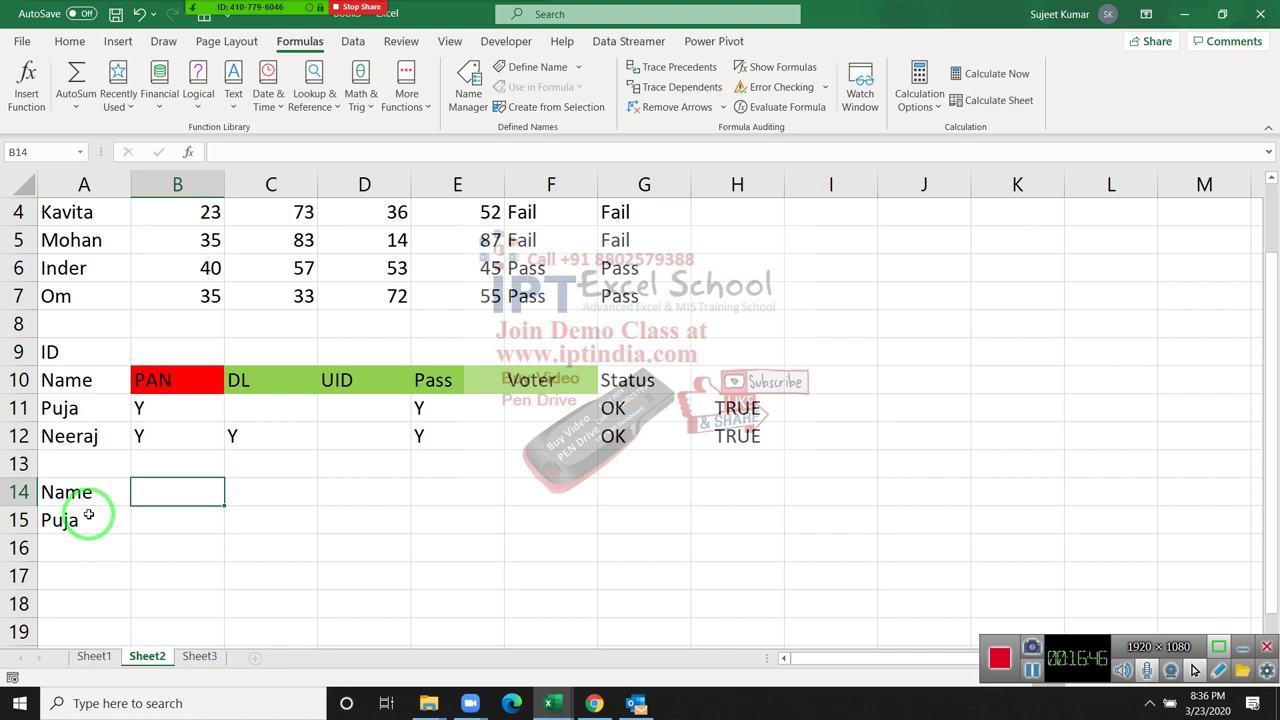
pyautogui.write('W')
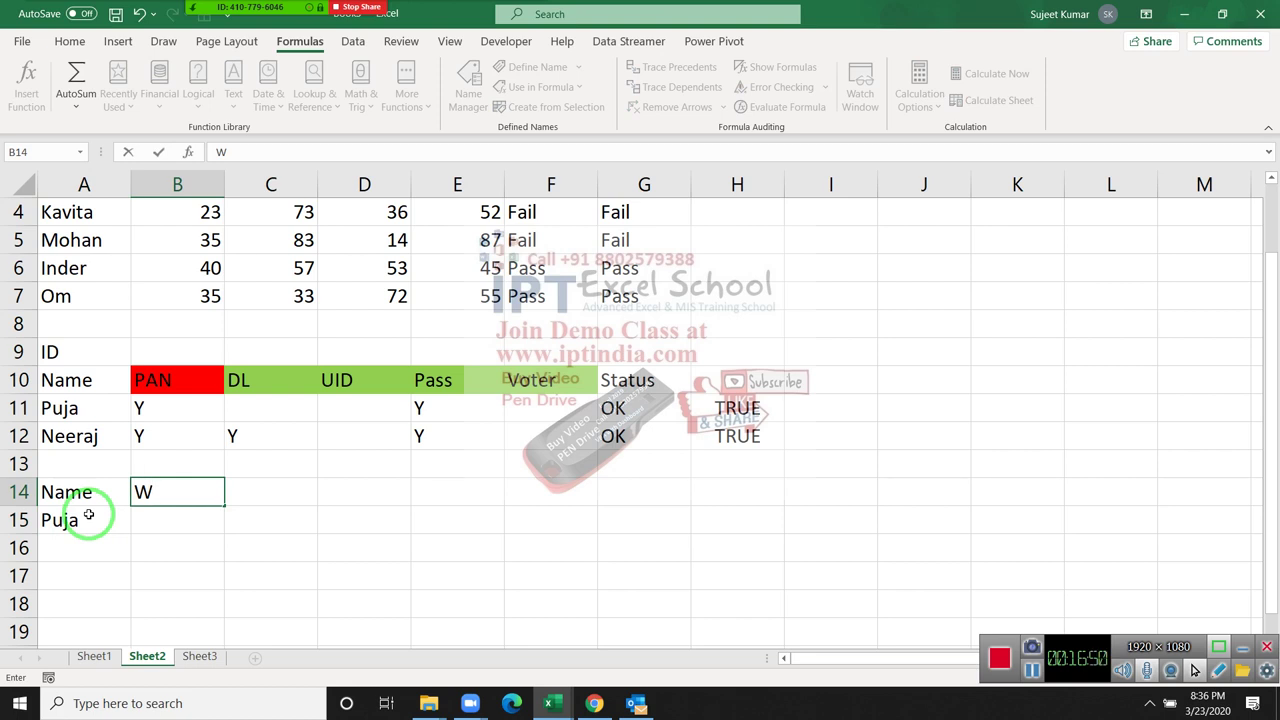
pyautogui.write('FH')
pyautogui.press('Tab')
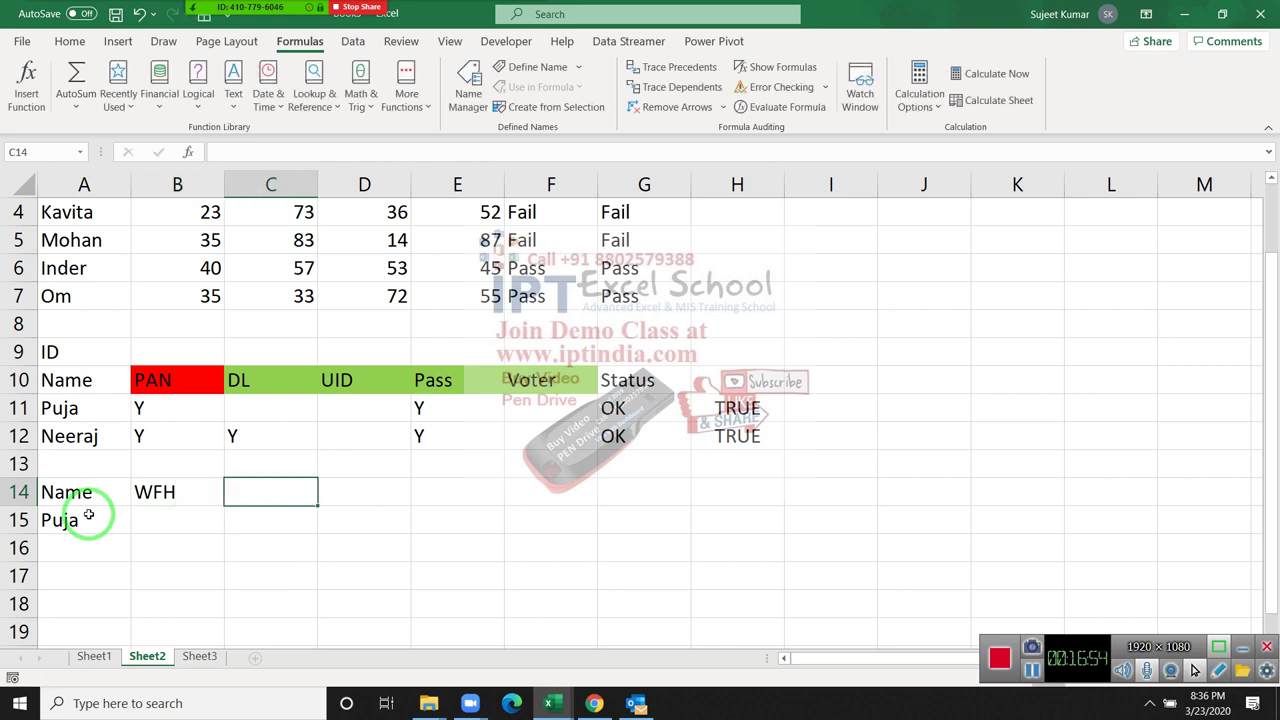
# - Add the Office heading in C14 and Status in D14
pyautogui.write('Inho')
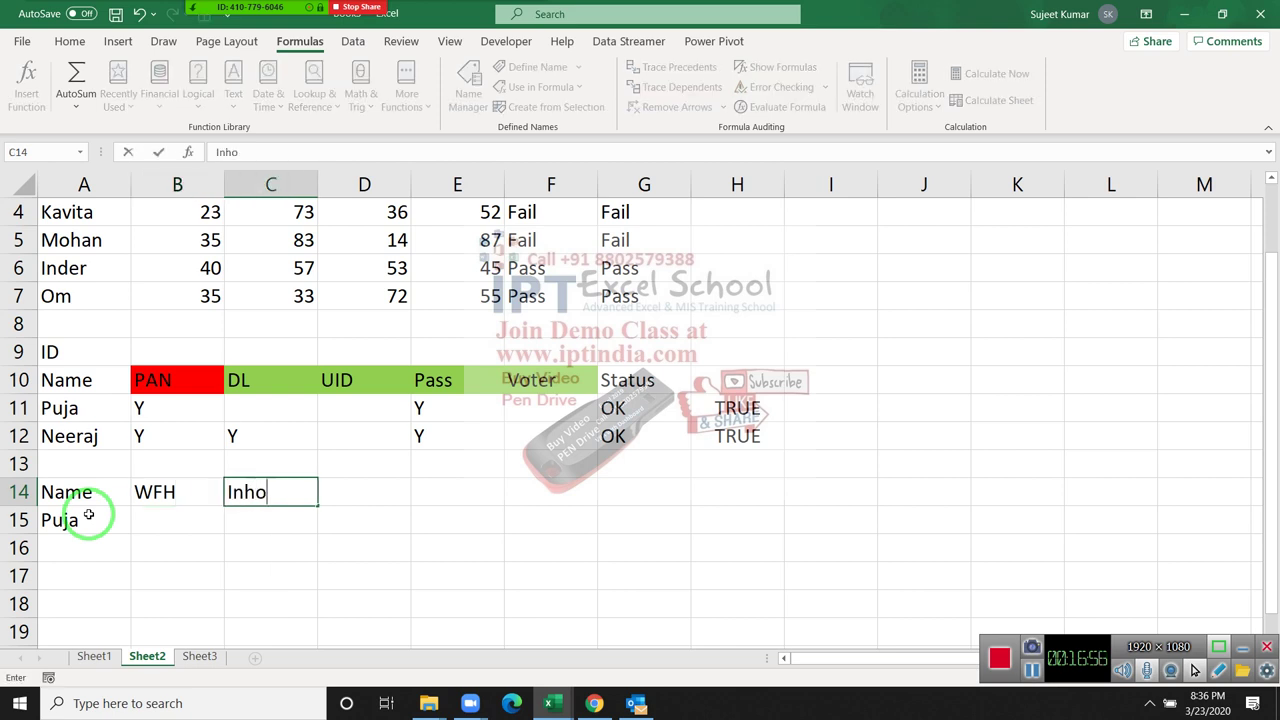
pyautogui.write('u')
pyautogui.press('Escape')
pyautogui.write('O')
pyautogui.write('ffice')
pyautogui.press('Return')
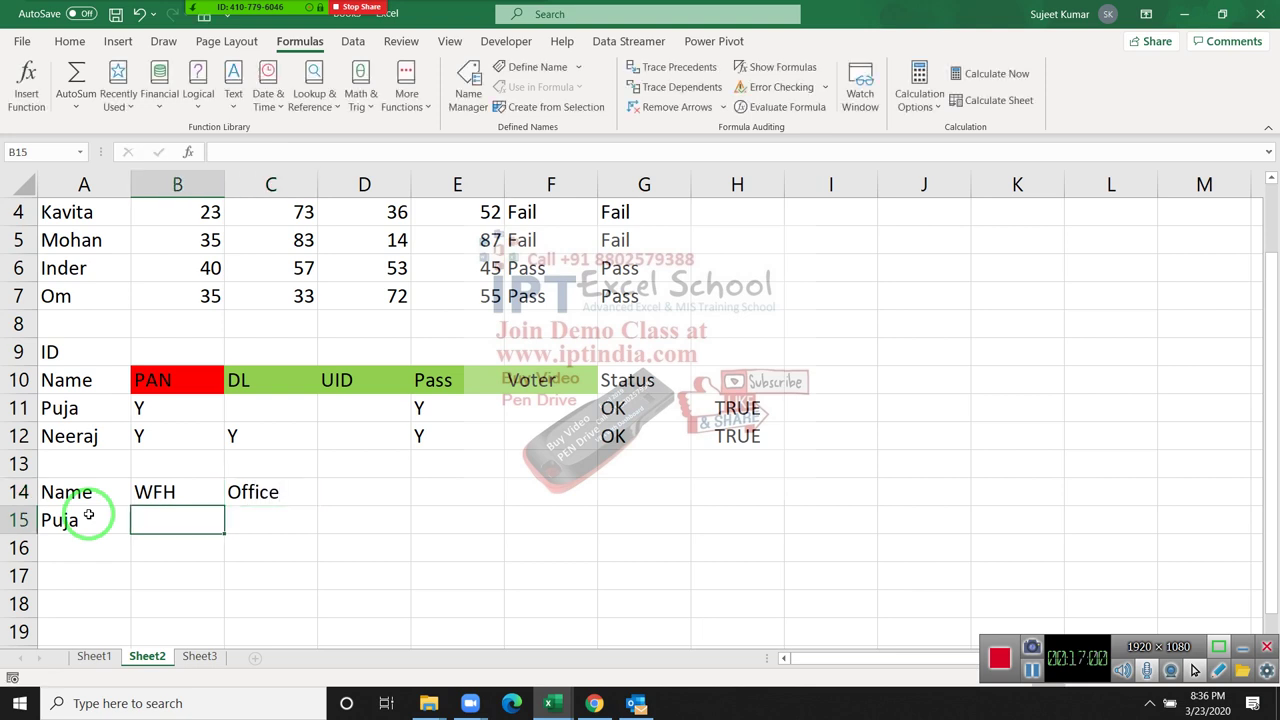
pyautogui.press('Right')
pyautogui.press('Right')
pyautogui.press('Up')
pyautogui.write('St')
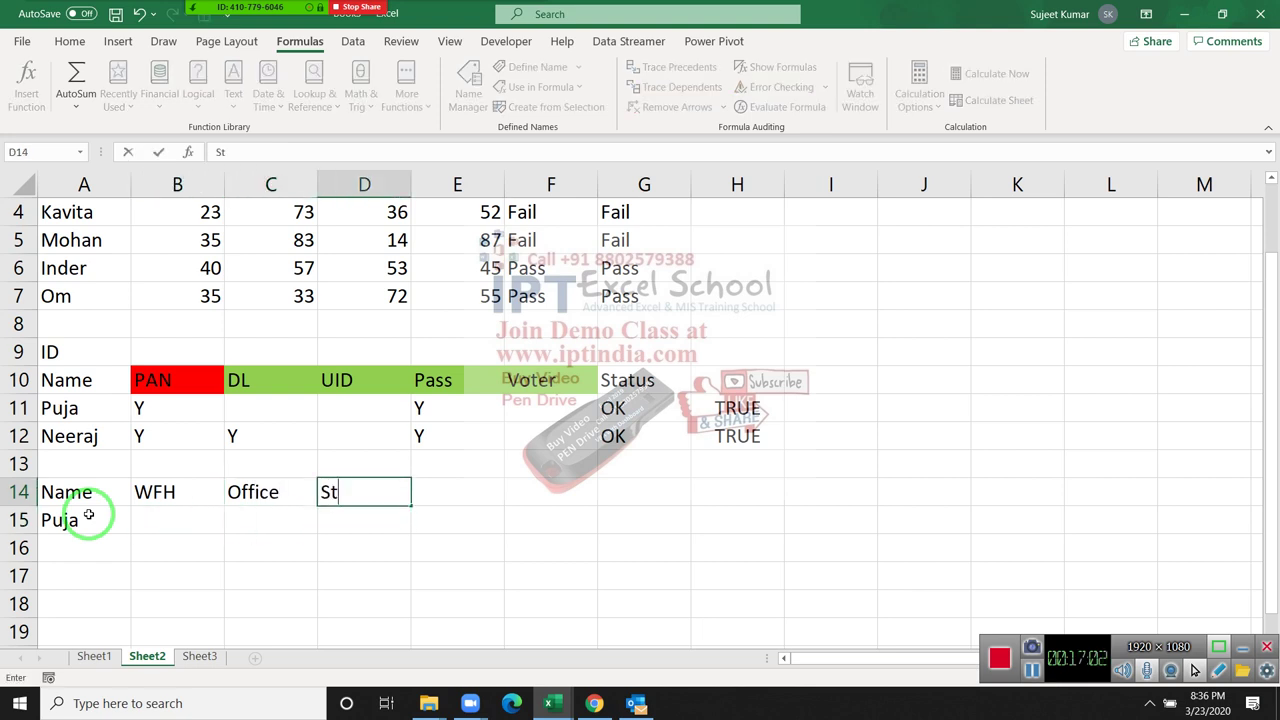
pyautogui.write('atus')
pyautogui.press('Return')
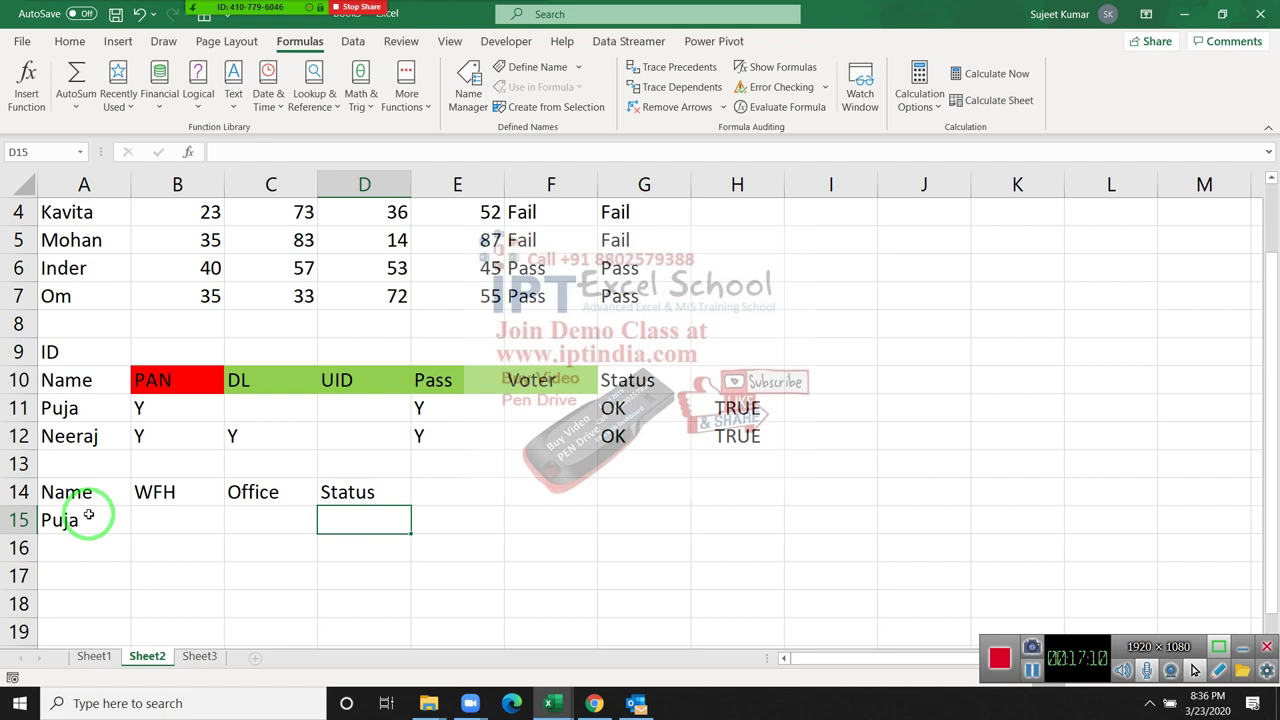
# - Enter test Y values in Puja's WFH and Office cells, then clear them
pyautogui.press('Left')
pyautogui.press('Left')
pyautogui.write('Y')
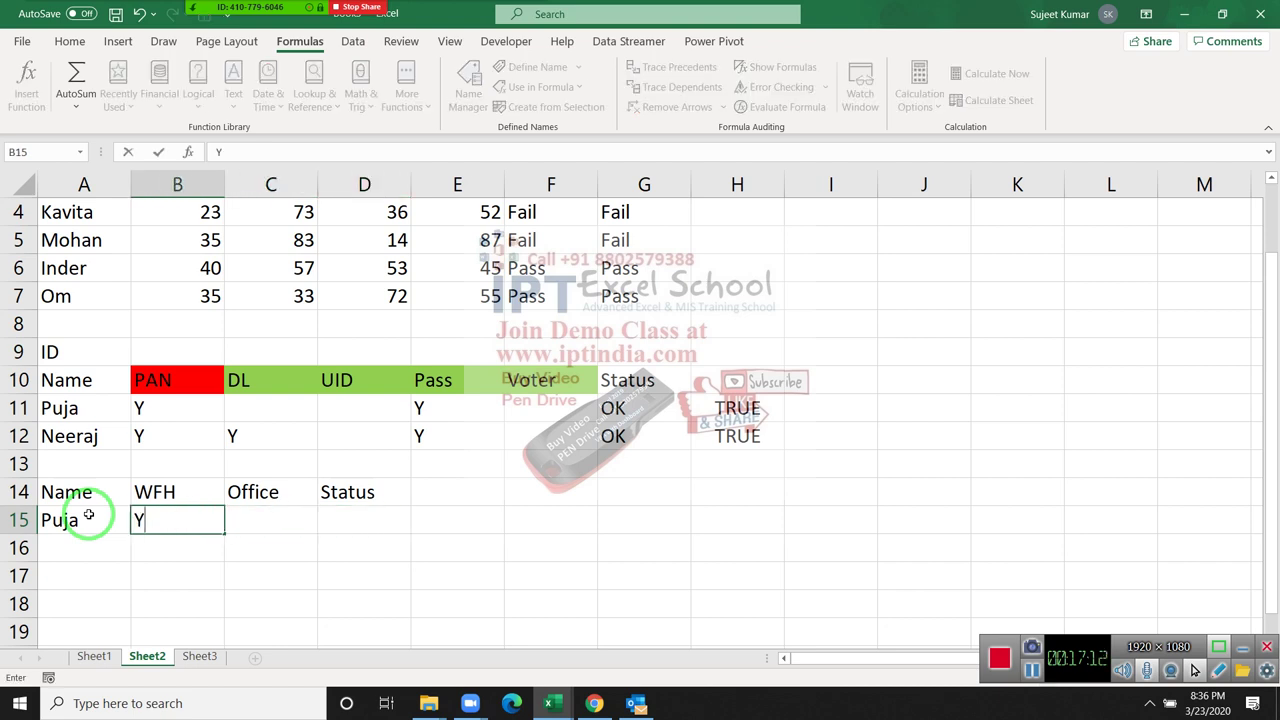
pyautogui.press('Right')
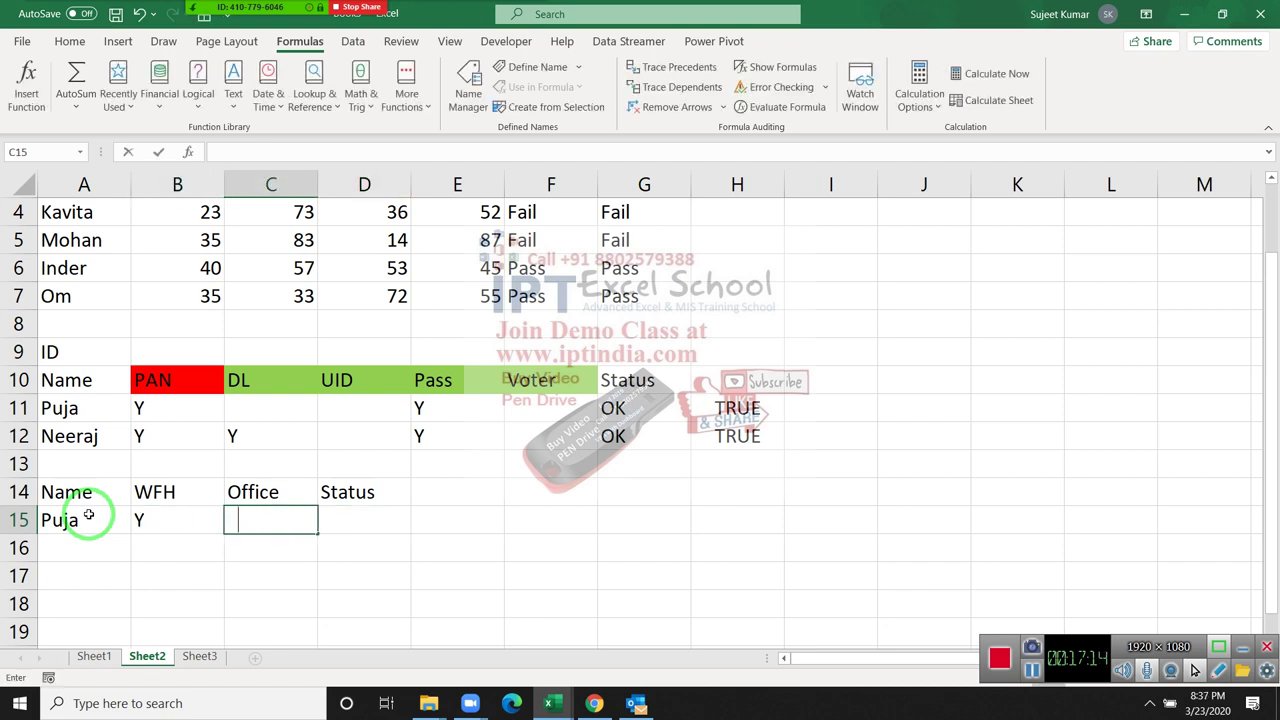
pyautogui.write('Y')
pyautogui.press('Left')
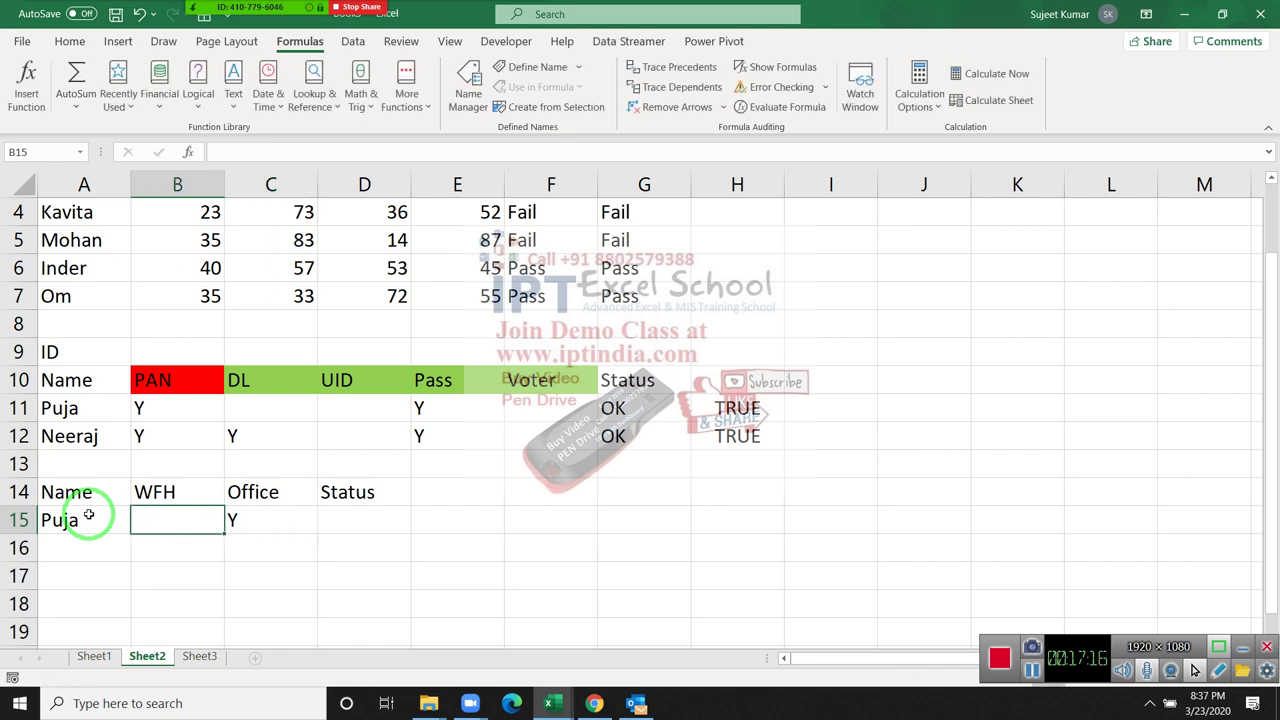
pyautogui.write('Y')
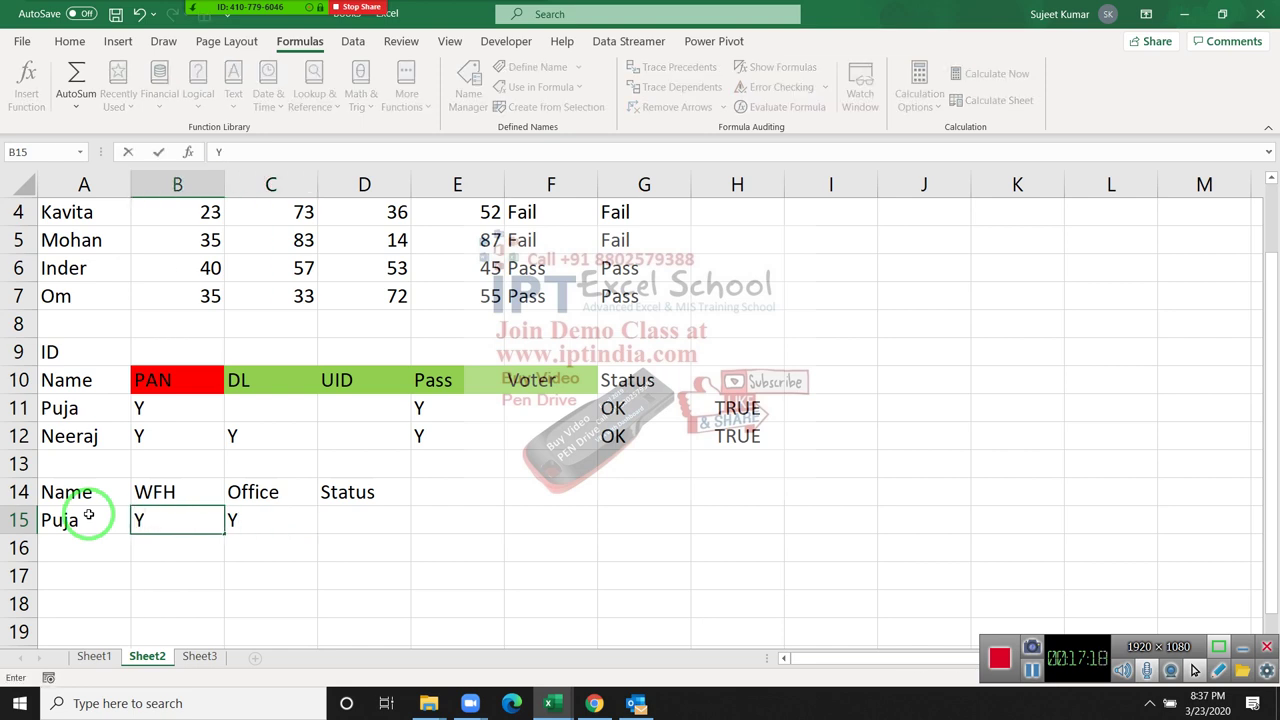
pyautogui.press('Escape')
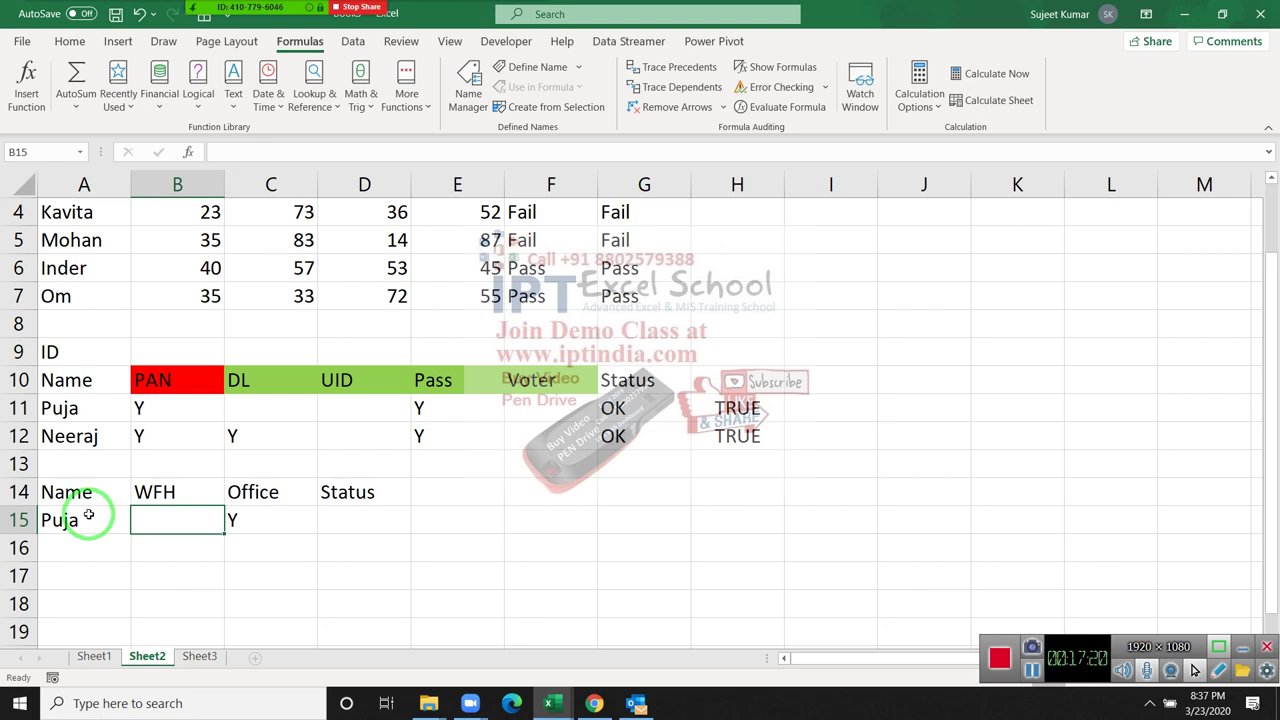
pyautogui.hotkey('shift', 'Right')
pyautogui.press('Delete')
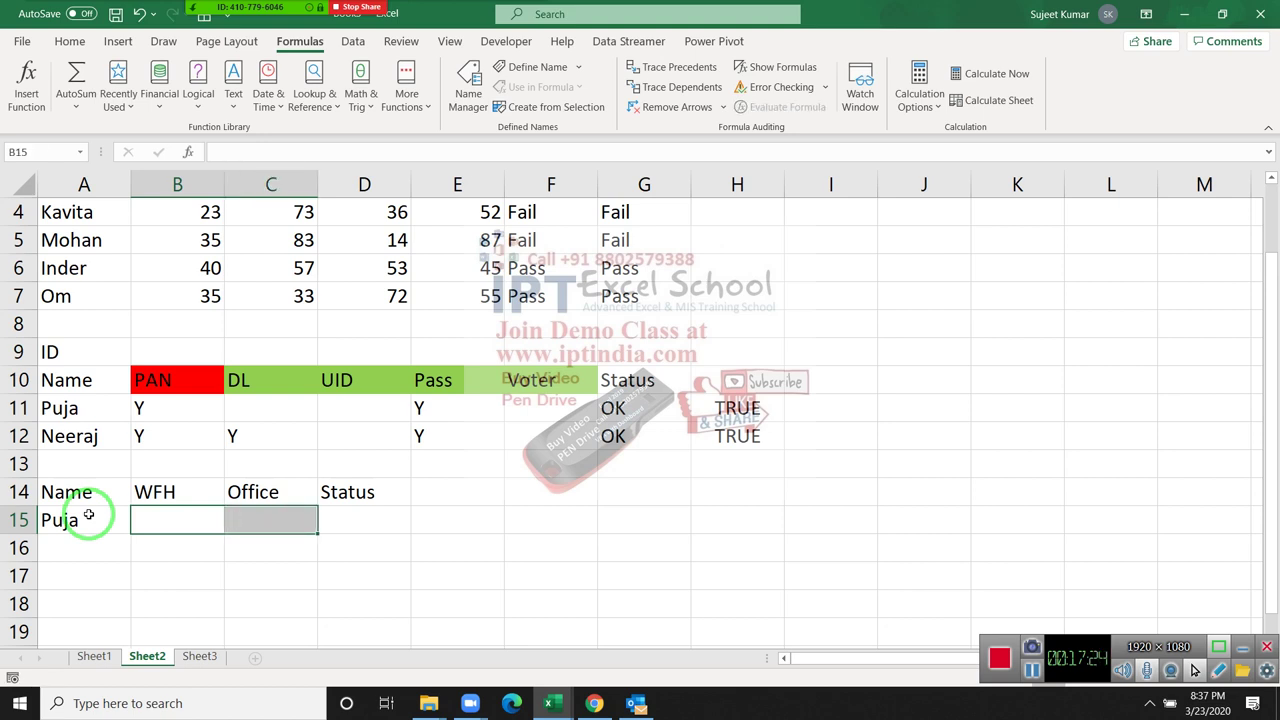
pyautogui.press('Right')
pyautogui.press('Right')
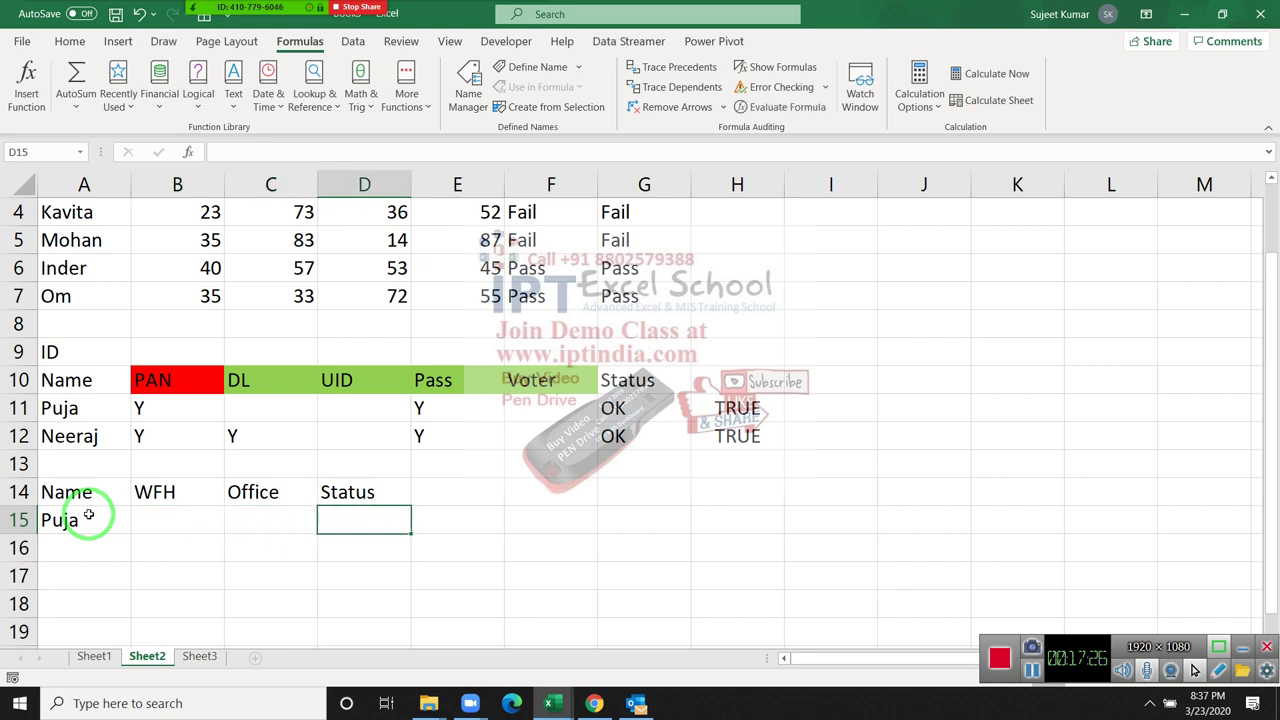
# - Start an OR-based status formula in D15, then abandon it
pyautogui.write('=or')
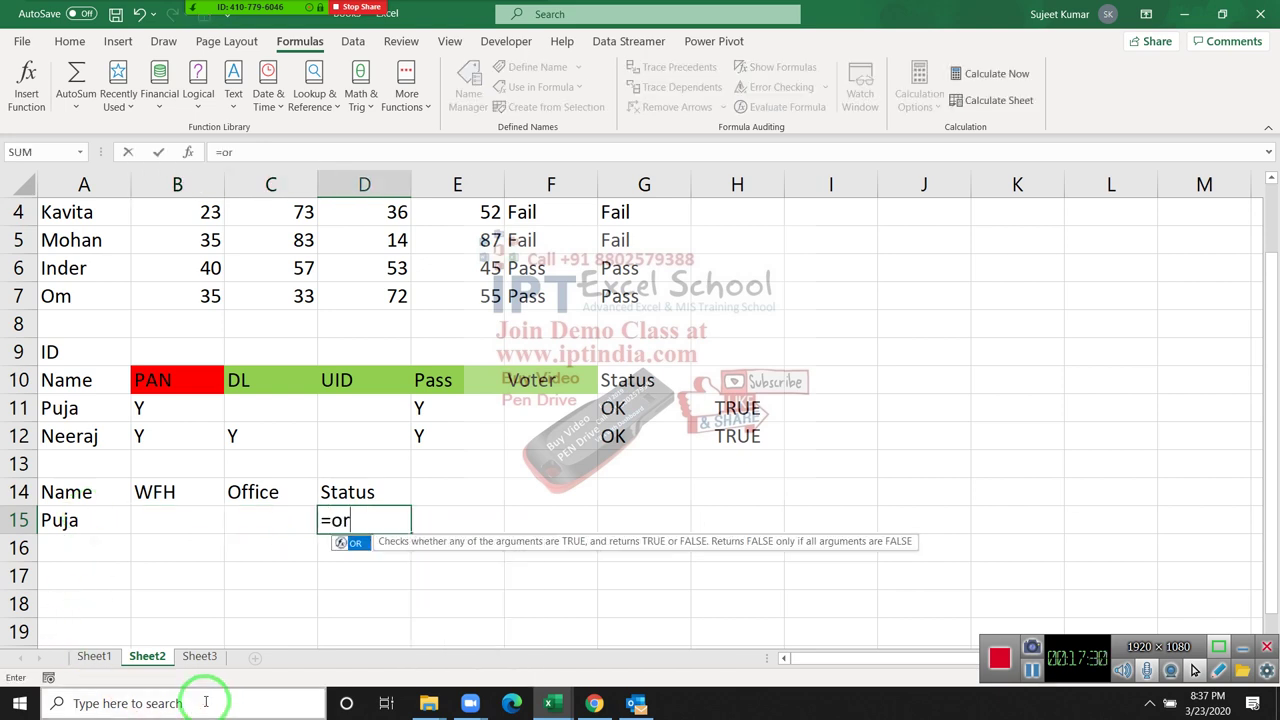
pyautogui.press('Tab')
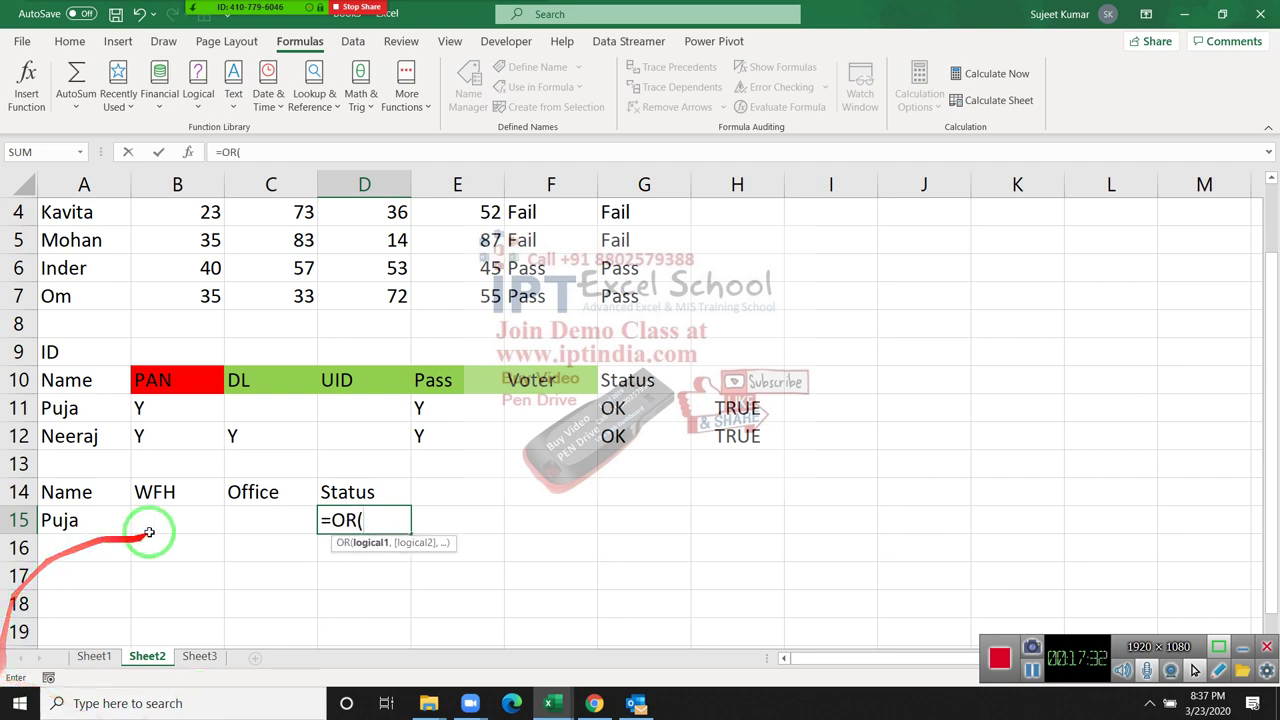
pyautogui.click(169, 515)
pyautogui.write('=')
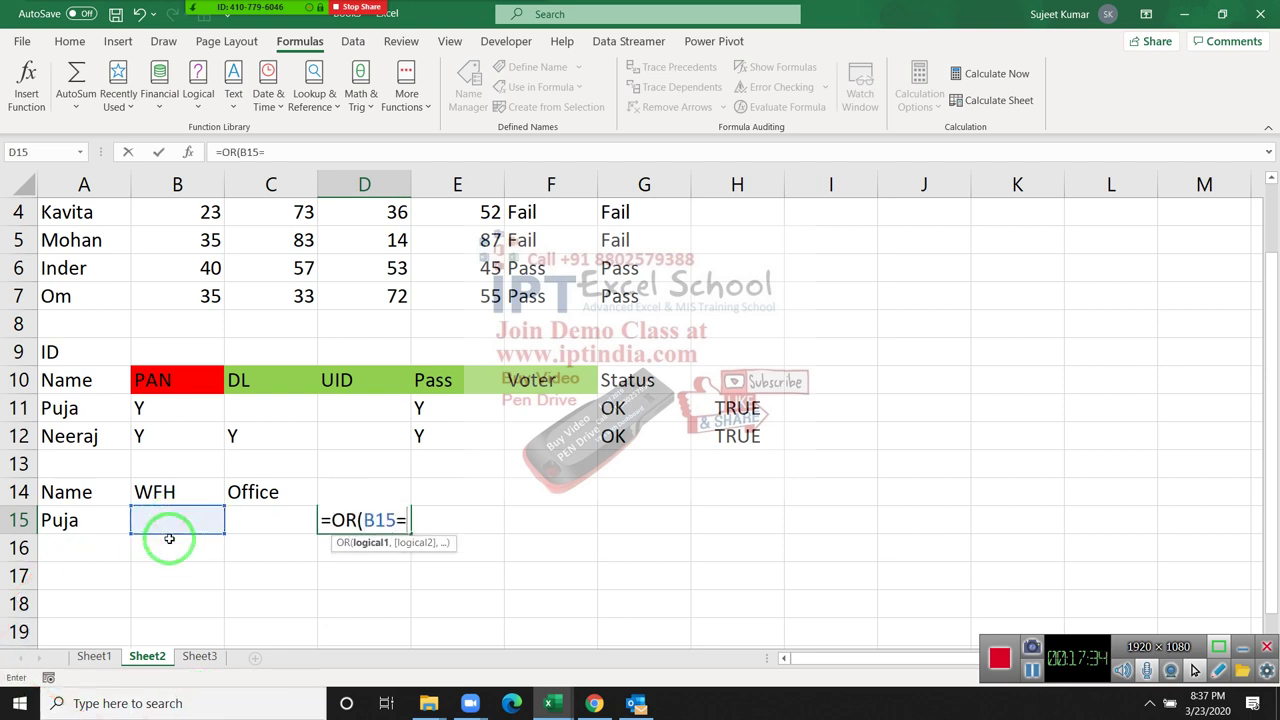
pyautogui.write('"y"')
pyautogui.press('Escape')
# - Enter =XOR(B15="y",C15="y") in D15
pyautogui.write('=')
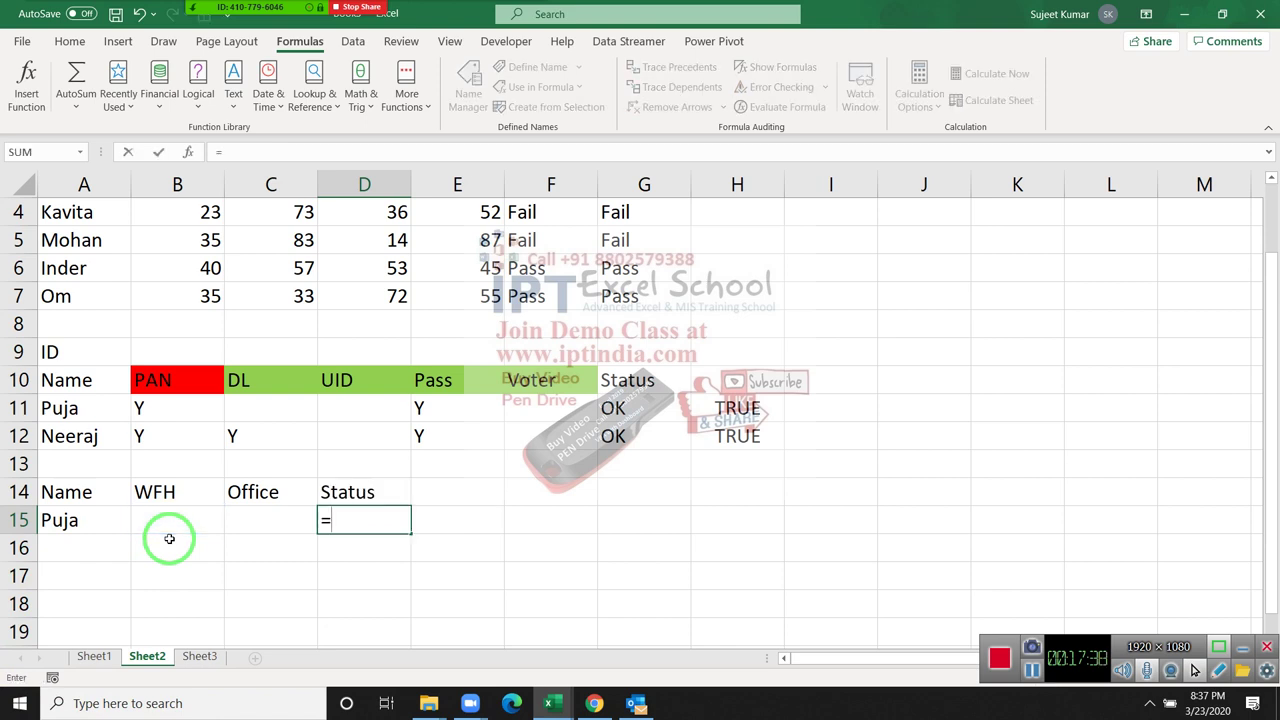
pyautogui.write('xor')
pyautogui.press('Tab')
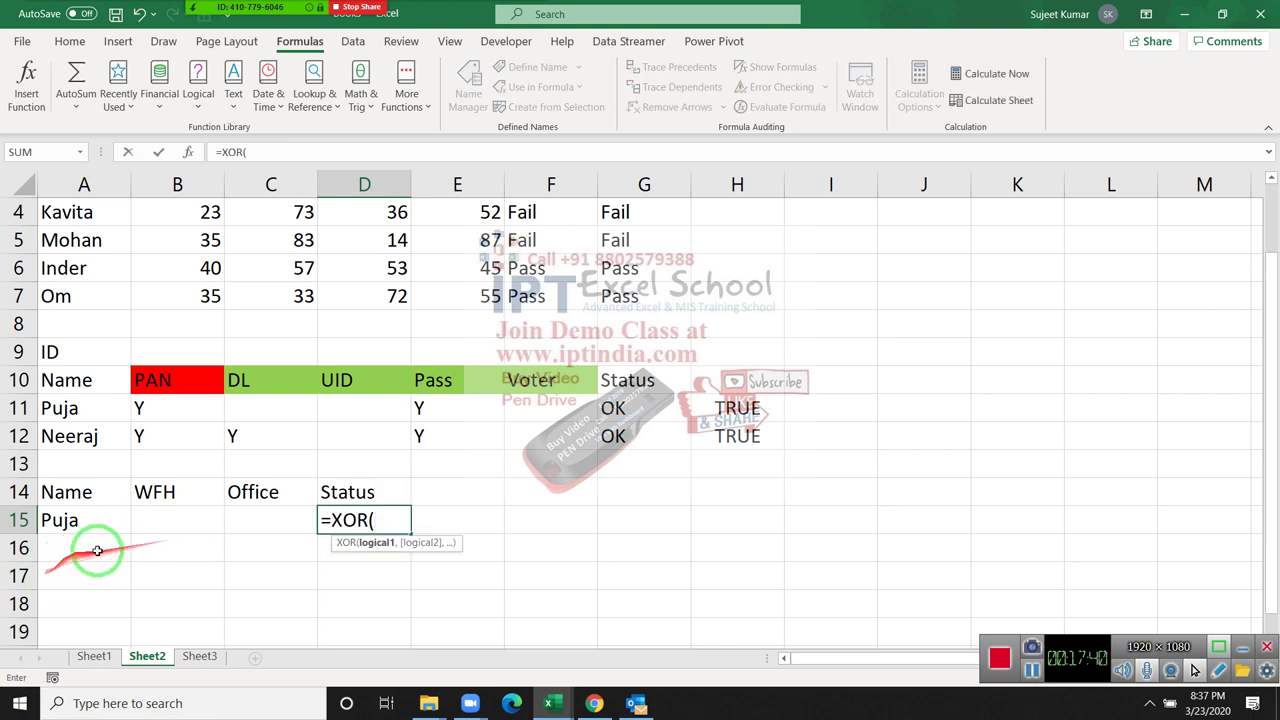
pyautogui.click(153, 524)
pyautogui.write('="')
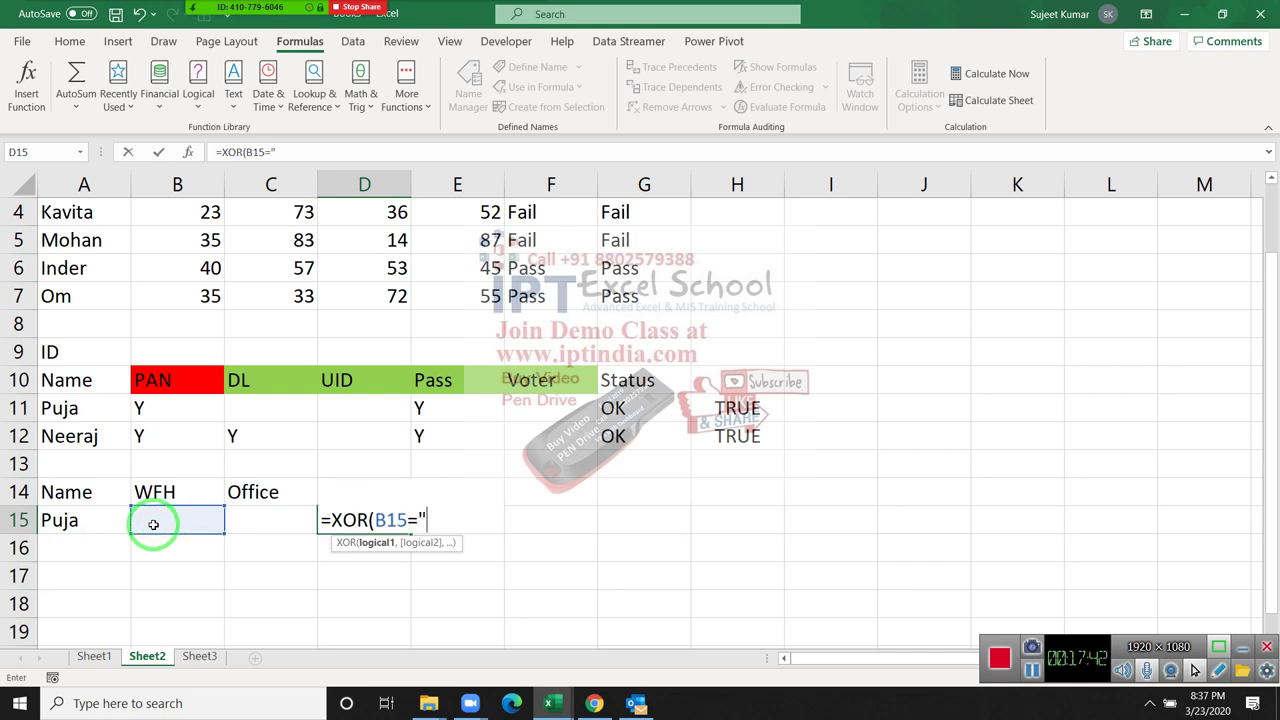
pyautogui.write('y",')
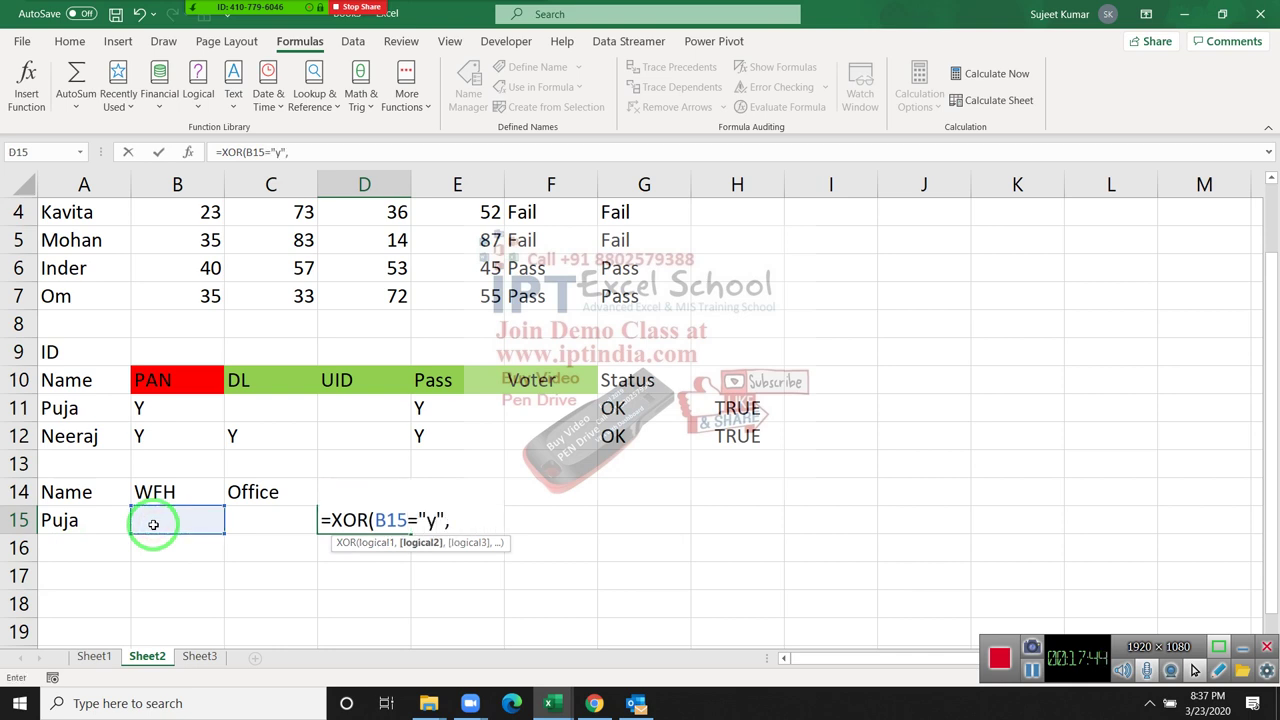
pyautogui.click(283, 515)
pyautogui.write('=')
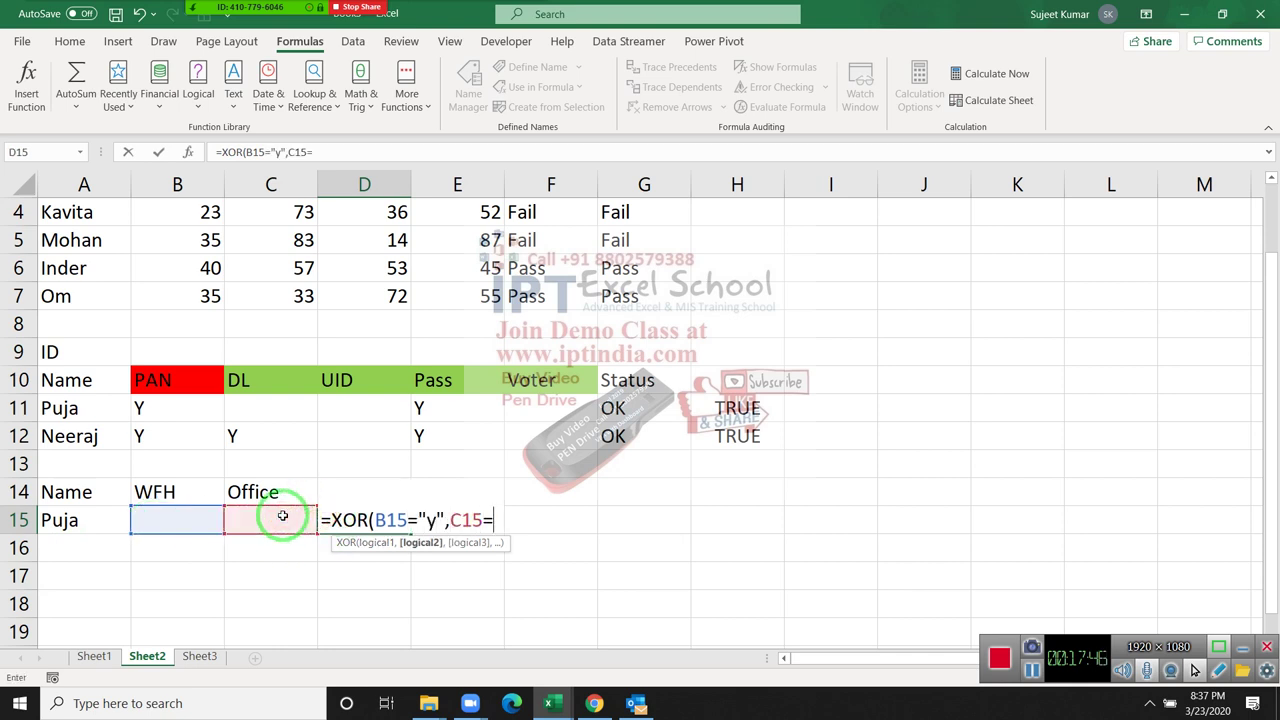
pyautogui.write('"y"')
pyautogui.press('Return')
pyautogui.press('Up')
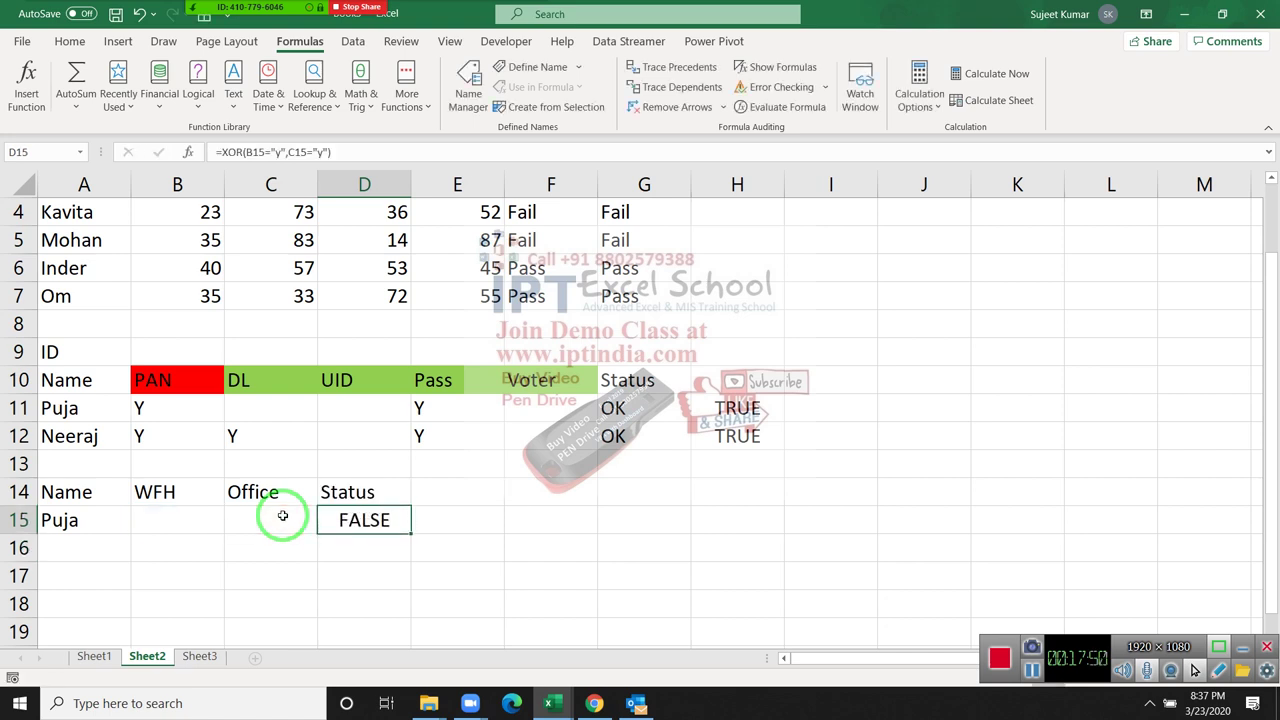
# - Test the XOR by marking both Office and WFH as Y, then clear both
pyautogui.click(283, 515)
pyautogui.write('Y')
pyautogui.press('Return')
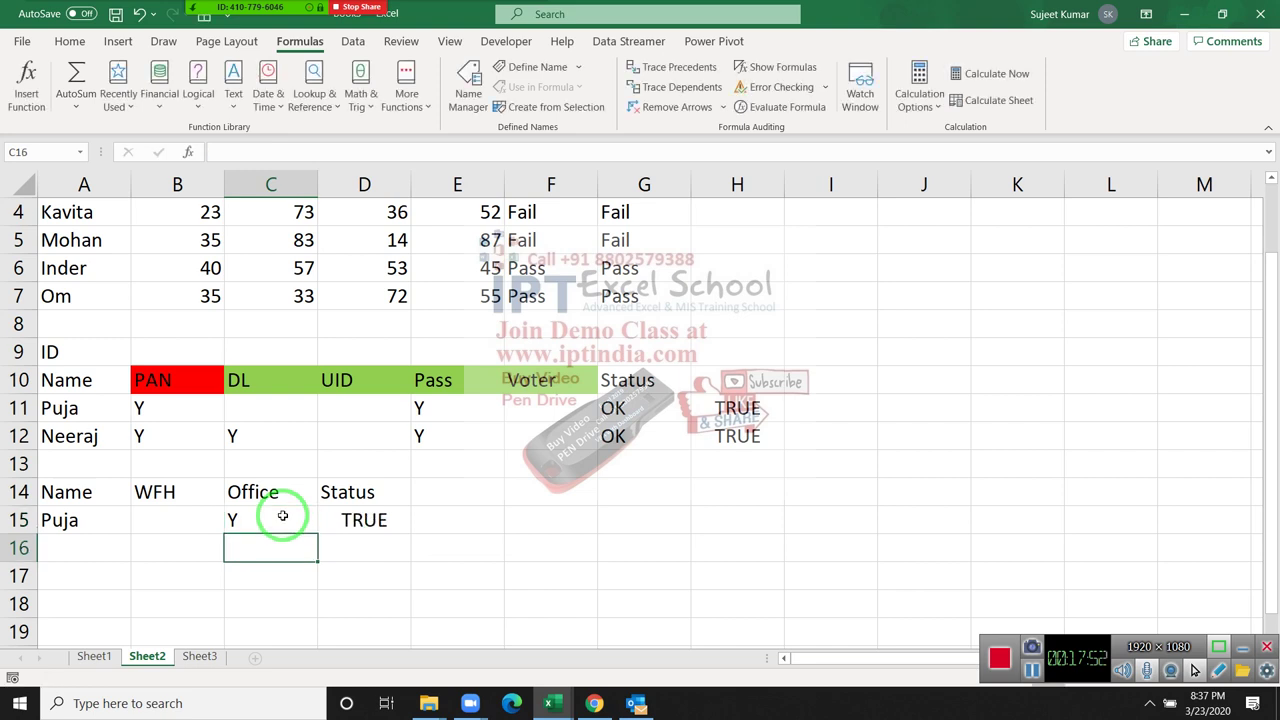
pyautogui.press('Up')
pyautogui.press('Left')
pyautogui.write('Y')
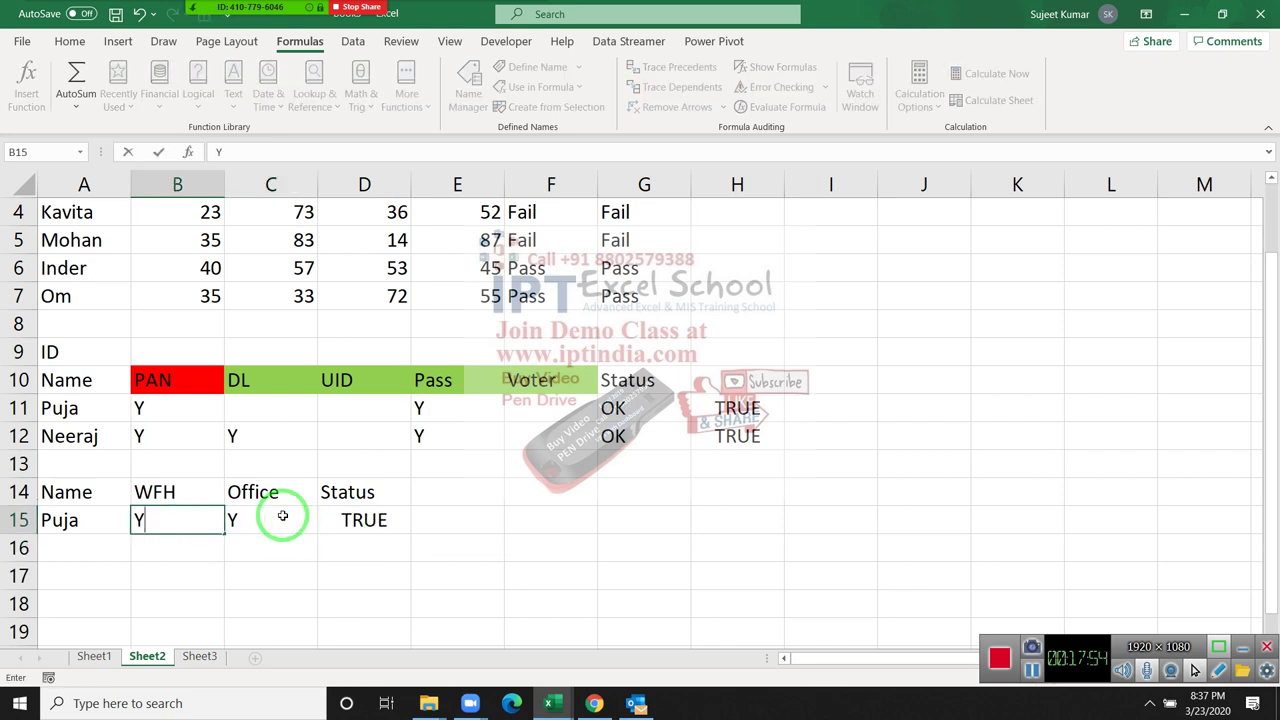
pyautogui.press('Return')
pyautogui.press('Up')
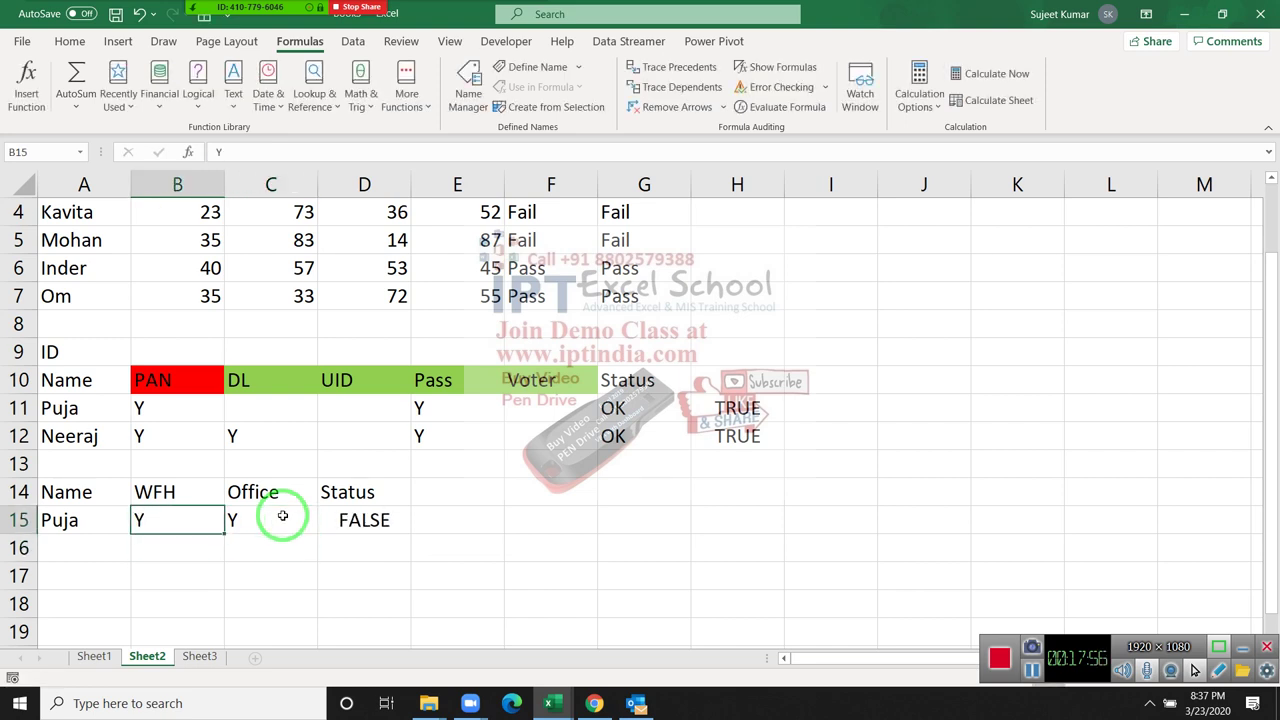
pyautogui.hotkey('shift', 'Right')
pyautogui.press('Delete')
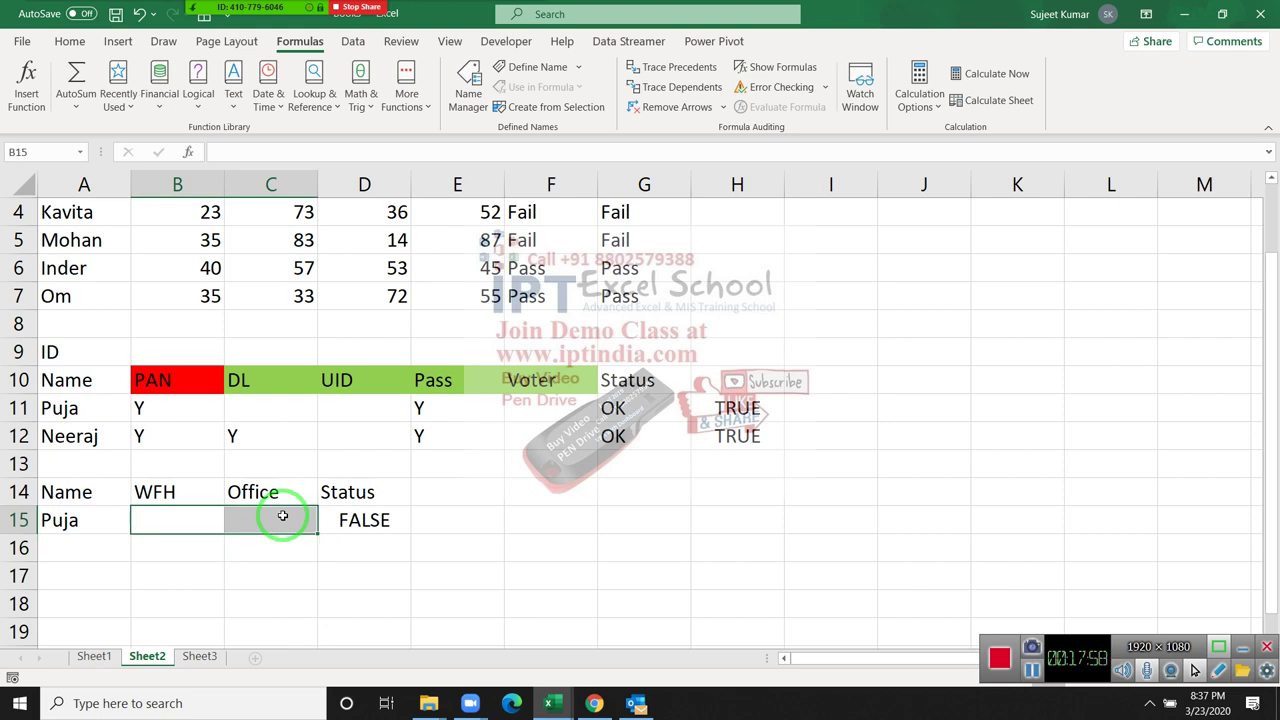
# - Mark only WFH as Y in B15 so D15 shows TRUE
pyautogui.hotkey('shift', 'Left')
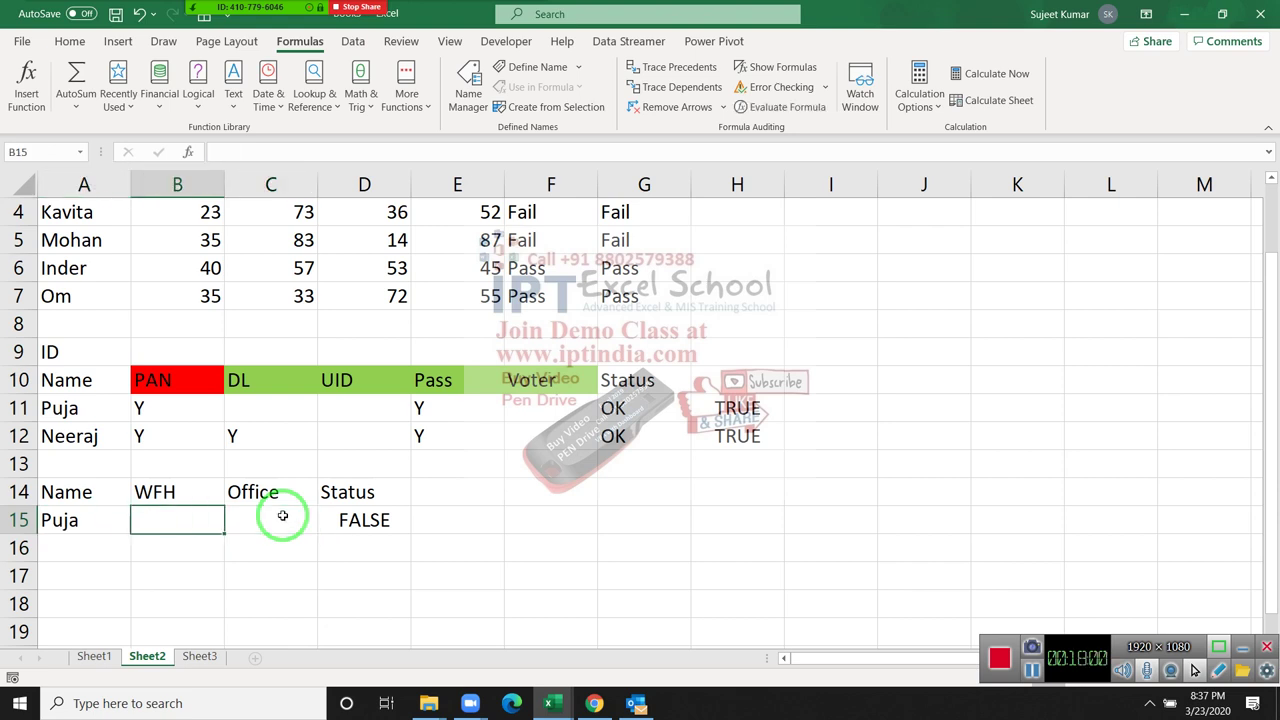
pyautogui.write('Y')
pyautogui.press('Return')
pyautogui.press('Up')
pyautogui.press('Right')
pyautogui.press('Right')
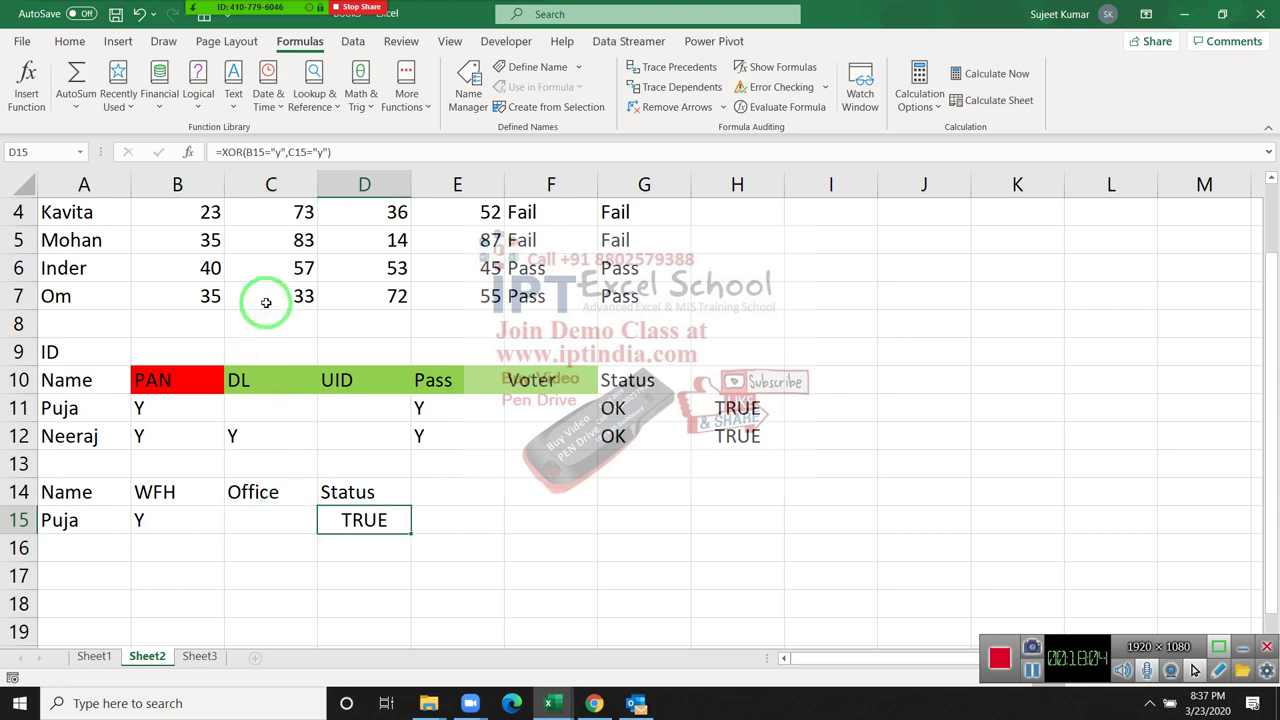
pyautogui.click(200, 98)
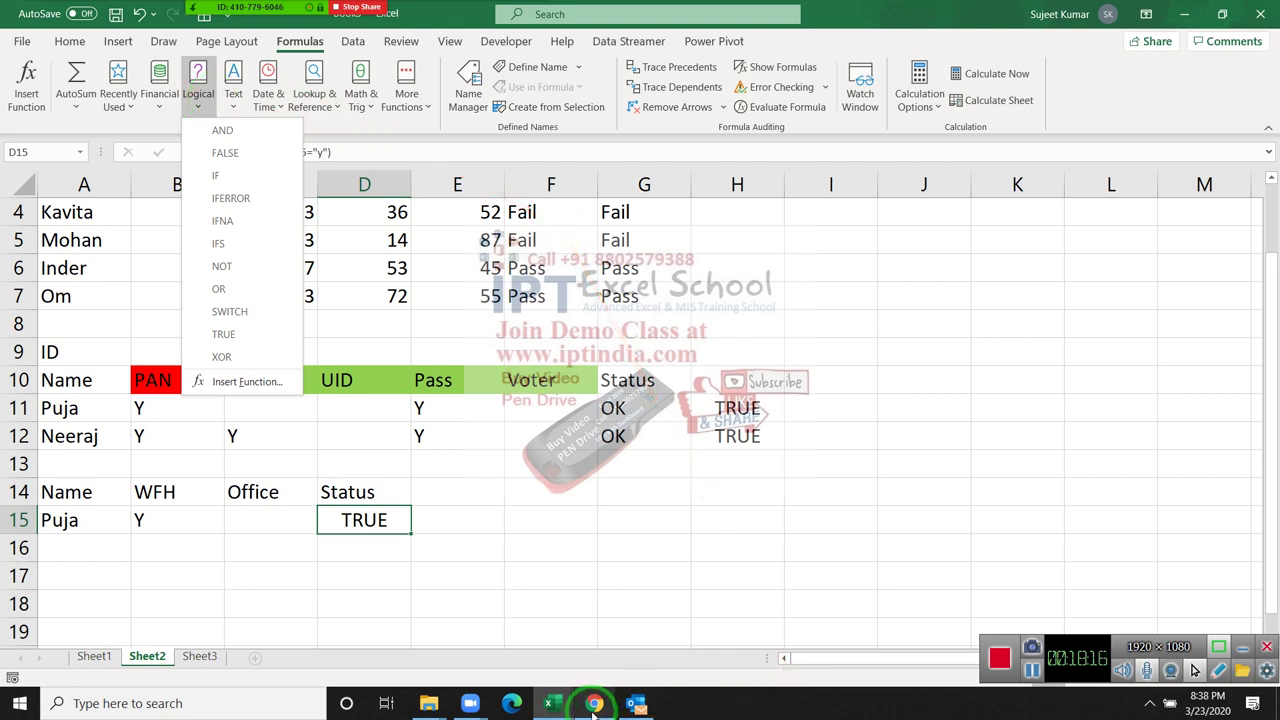
pyautogui.moveTo(594, 703)
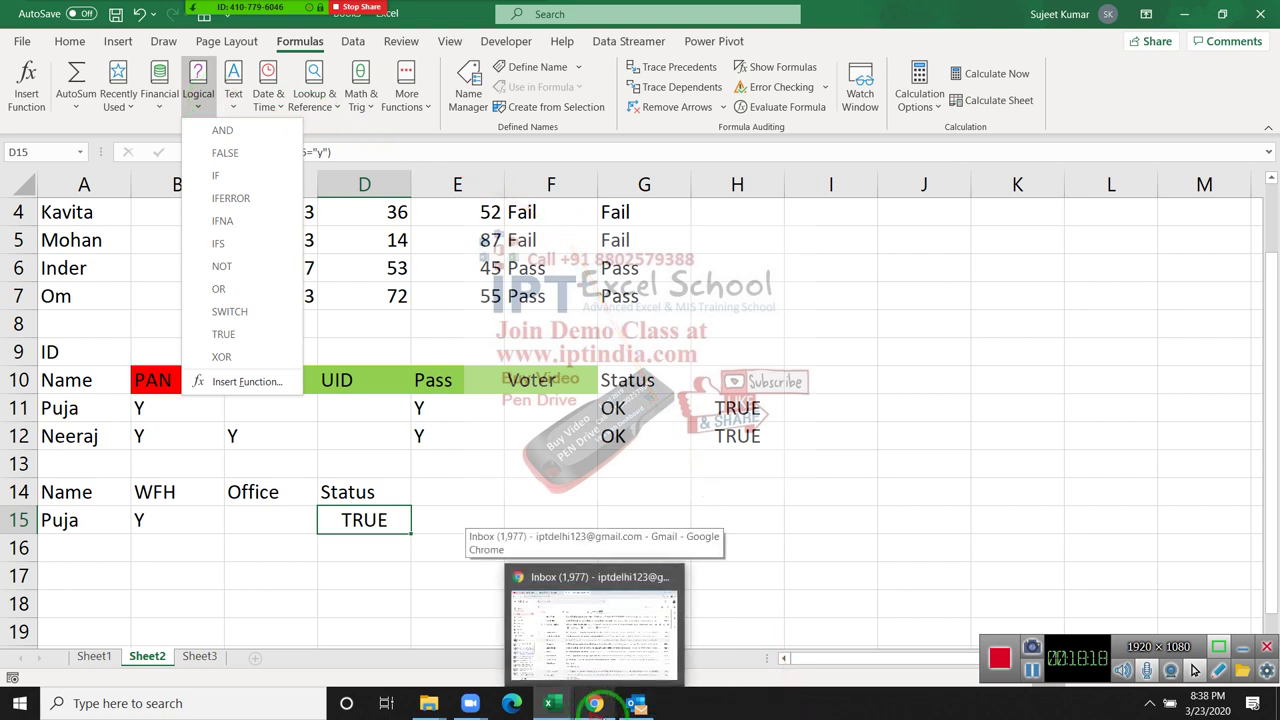
pyautogui.click(615, 503)
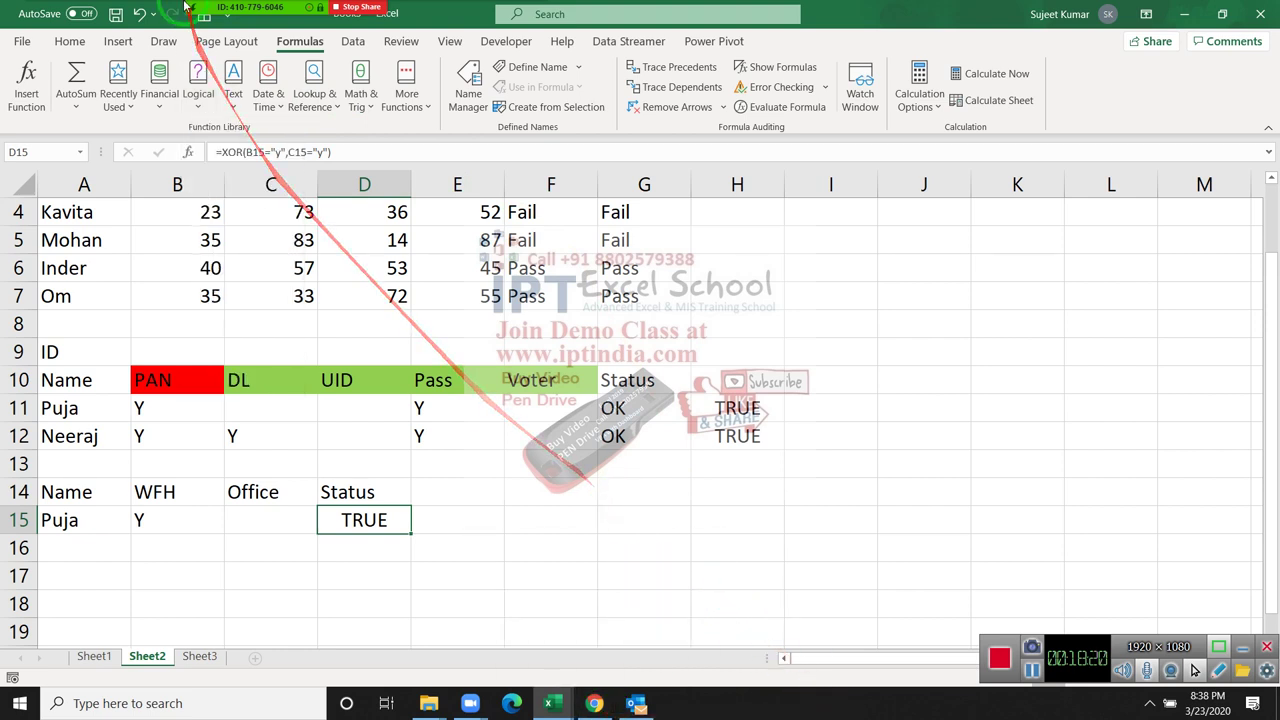
pyautogui.moveTo(255, 8)
pyautogui.click(215, 18)
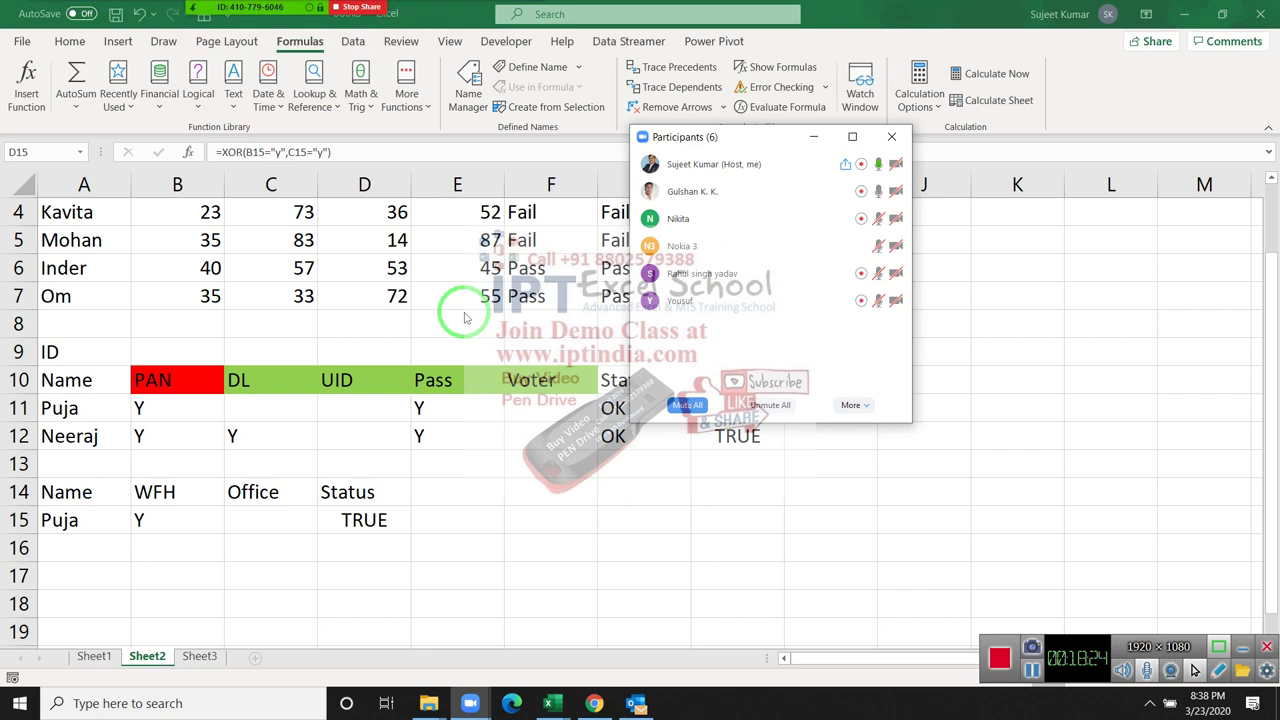
pyautogui.click(893, 138)
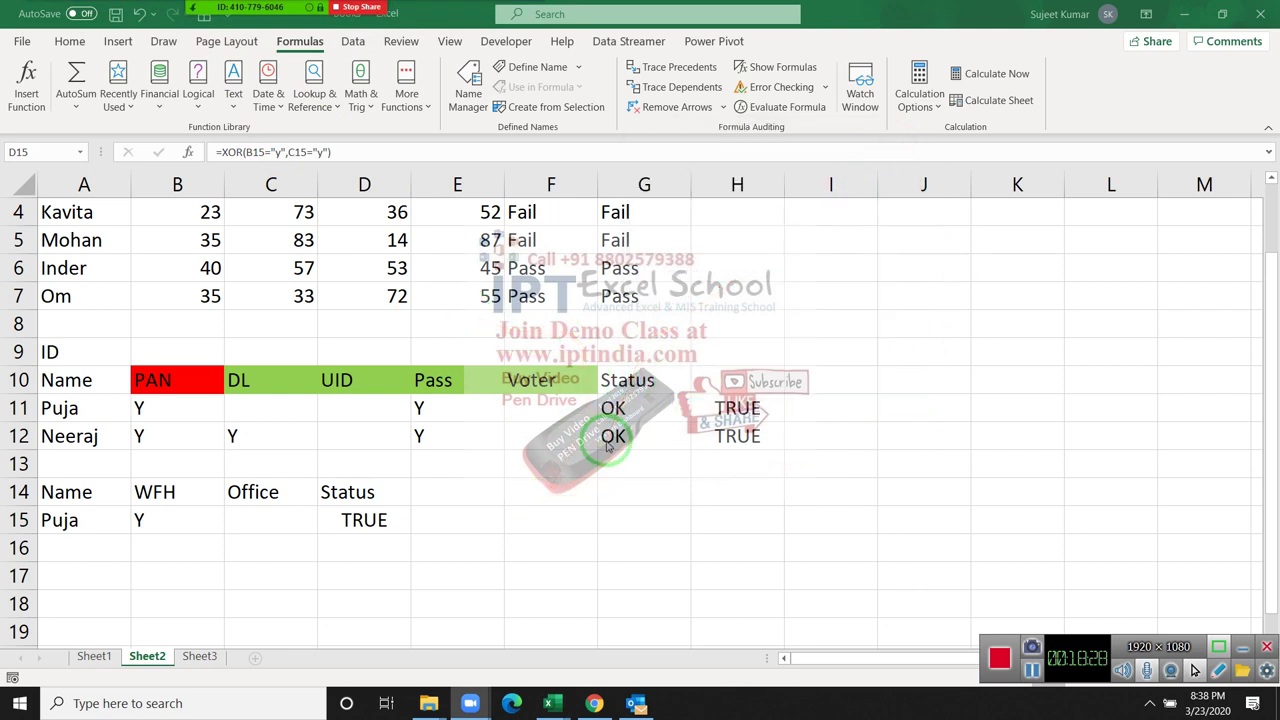